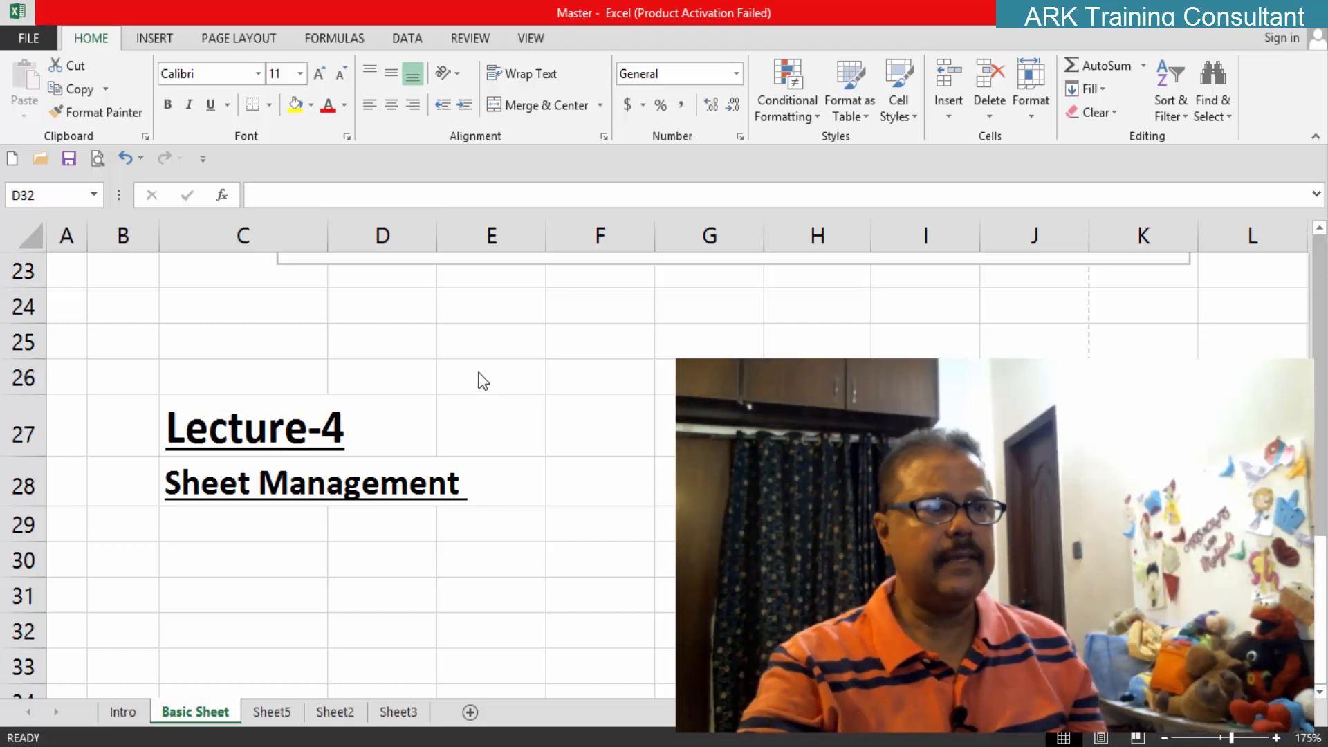
Step: Examine the calculation table and the SUM formula notes above the Lecture-4 Sheet Management heading
scroll(471, 375, "up", 1)
scroll(472, 374, "up", 6)
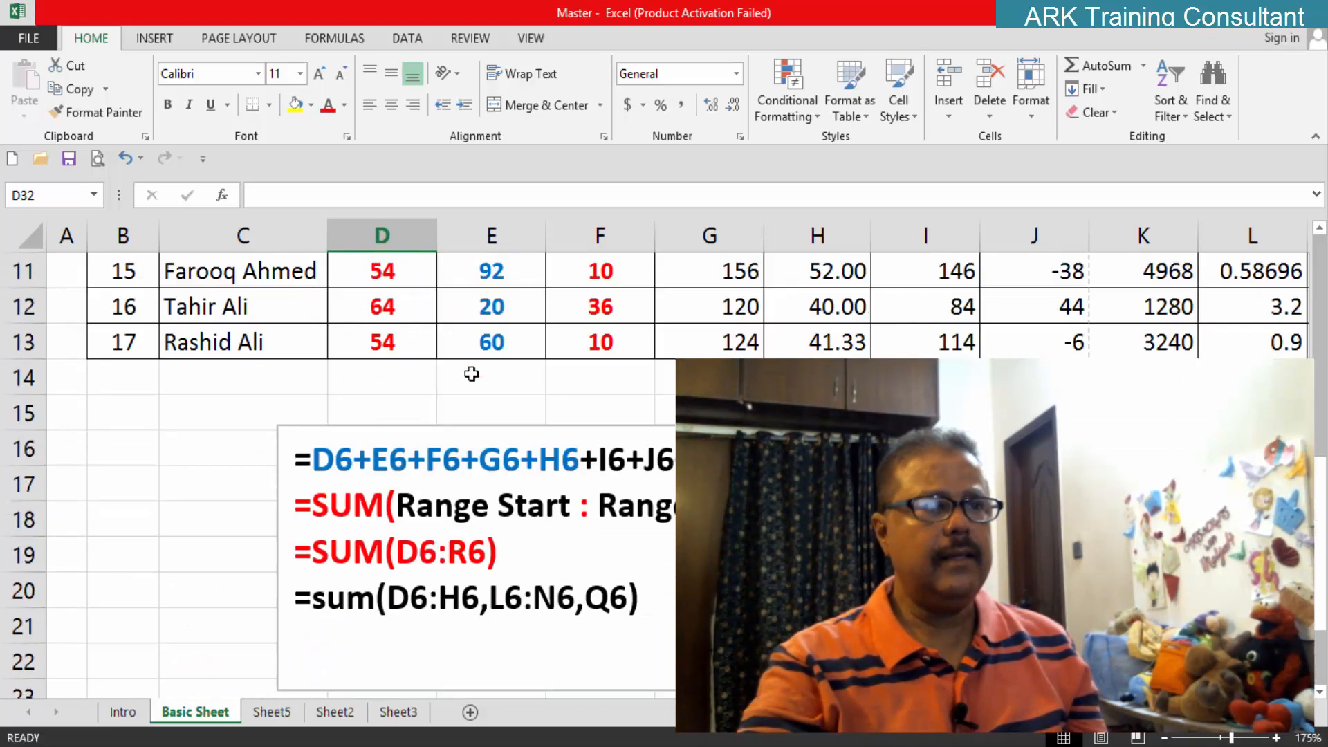
scroll(471, 375, "down", 5)
scroll(471, 374, "up", 3)
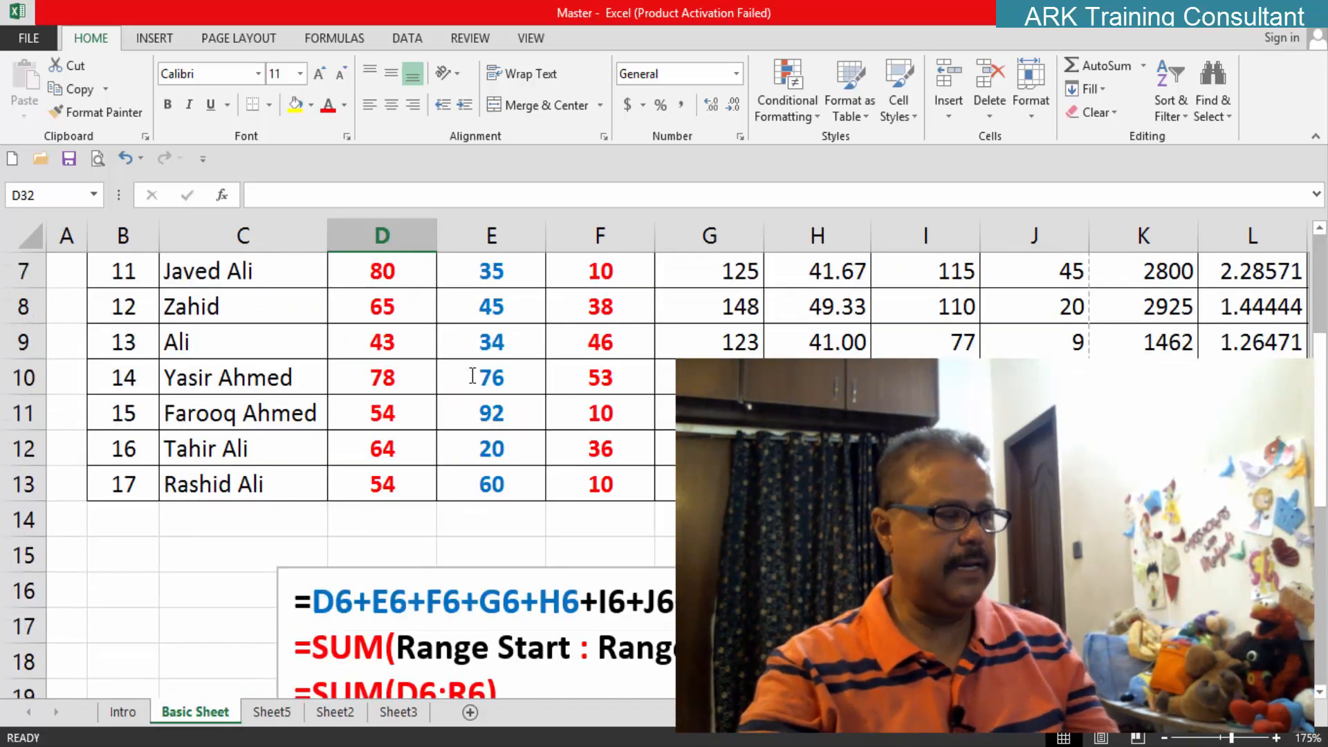
scroll(472, 376, "down", 5)
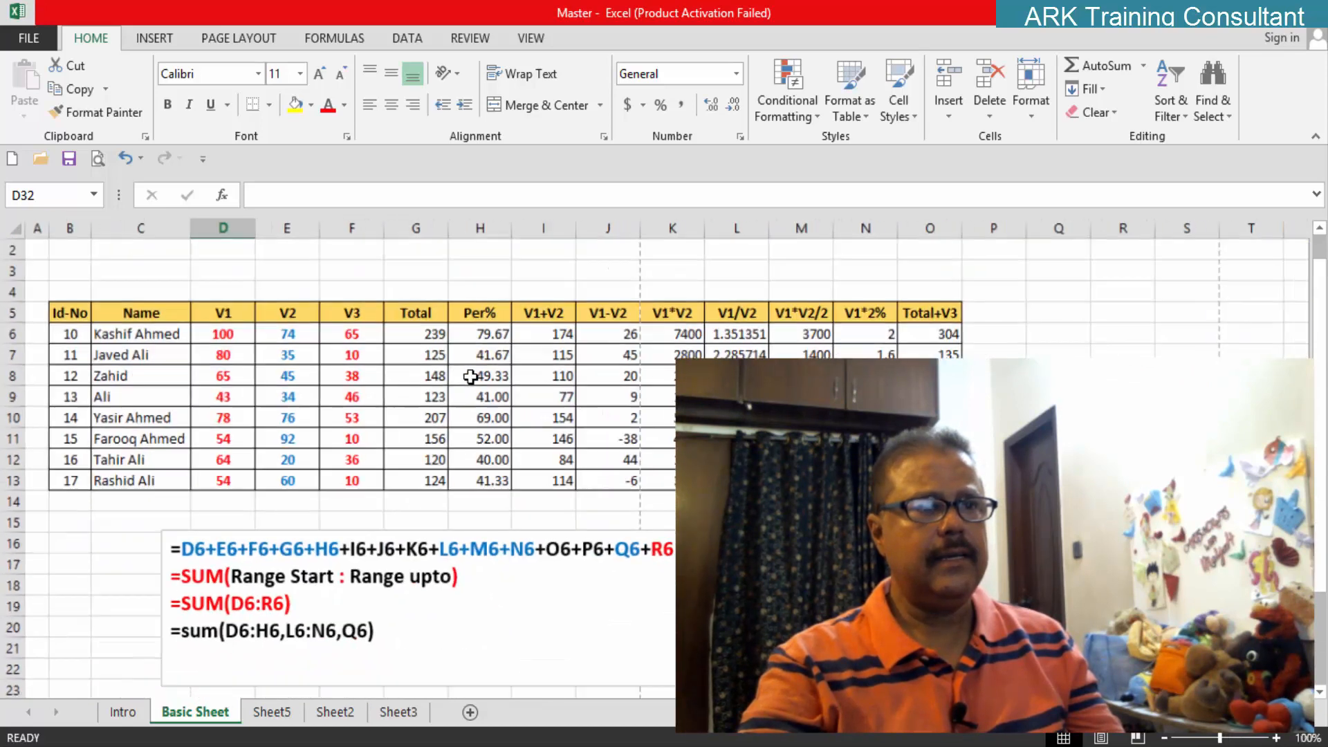
scroll(470, 376, "up", 2)
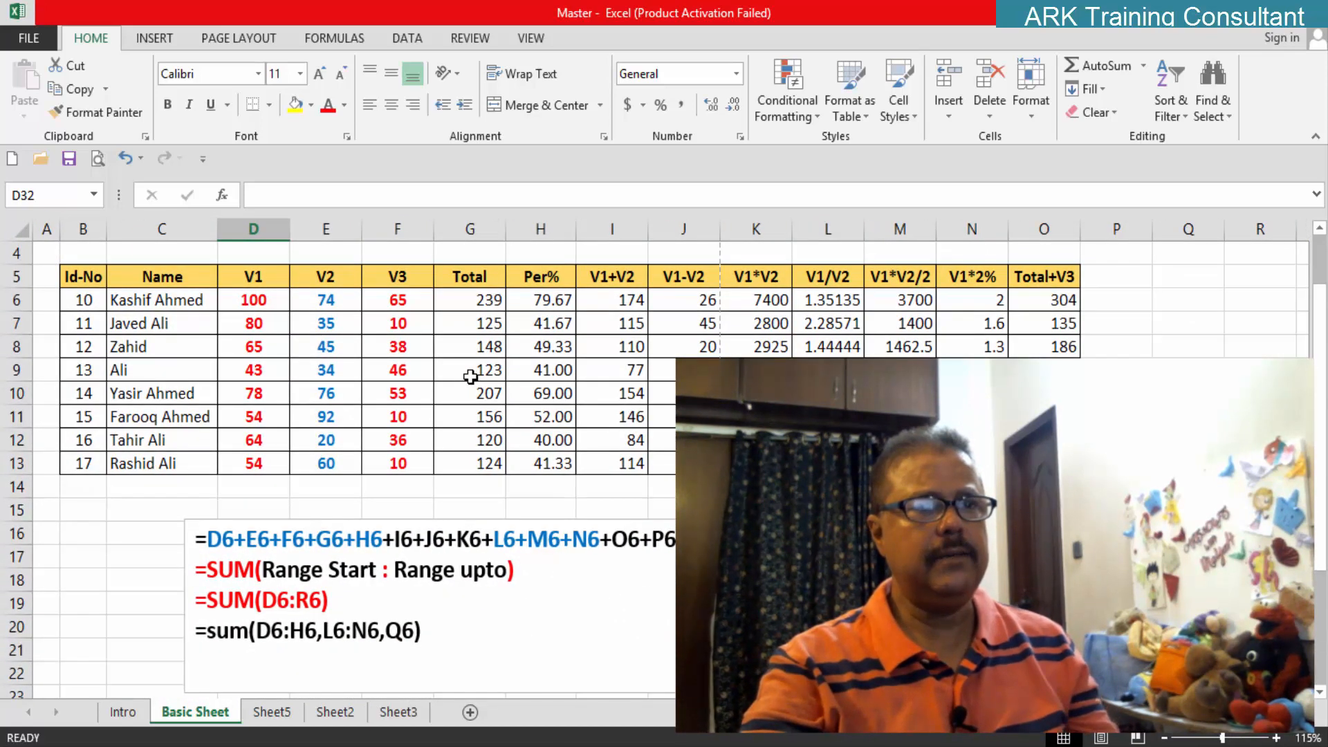
scroll(457, 374, "up", 1)
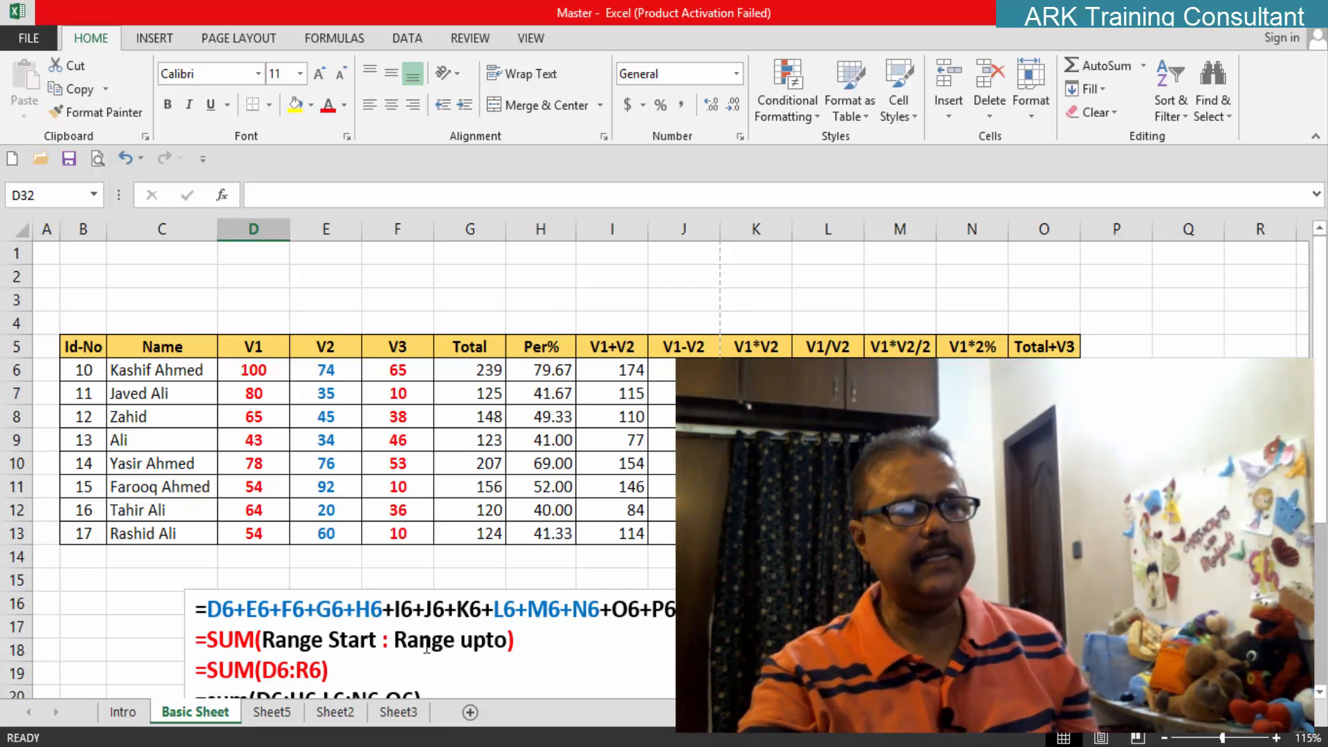
scroll(427, 647, "down", 1)
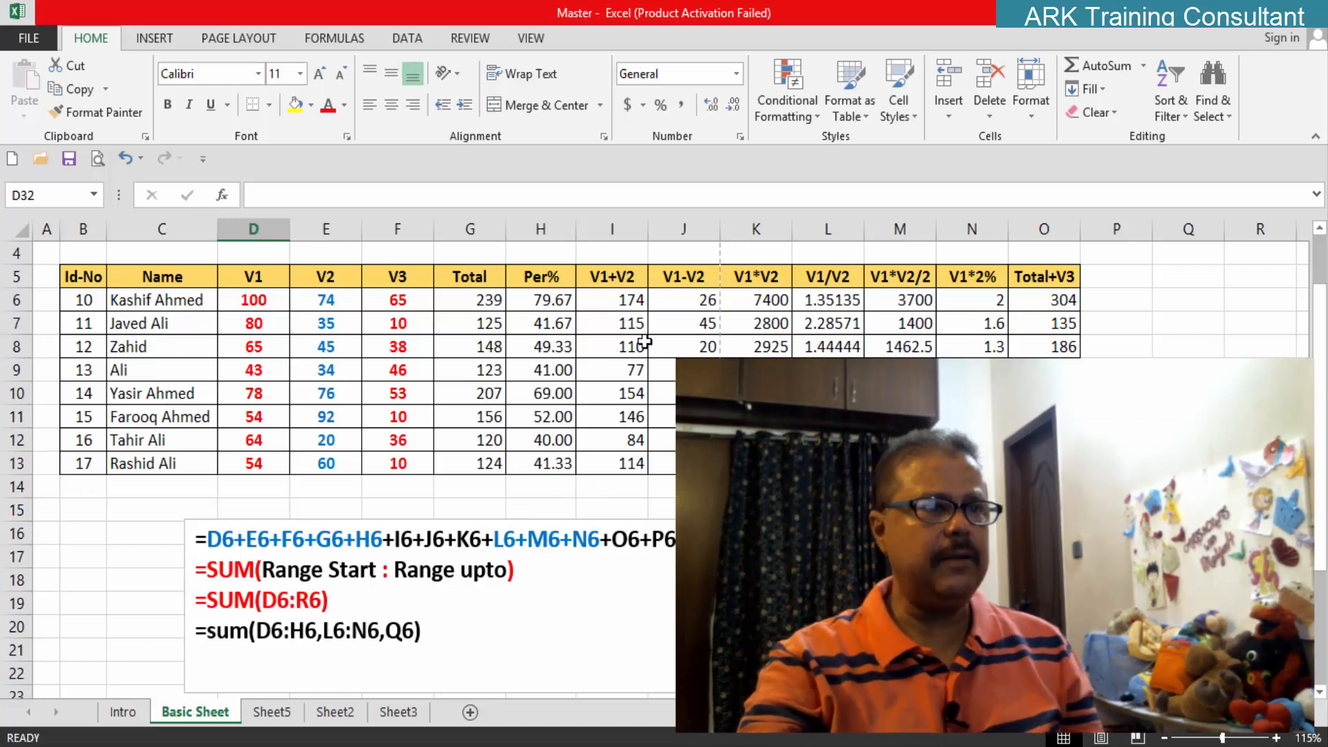
left_click_drag(672, 359, 1060, 584)
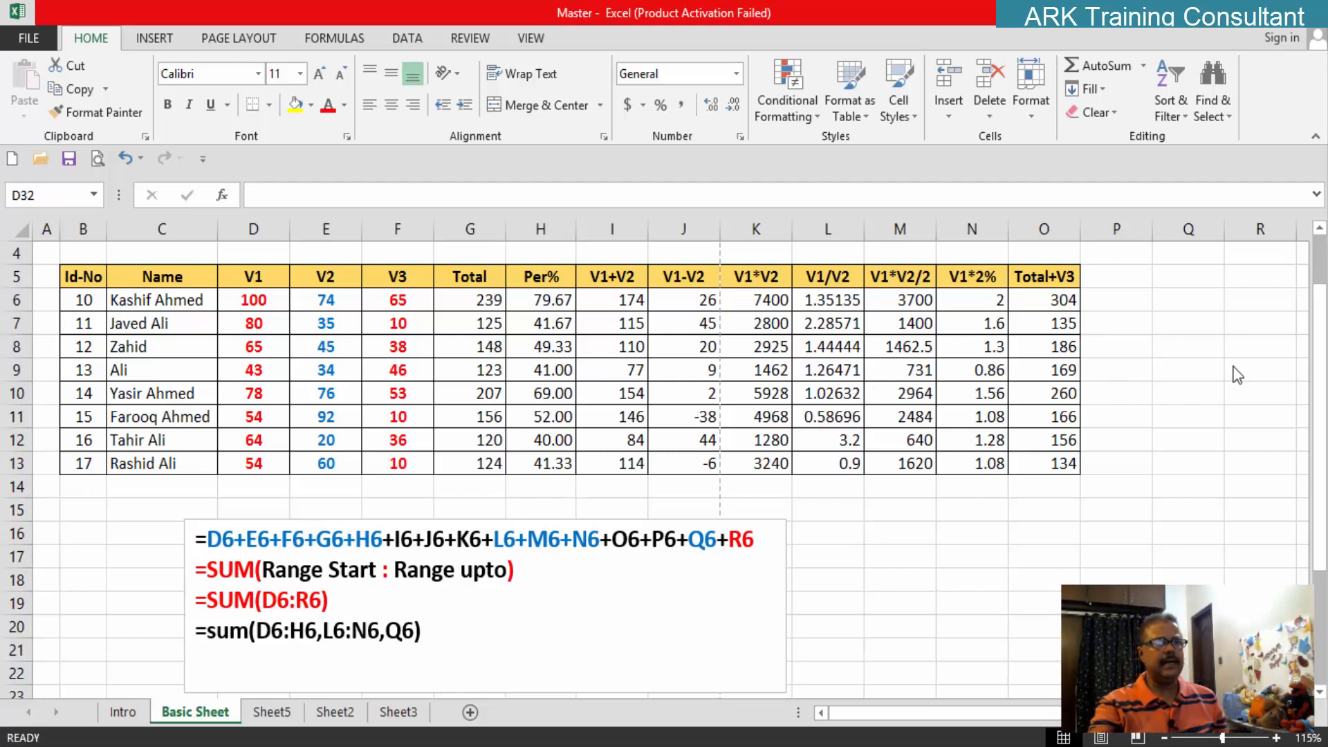
Step: Fill the header cells B5:F5, from Id-No to V3, with light green
left_click(1326, 296)
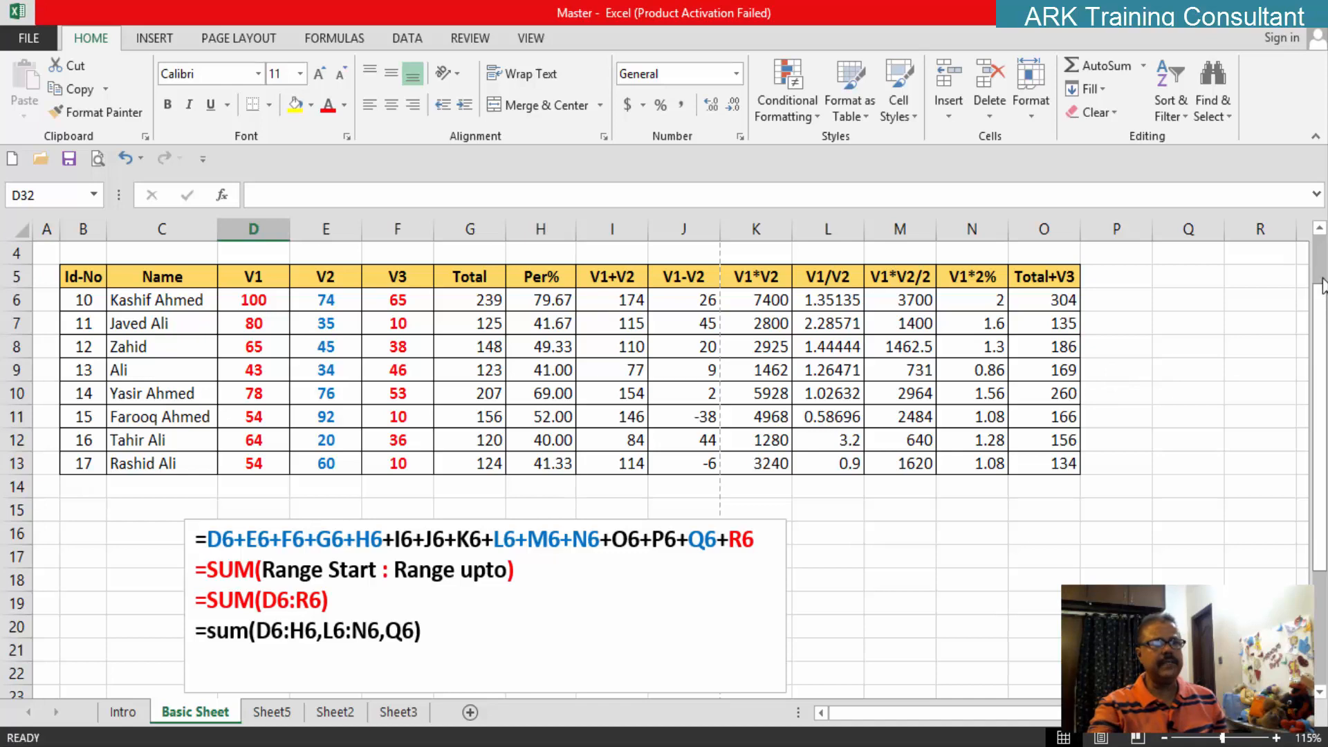
double_click(1321, 229)
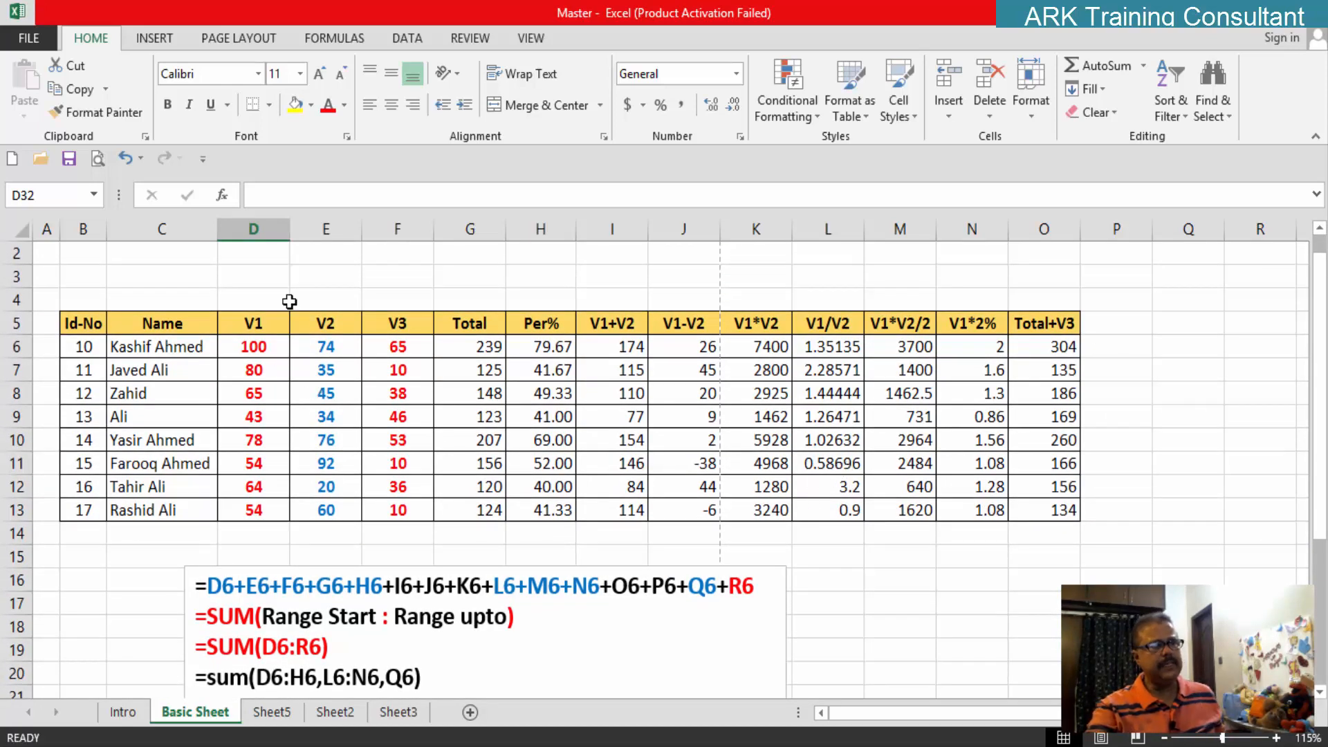
left_click(91, 325)
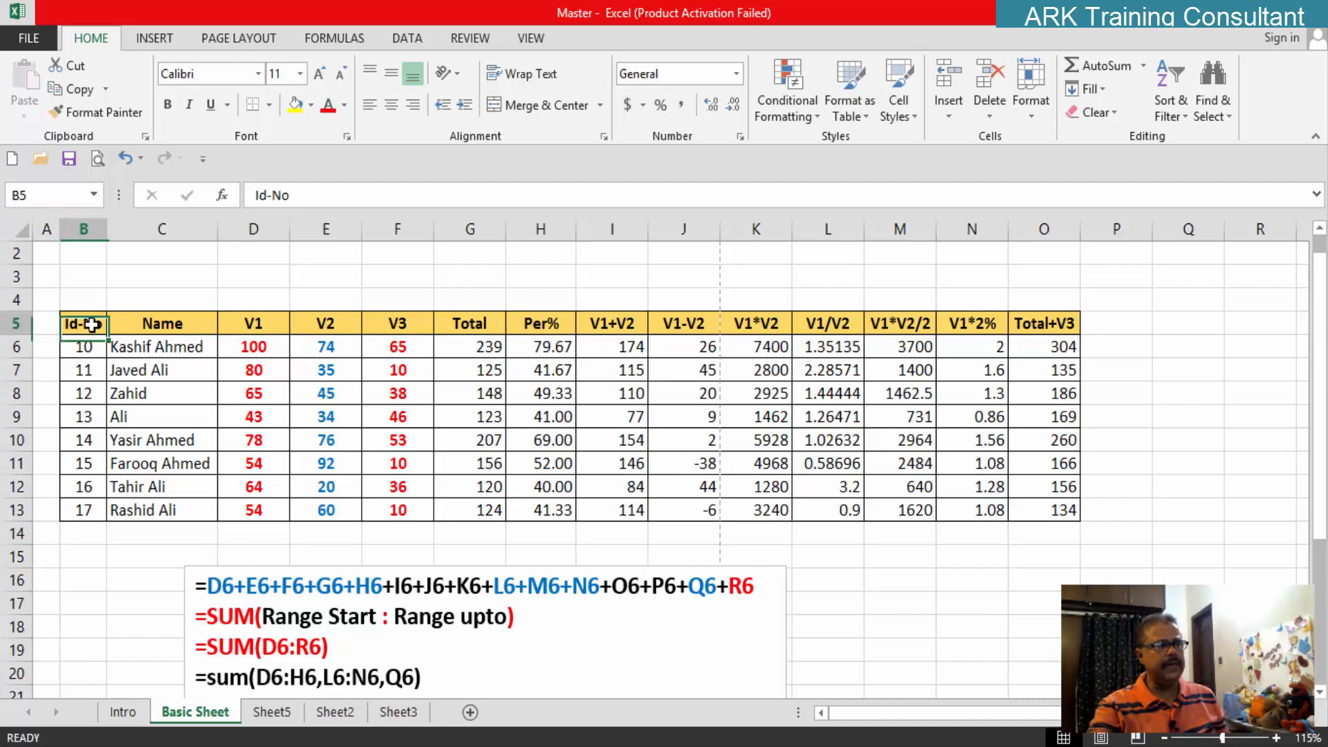
left_click_drag(92, 325, 405, 327)
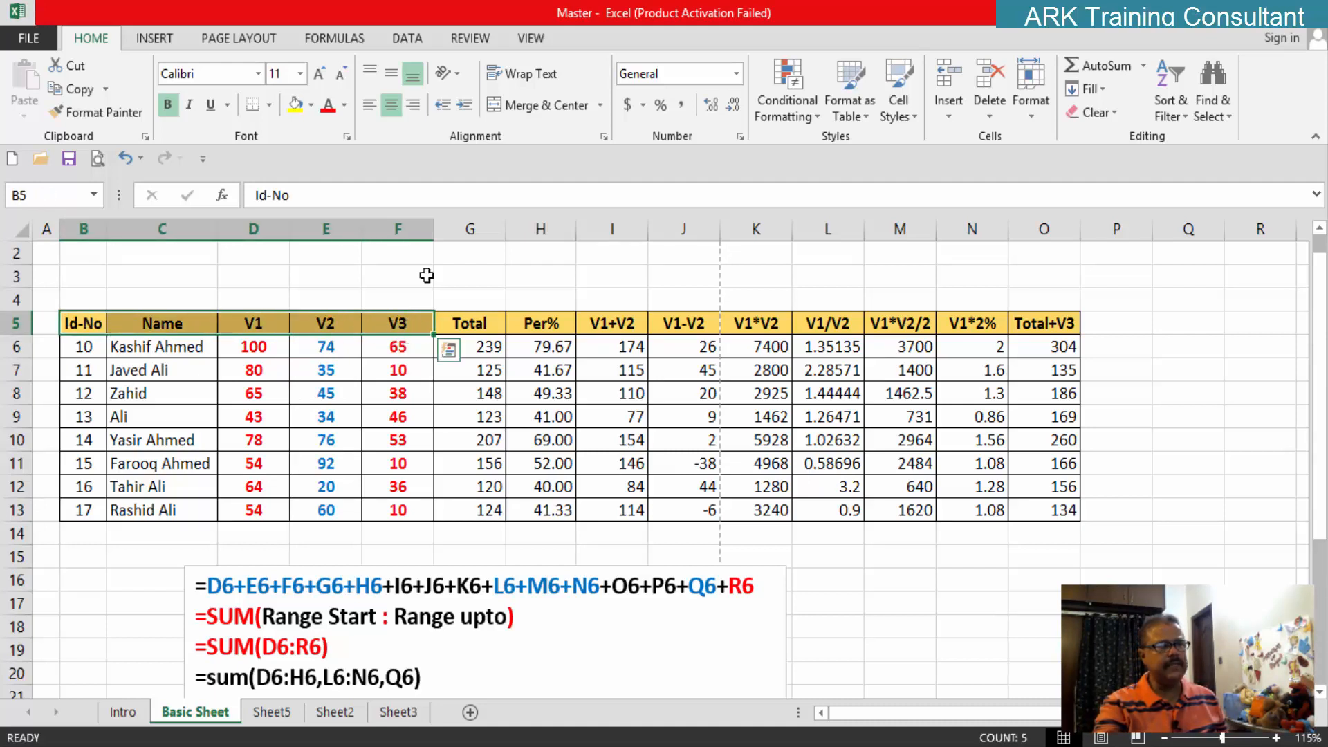
left_click(313, 108)
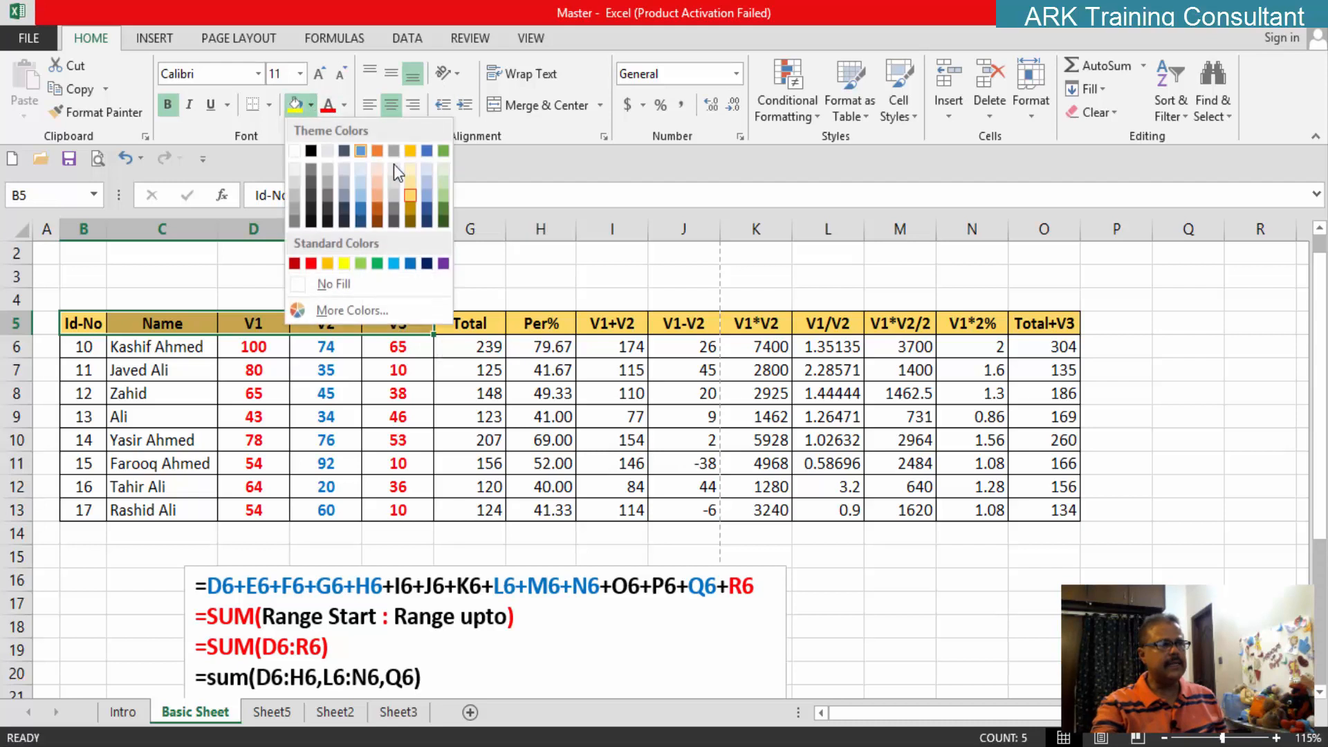
left_click(443, 195)
left_click(535, 283)
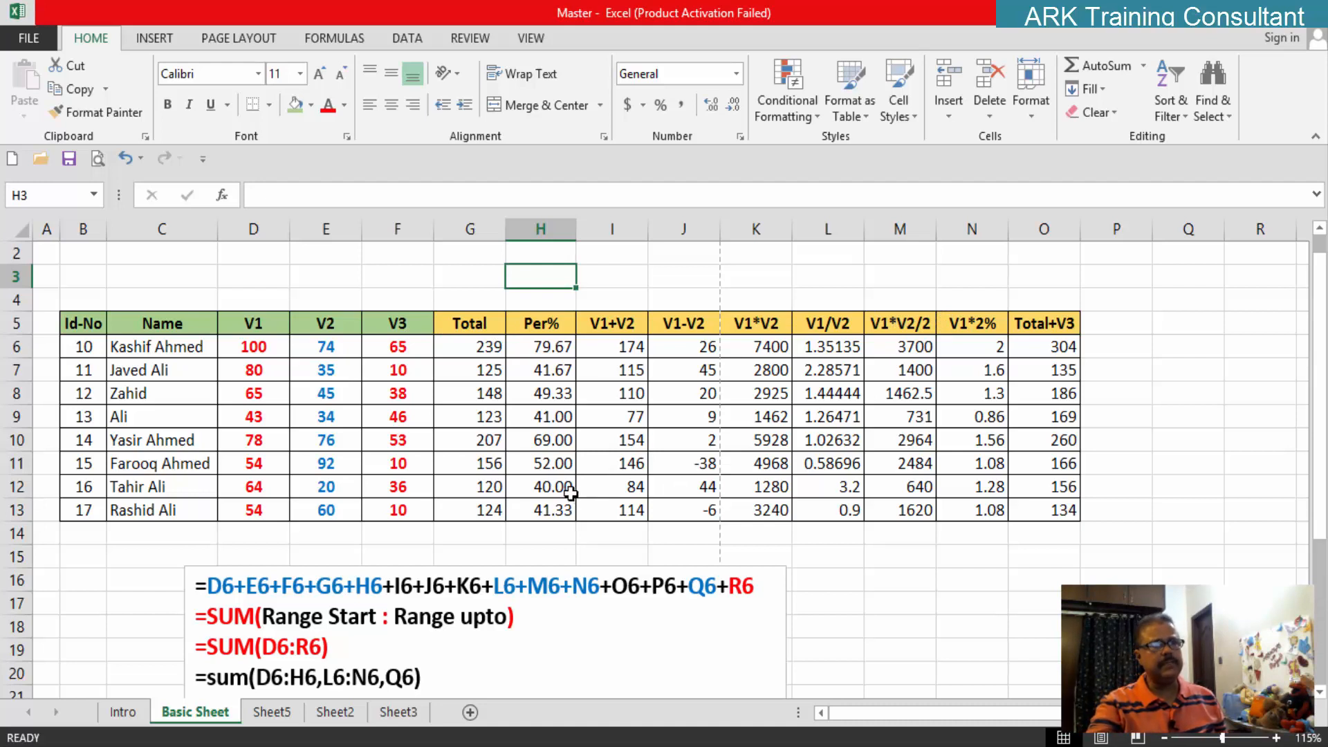
Step: Move the text box with the SUM formula notes about six rows further down, away from the table
scroll(435, 579, "down", 3)
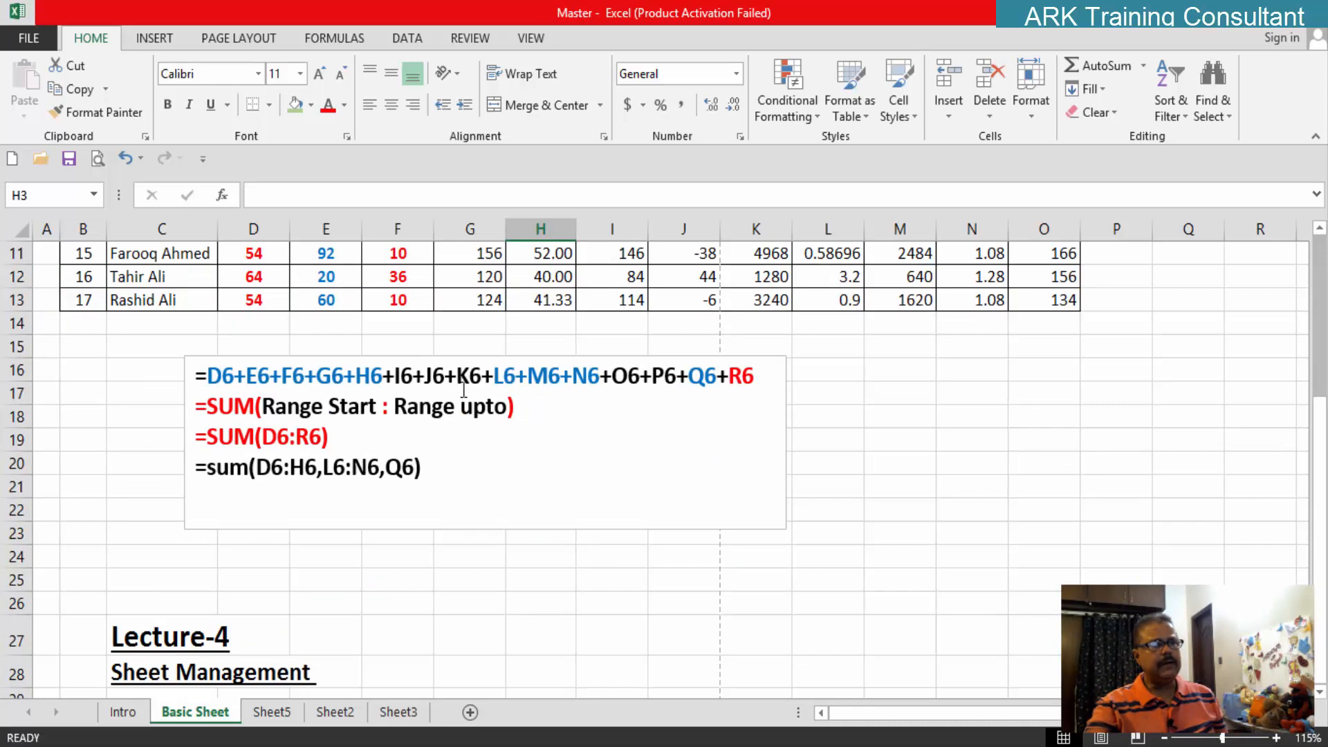
left_click(481, 354)
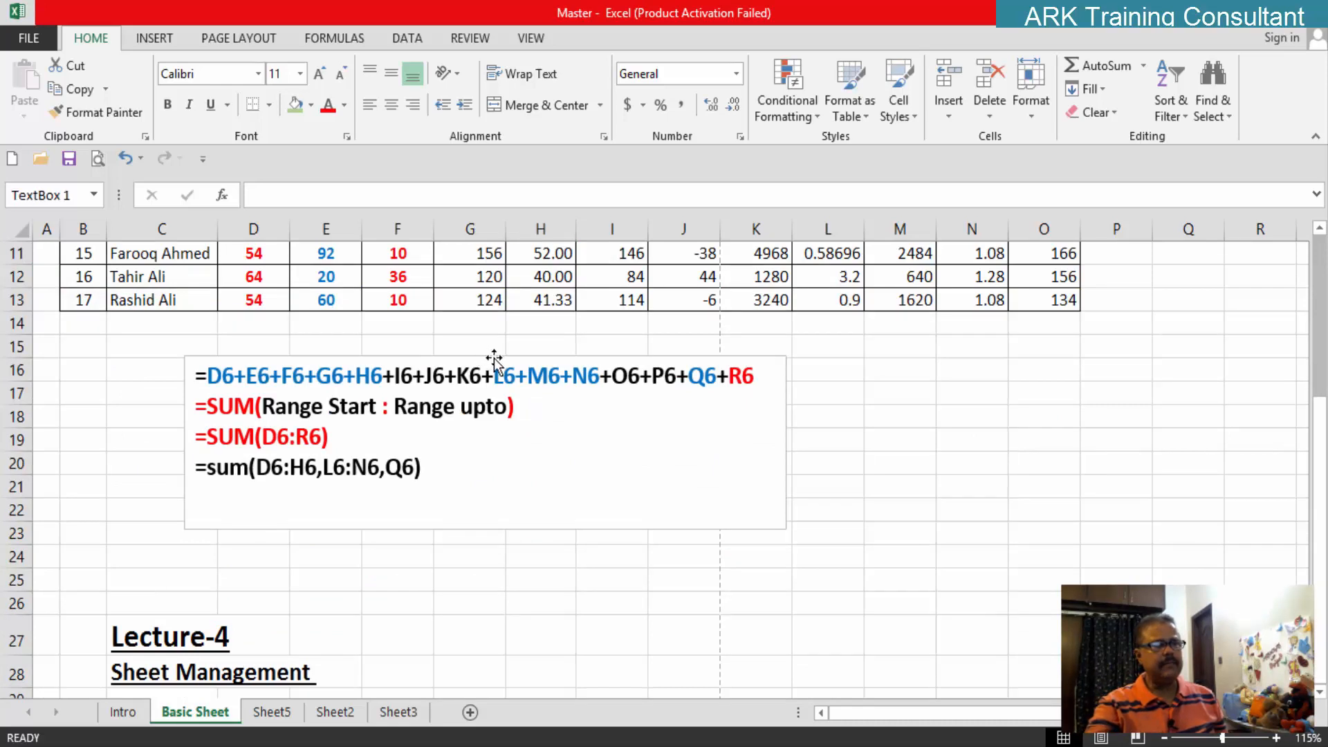
left_click_drag(501, 372, 492, 523)
scroll(492, 523, "up", 3)
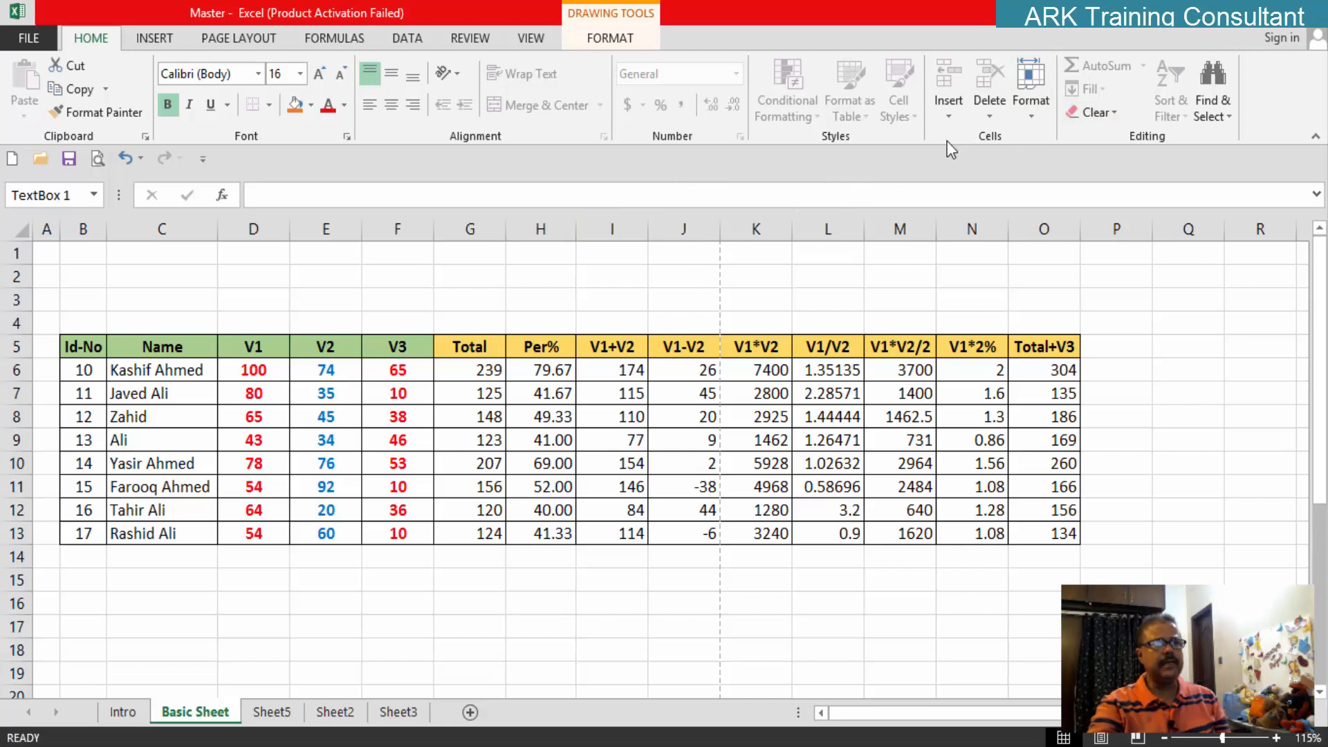
left_click(959, 275)
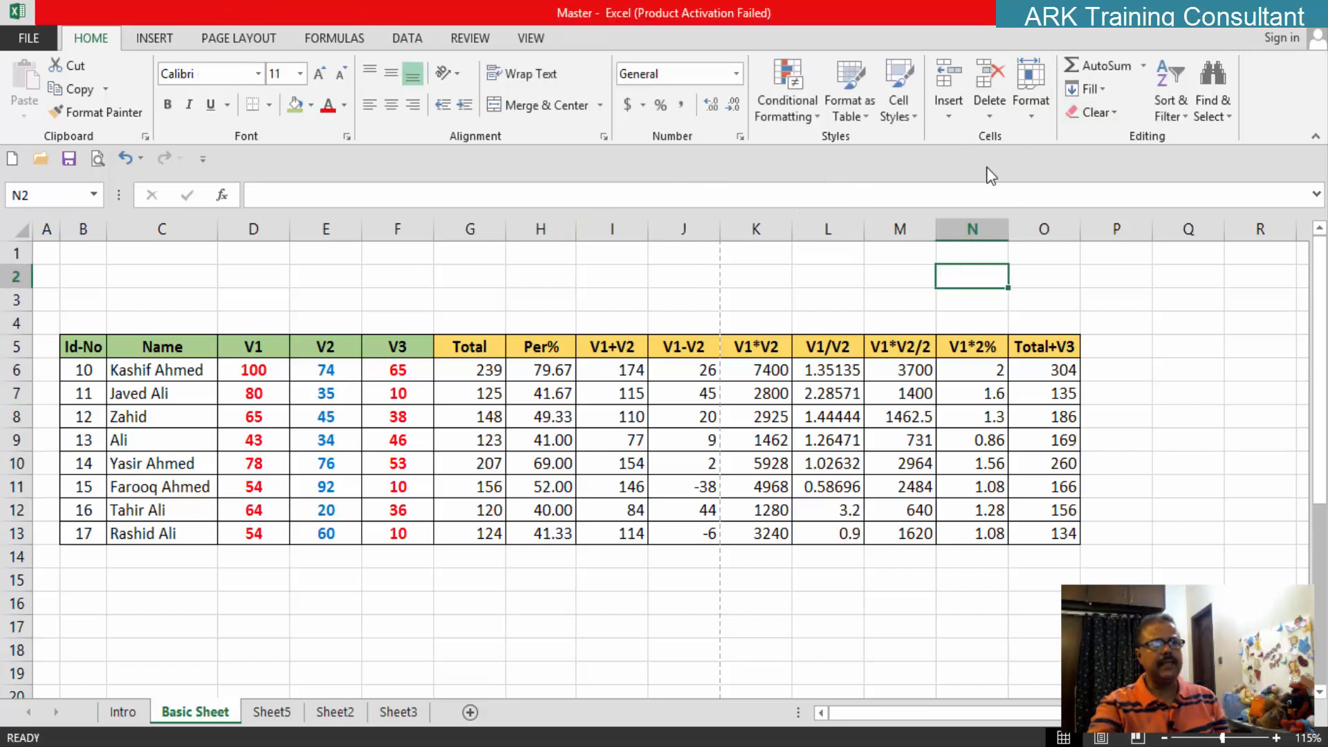
left_click(948, 116)
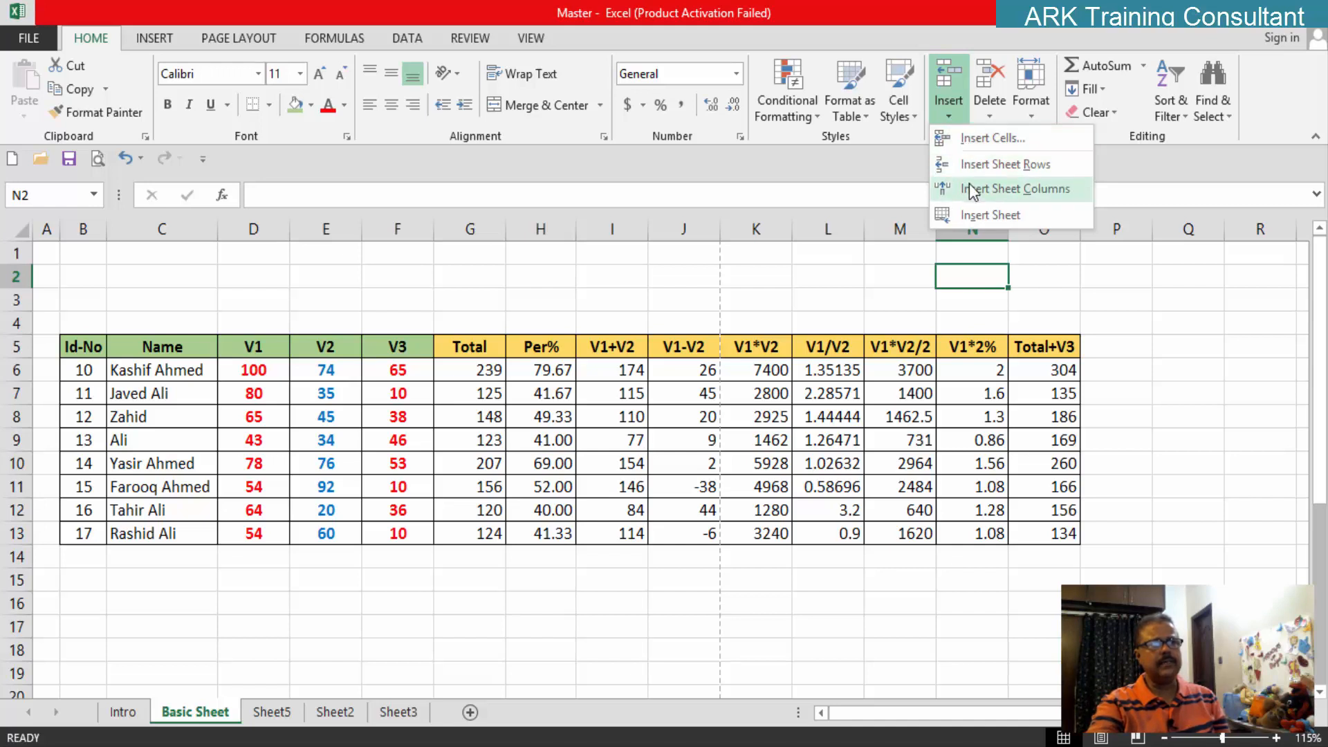
left_click(983, 140)
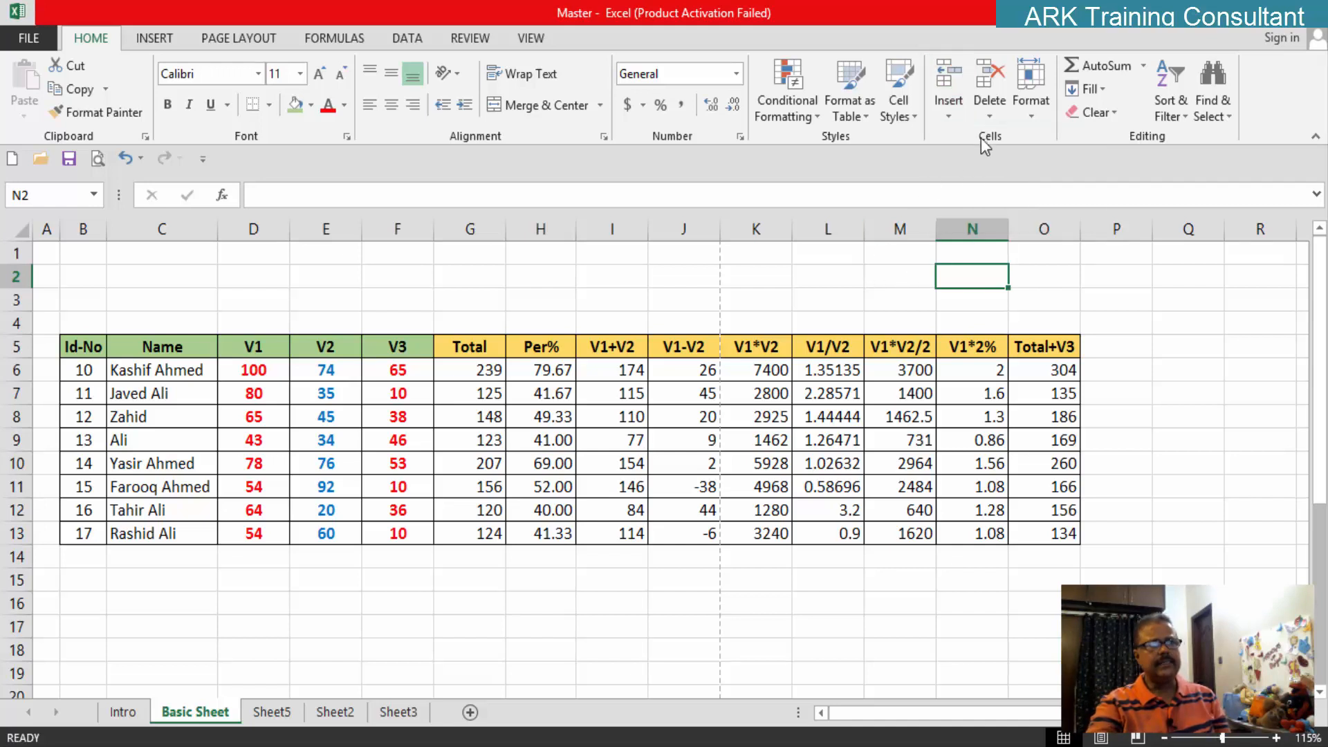
left_click(993, 118)
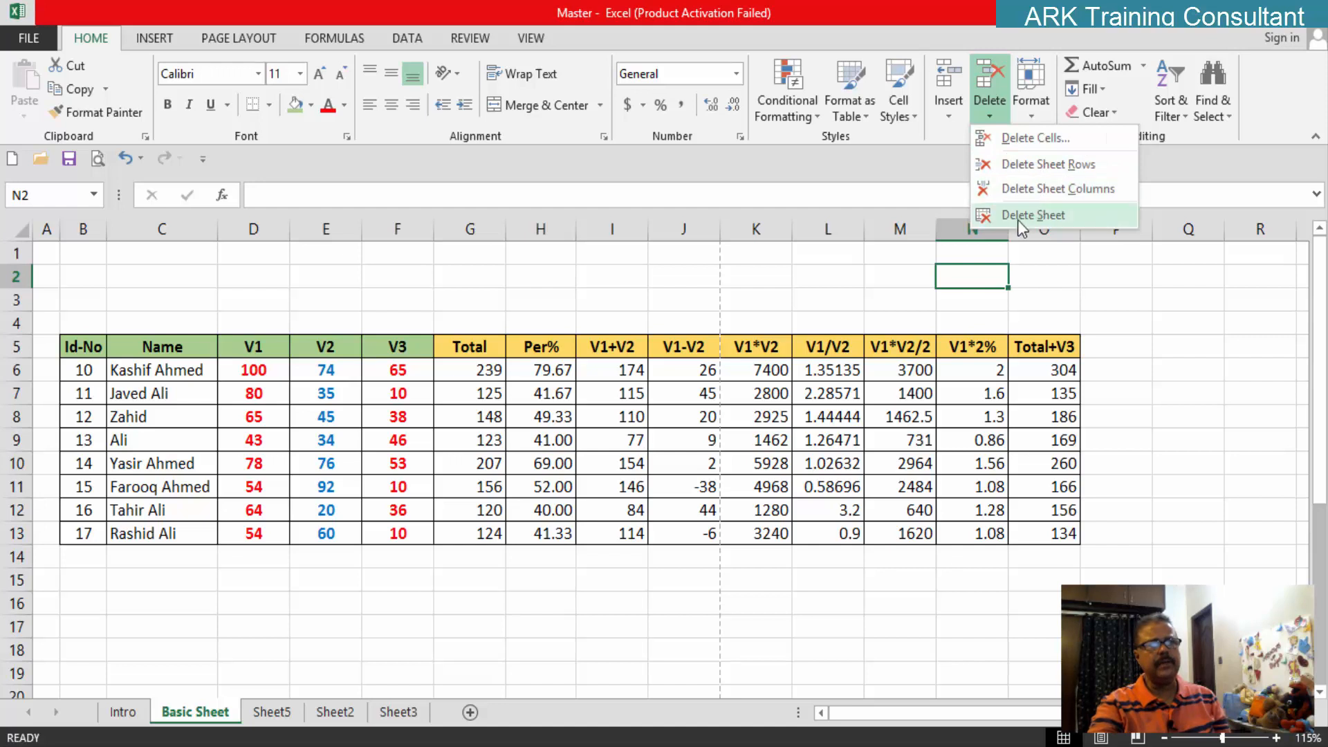
left_click(892, 266)
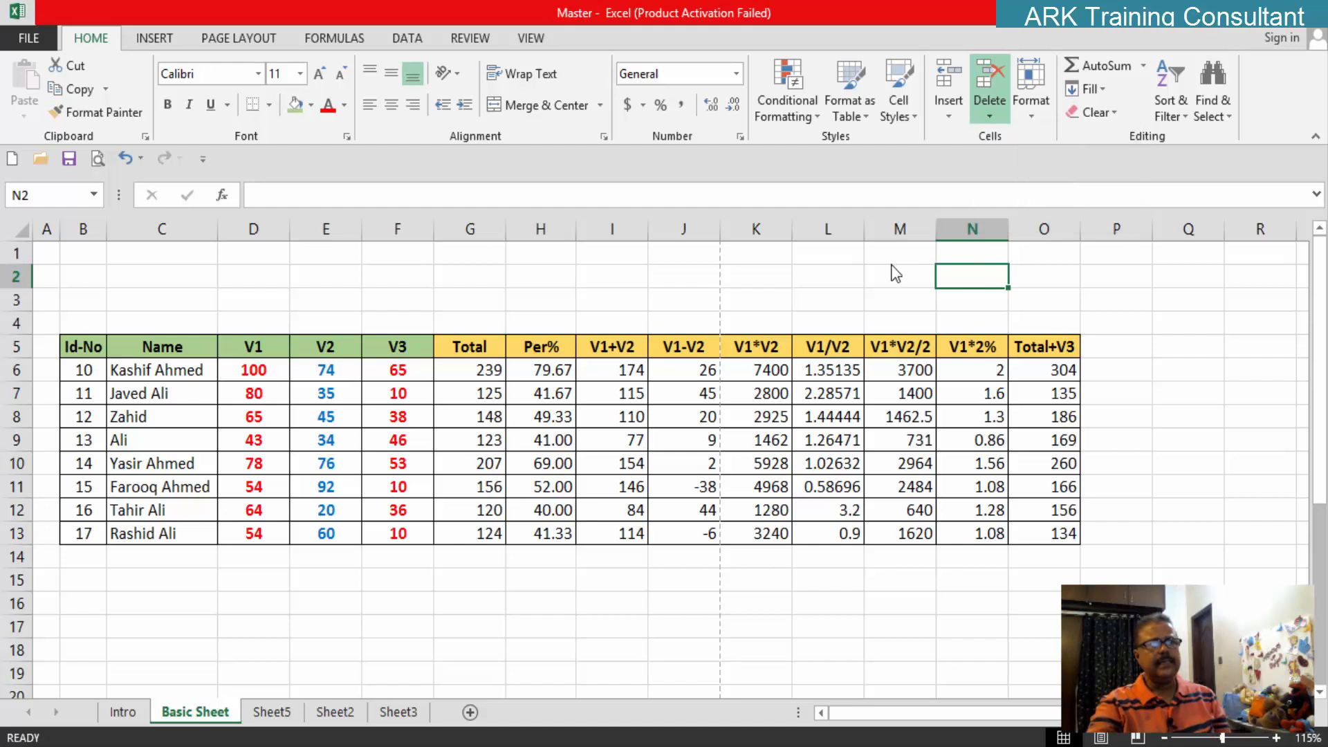
left_click(1031, 117)
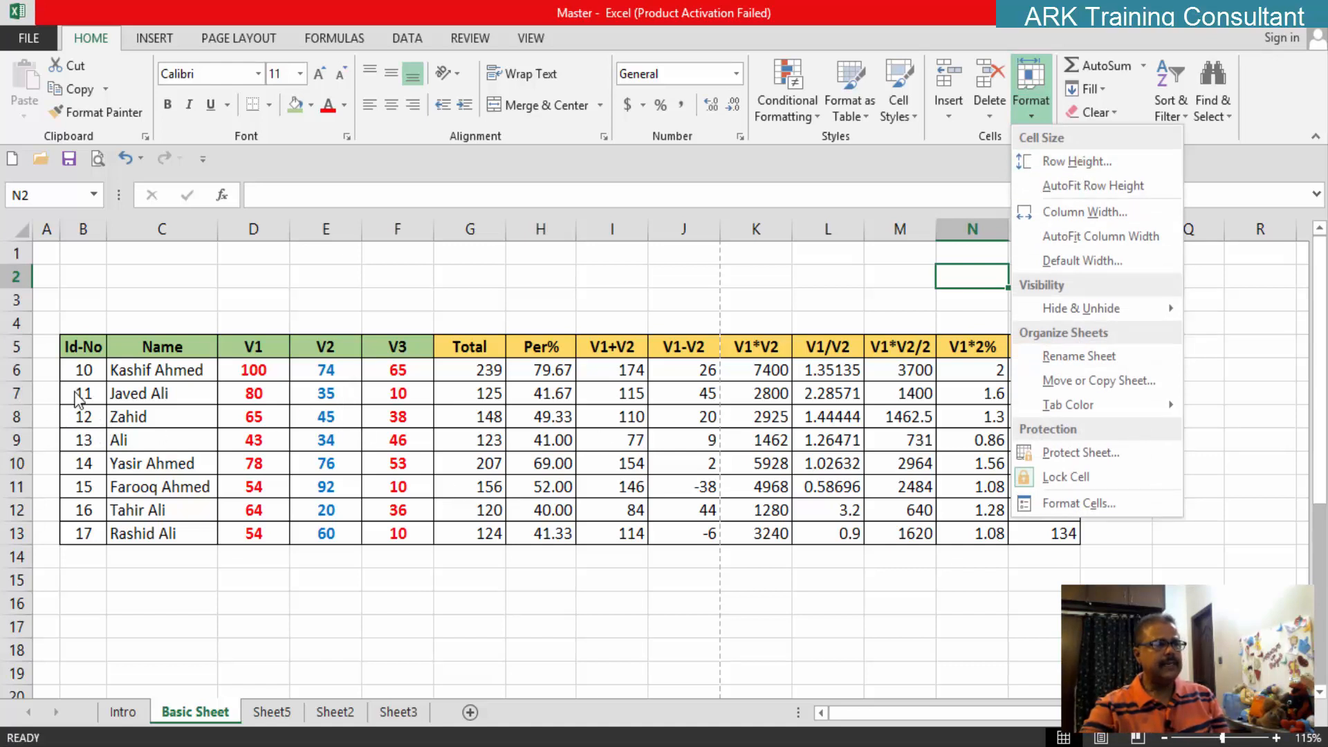
left_click(15, 414)
Step: Make the table's header row 5 slightly taller
left_click_drag(12, 404, 12, 403)
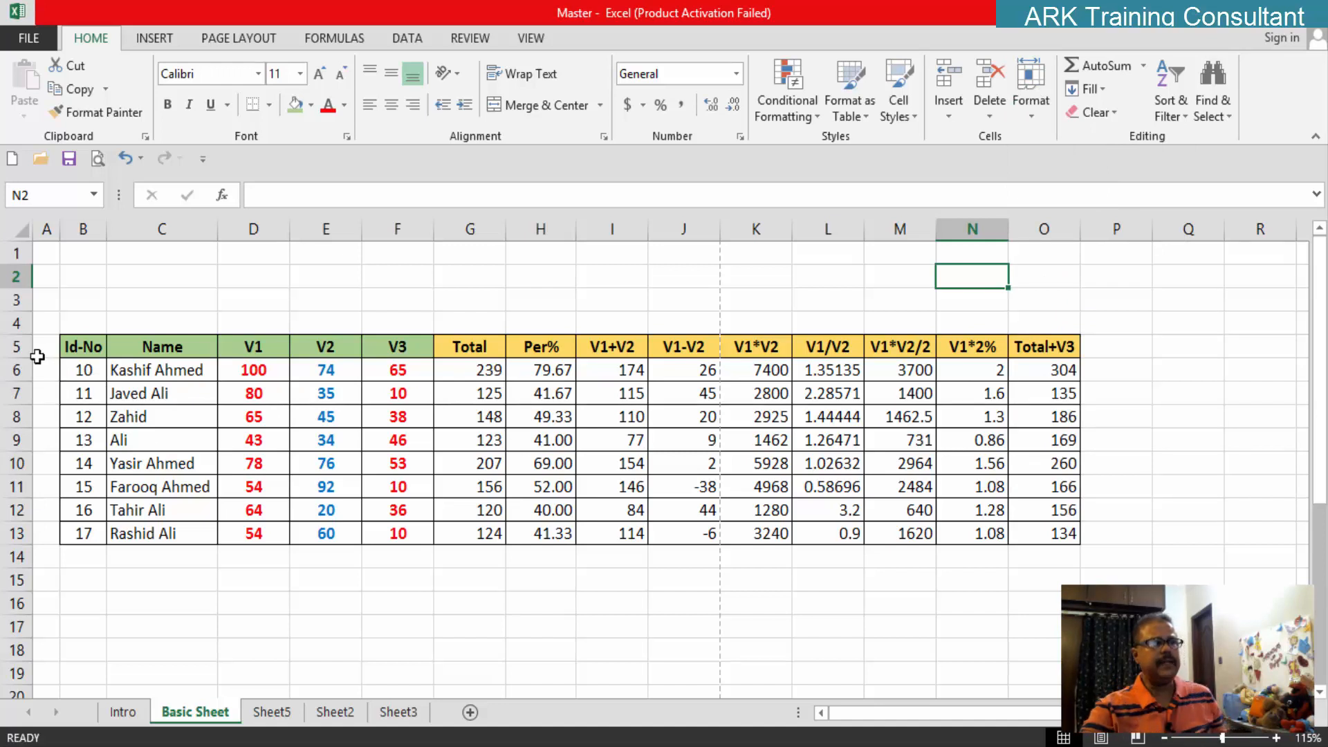
left_click_drag(17, 359, 15, 368)
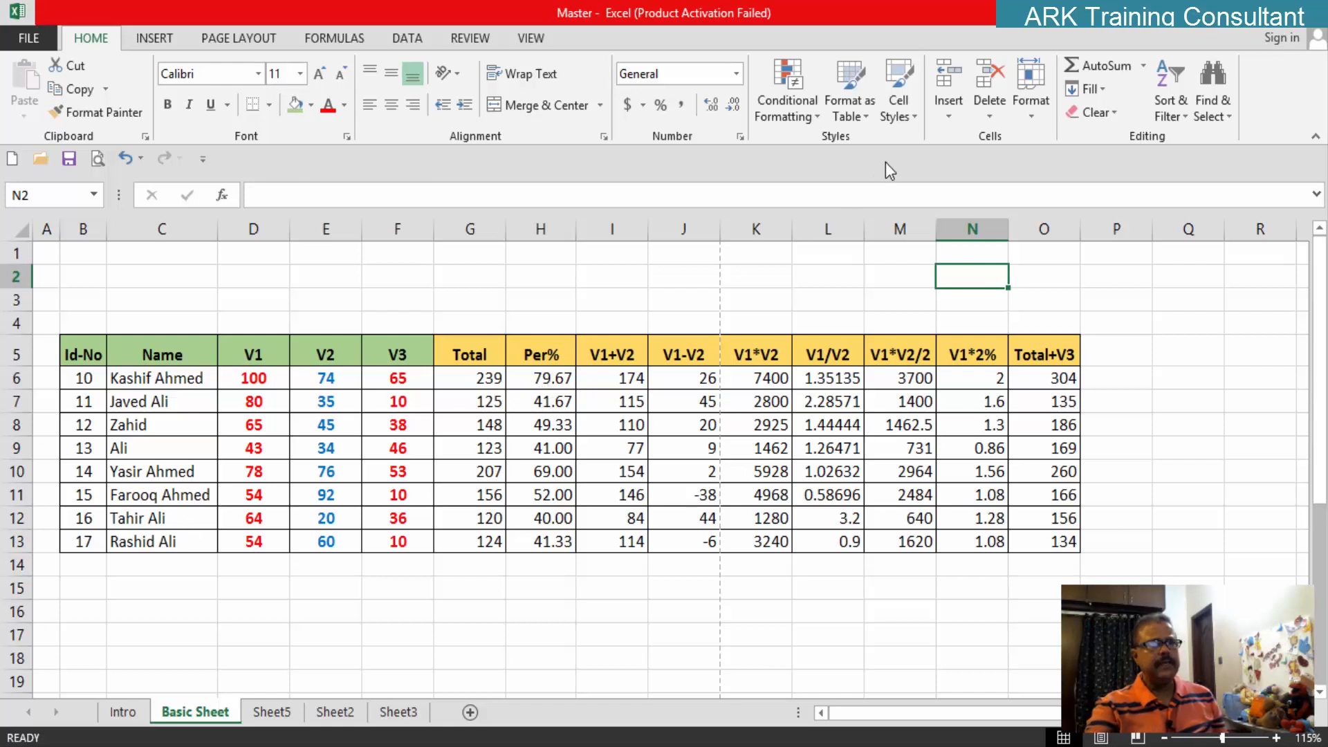
Step: Insert a blank sheet row above row 9 from cell C9, undoing and repeating the insertion once
left_click(952, 121)
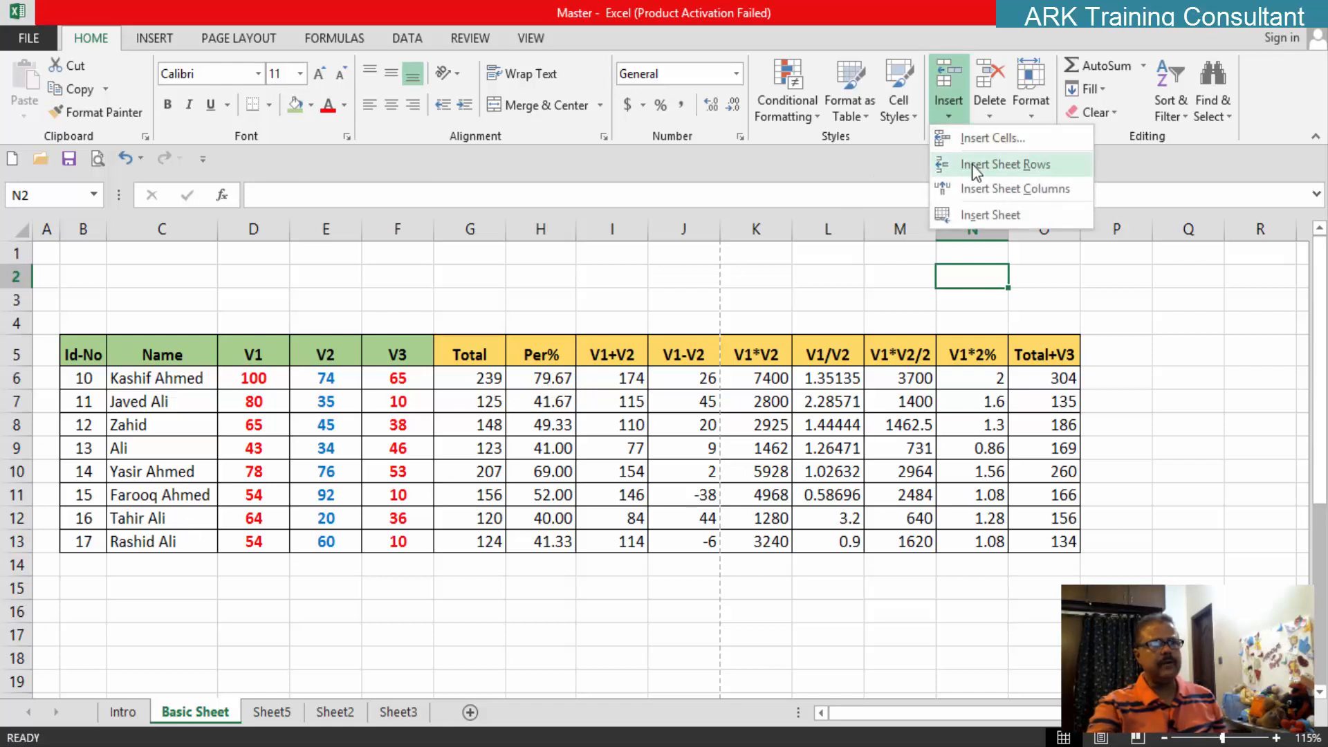
left_click(320, 657)
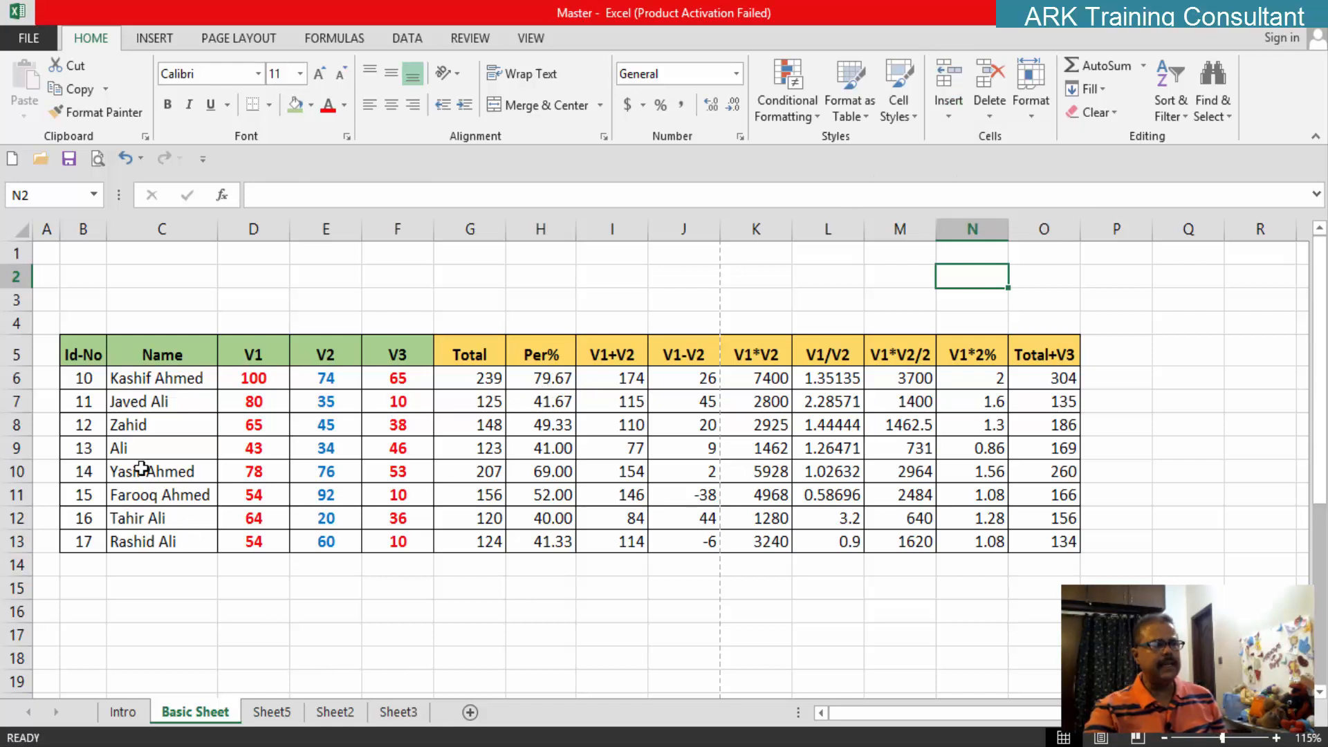
left_click(140, 454)
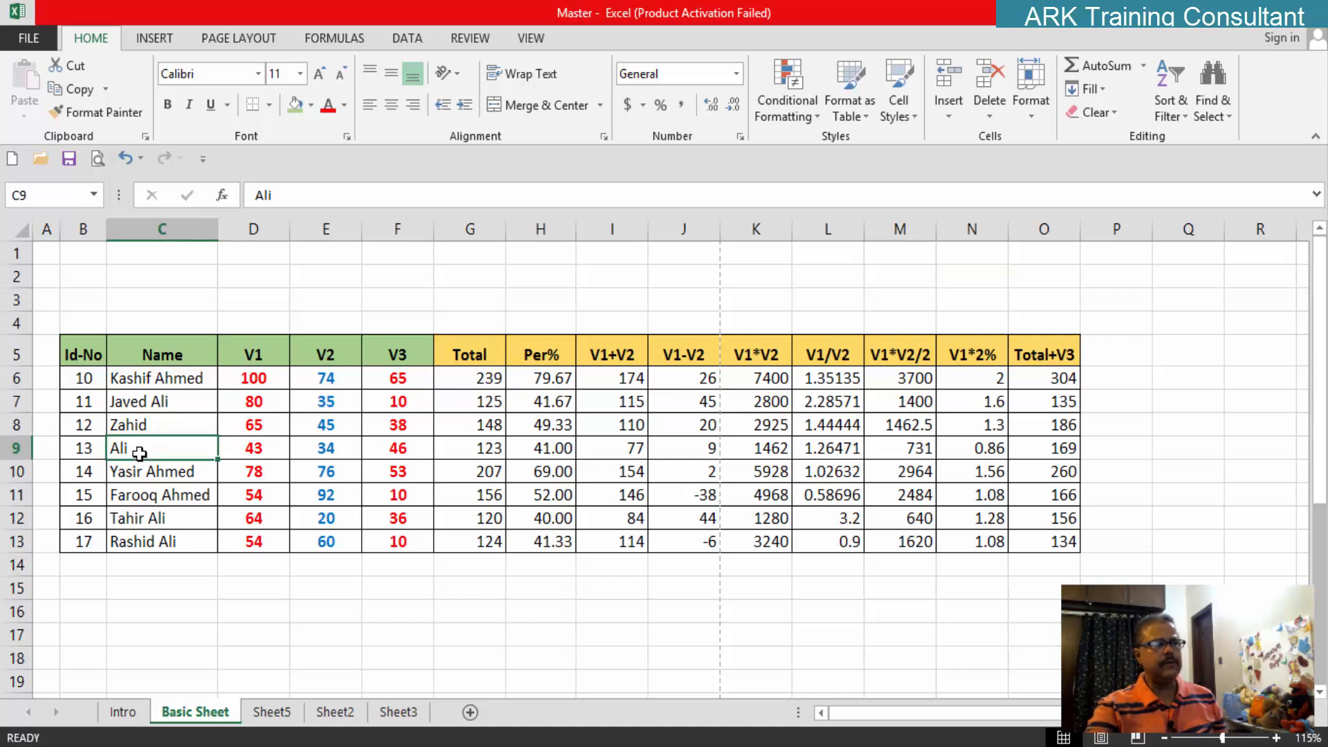
scroll(140, 453, "up", 1)
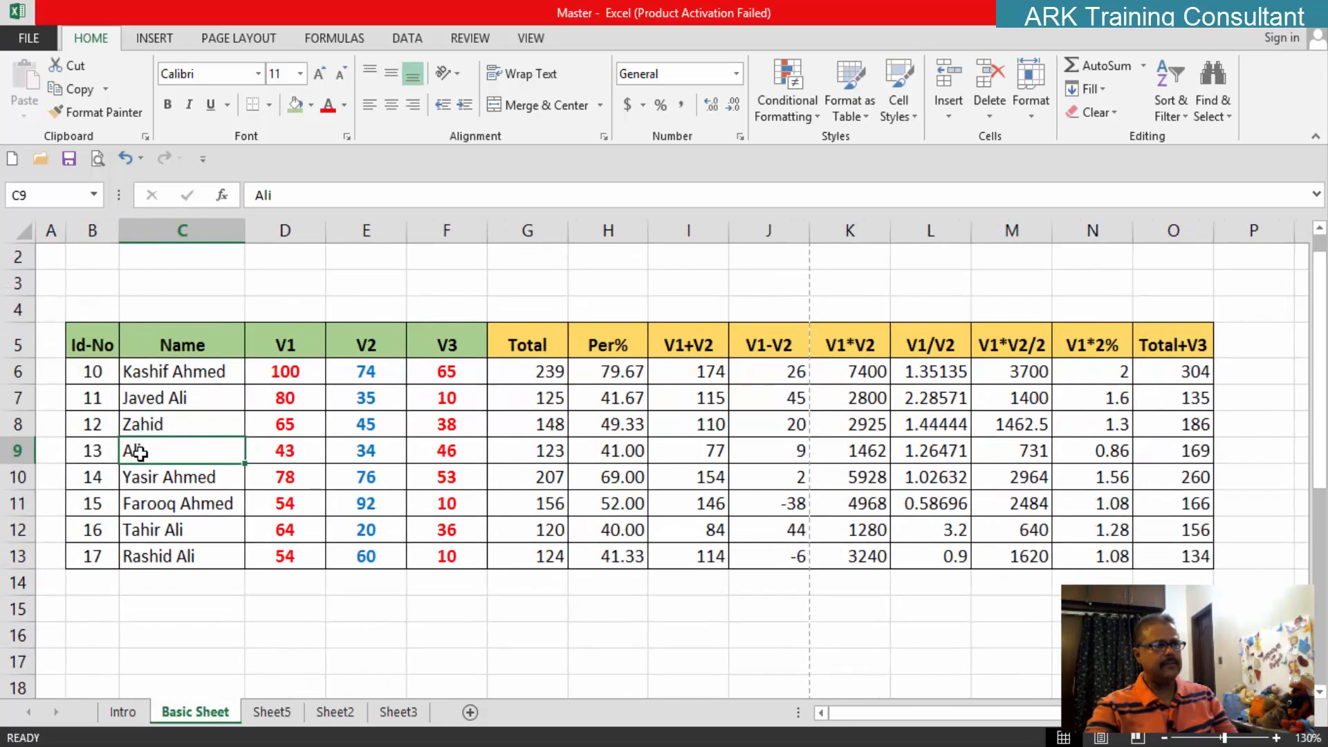
scroll(139, 453, "up", 1)
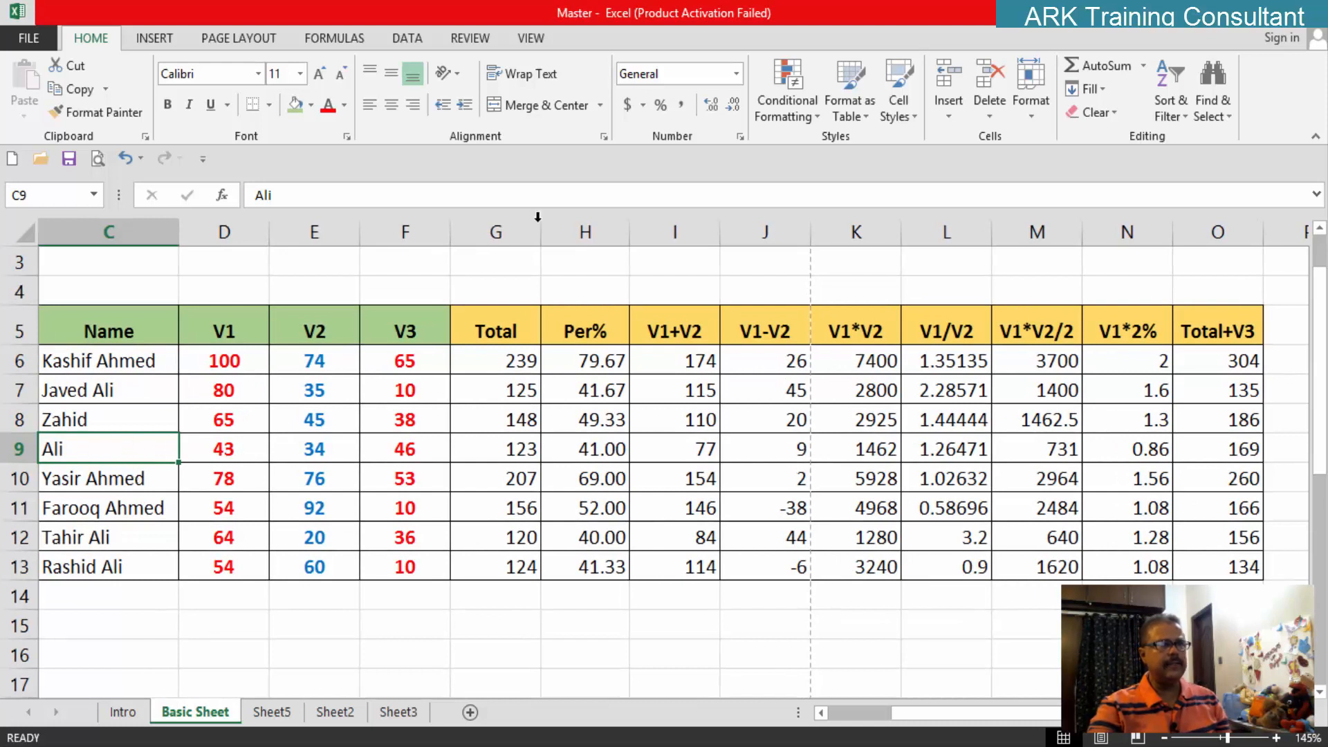
left_click(952, 123)
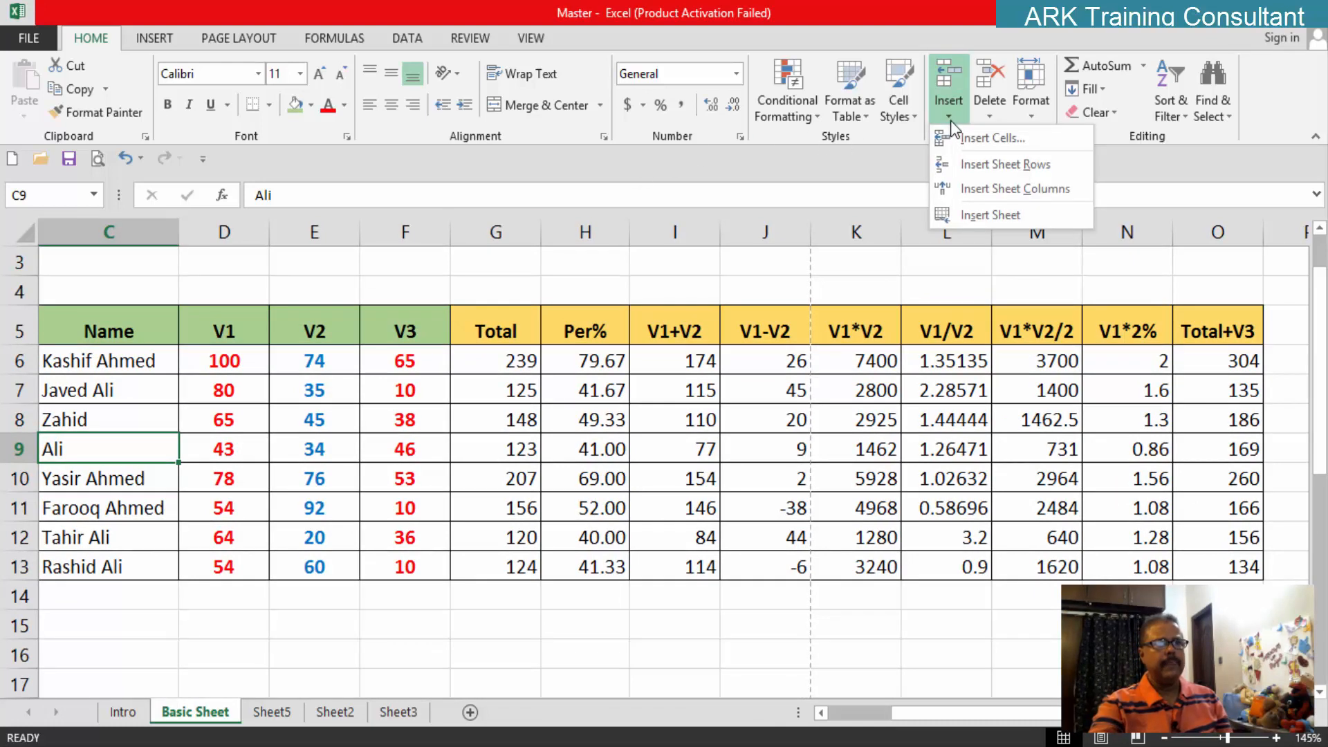
left_click(994, 166)
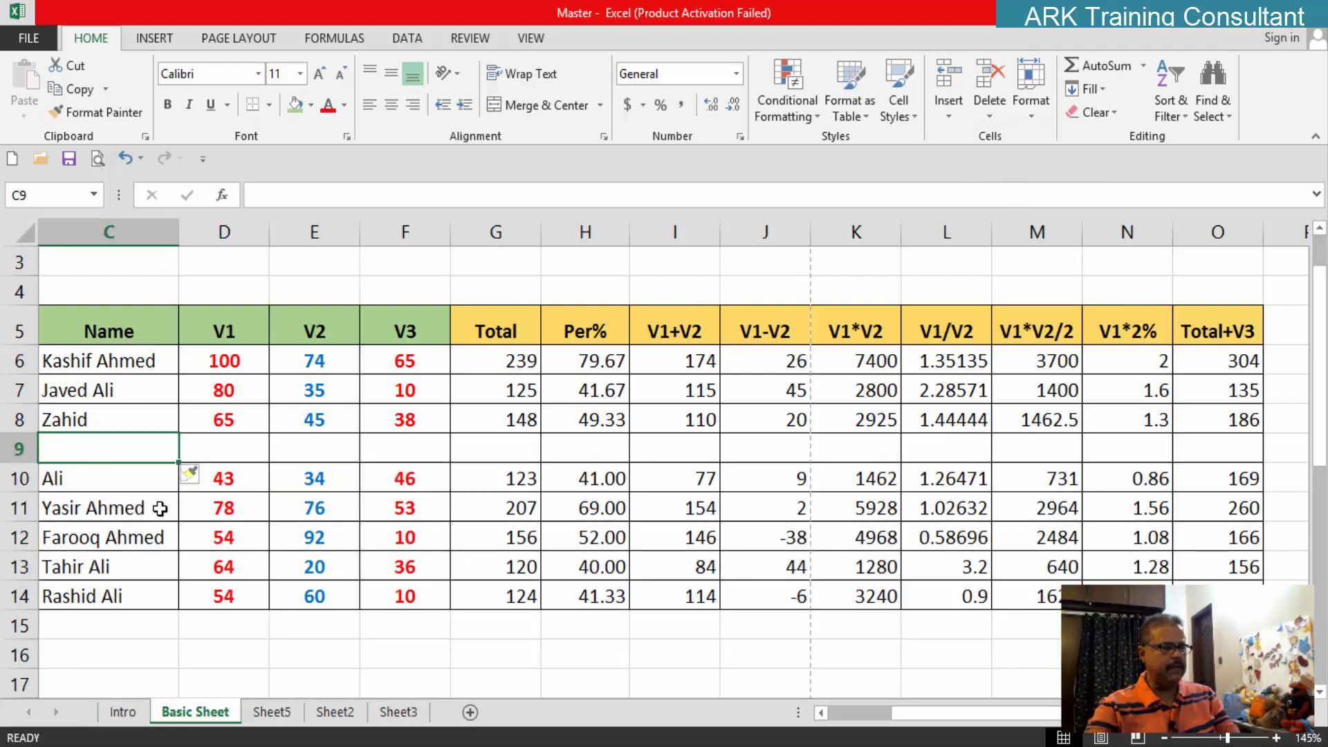
key("ctrl+z")
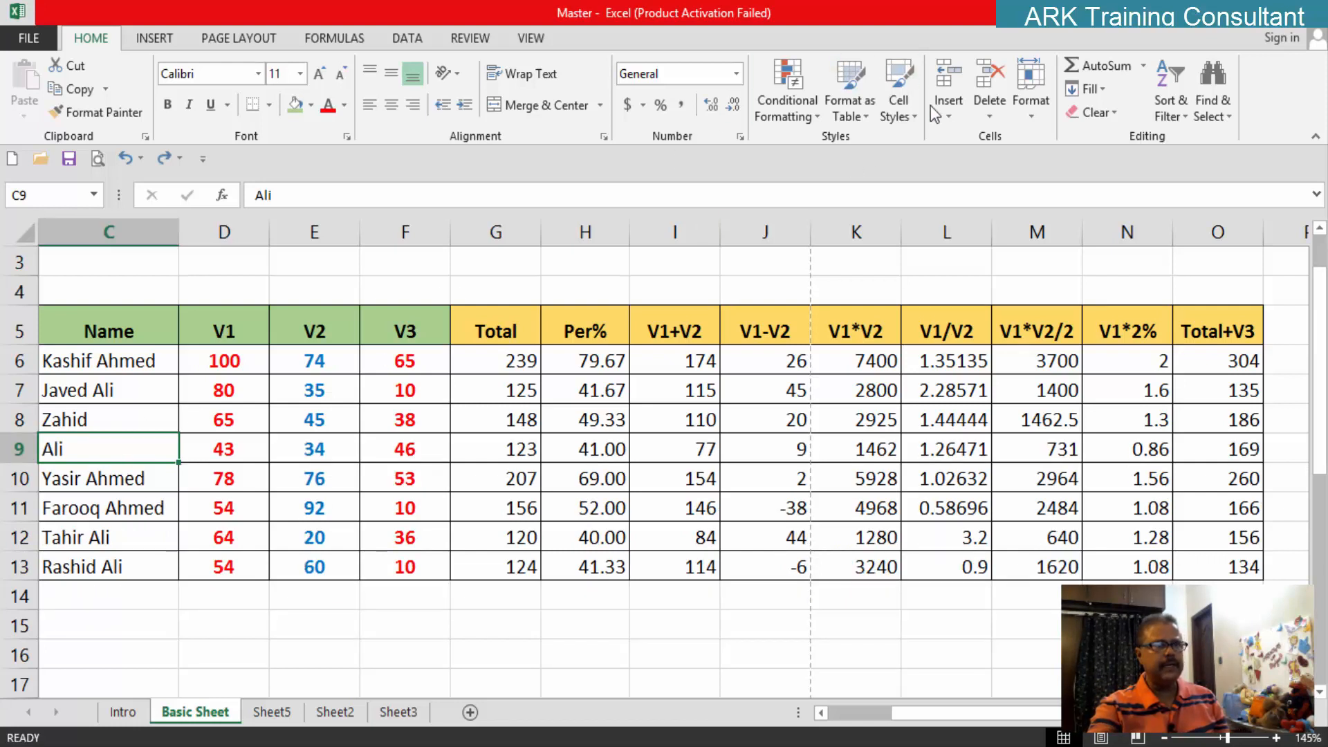
left_click(950, 114)
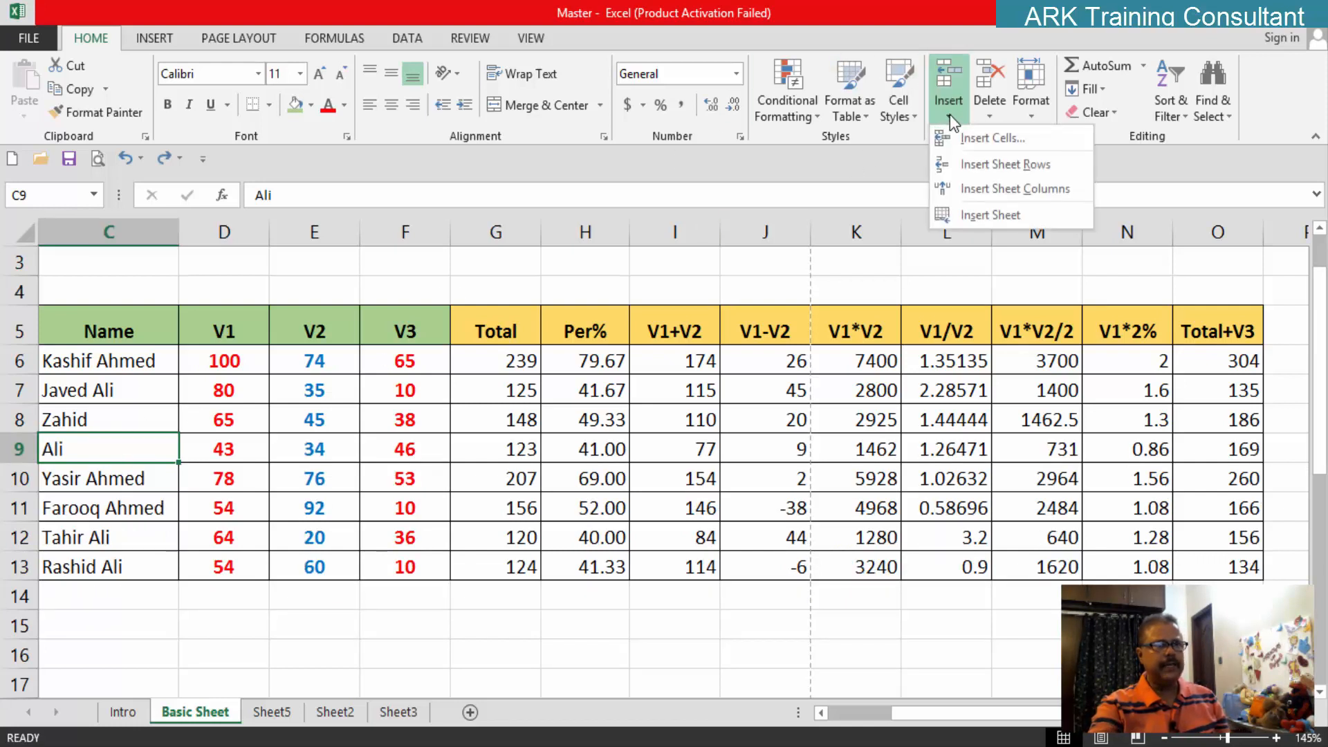
left_click(981, 170)
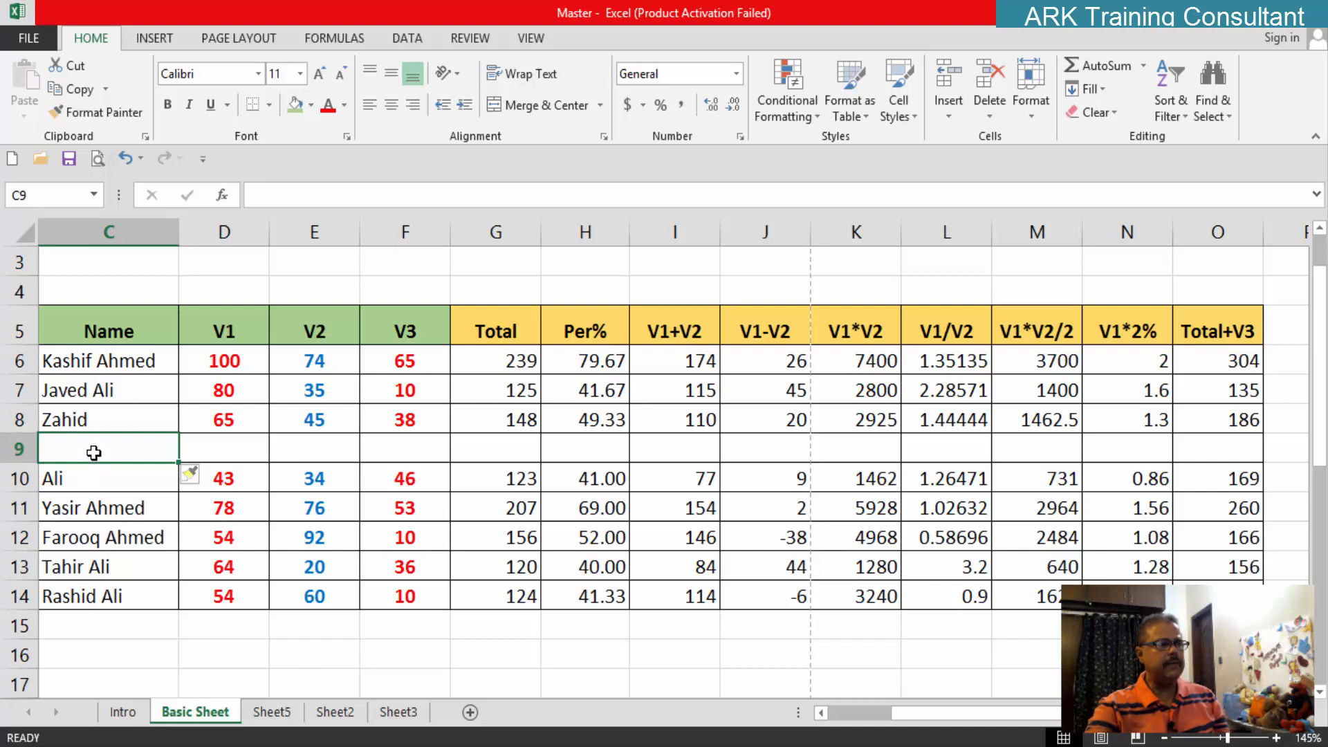
Step: Undo the last row insertion and insert three blank sheet rows above row 9 based on cells C9:C11
left_click_drag(95, 452, 99, 534)
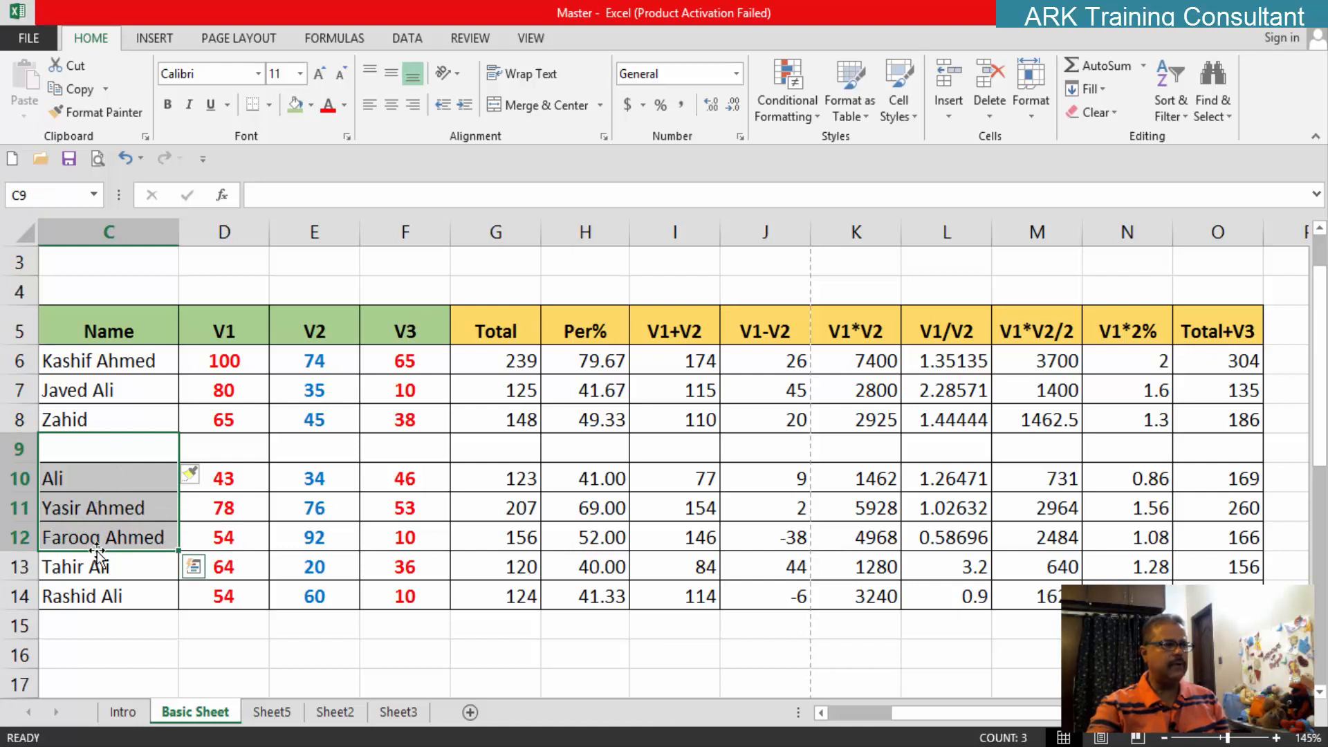
key("ctrl+z")
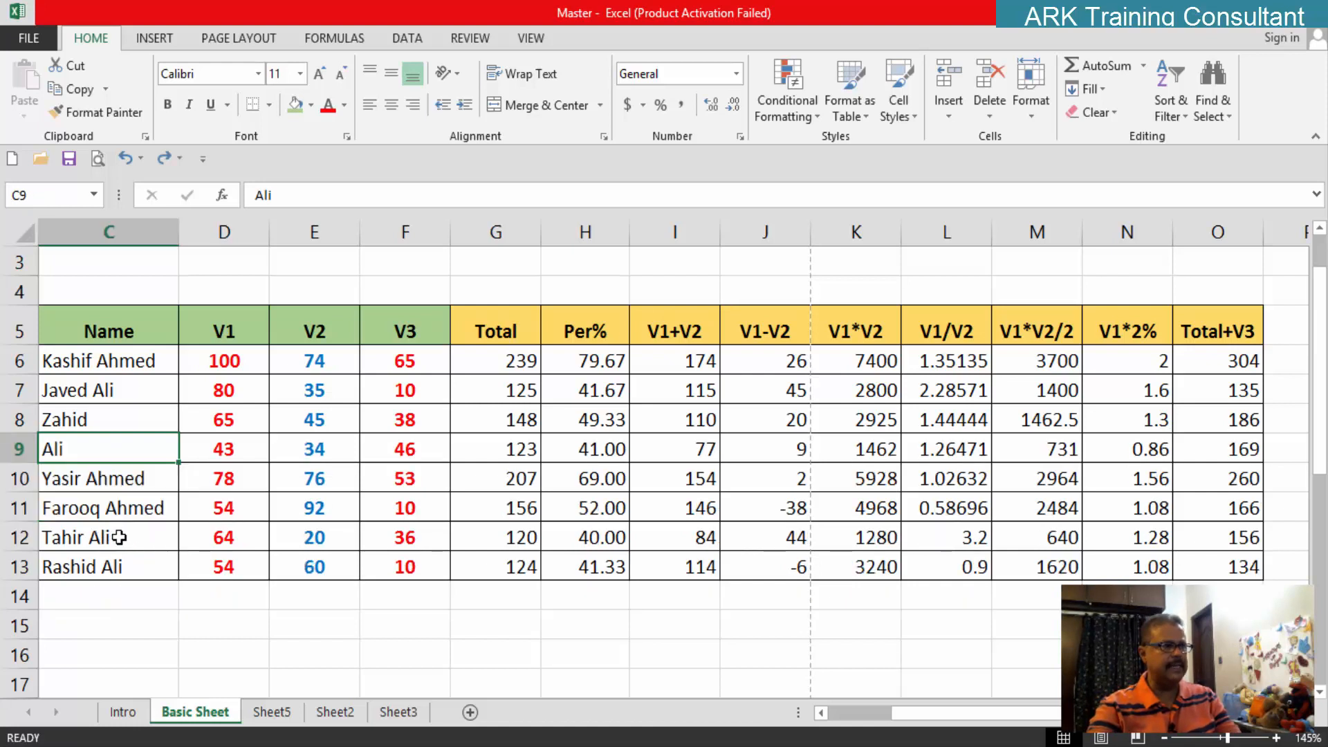
left_click_drag(104, 453, 104, 507)
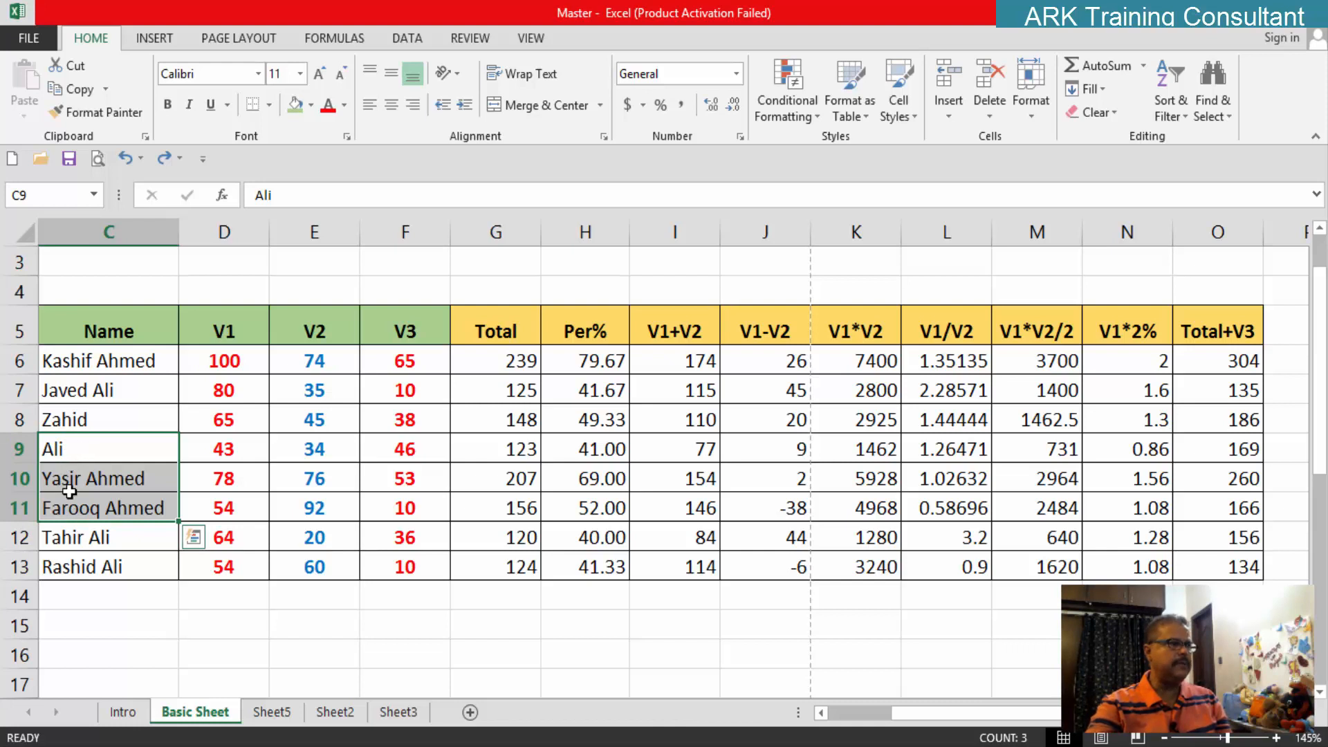
left_click(948, 116)
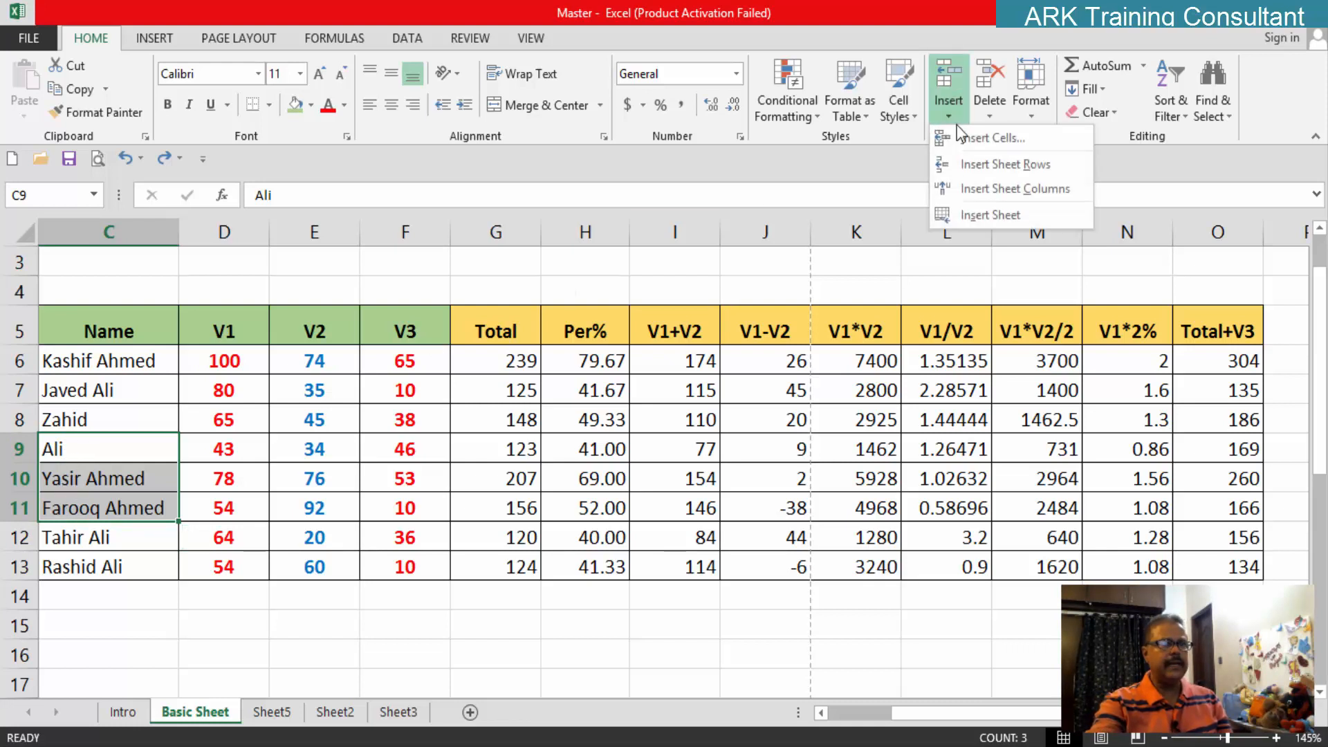
left_click(974, 169)
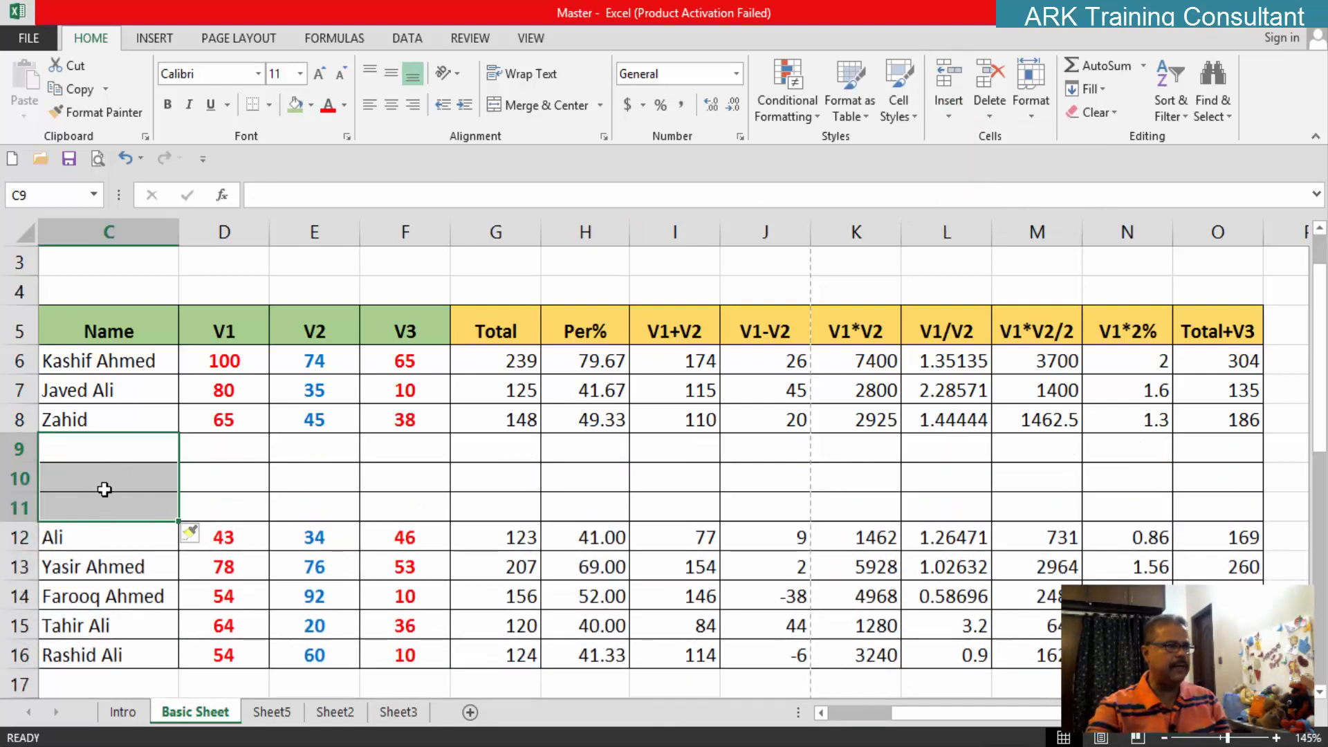
left_click(211, 467)
left_click(147, 451)
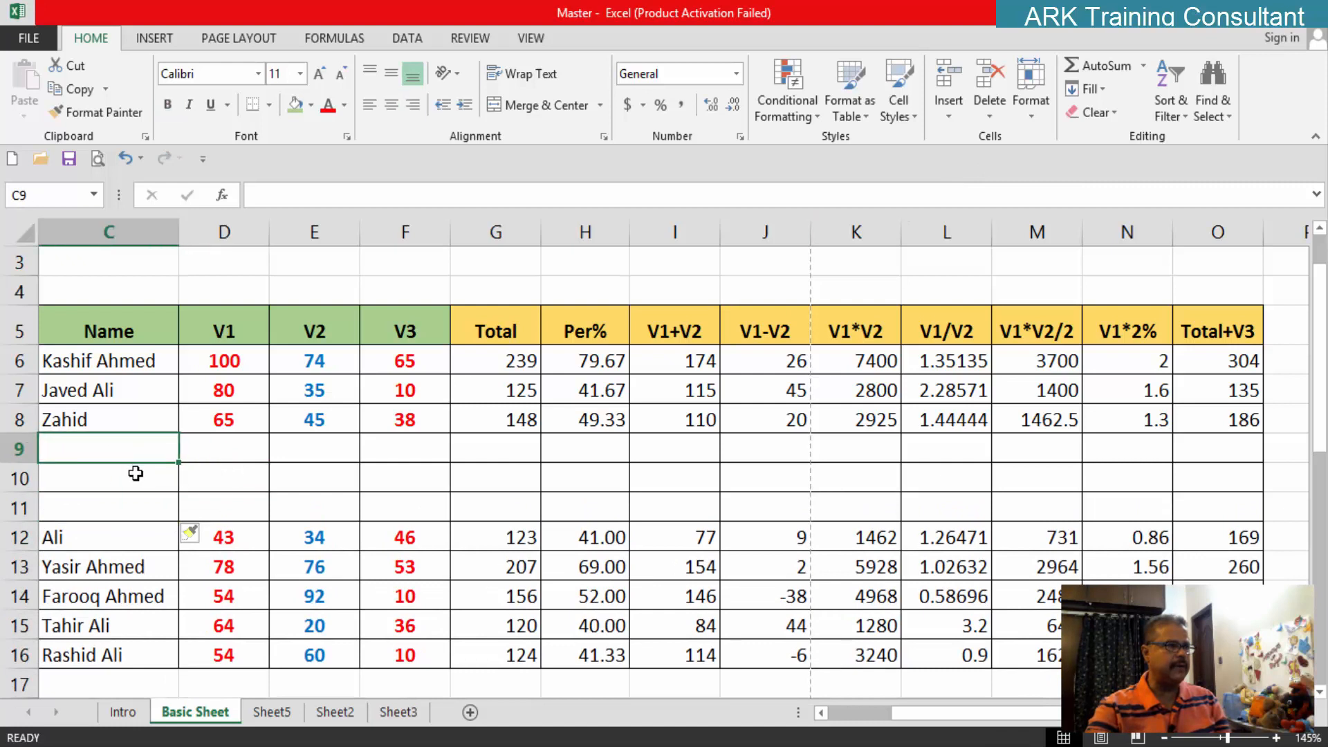
left_click(134, 470)
left_click(119, 508)
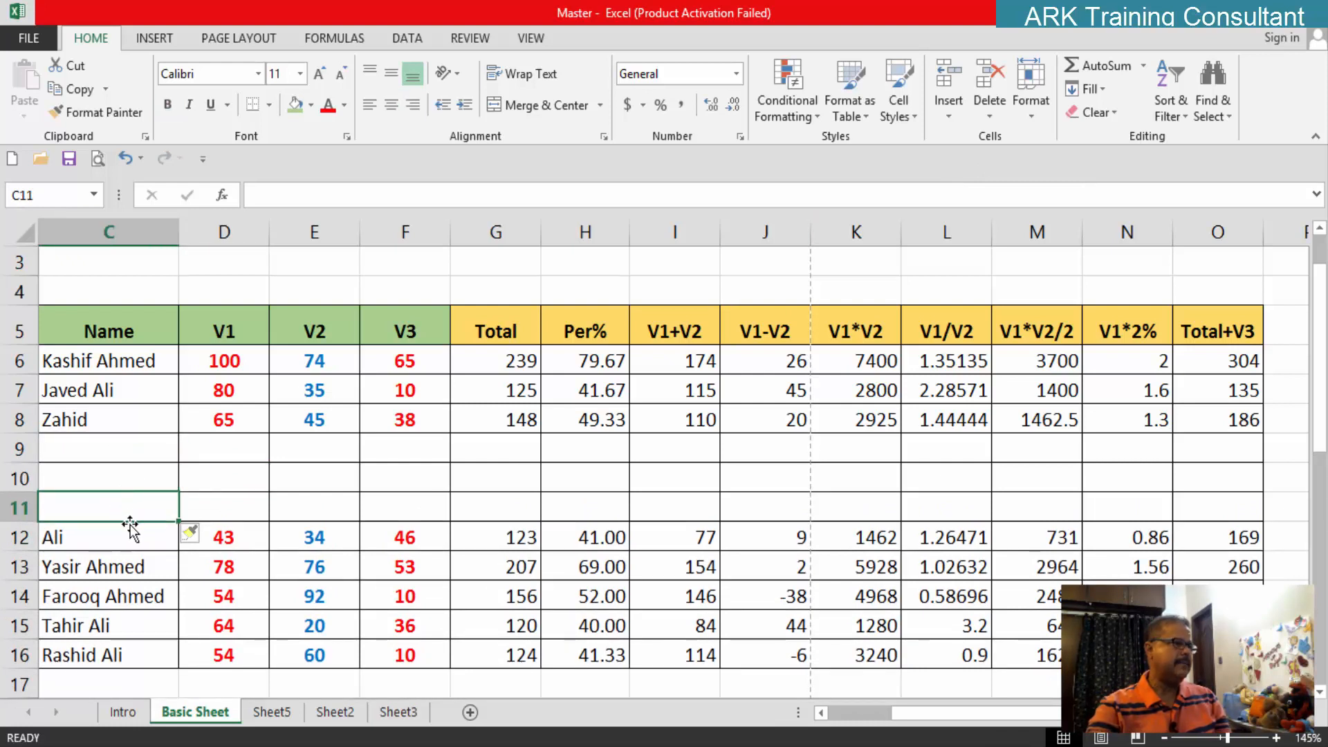
Step: Insert eight more blank sheet rows above row 9 based on cells C9:C16, and check the enlarged gap in the table
left_click_drag(133, 454, 110, 658)
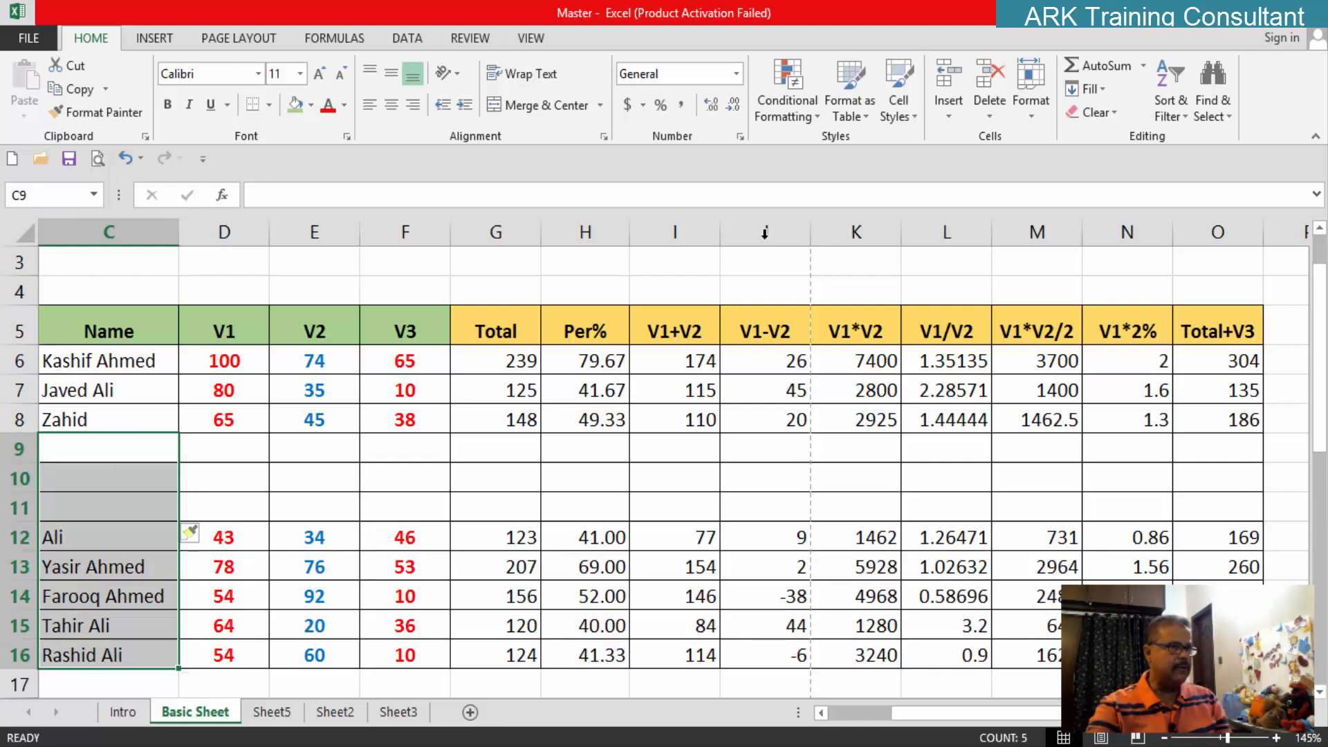
left_click(951, 121)
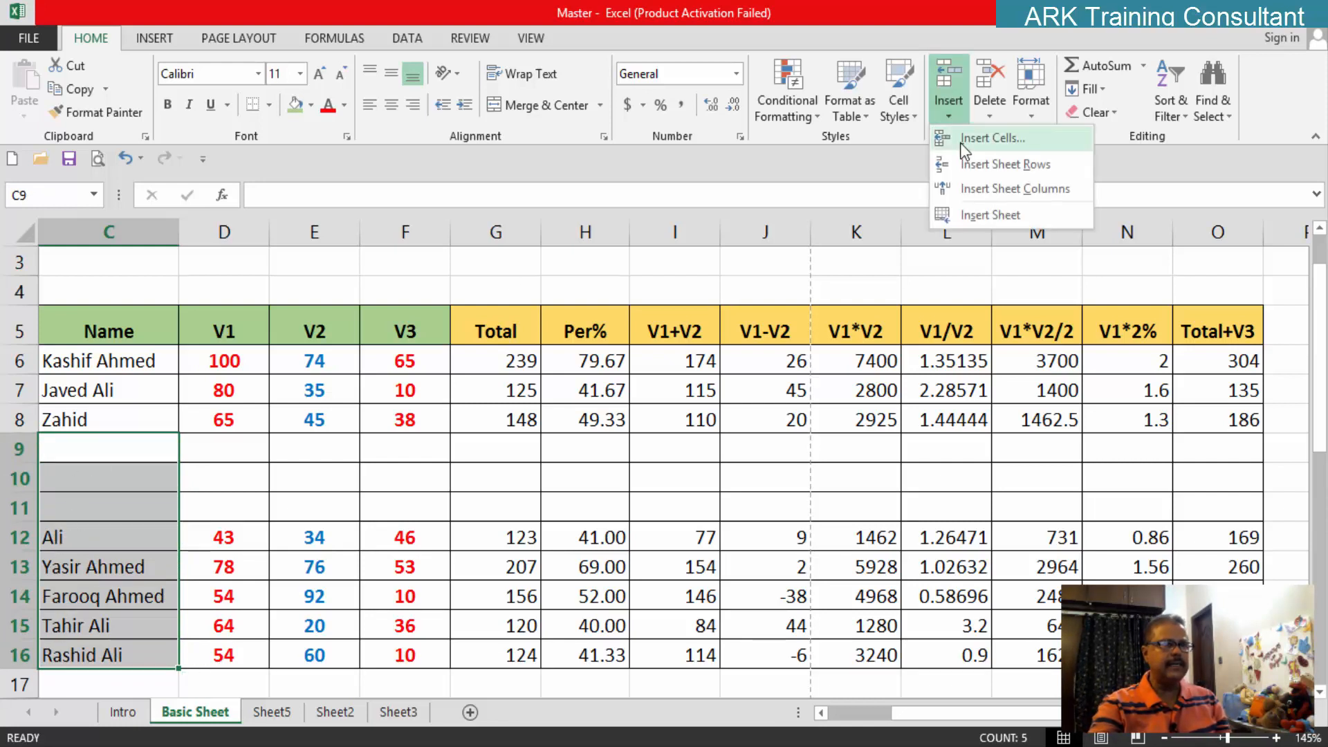
left_click(965, 164)
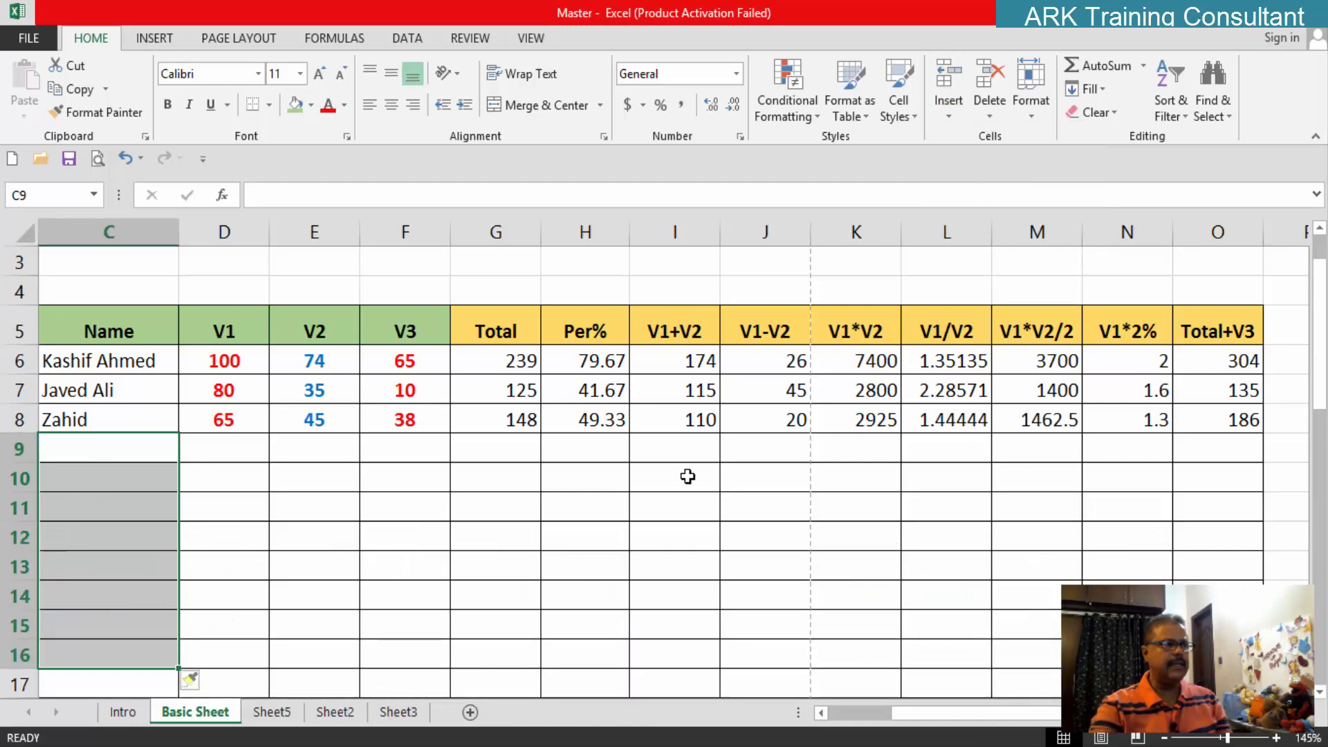
scroll(334, 569, "down", 1)
scroll(334, 569, "down", 2)
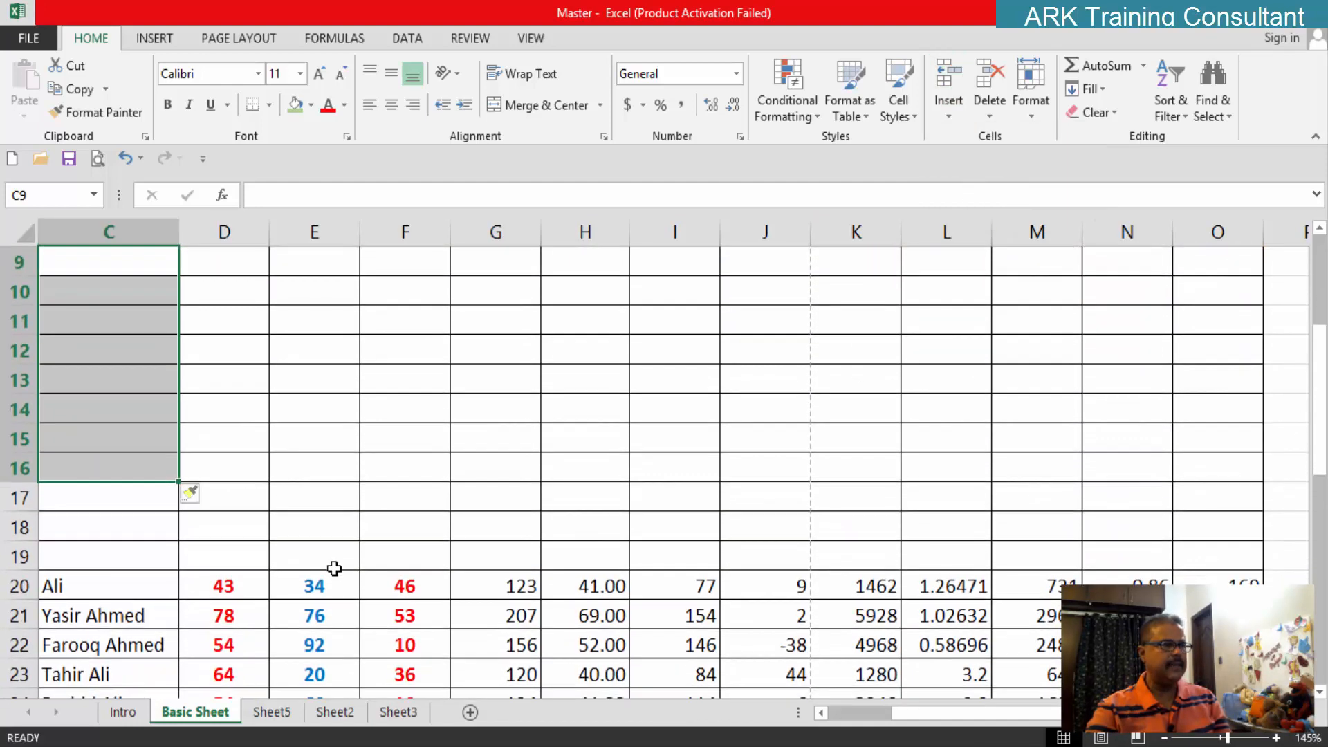
scroll(510, 503, "up", 3)
scroll(510, 500, "down", 2)
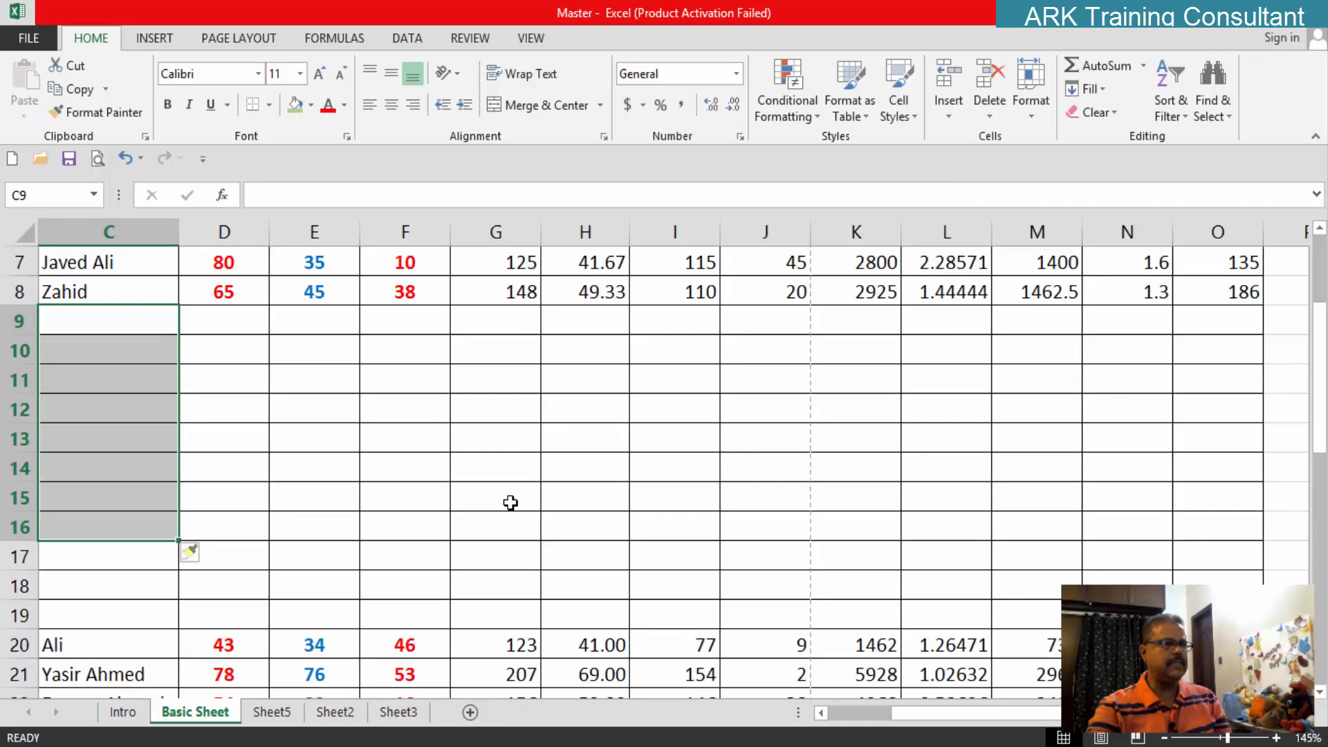
left_click(483, 496)
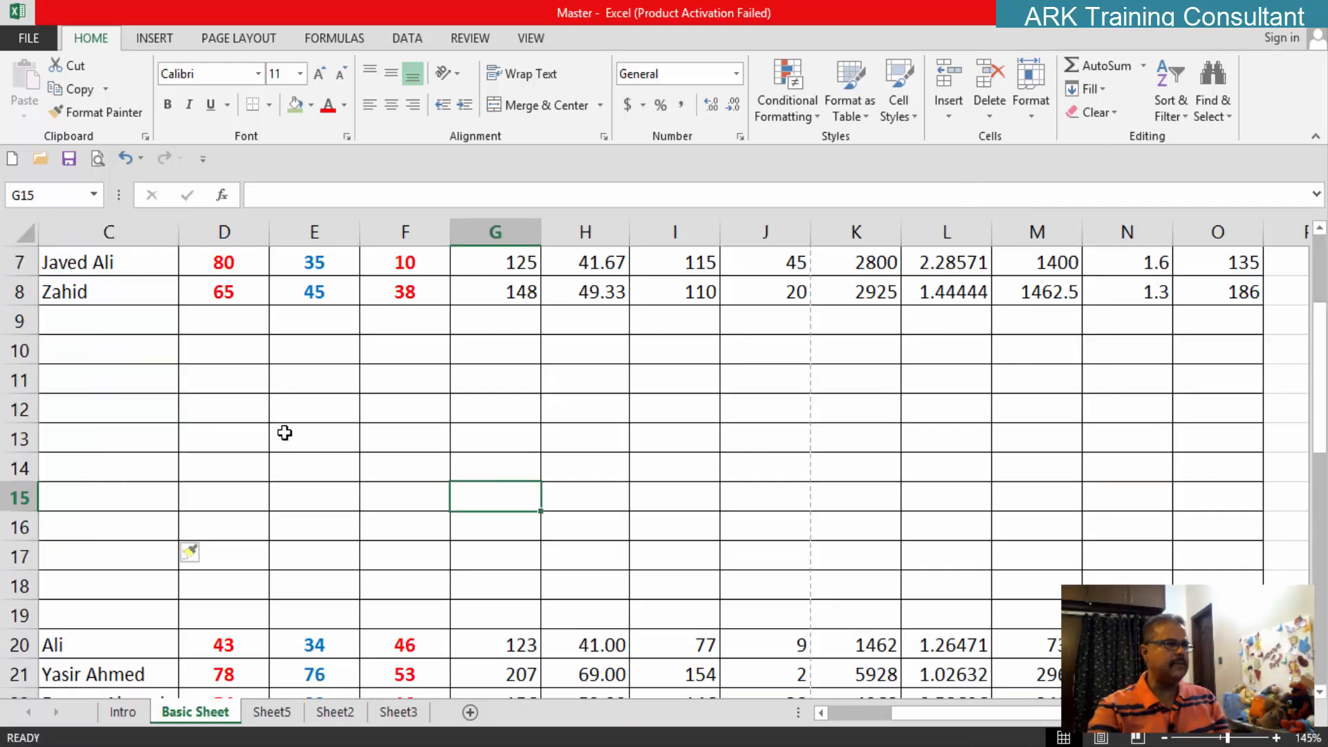
Step: Delete the blank sheet rows 9 to 19 from the middle of the table
left_click_drag(128, 324, 103, 607)
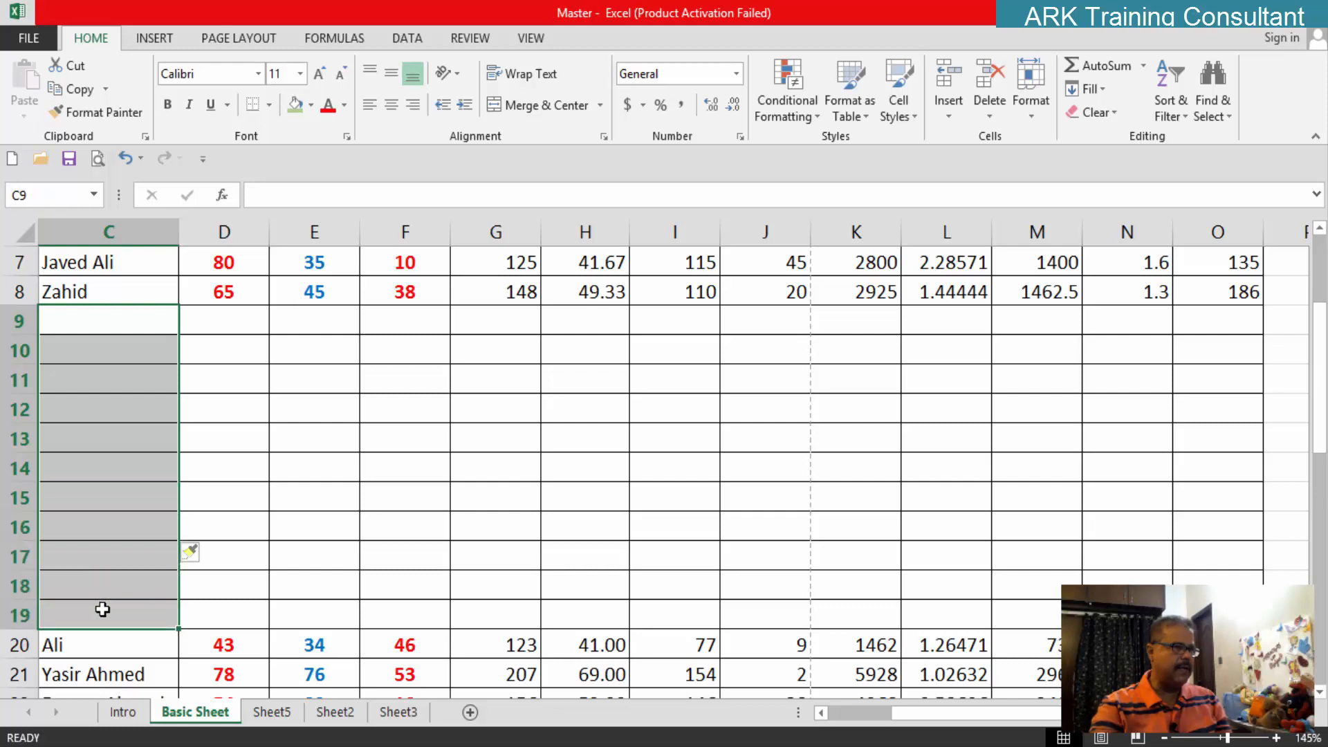
left_click(990, 119)
left_click(1015, 168)
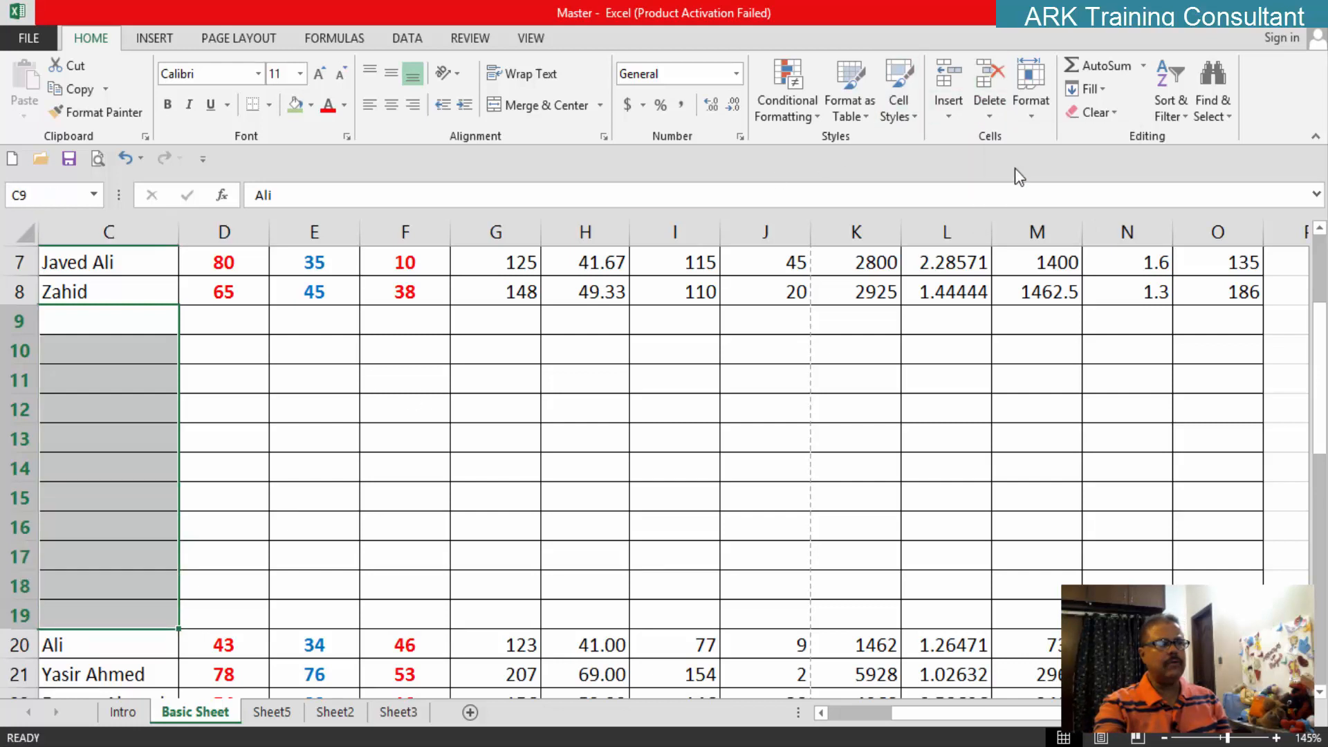
left_click(527, 489)
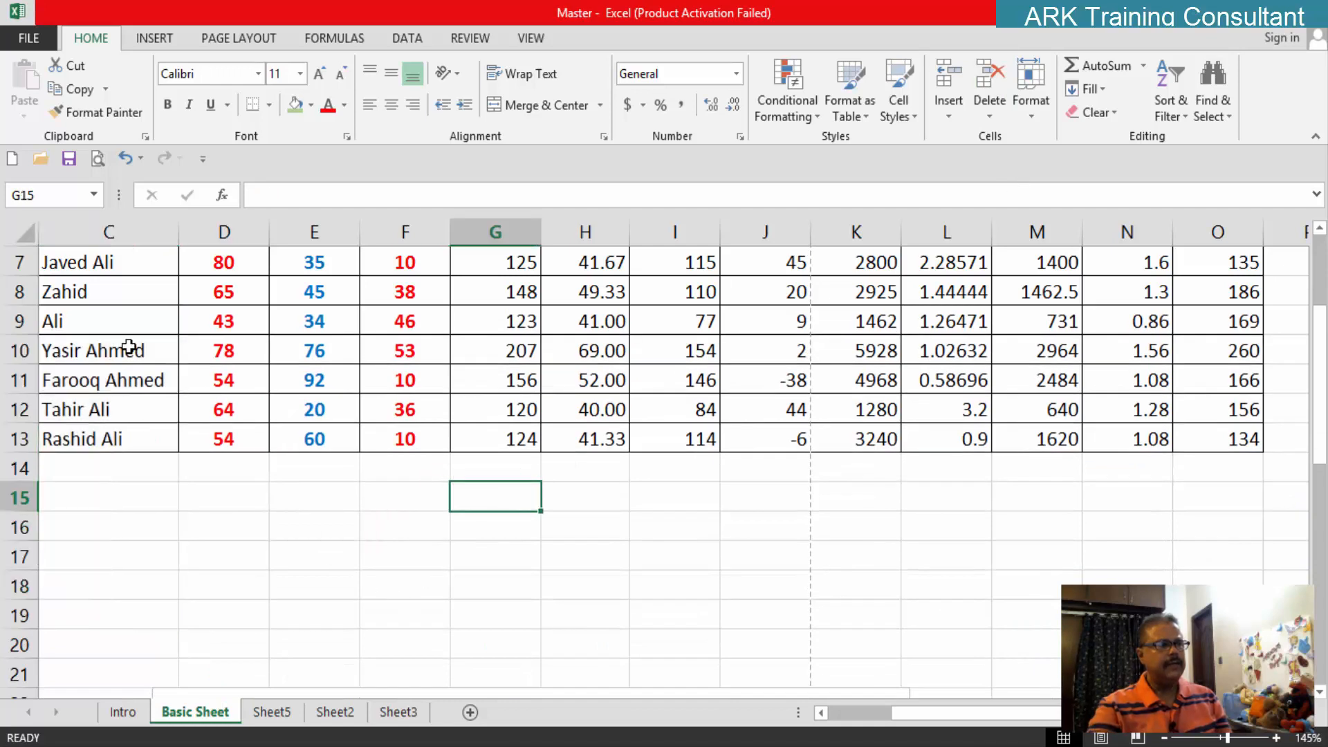
Step: Insert a single blank sheet row above row 9 from cell C9
left_click(129, 323)
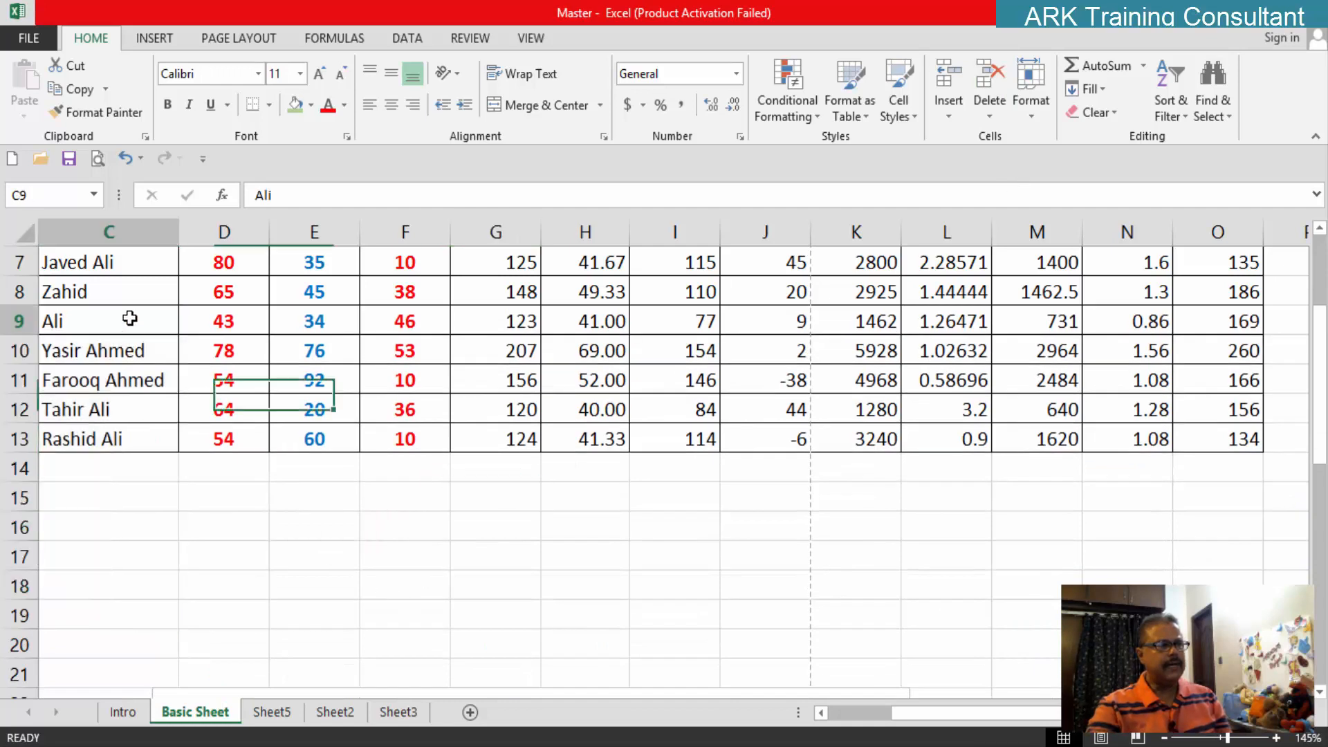
left_click(951, 113)
left_click(971, 166)
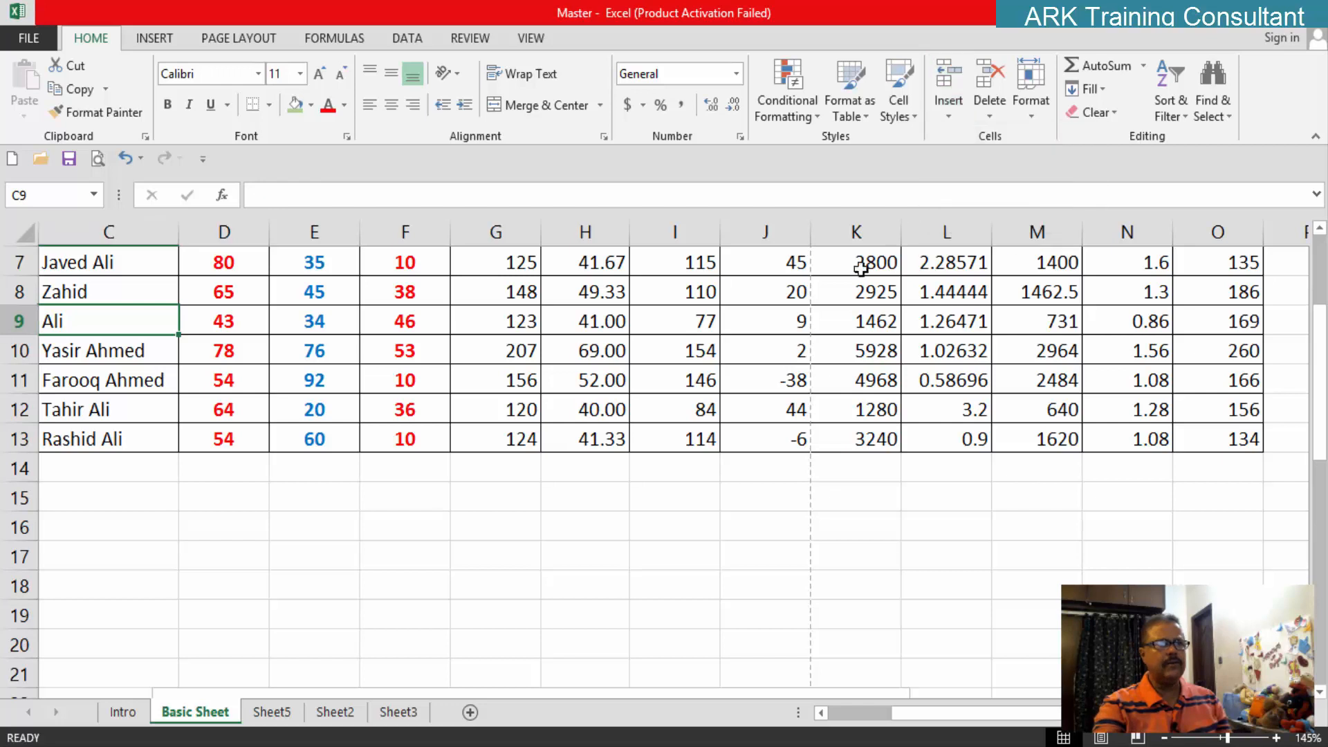
left_click(584, 526)
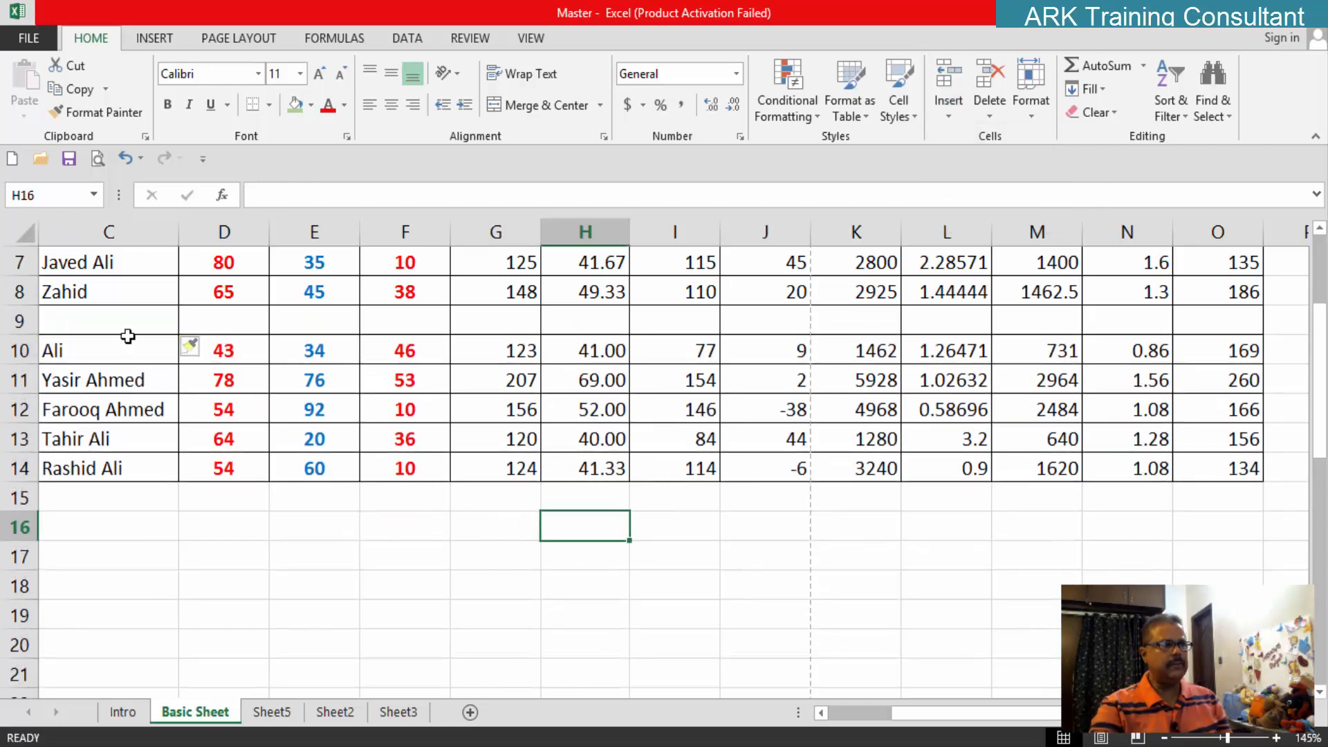
Step: Delete the blank sheet row 9 from the table
left_click(111, 321)
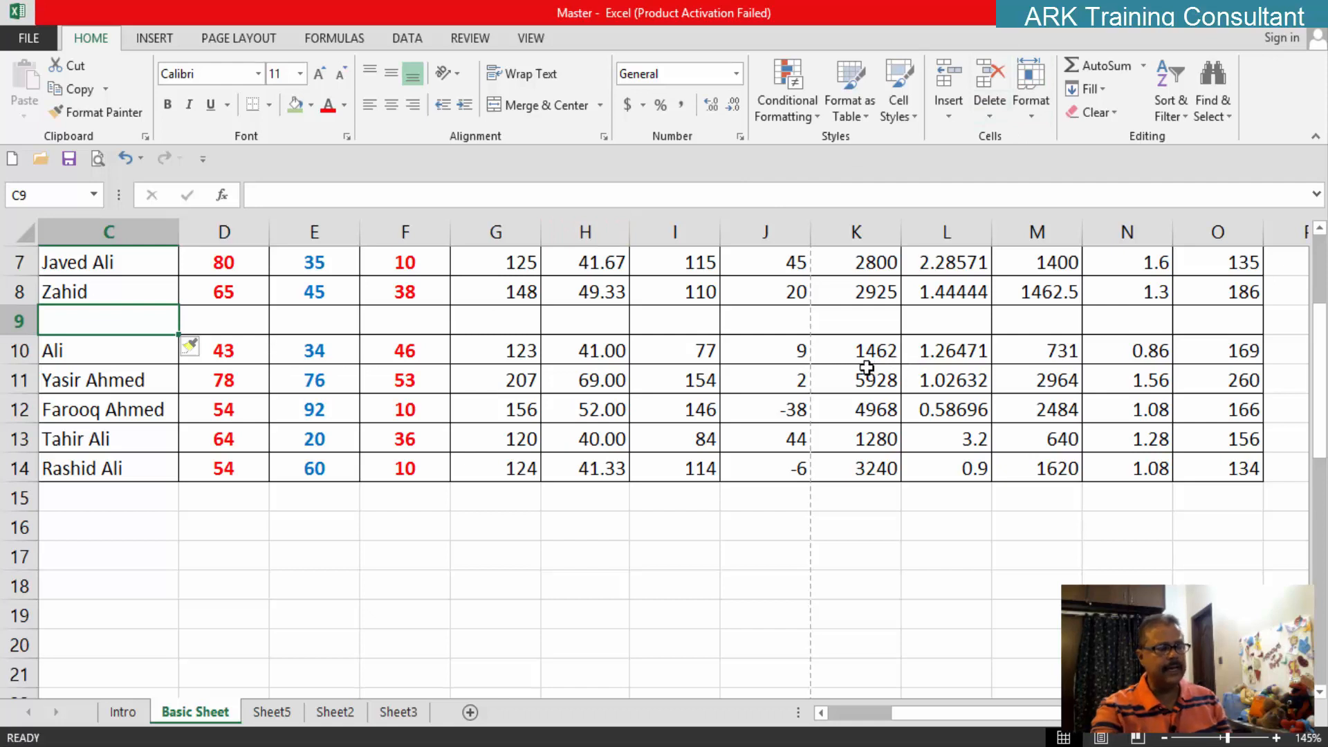
left_click(990, 116)
left_click(1012, 160)
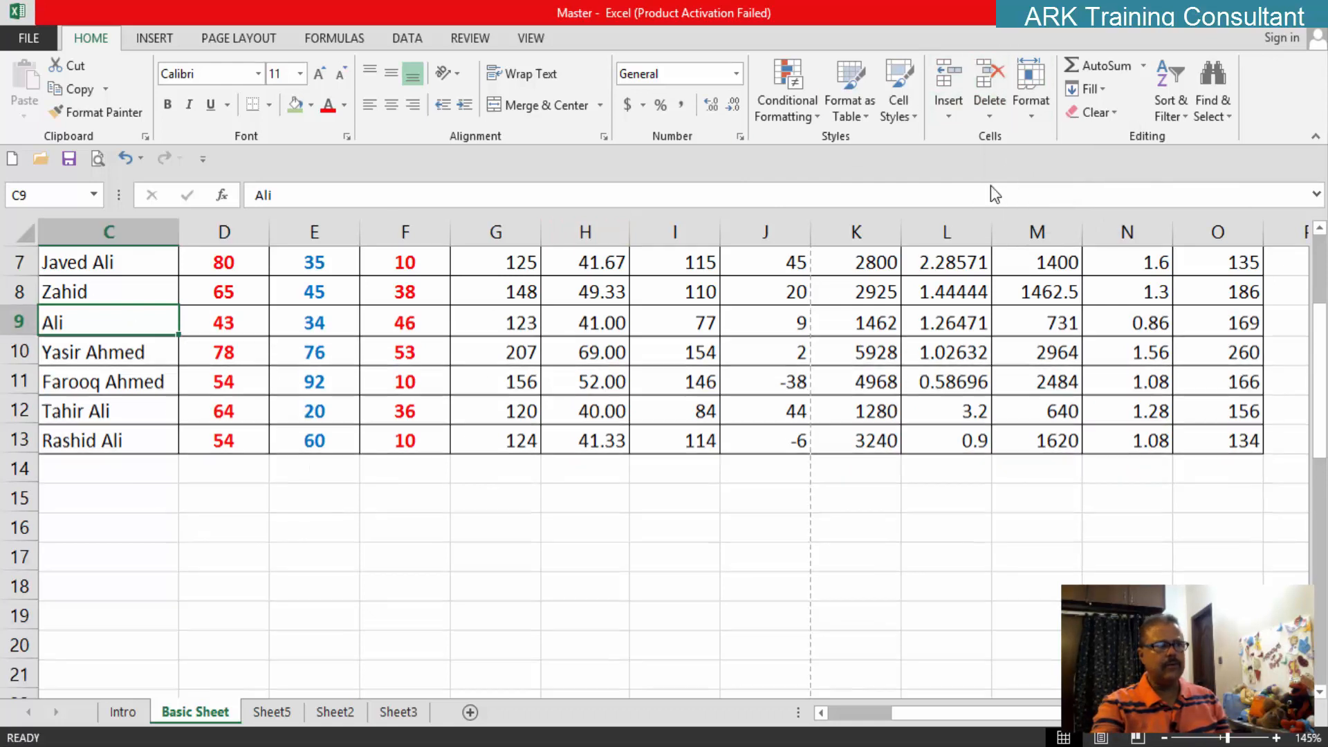
scroll(609, 536, "up", 2)
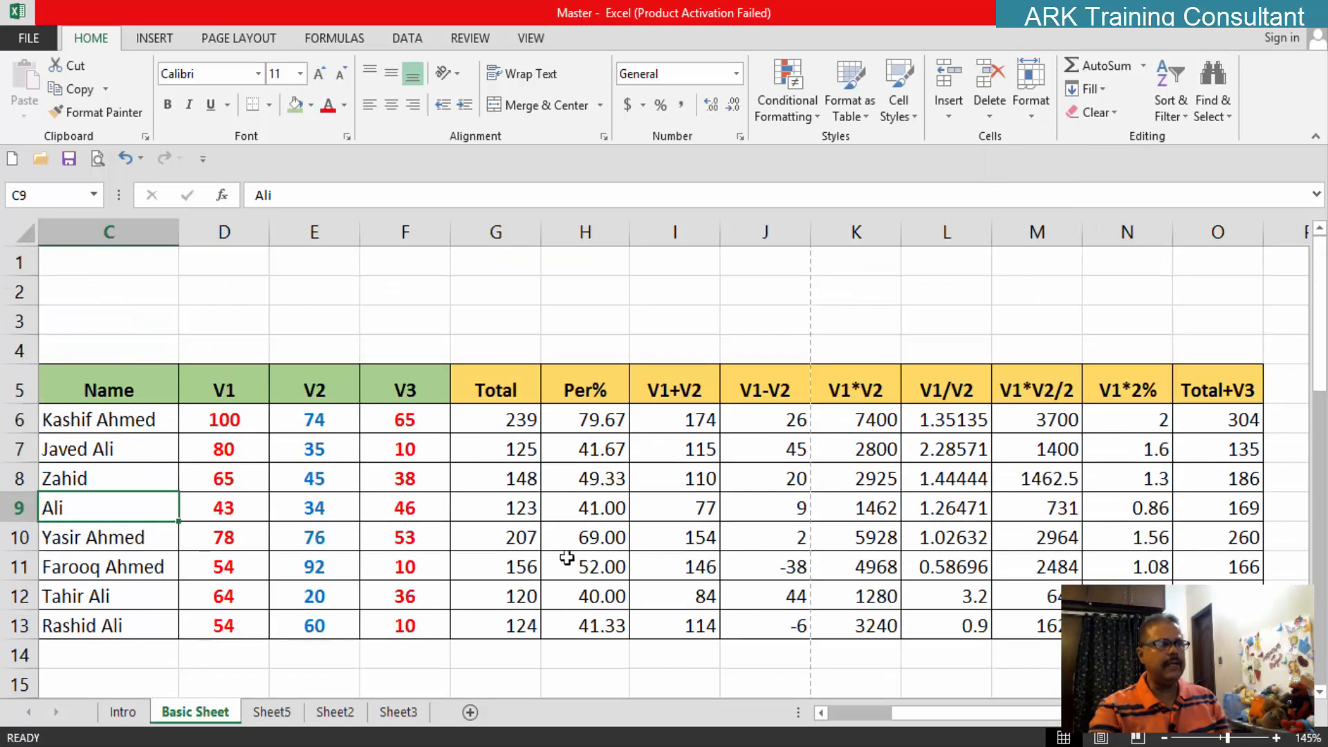
scroll(543, 562, "down", 1)
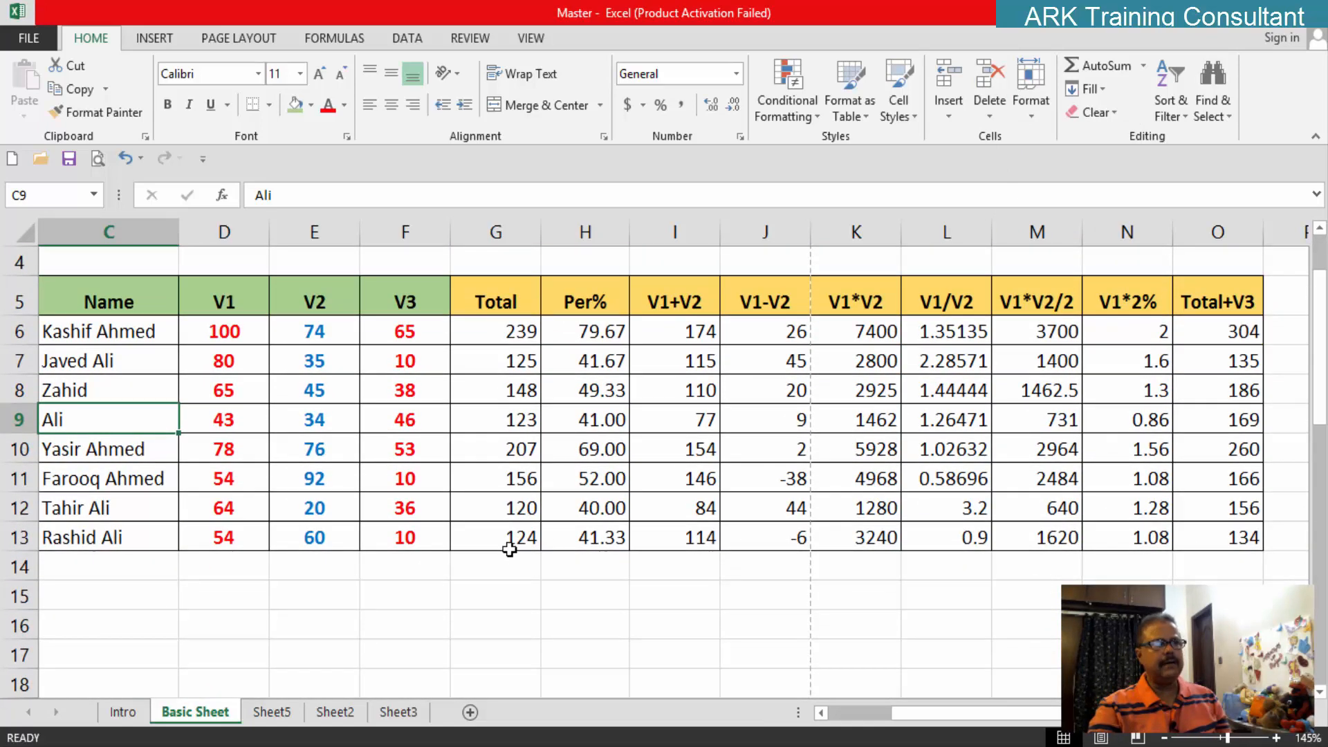
left_click(953, 121)
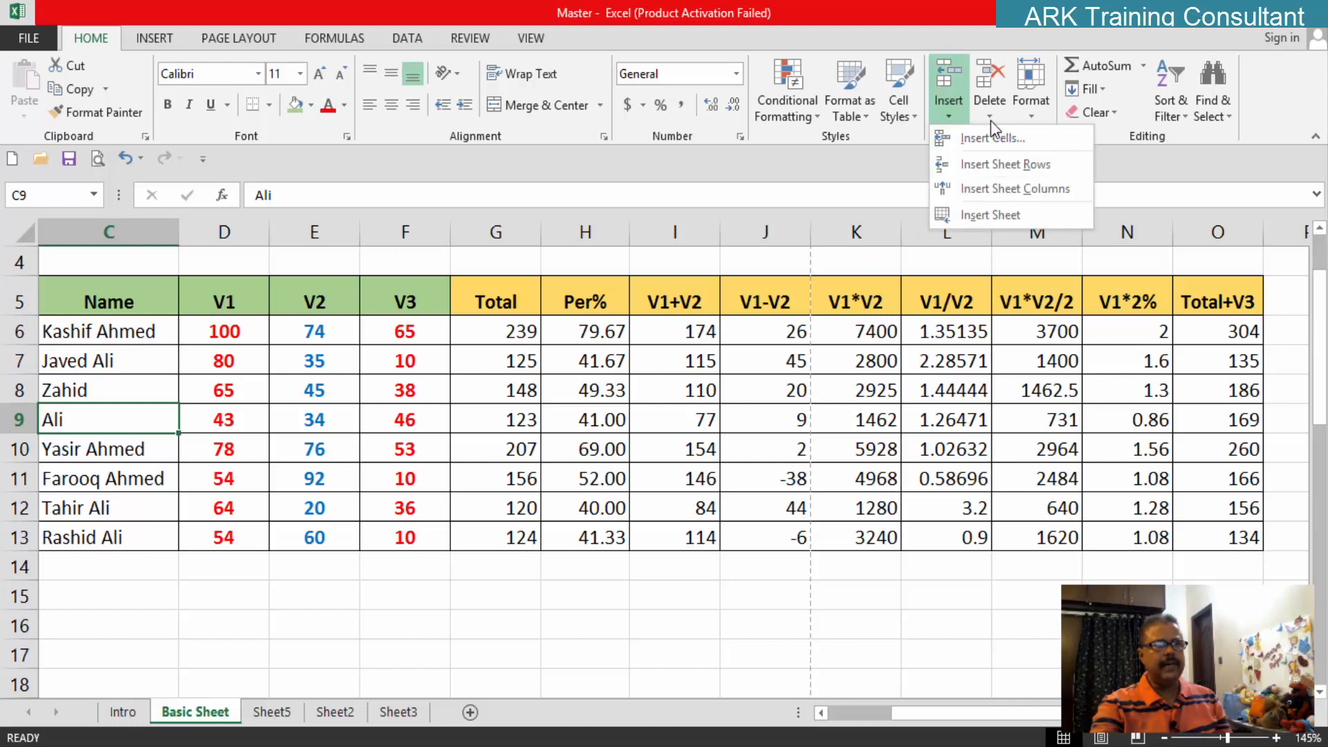
left_click(991, 121)
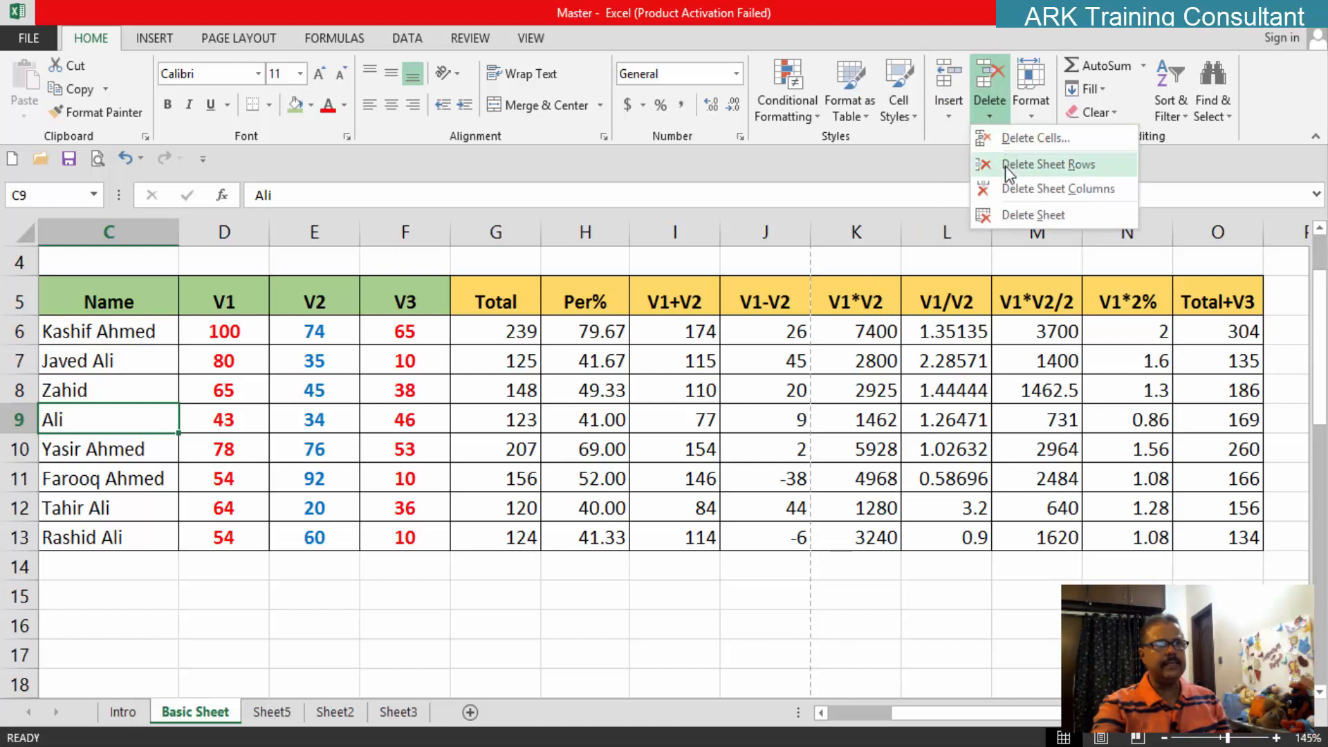
left_click(532, 344)
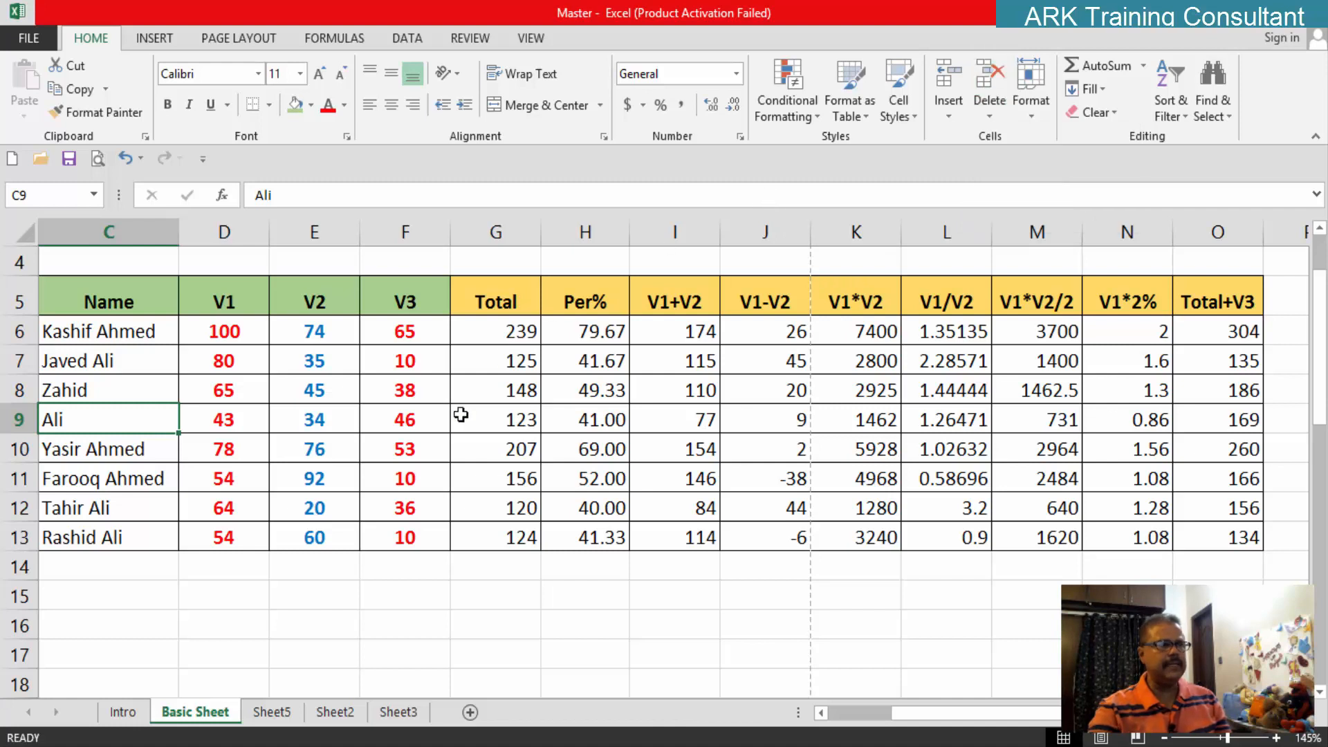
Step: Insert a blank sheet column before the V1+V2 column from its header cell I5
left_click(699, 306)
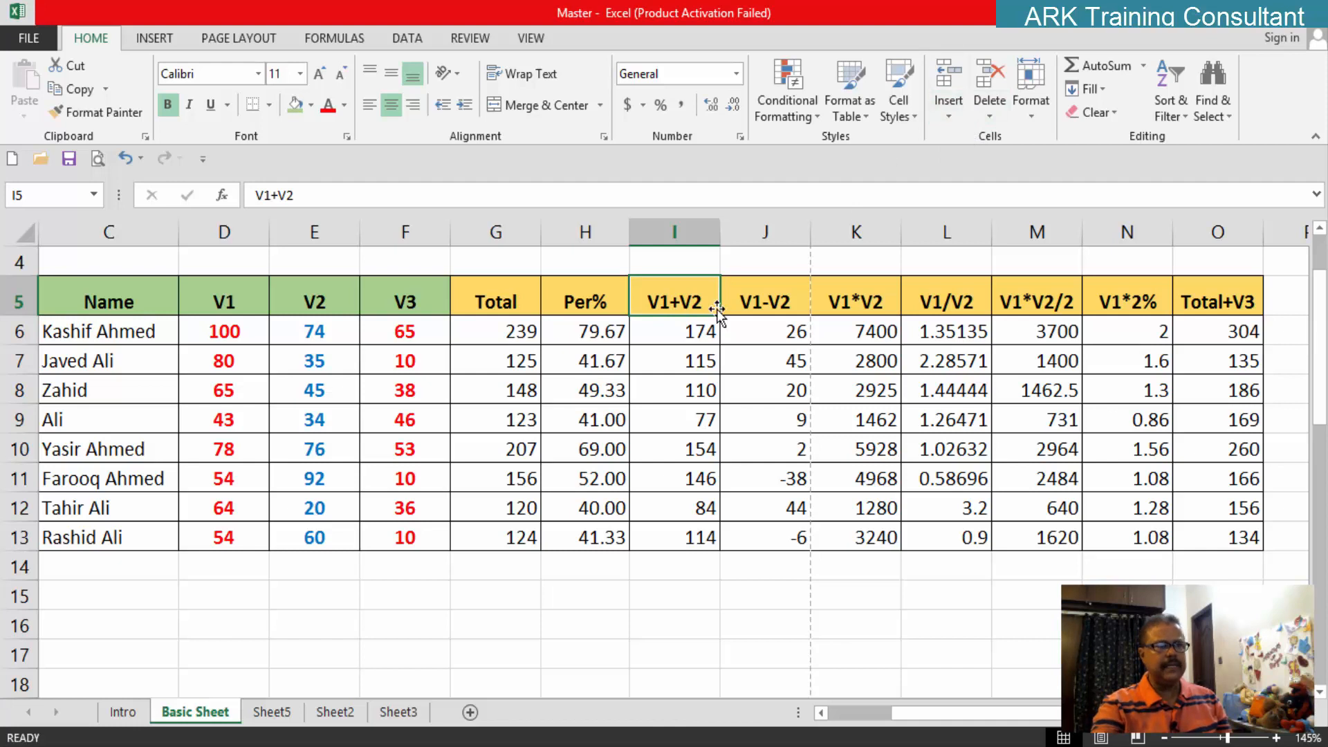
left_click(693, 269)
left_click(683, 294)
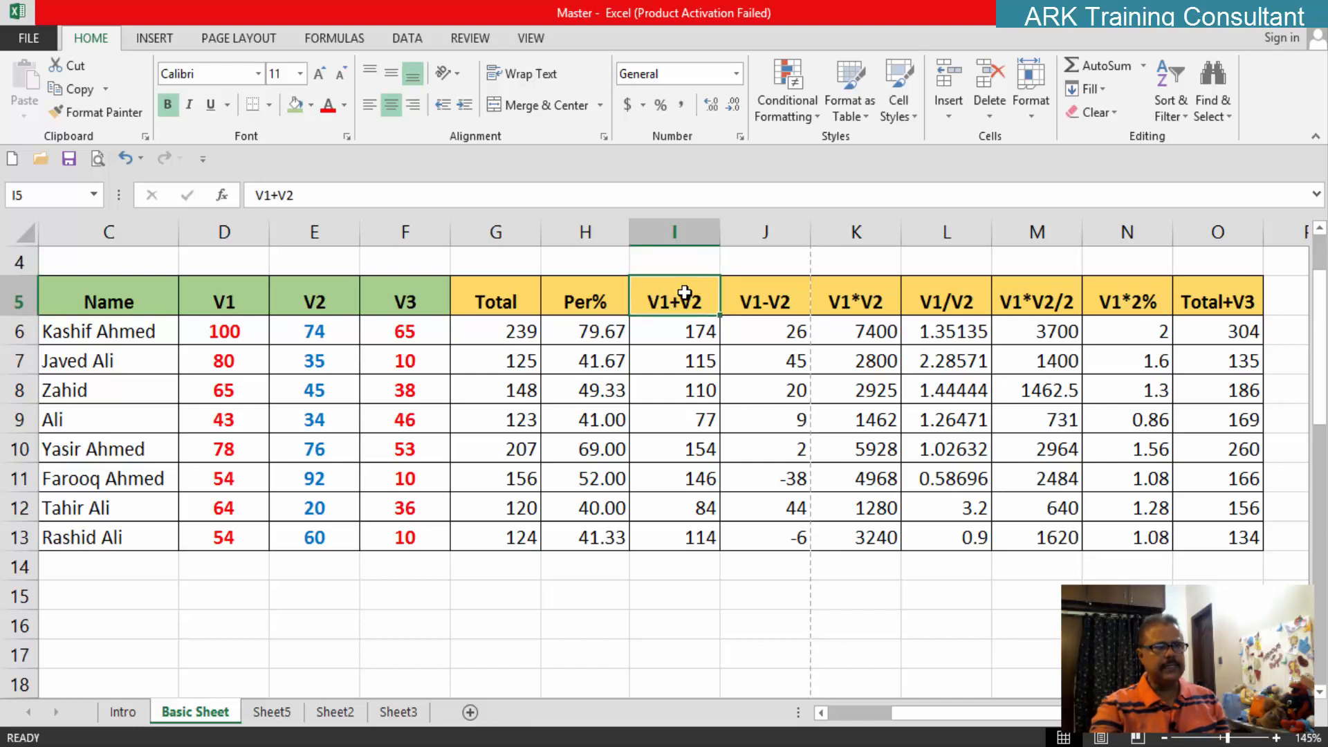
left_click(949, 123)
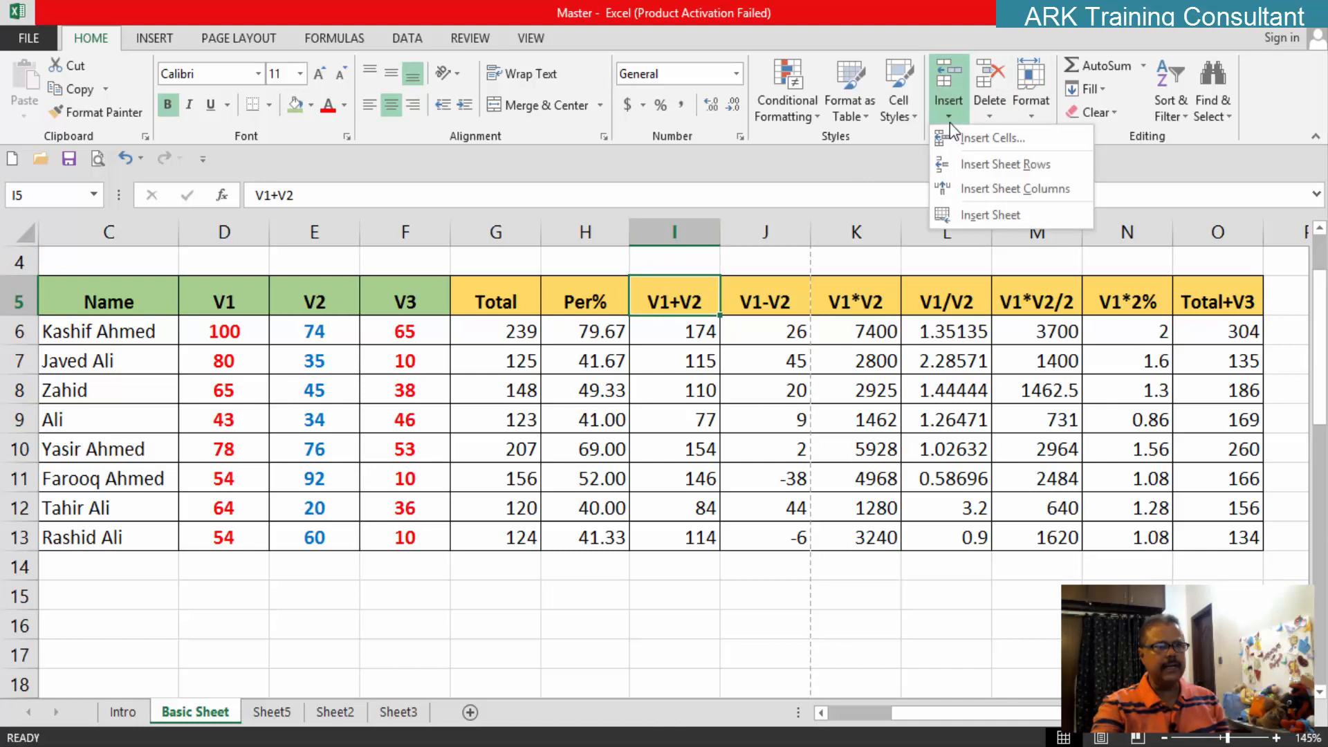
left_click(1006, 190)
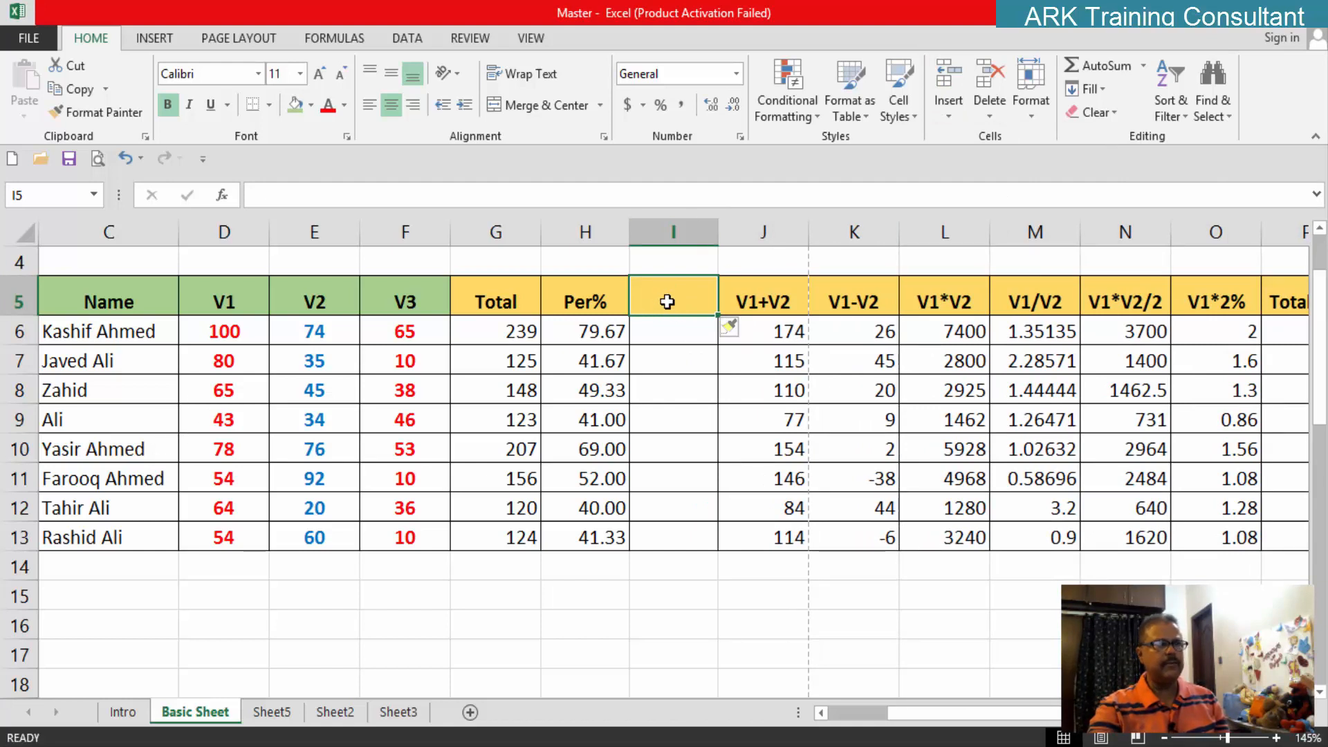
Step: Insert two more blank sheet columns before column I based on cells I5:J5
left_click_drag(682, 300, 758, 300)
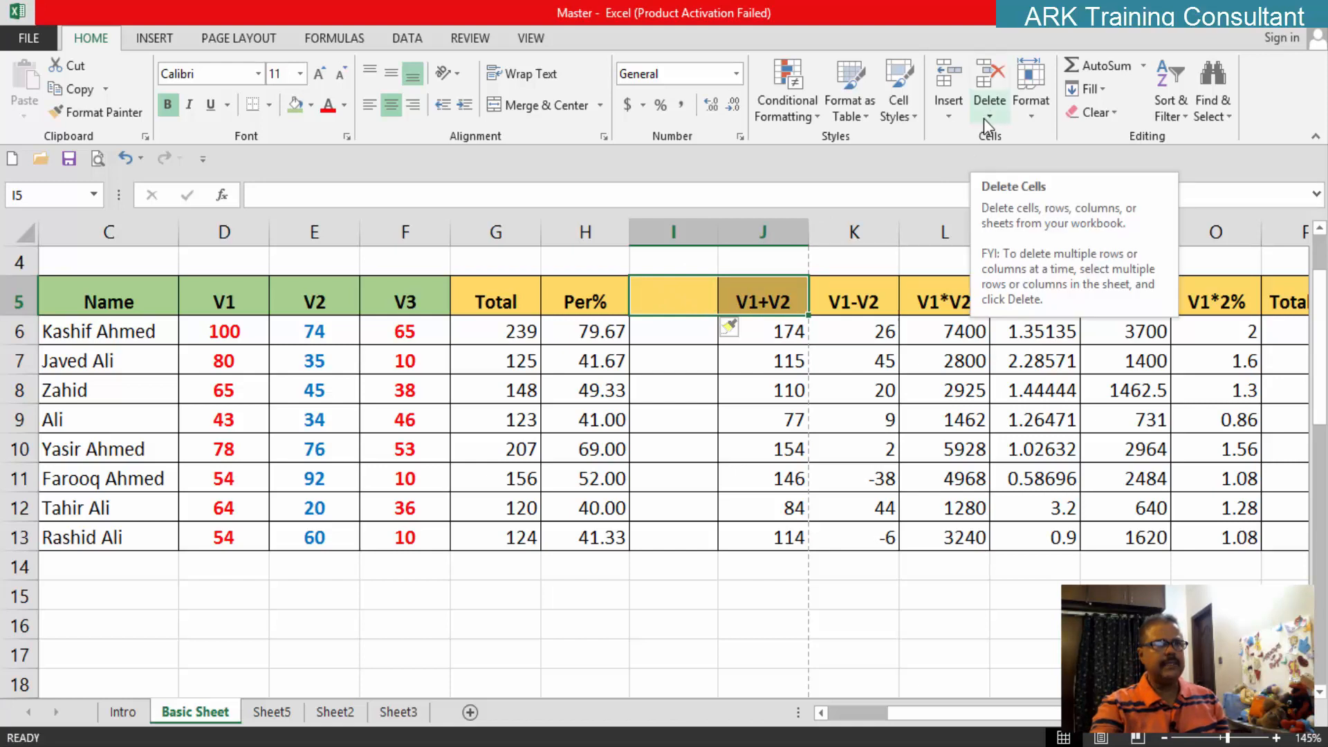
left_click(948, 119)
left_click(966, 188)
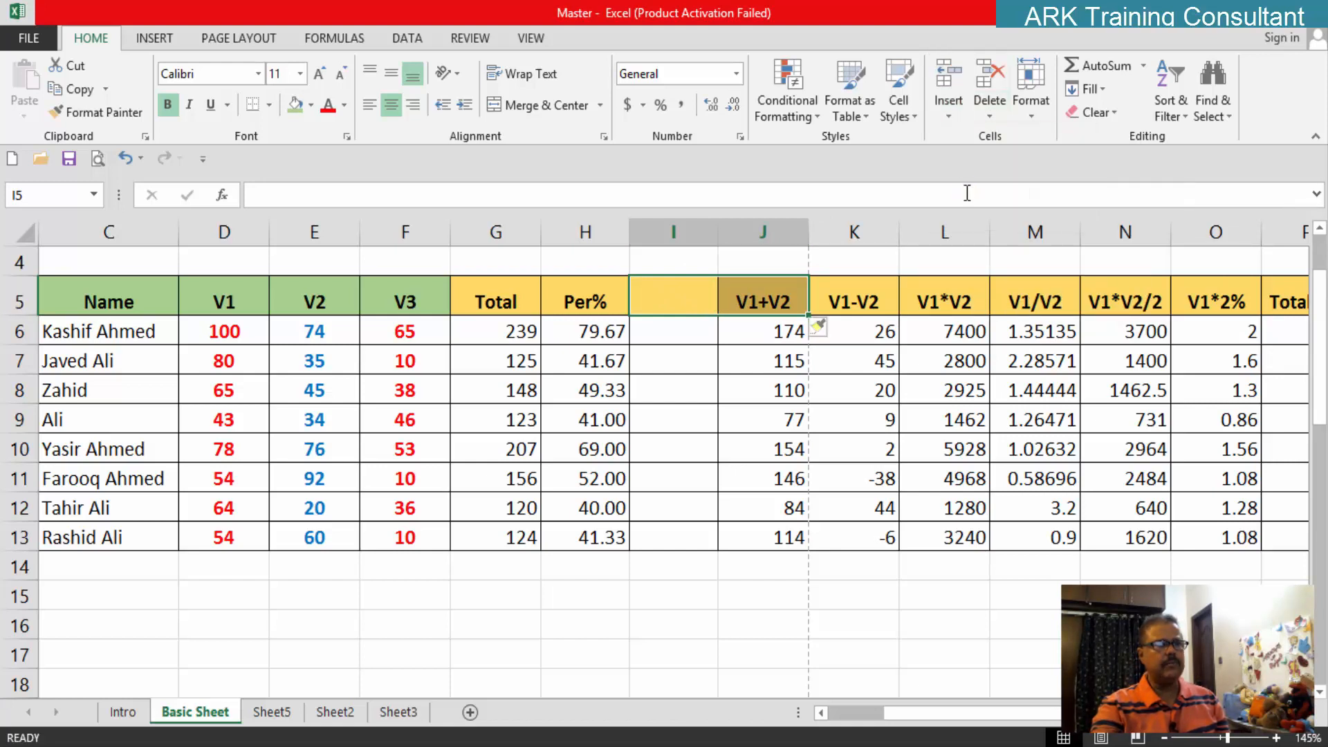
left_click(827, 360)
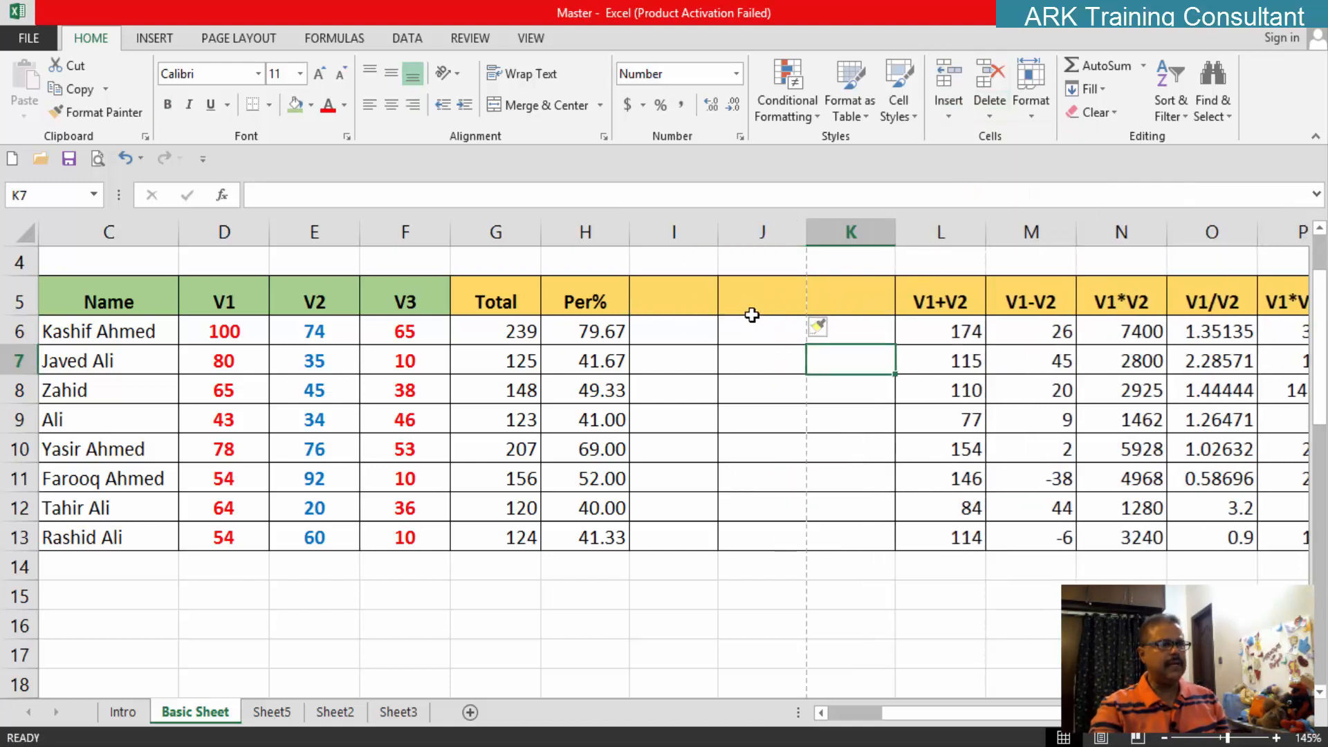
Step: Delete the three blank sheet columns I to K between the Per% and V1+V2 columns
left_click(669, 305)
left_click_drag(670, 304, 822, 299)
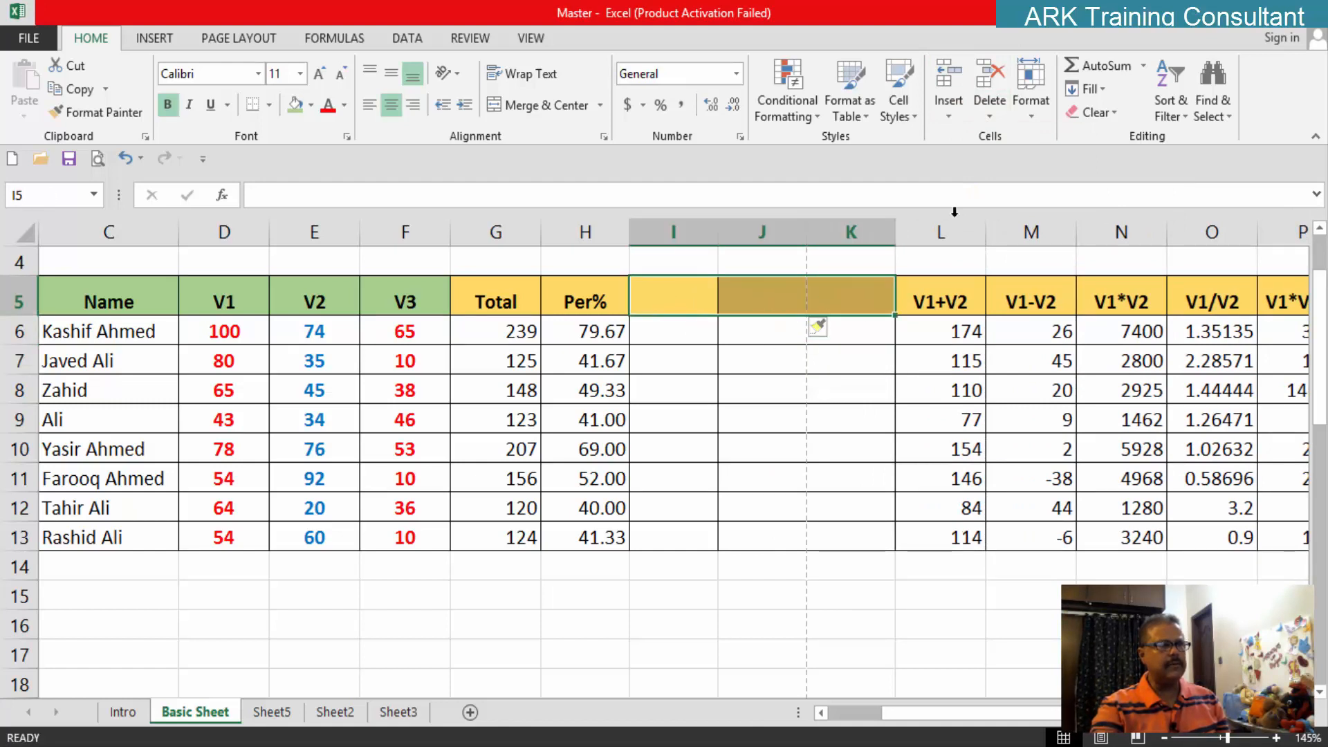
left_click(994, 115)
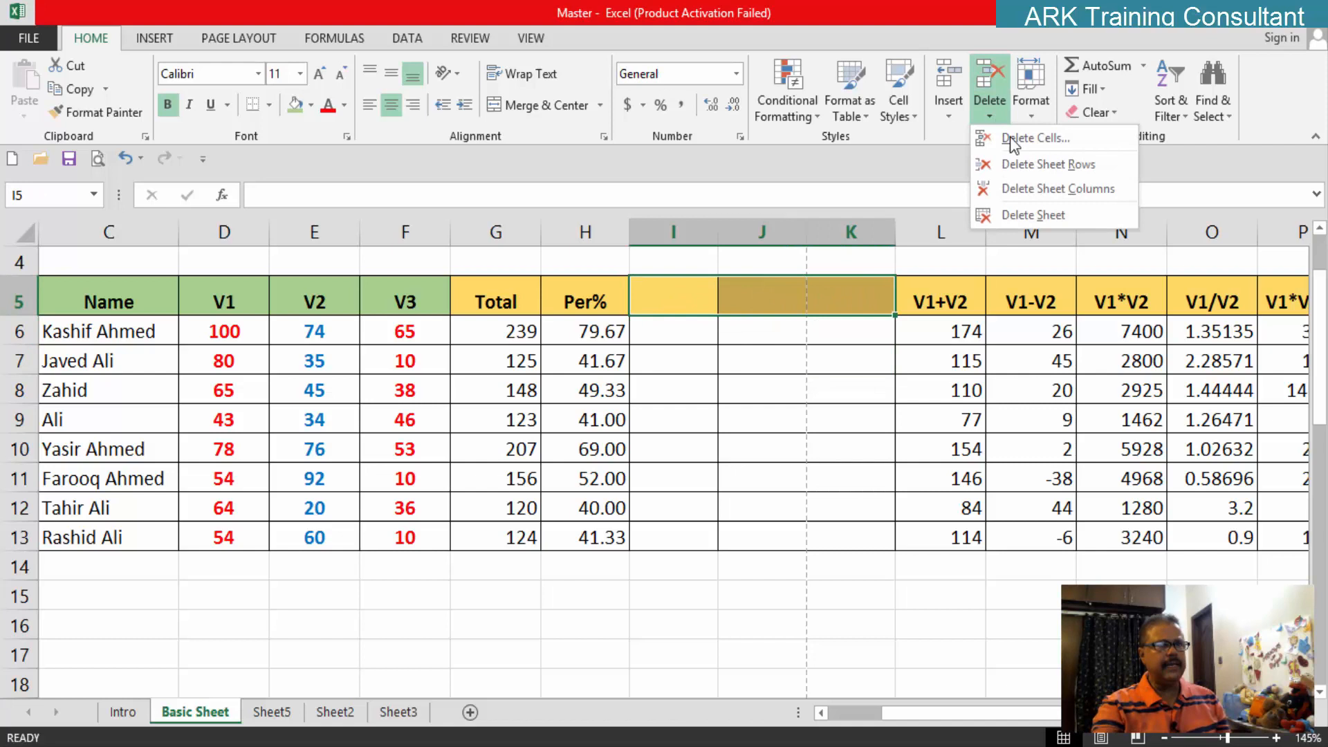
left_click(1031, 189)
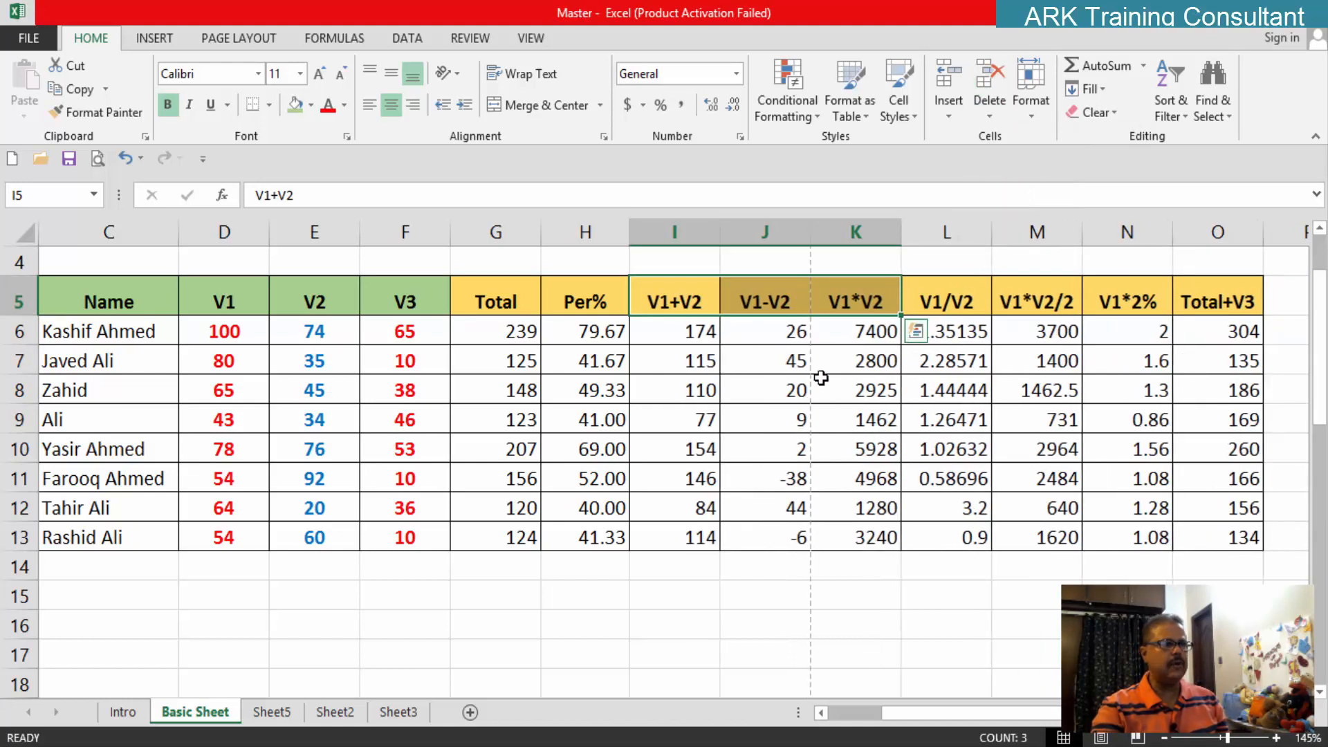
left_click(989, 114)
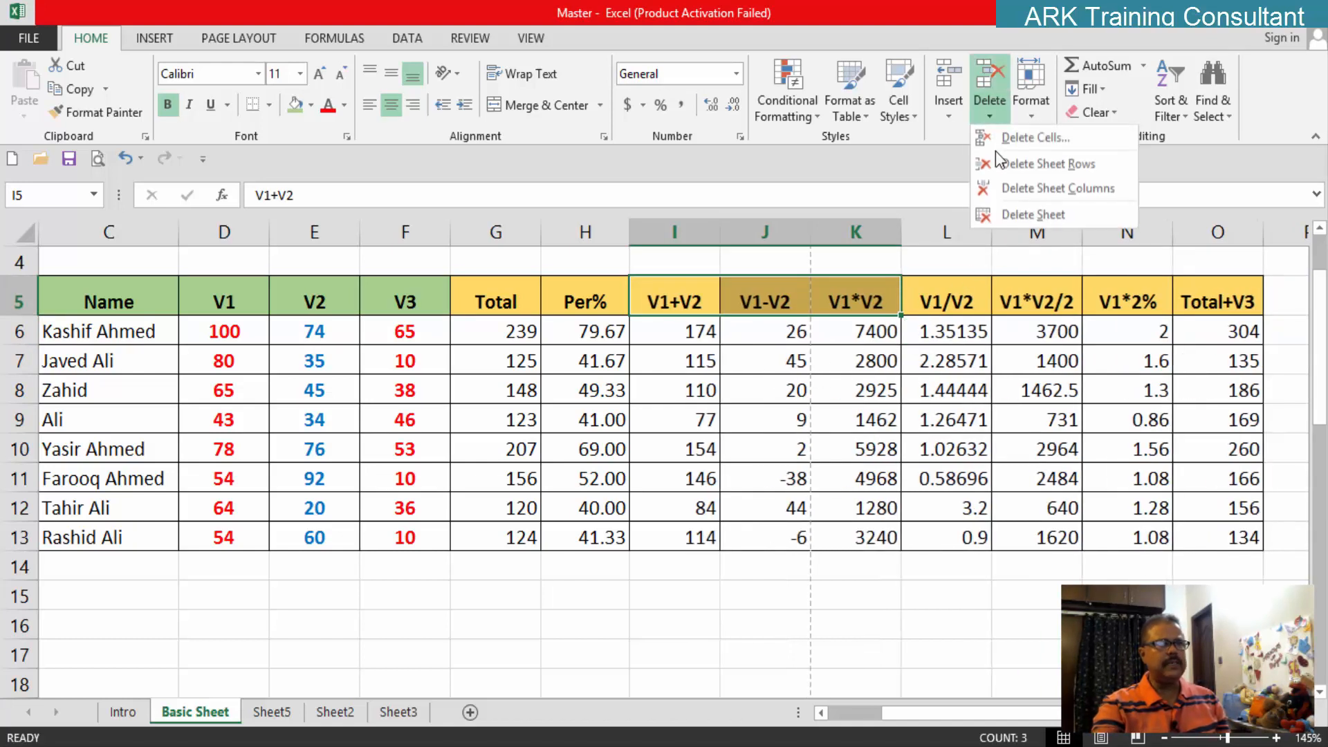
left_click(946, 117)
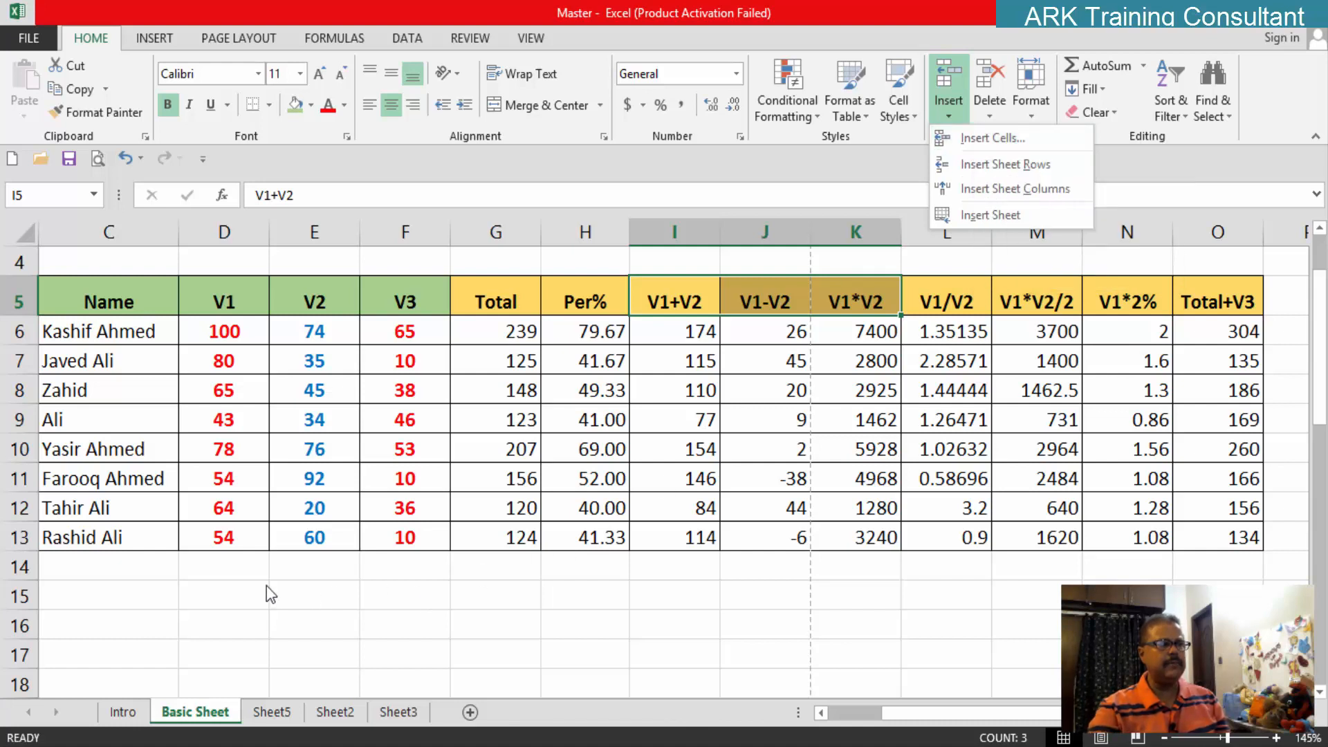
Step: Apply All Borders to the empty row below the table, cells C14:O14
left_click(155, 569)
left_click_drag(151, 569, 927, 542)
left_click_drag(1134, 577, 1217, 572)
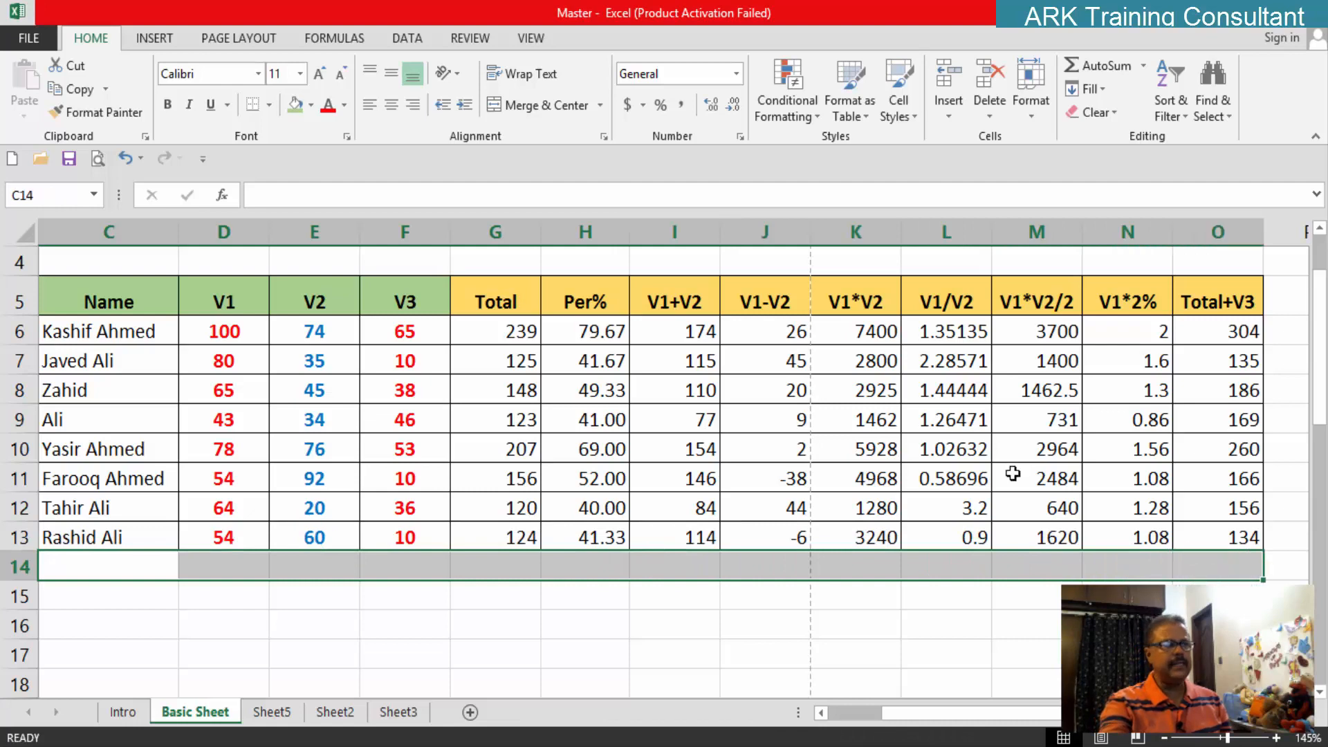
left_click(268, 105)
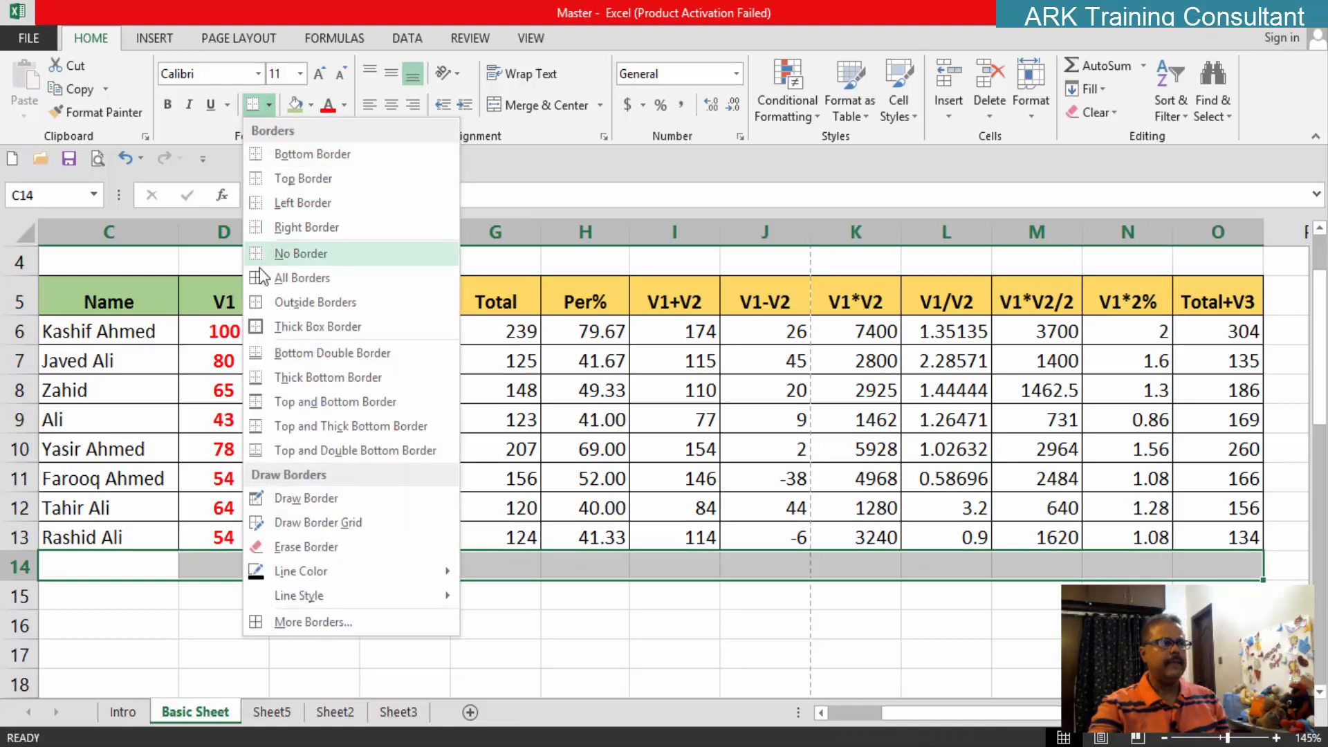
left_click(303, 277)
left_click(258, 635)
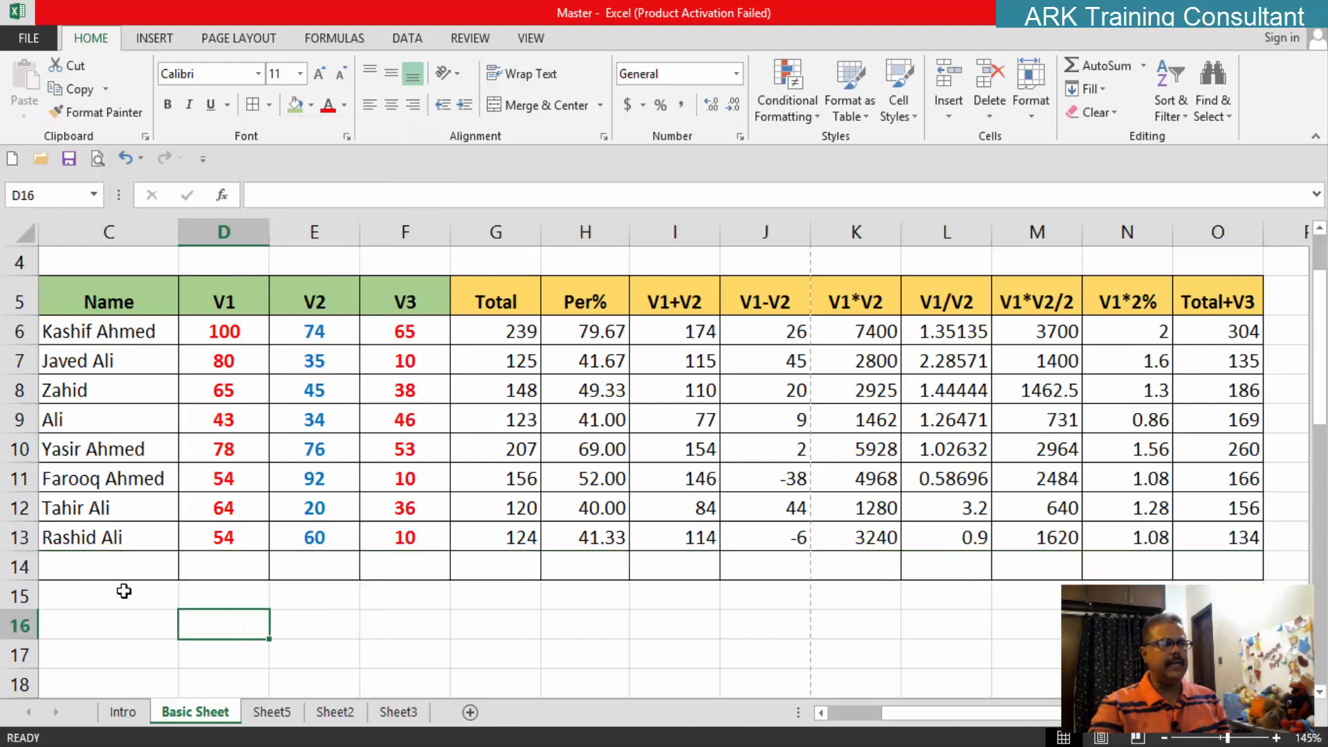
Step: Enter a new person's first name in cell C14 of the Name column
left_click(123, 566)
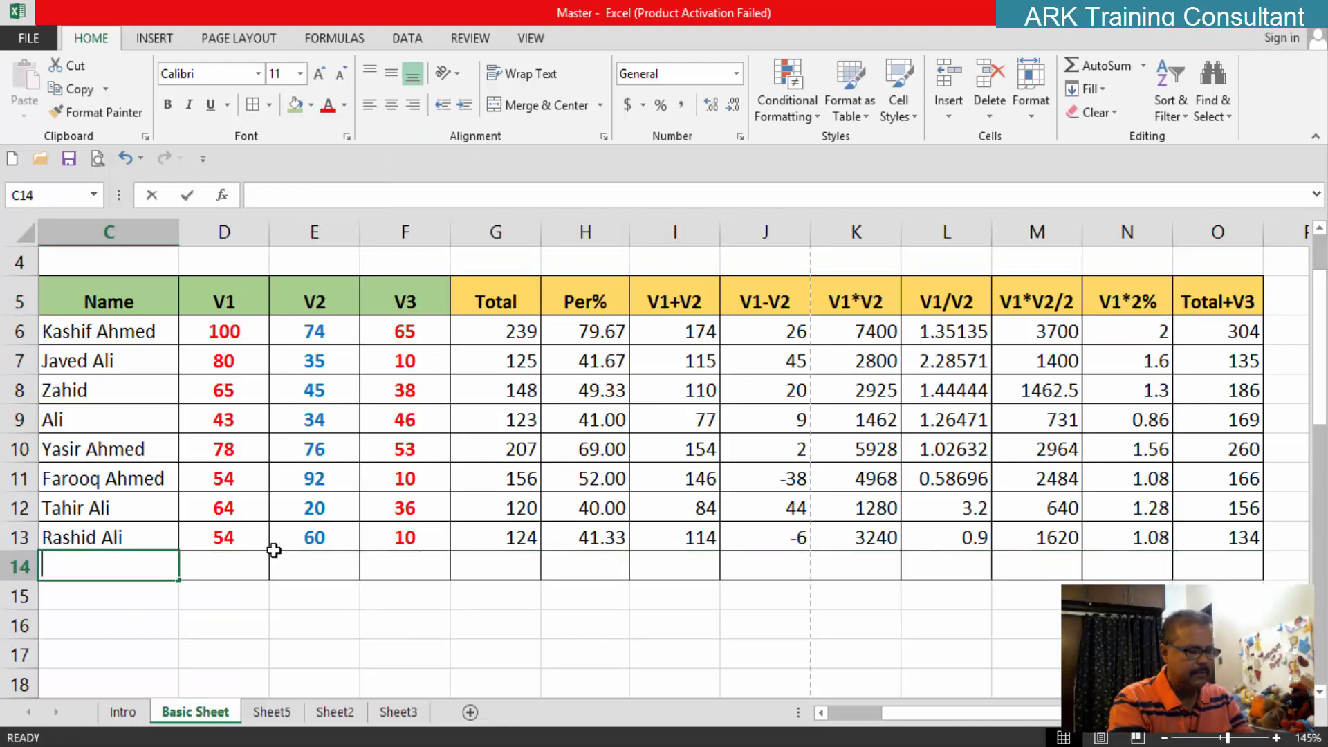
type("Nadeem")
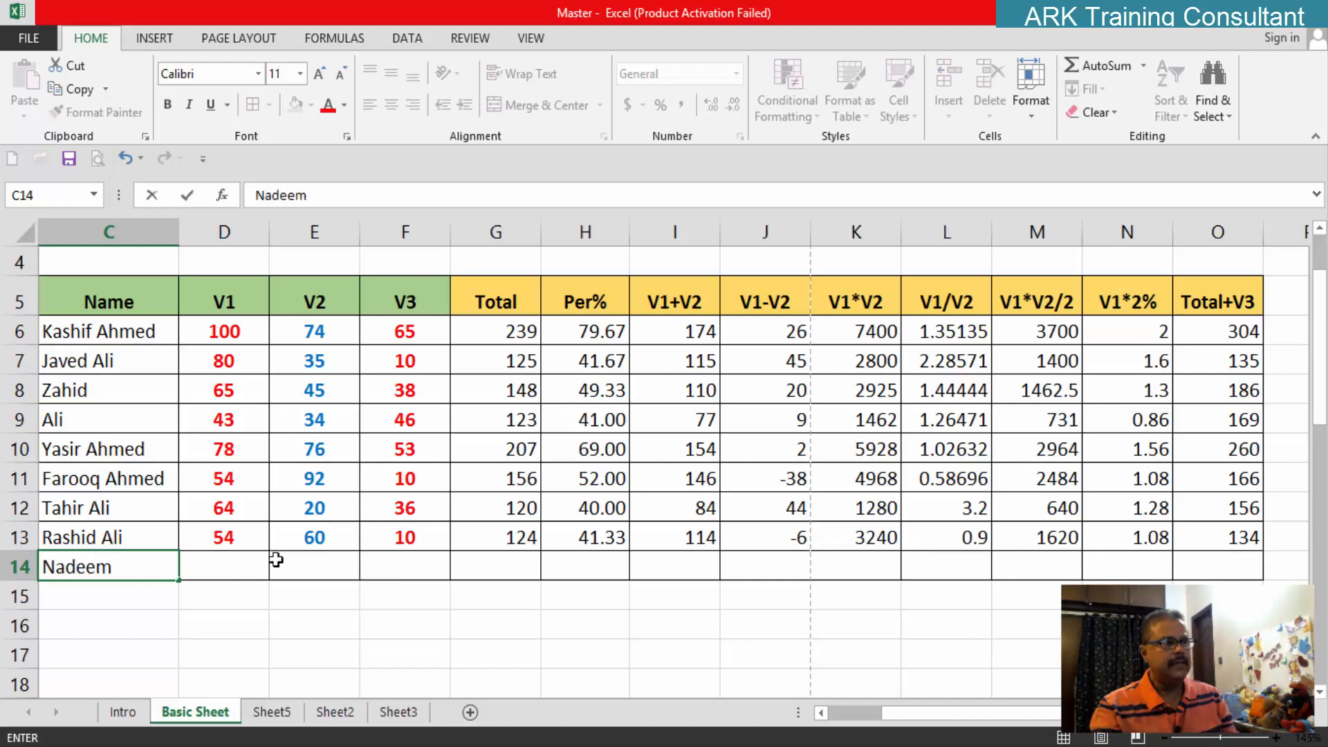
left_click(252, 560)
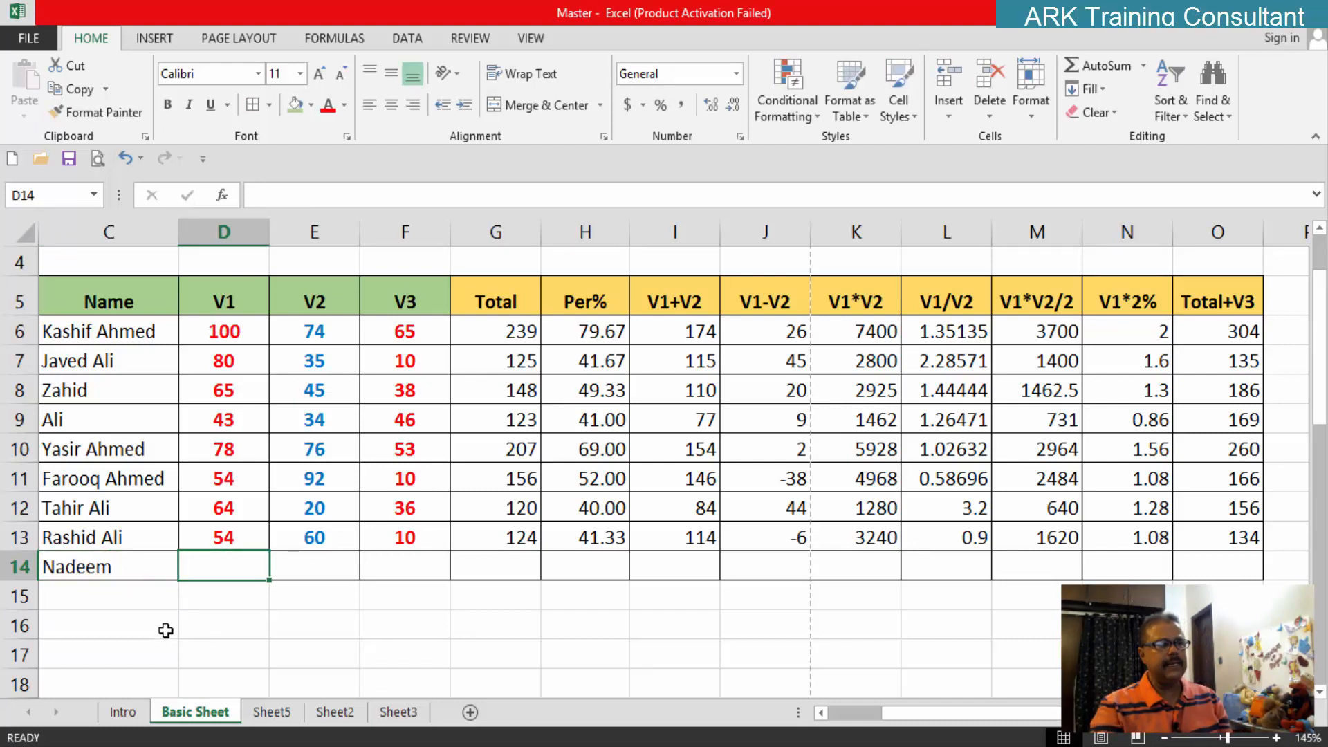
left_click(117, 571)
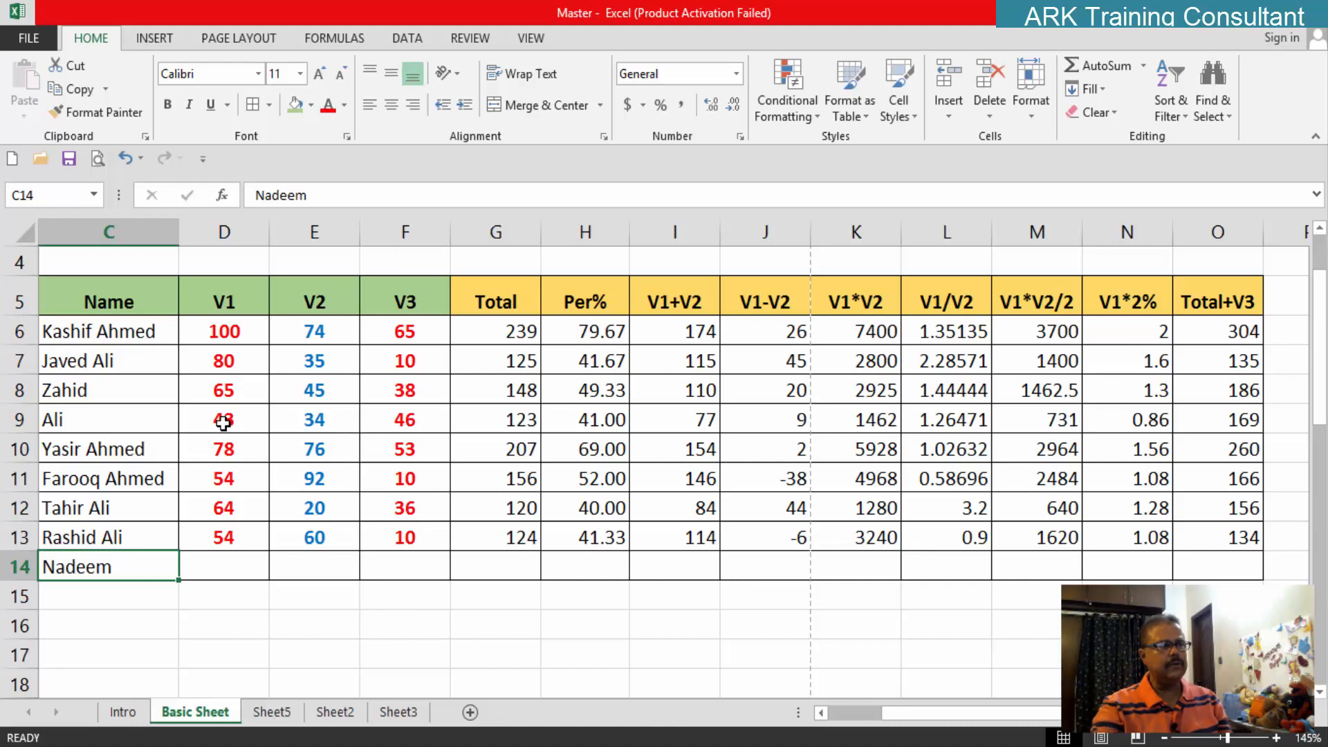
Step: Cut the V1 to V3 values in D9:F13 and paste them one row lower, starting at D10
left_click_drag(223, 423, 405, 547)
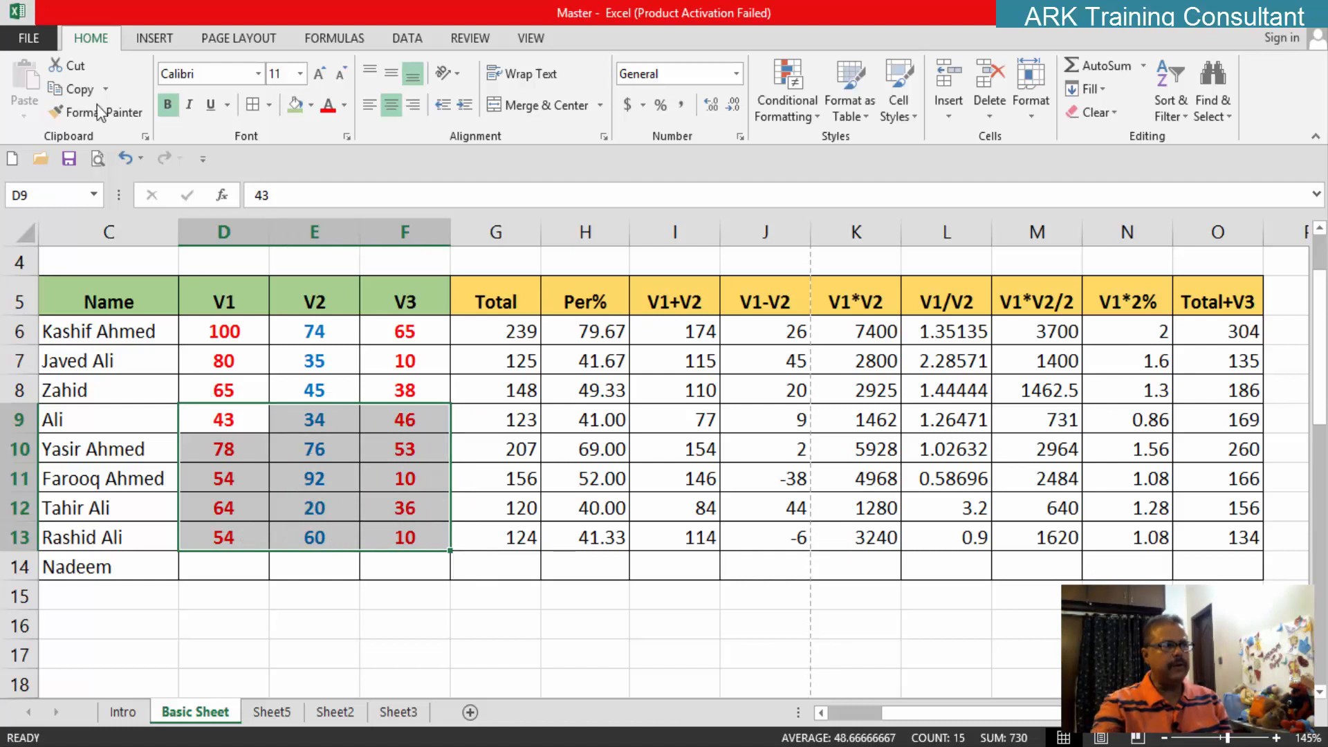
left_click(67, 65)
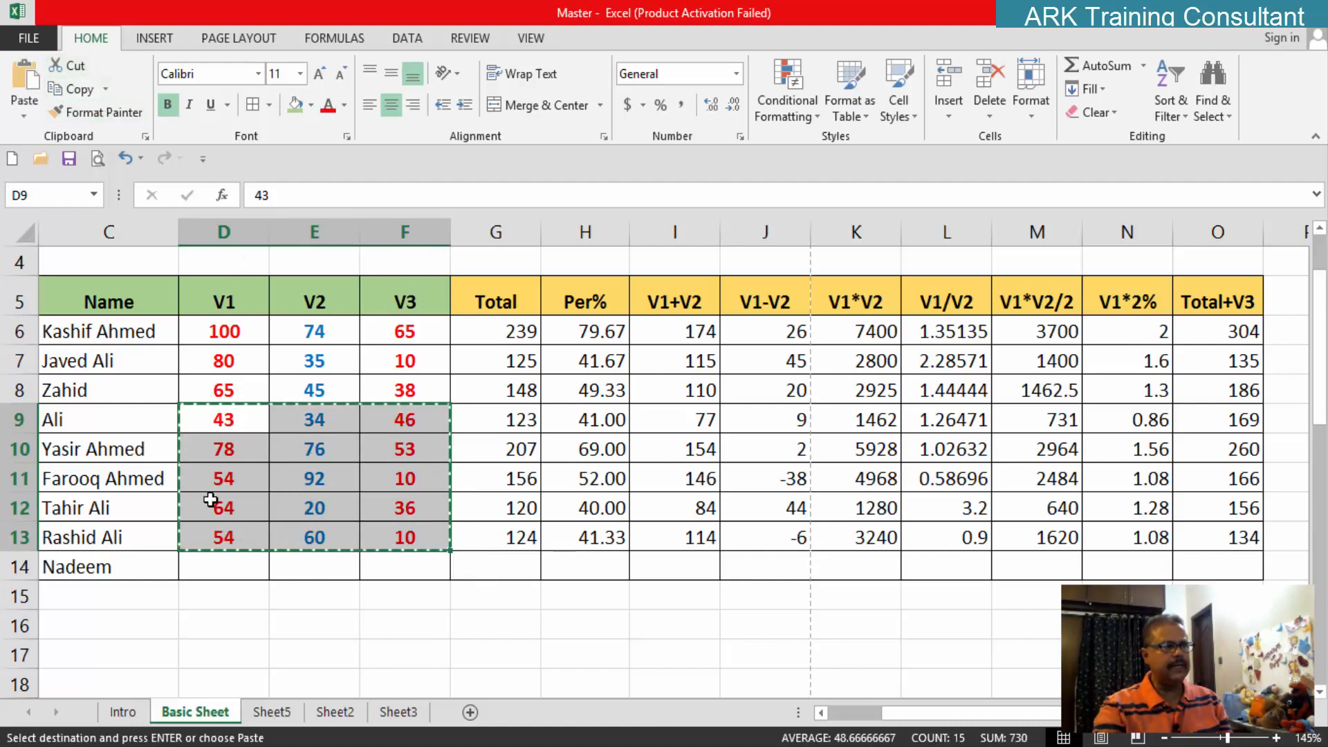
left_click(211, 453)
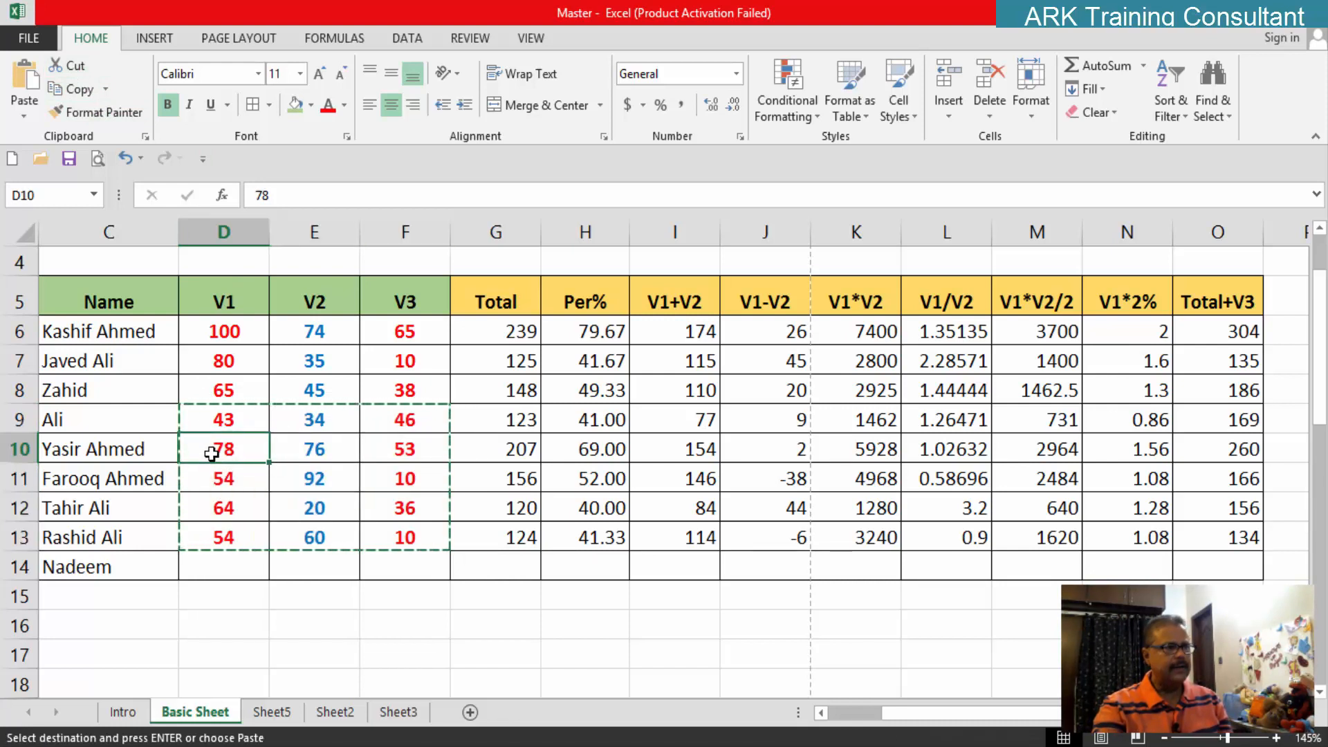
left_click(21, 80)
left_click(279, 645)
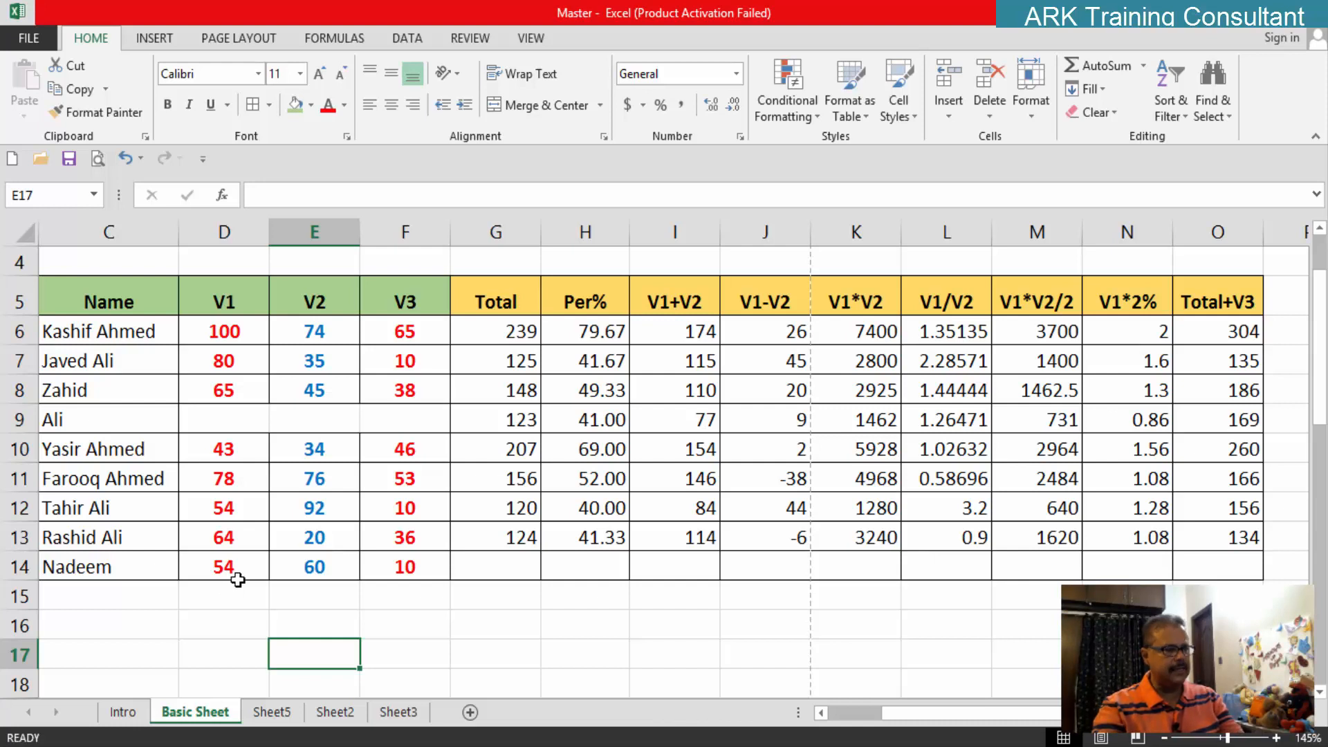
Step: Undo the move of the V1 to V3 values and clear the range selection
key("ctrl+z")
key("Escape")
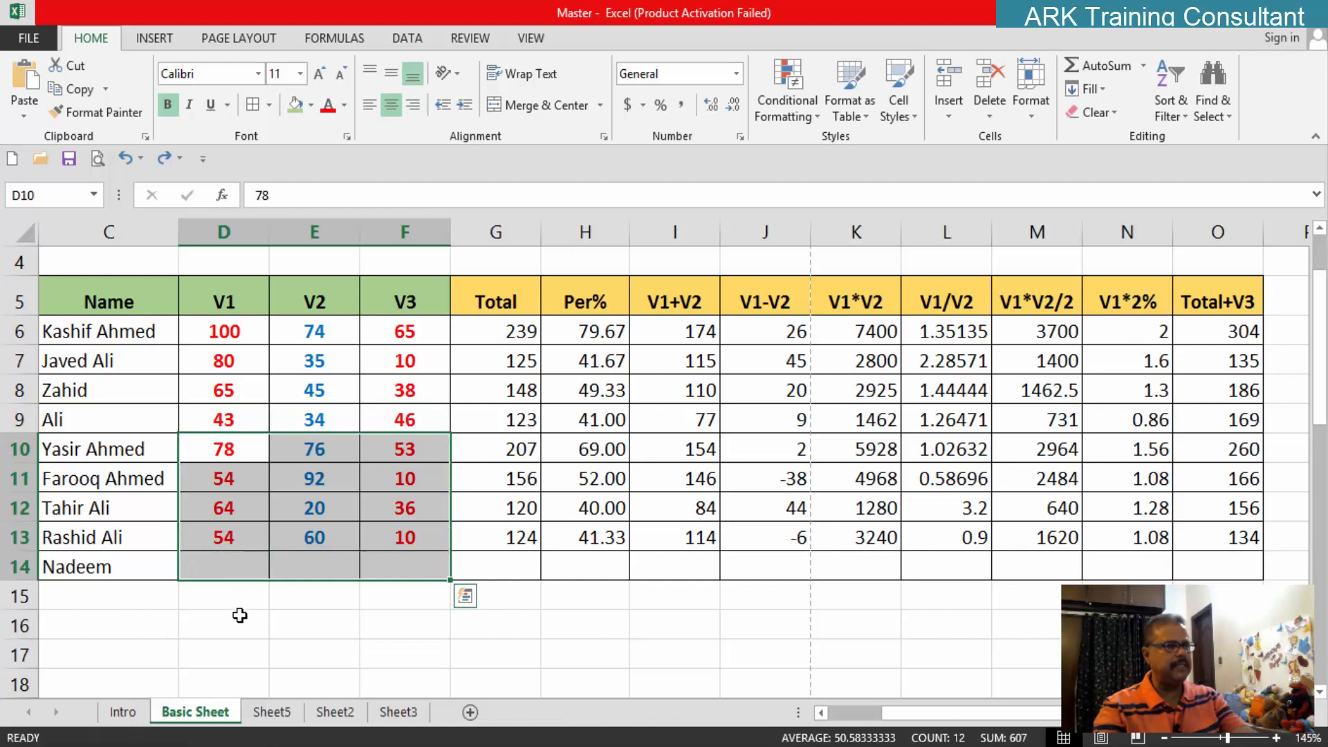
left_click(242, 625)
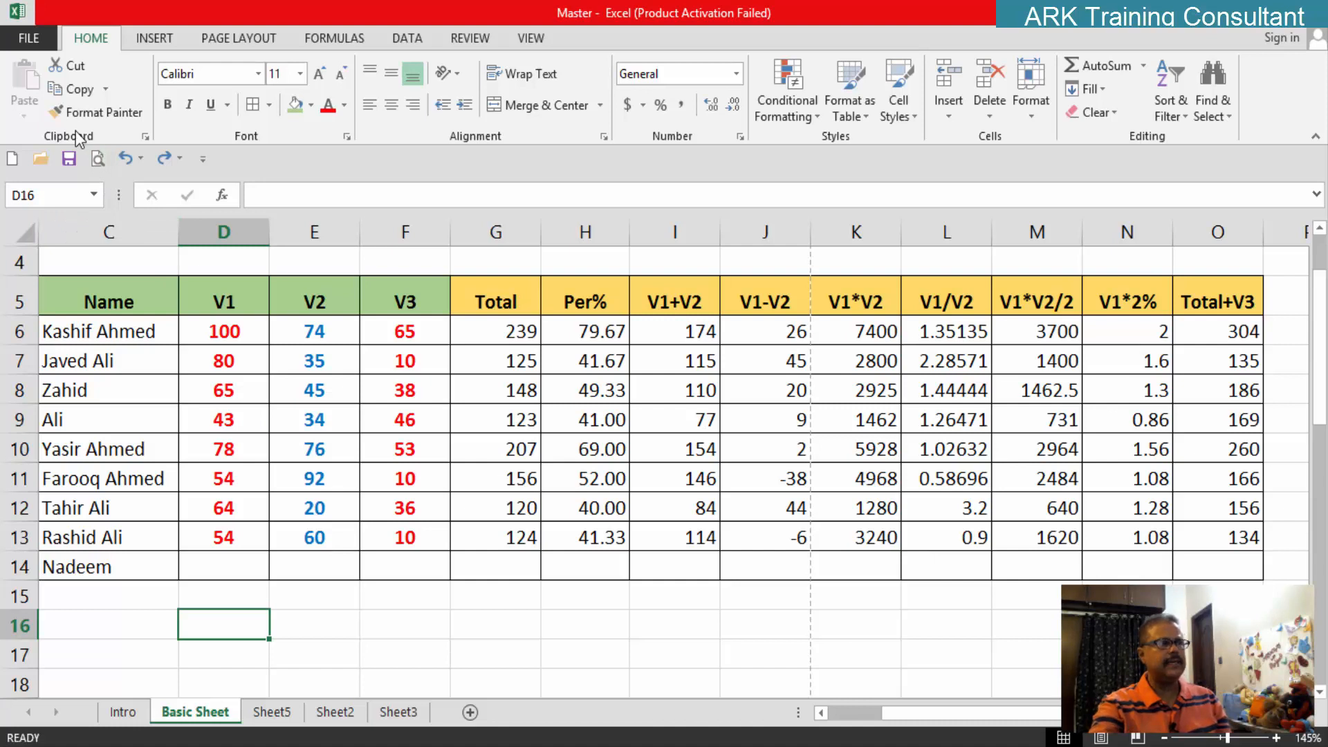
Step: Cut cells D9:F13, examine the collected item in the Office Clipboard, and cancel the pending cut
left_click_drag(223, 423, 397, 545)
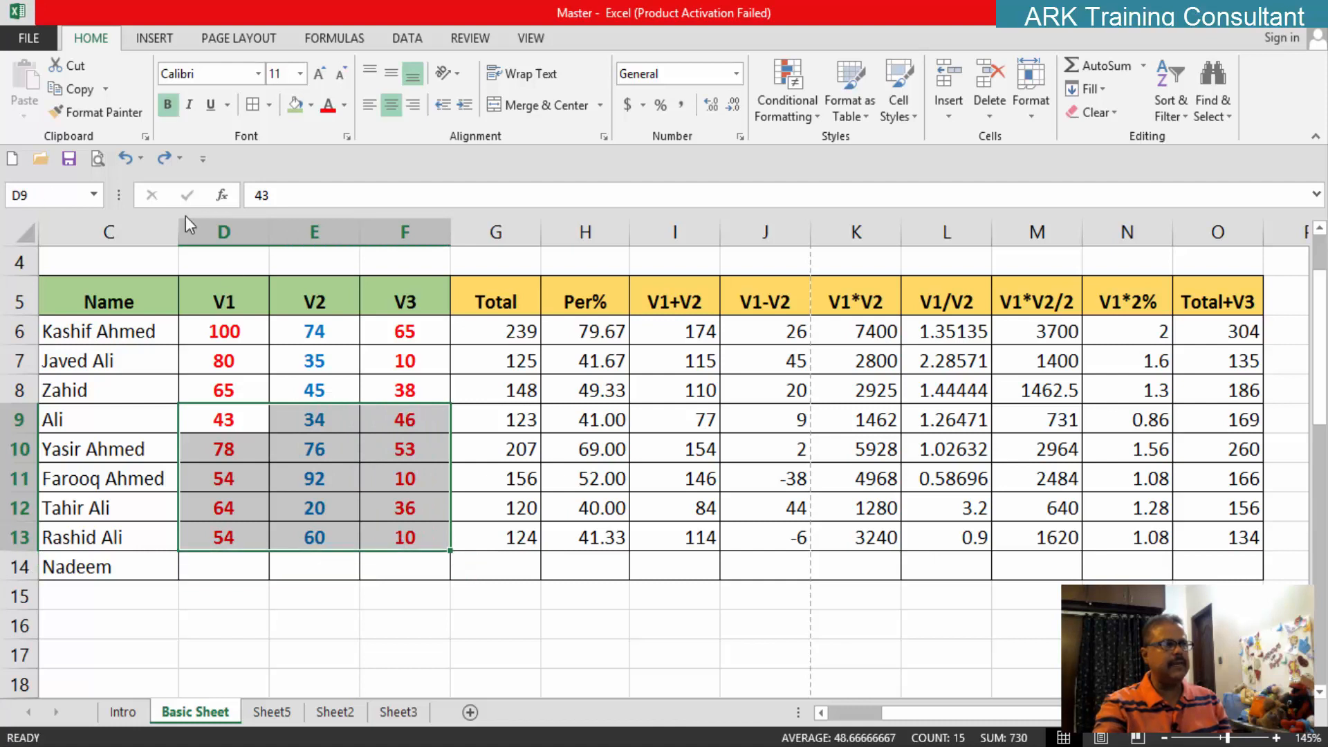
left_click(70, 66)
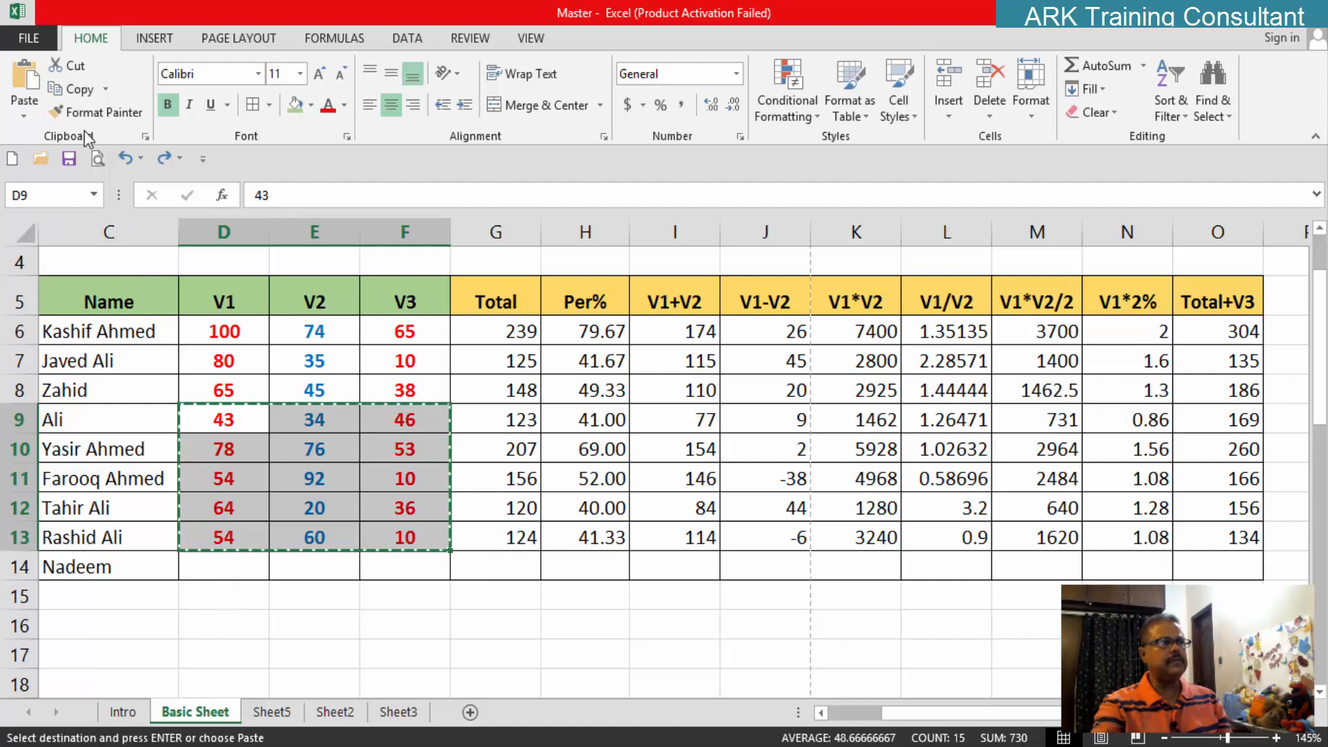
left_click(208, 610)
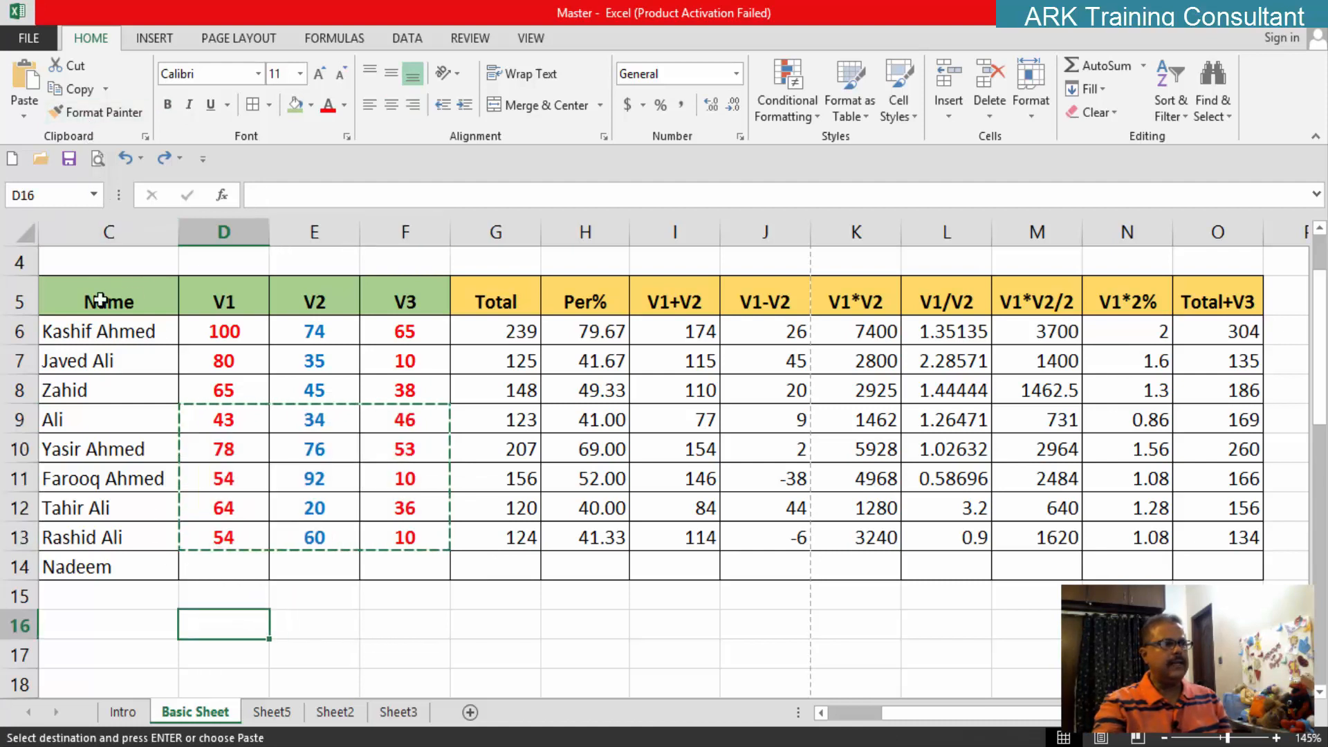
left_click(147, 138)
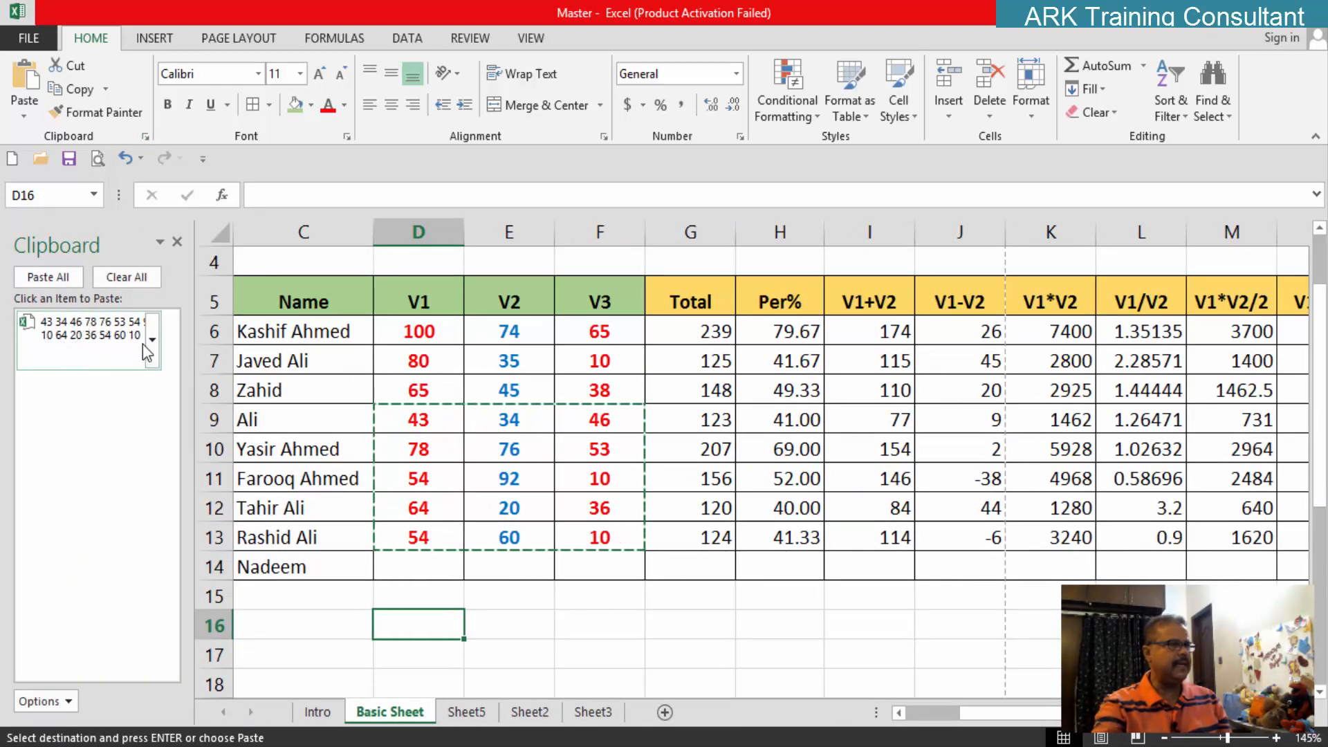
scroll(138, 422, "down", 2)
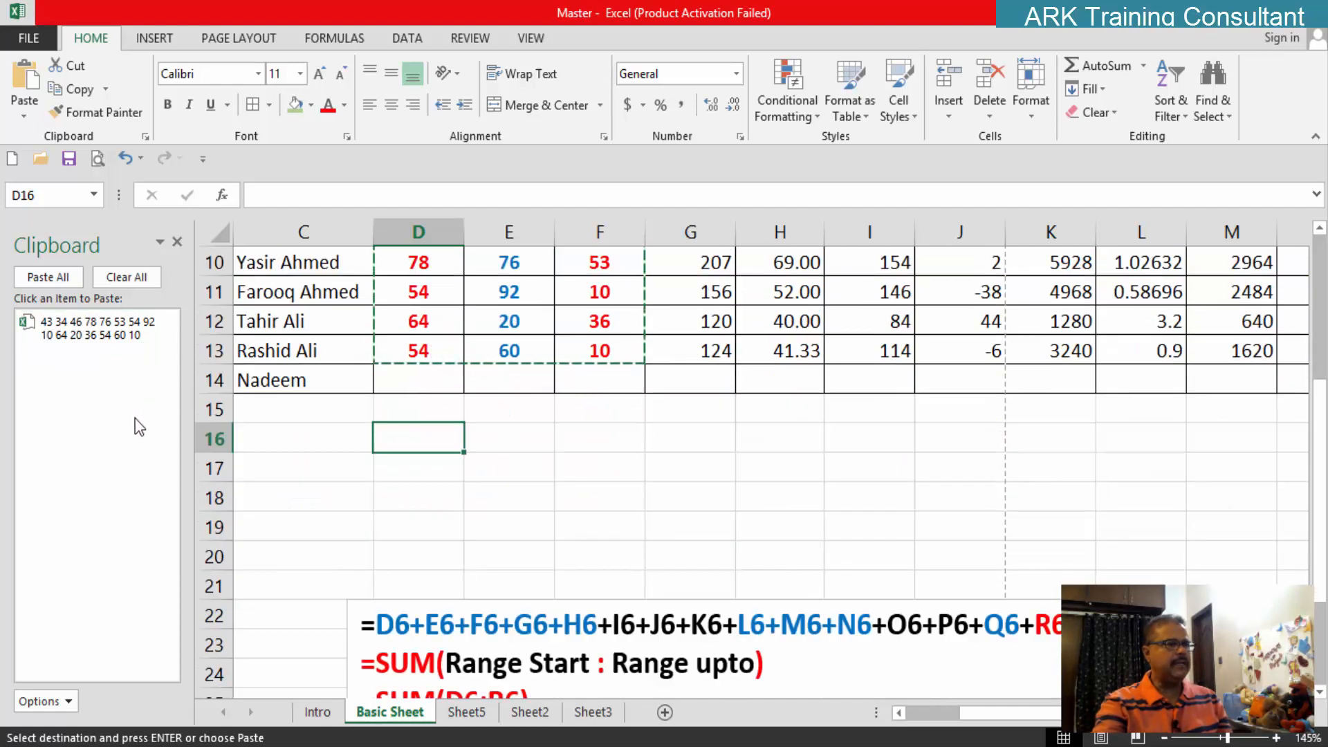
scroll(135, 429, "down", 4)
scroll(133, 433, "up", 7)
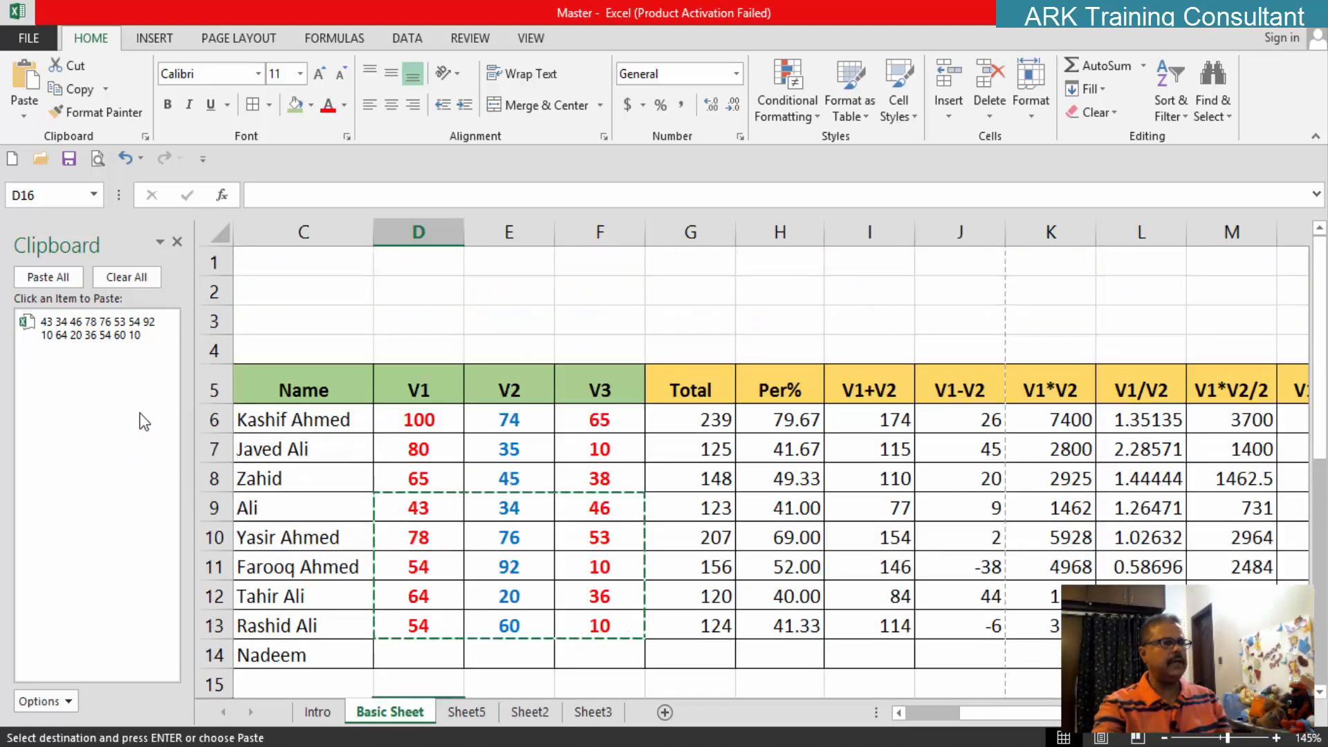
left_click(177, 242)
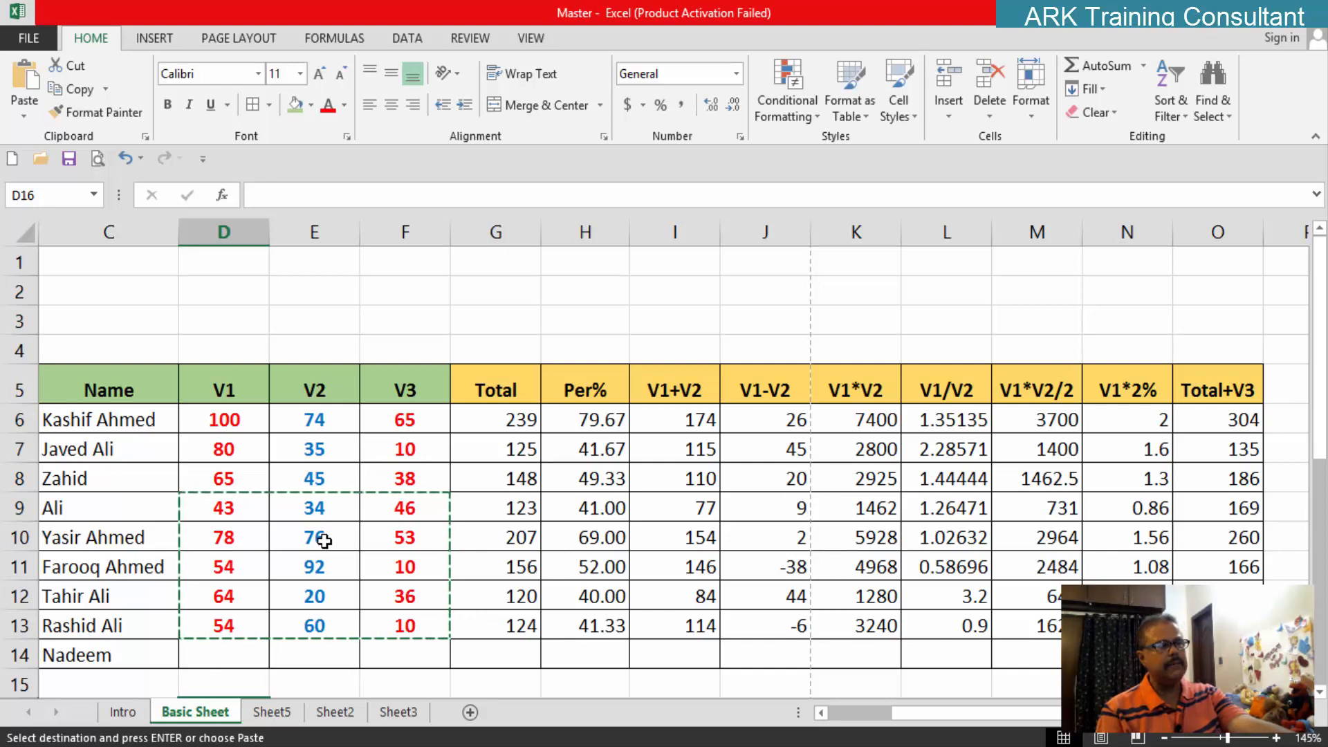
key("Escape")
scroll(324, 541, "down", 3)
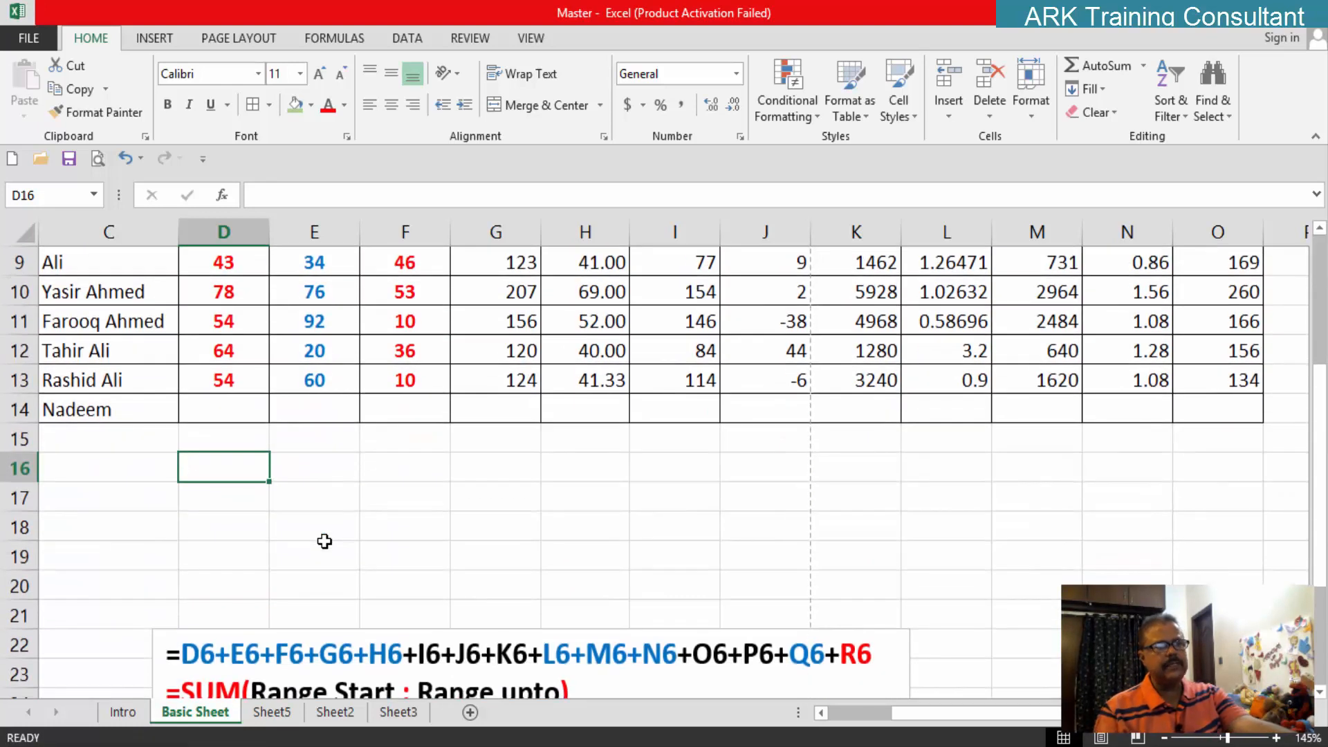
scroll(325, 499, "up", 3)
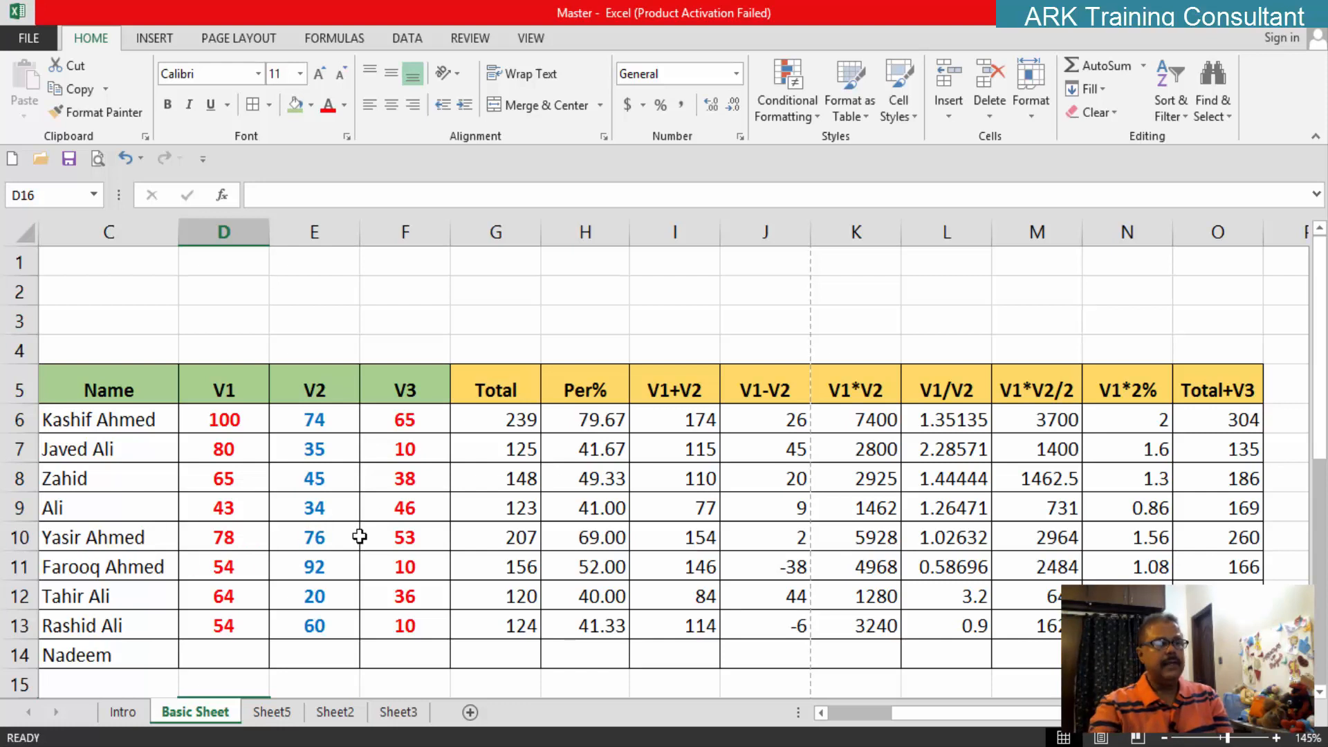
Step: Insert a single blank cell at D9 with the cells shifted down, and undo the insertion
left_click(228, 513)
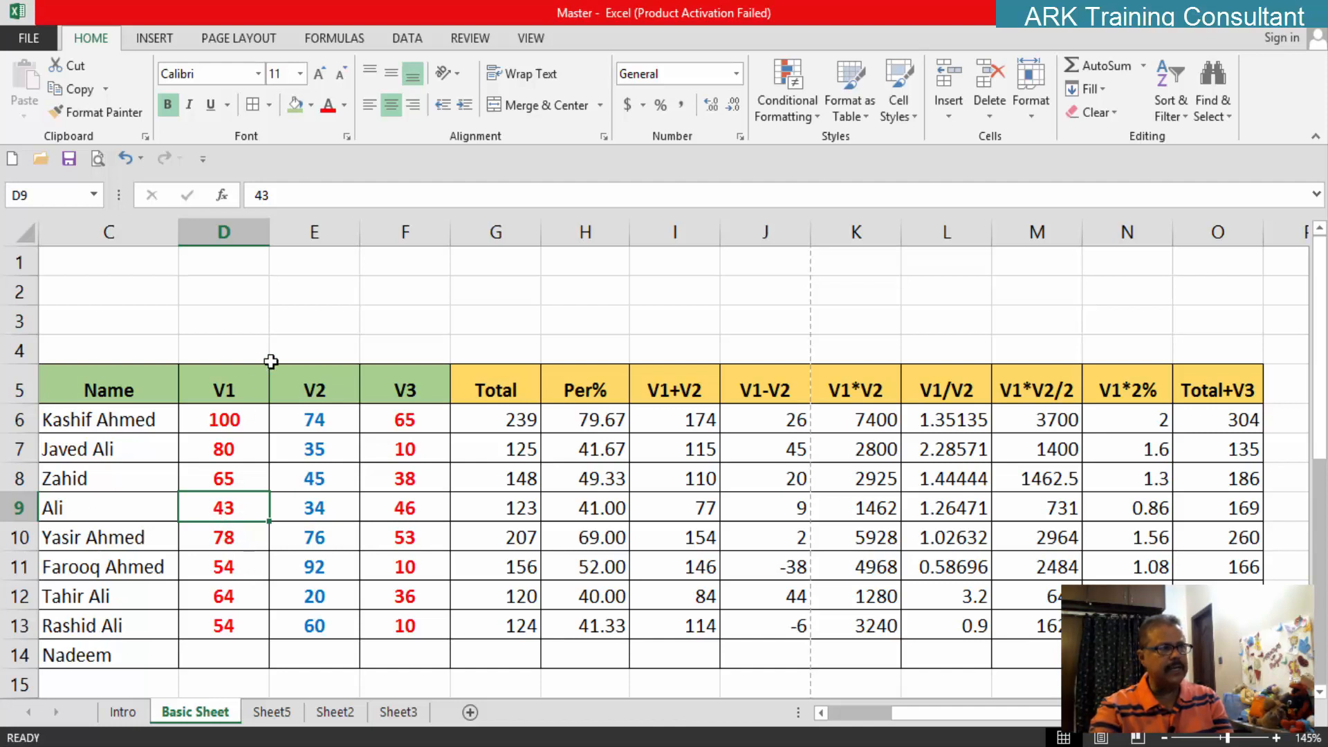
left_click(950, 117)
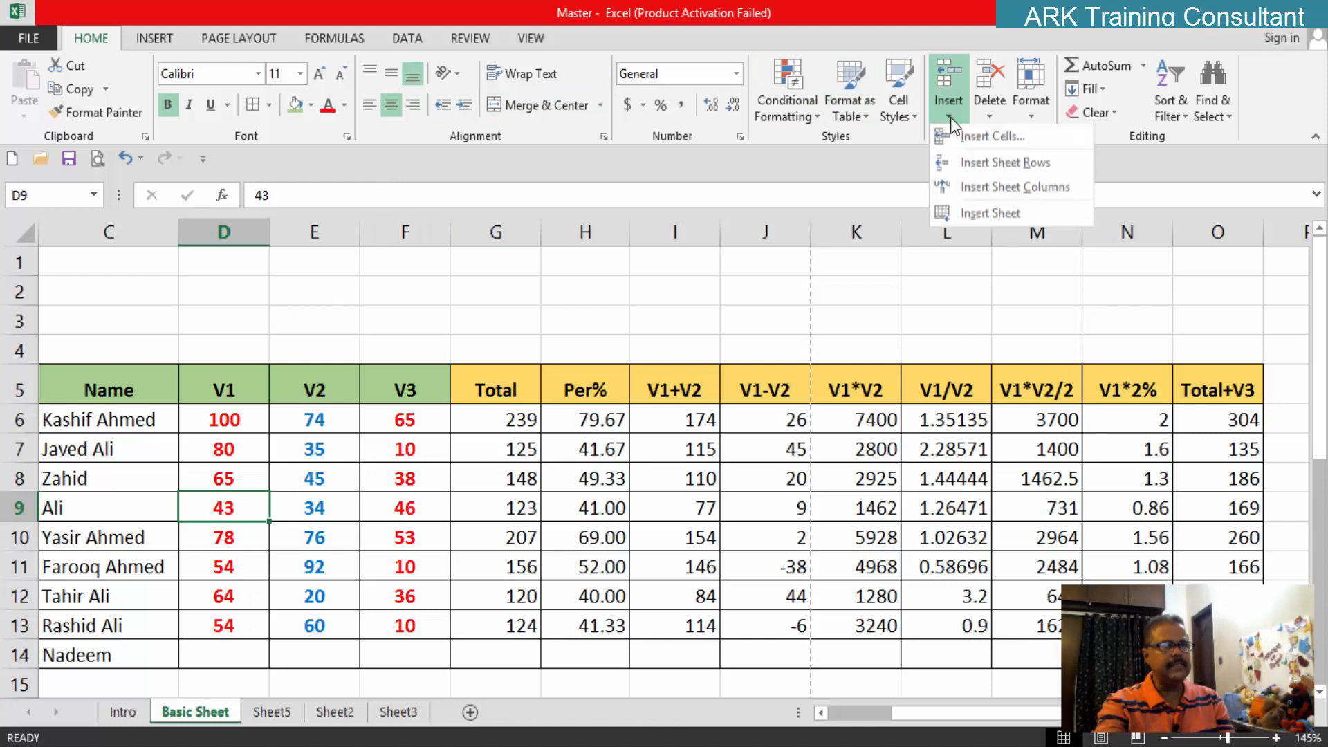
left_click(1006, 143)
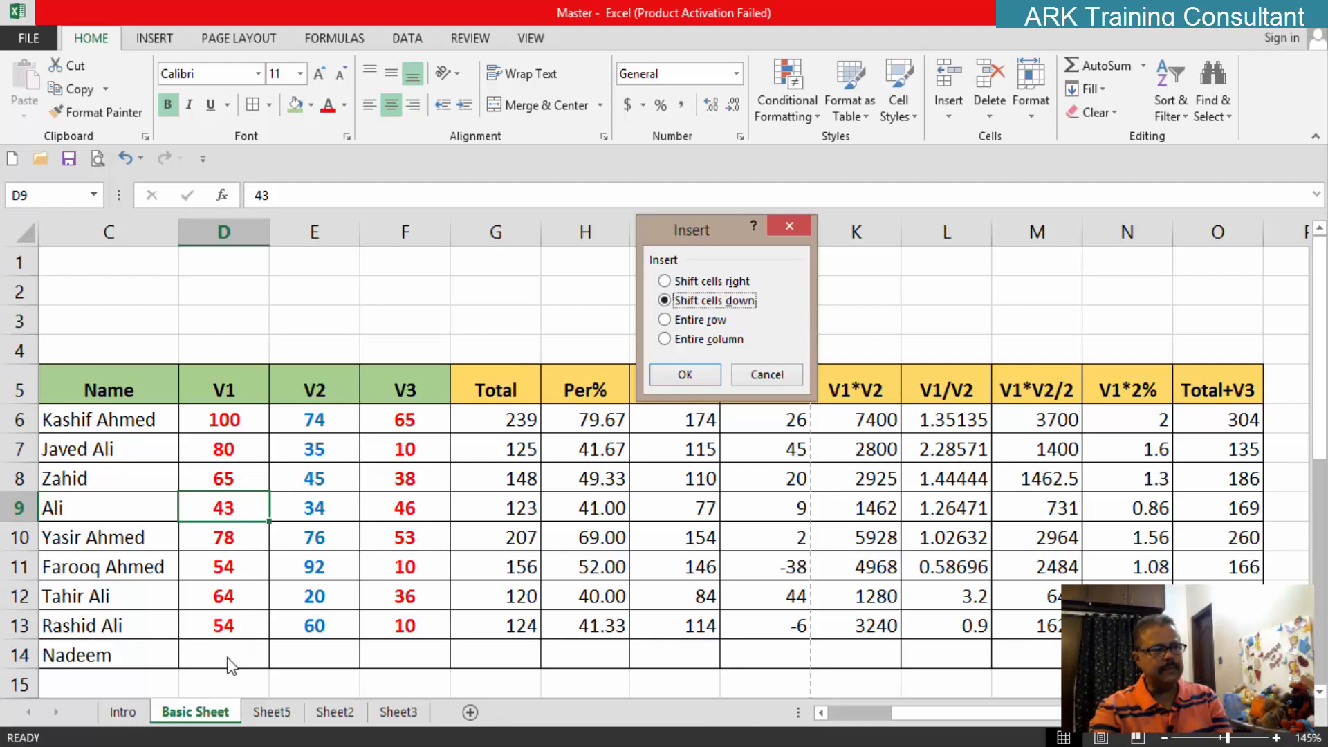
left_click(670, 374)
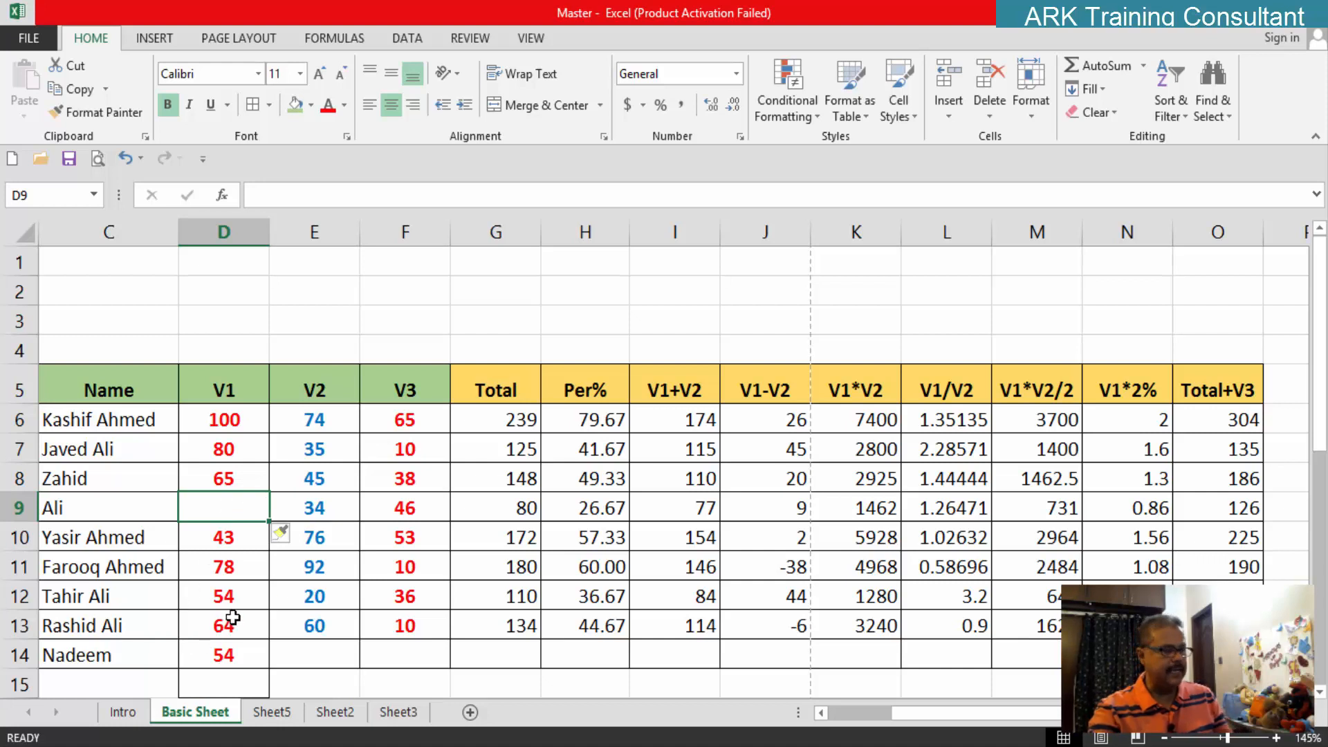
key("ctrl+z")
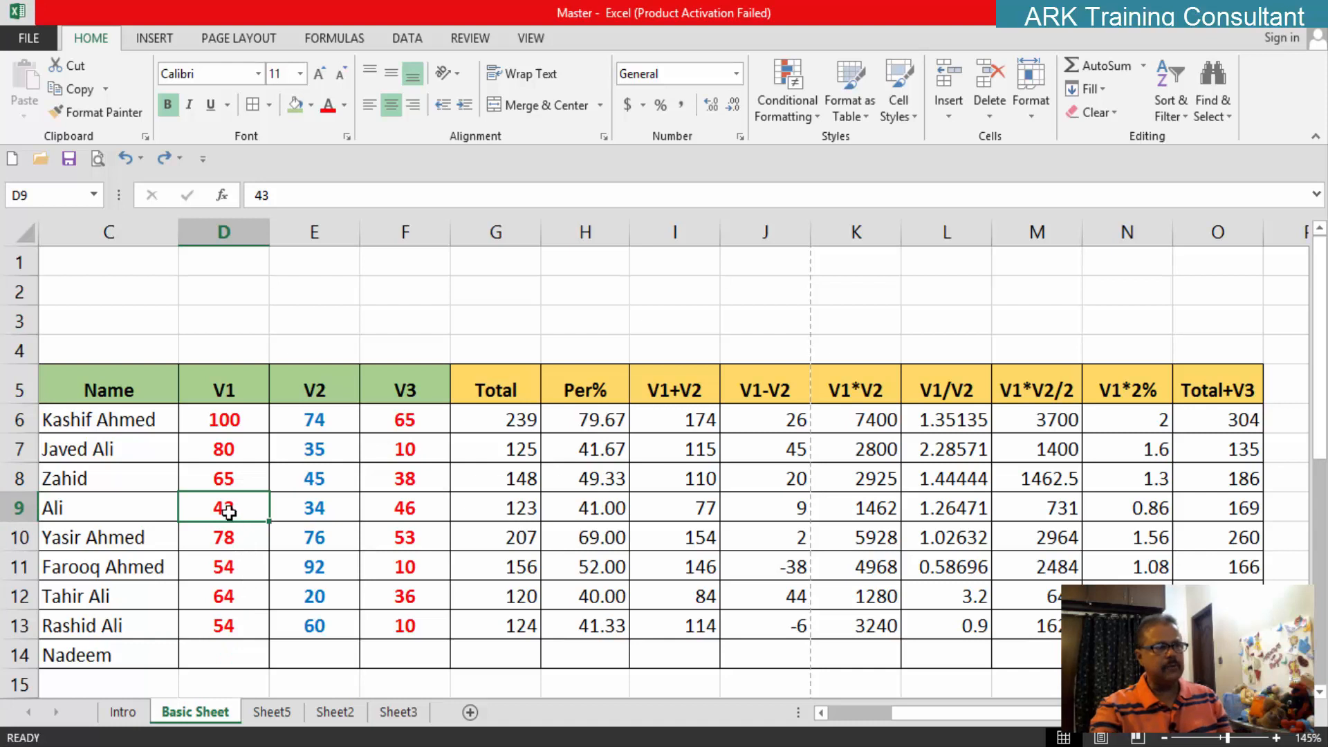
Step: Insert three blank cells at D9:F9 with the existing cells shifted down, and undo the insertion
left_click_drag(227, 507, 382, 508)
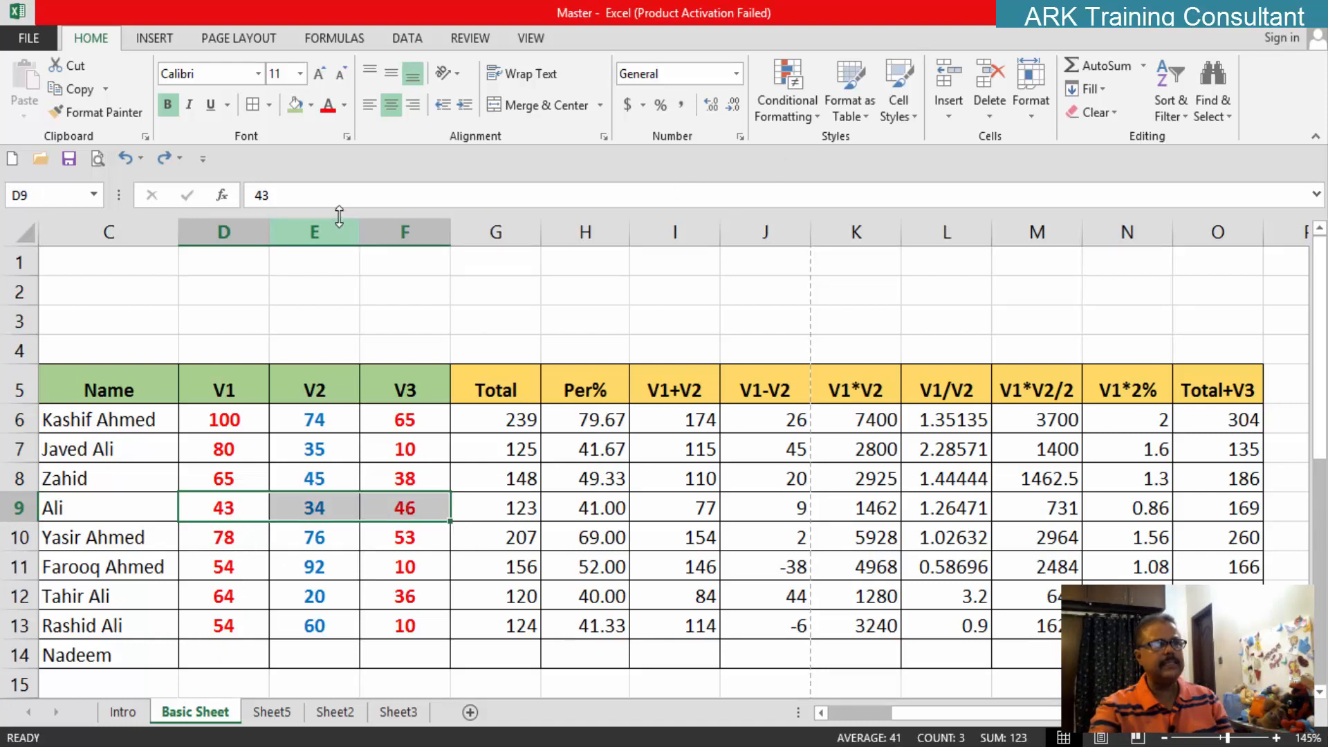
left_click(952, 119)
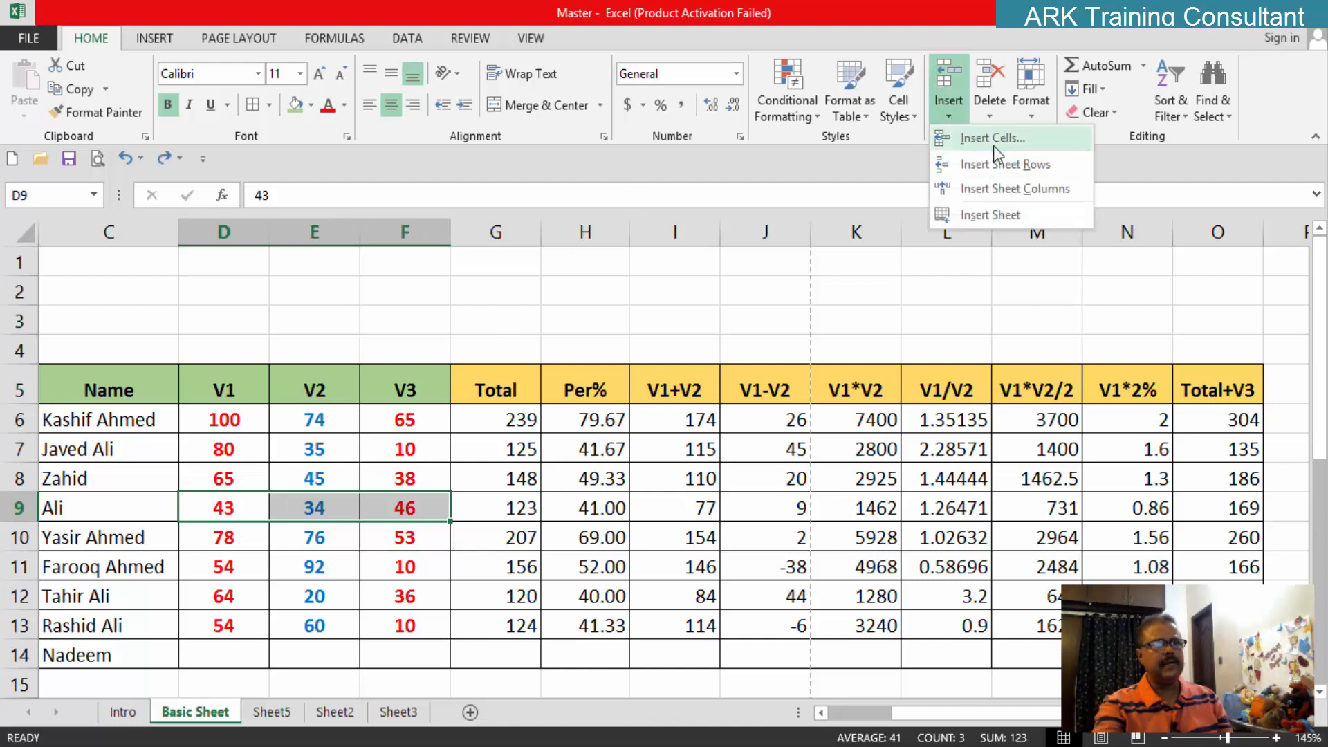
left_click(995, 143)
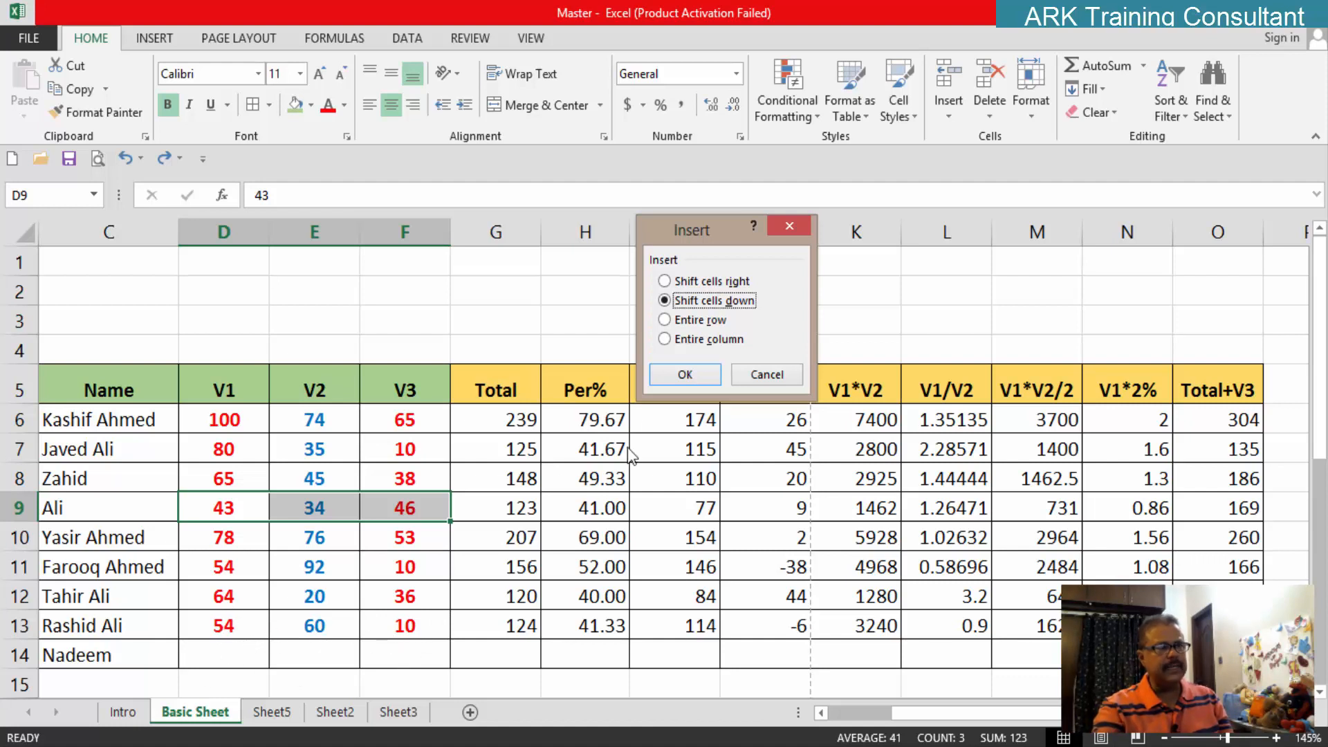
left_click(685, 378)
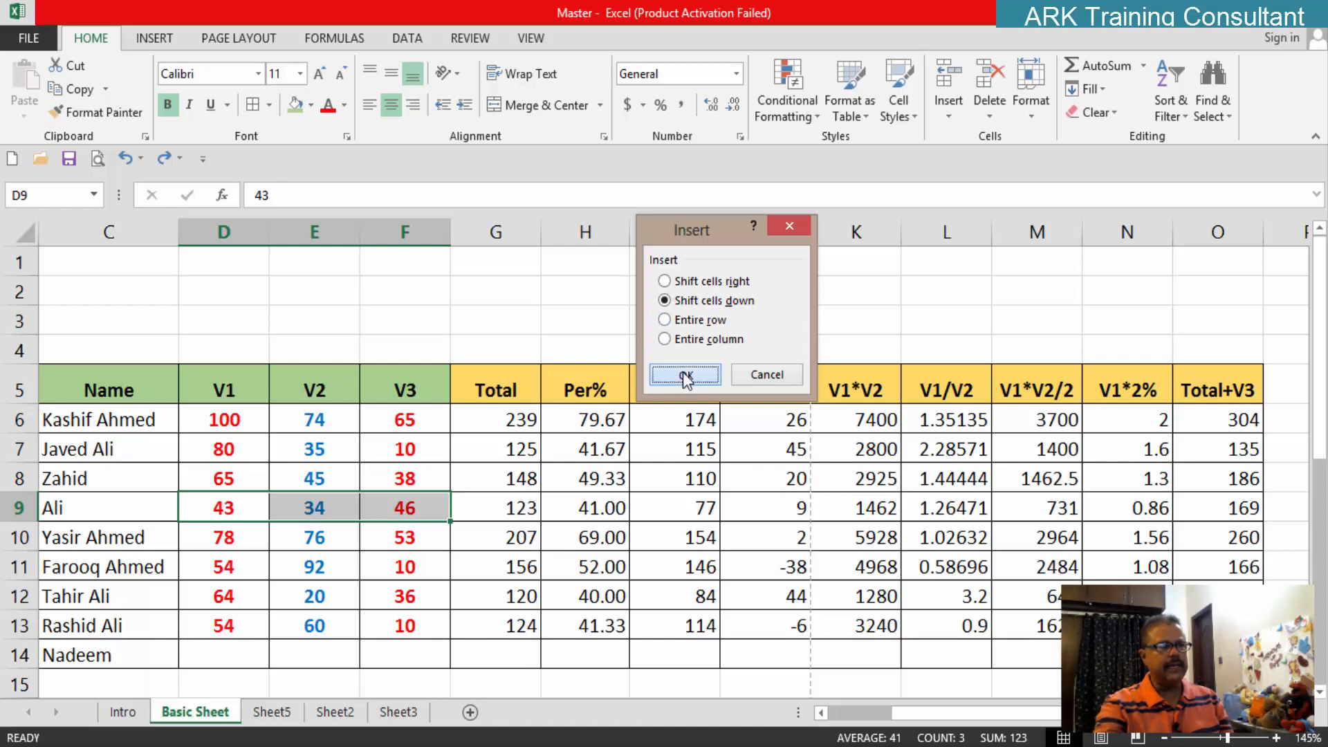
scroll(482, 602, "down", 1)
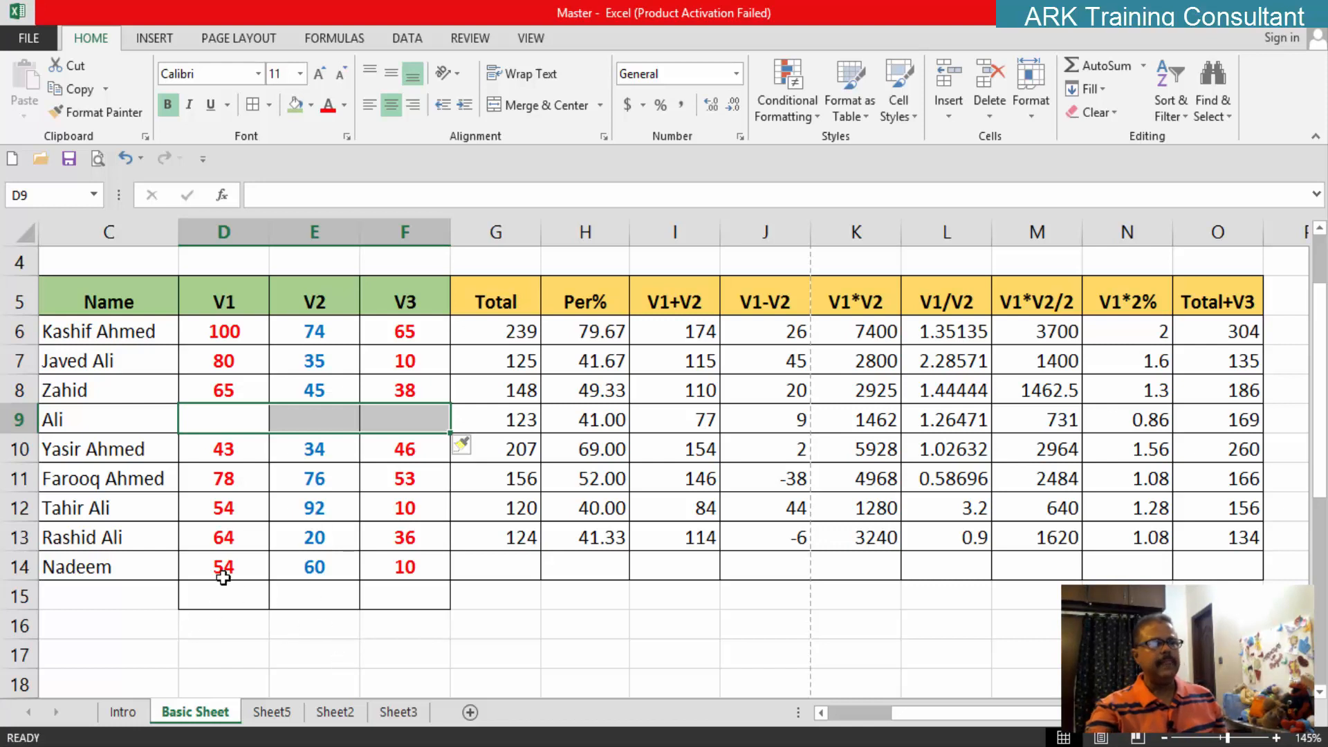
key("ctrl+z")
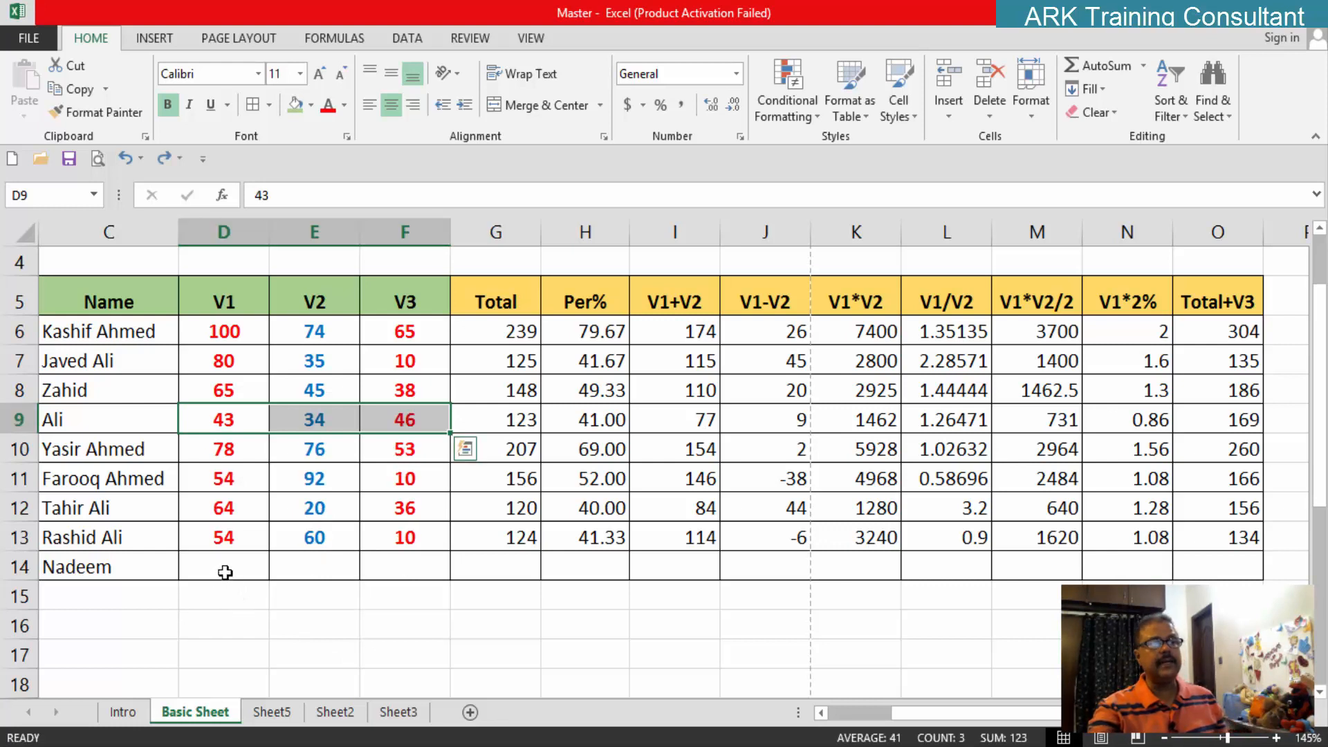
Step: Clear the name in C14 and enter the centred values 56, 77 and 44 in D14:F14
left_click(119, 571)
key("BackSpace")
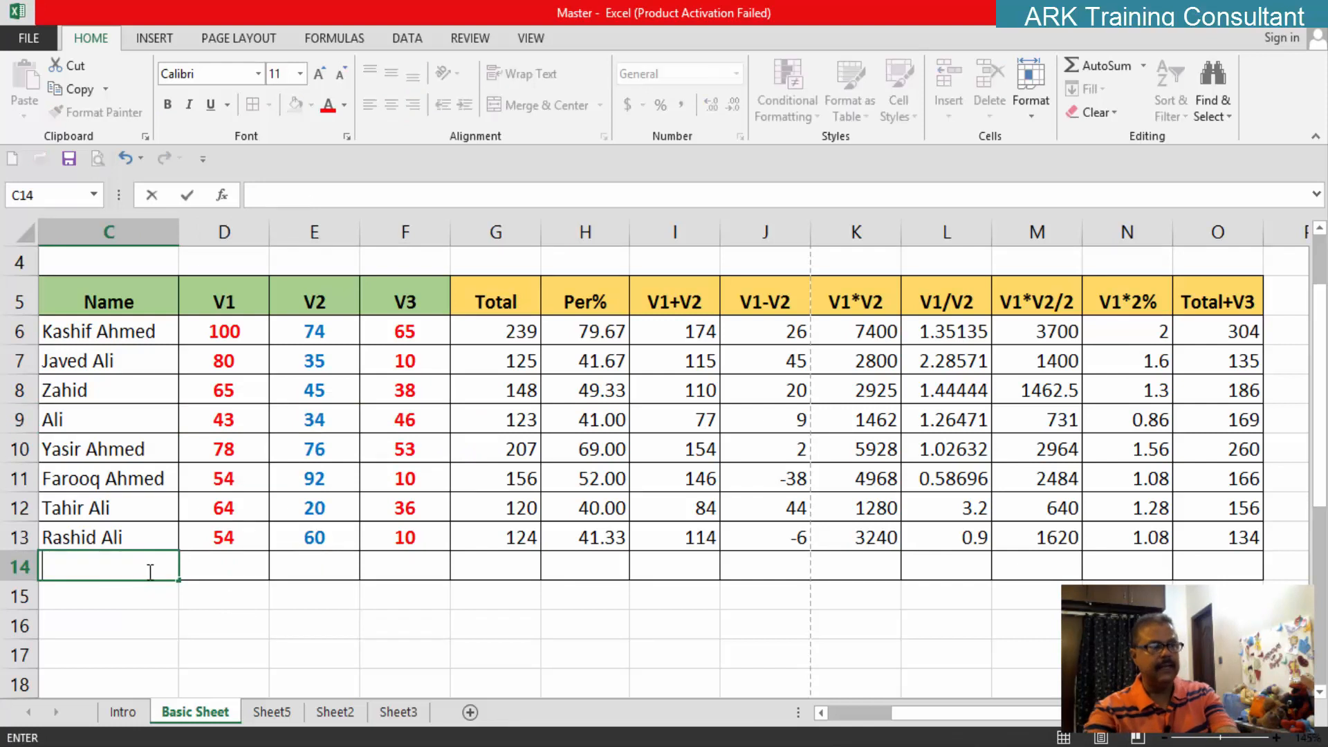
left_click(210, 567)
type("56")
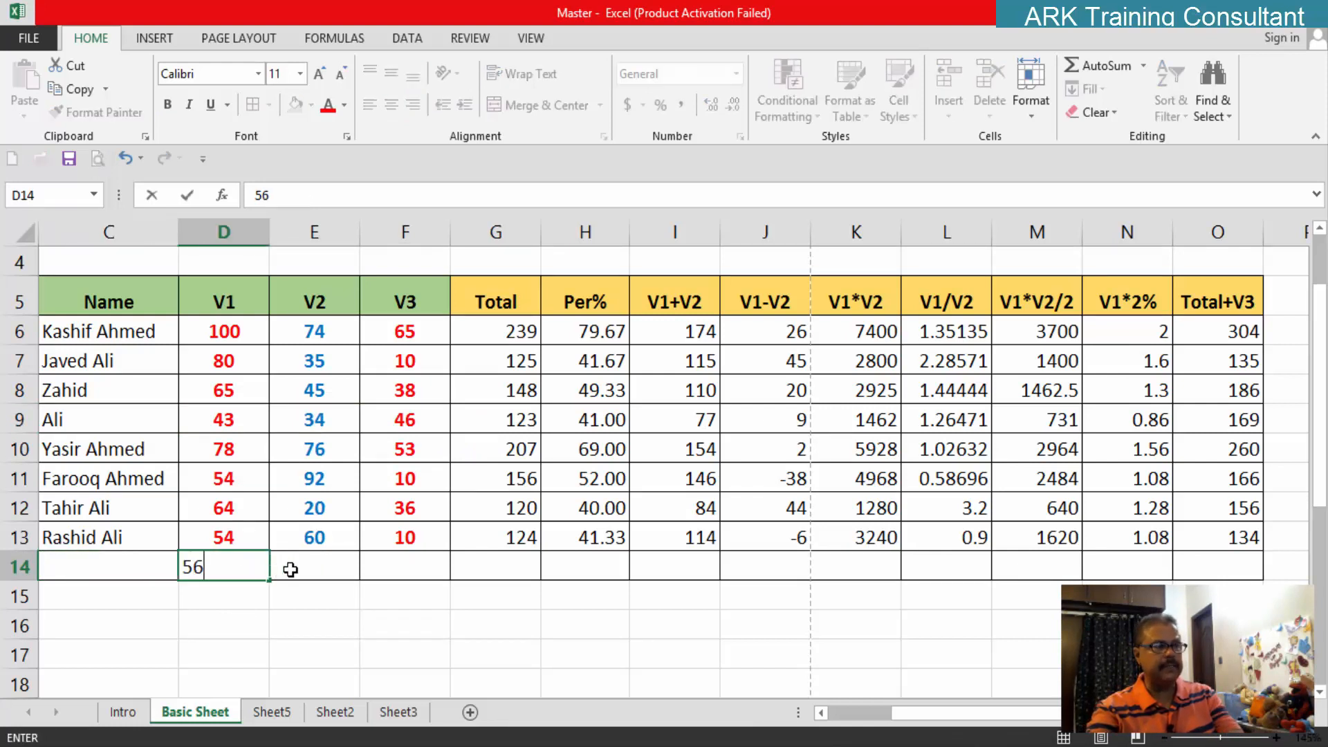
left_click(291, 569)
type("77")
left_click(409, 572)
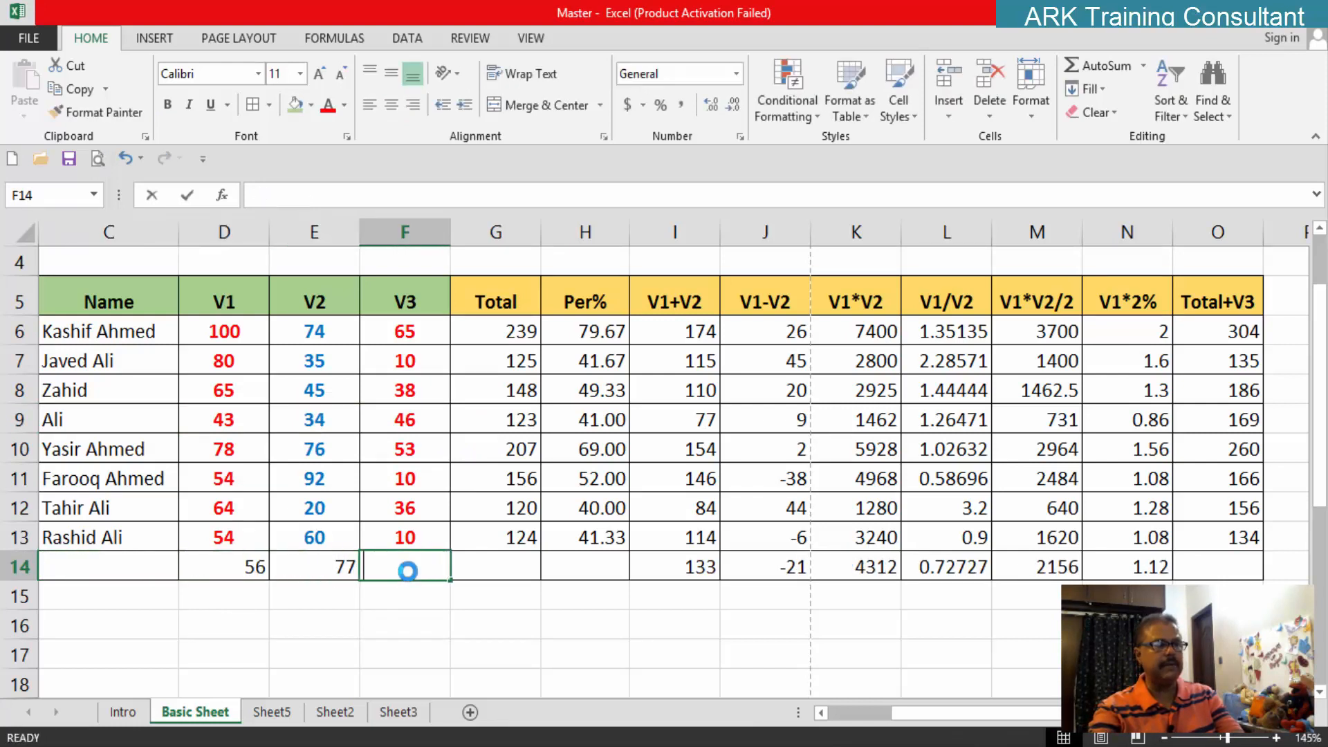
type("44")
key("Return")
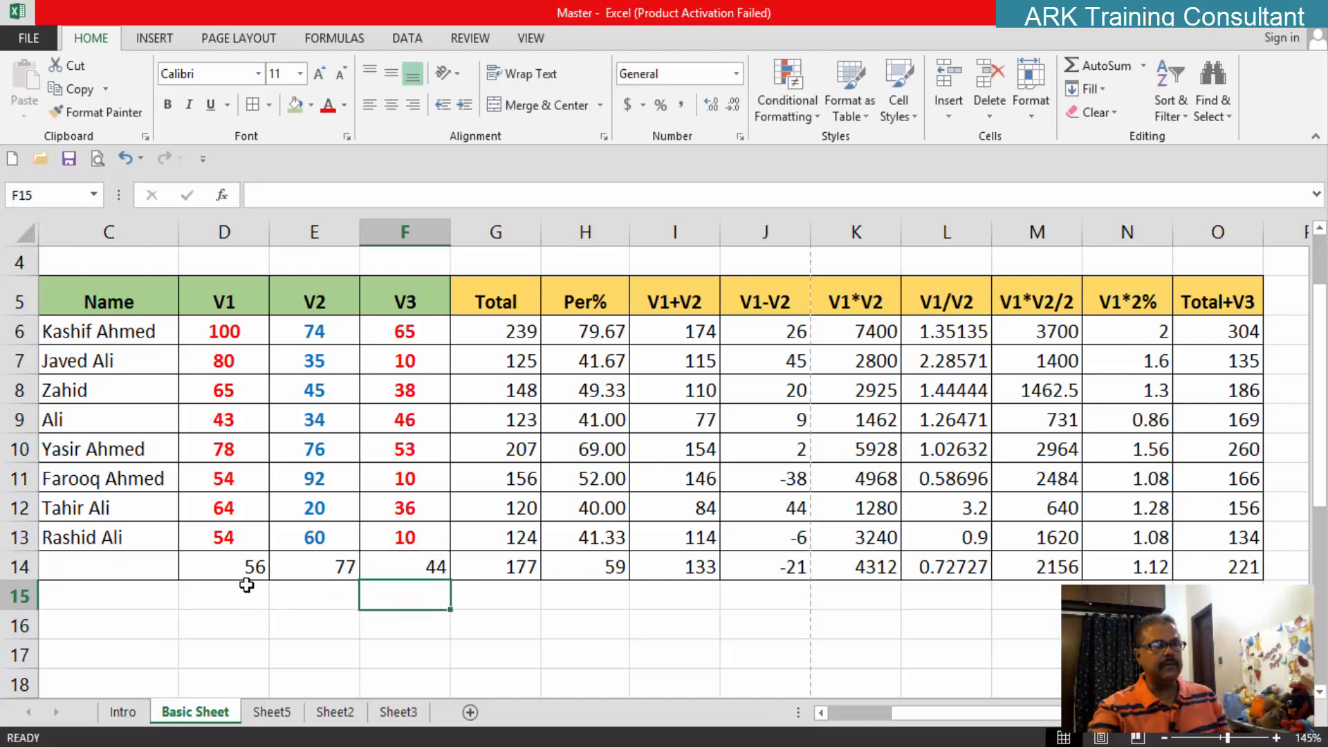
left_click_drag(255, 566, 422, 569)
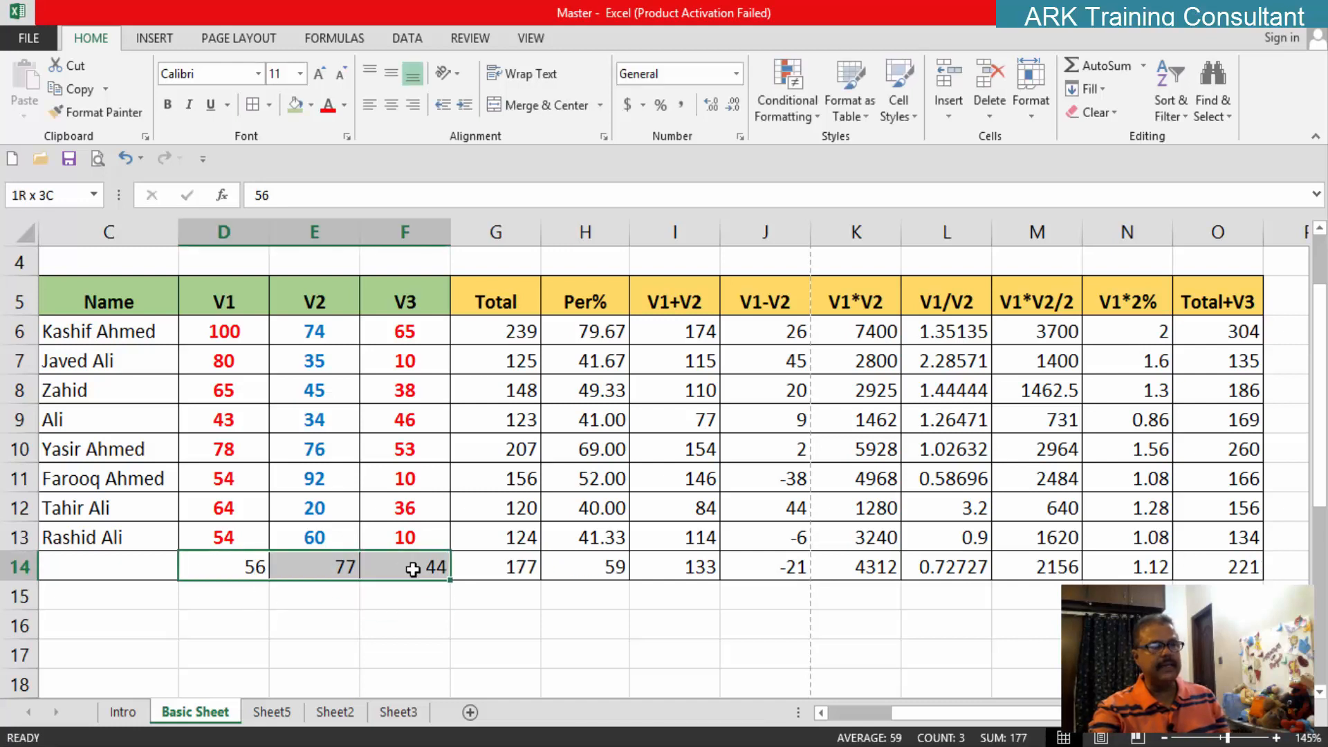
left_click(390, 105)
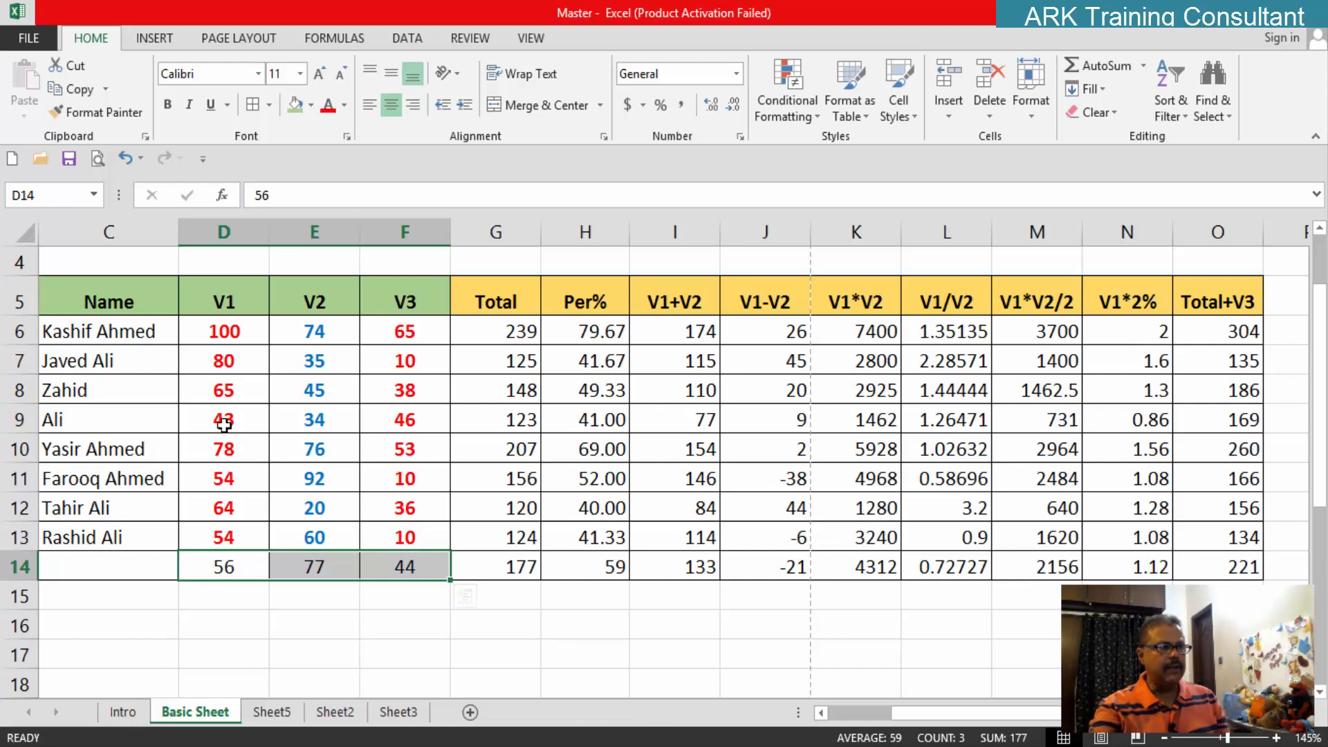
Step: Clear the V1, V2 and V3 values in D9:F9 one cell after another
left_click_drag(225, 420, 387, 420)
key("BackSpace")
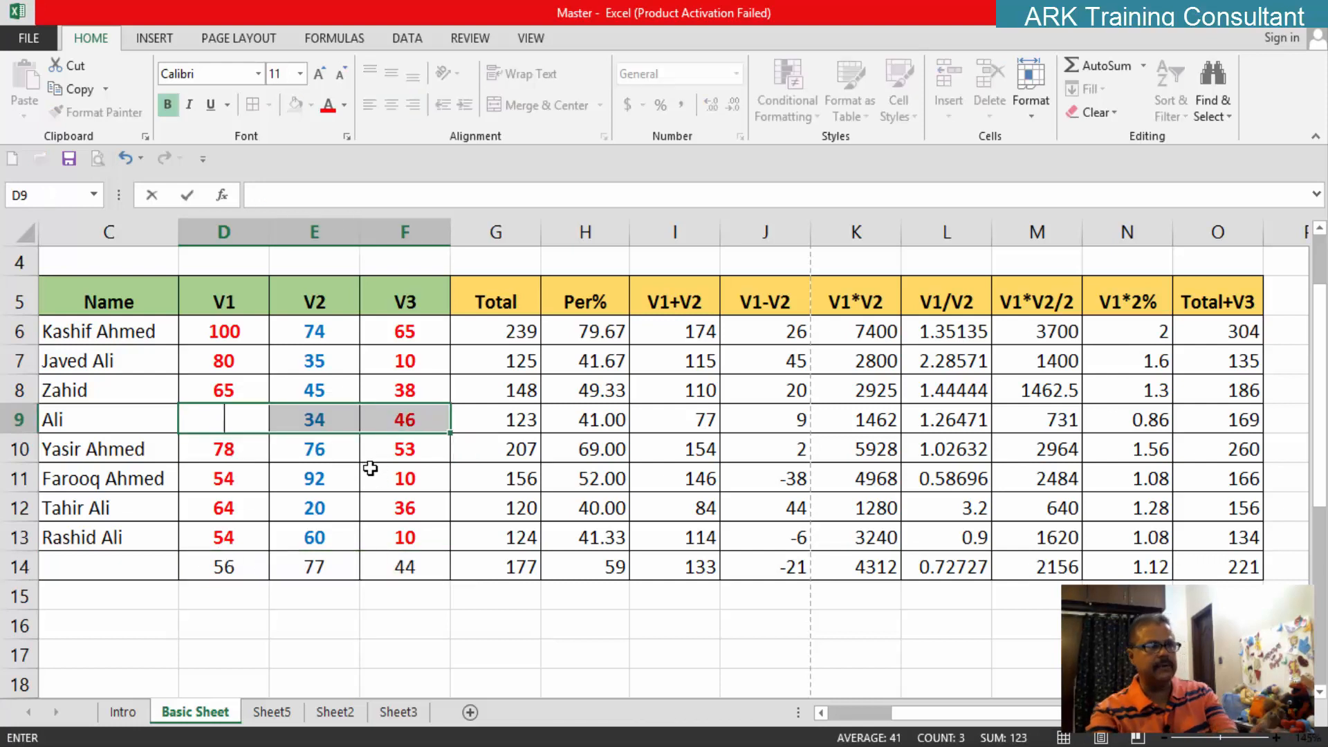
key("Return")
key("BackSpace")
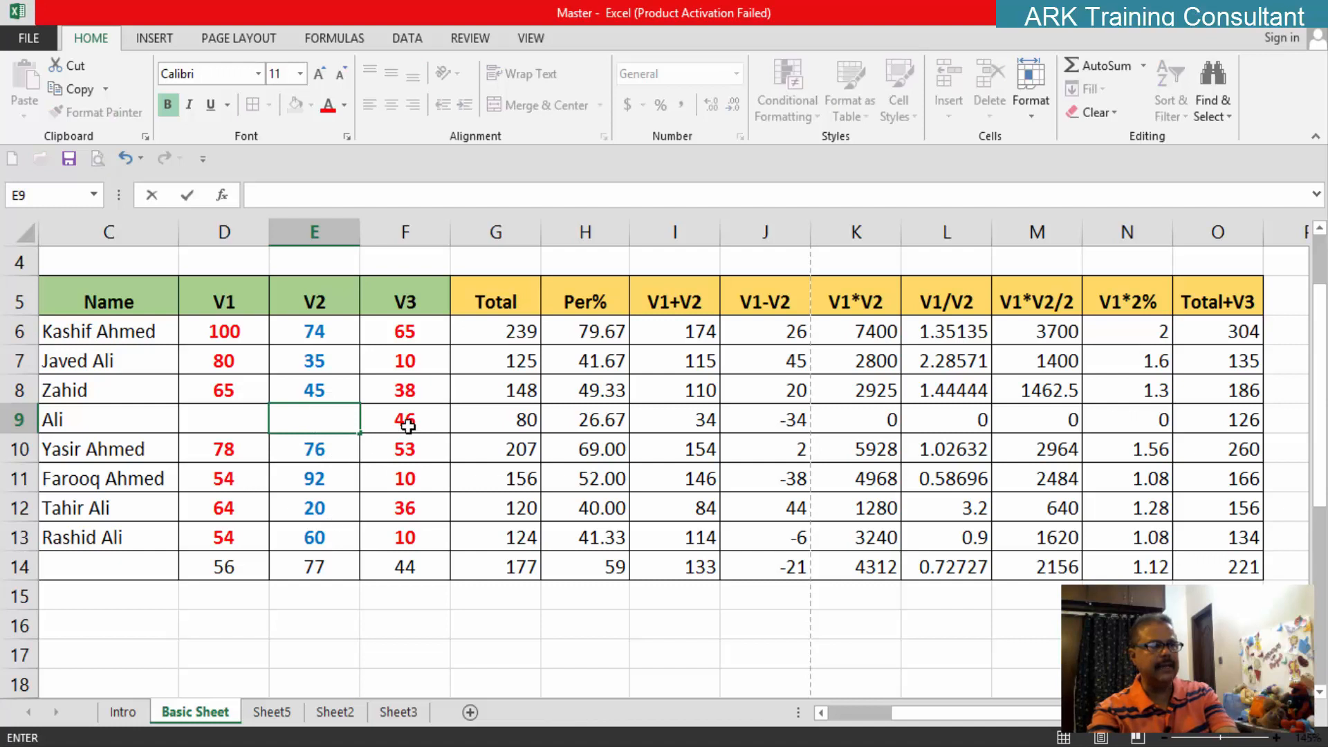
left_click(405, 421)
key("BackSpace")
left_click(382, 619)
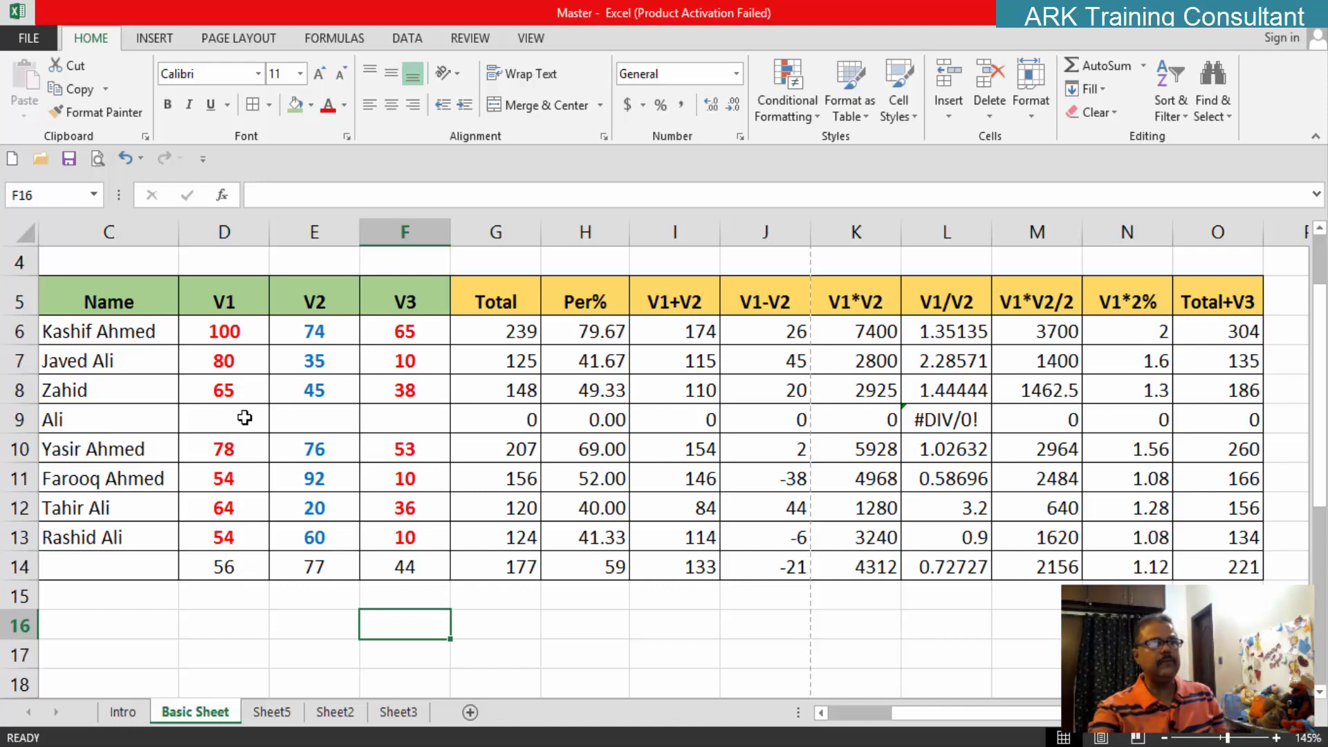
Step: Delete the empty cells D9:F9 with the cells below shifted up
left_click_drag(234, 420, 407, 420)
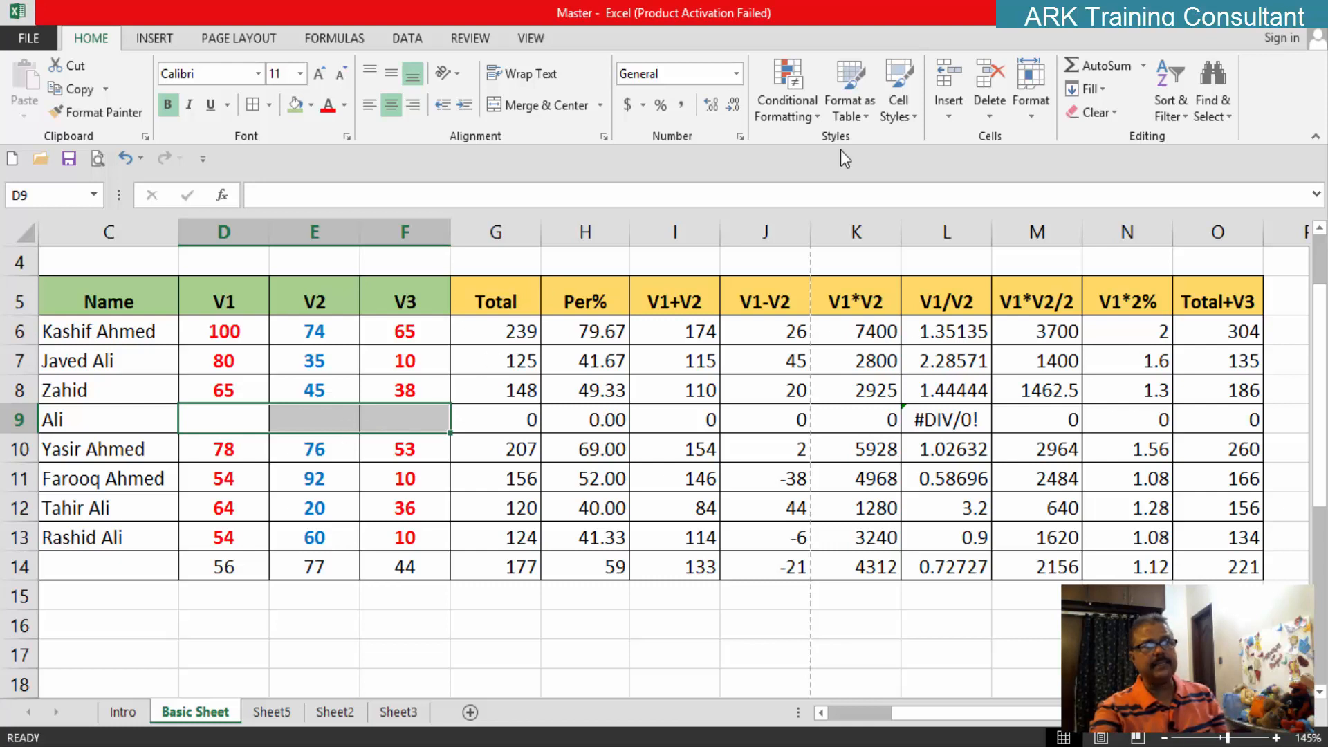
left_click(991, 118)
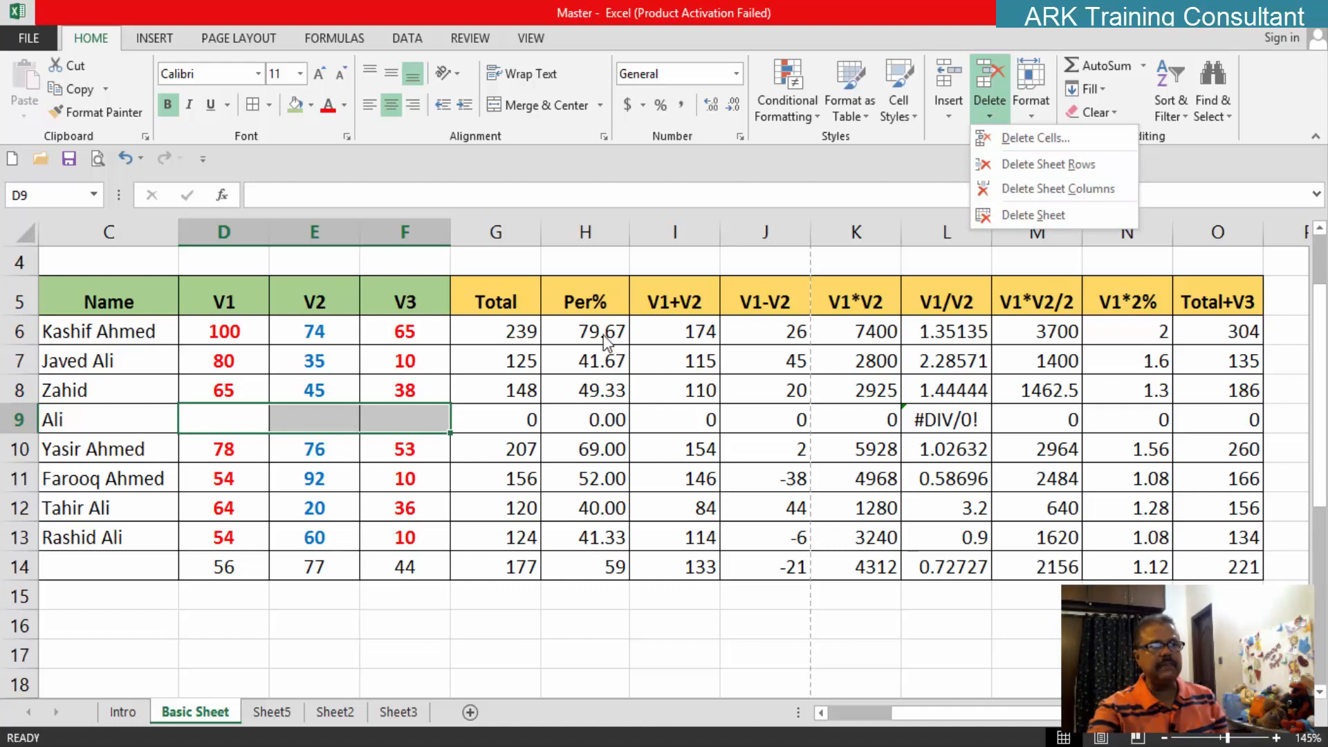
left_click(1015, 139)
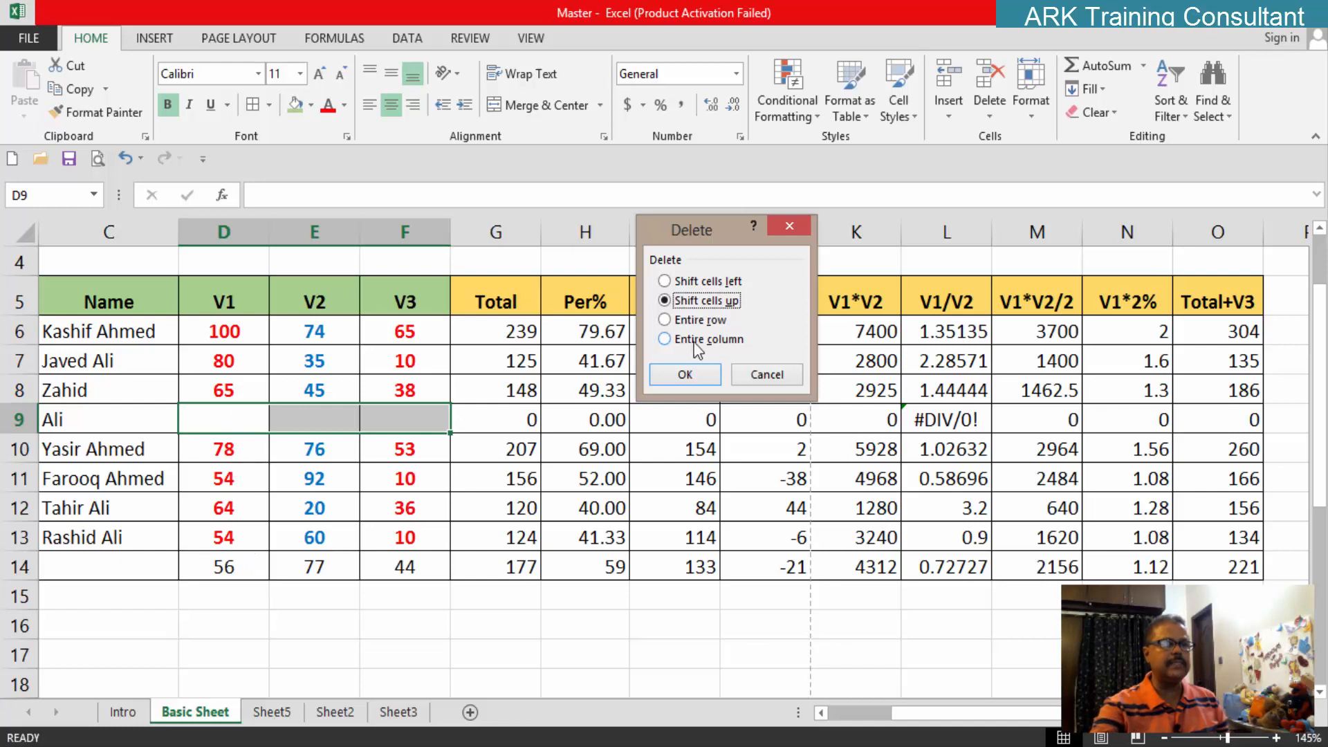
left_click(694, 382)
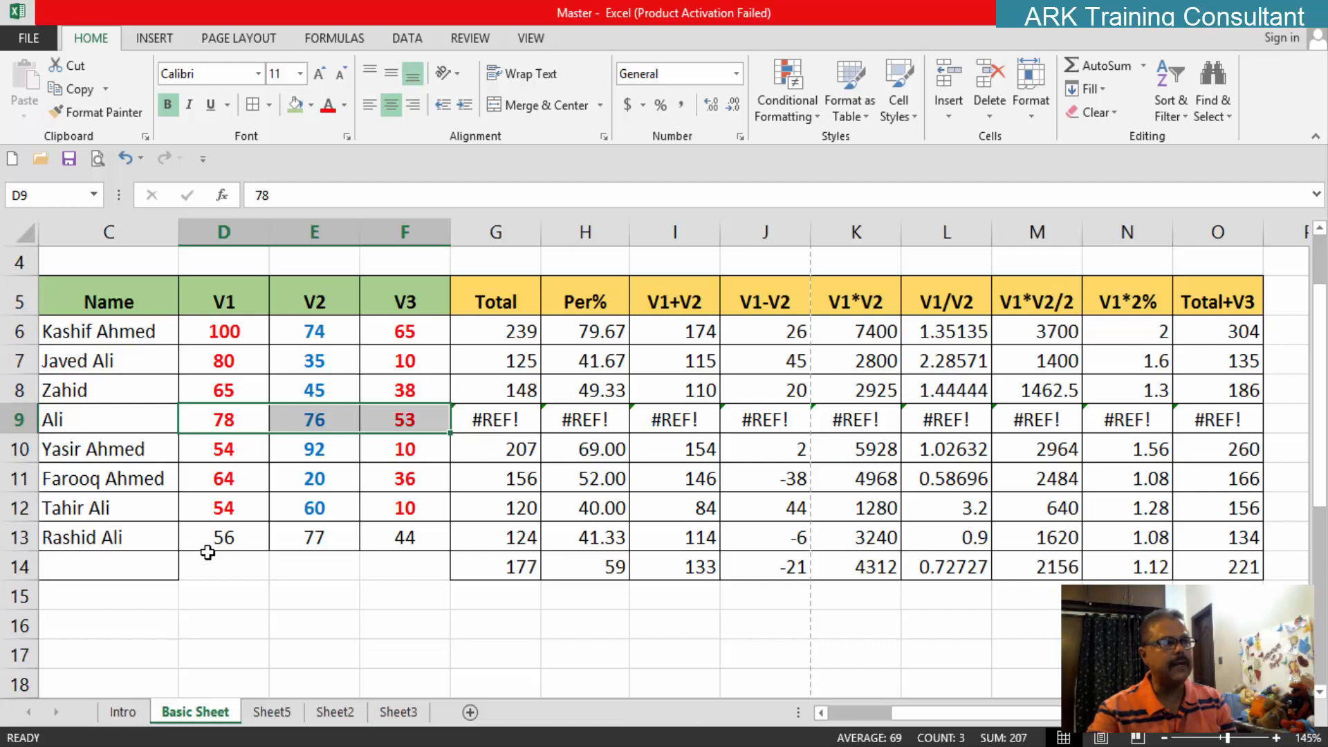
Step: Undo the cell deletion and the clearing of the V1 to V3 values in D9:F9
key("ctrl+z")
key("ctrl+z")
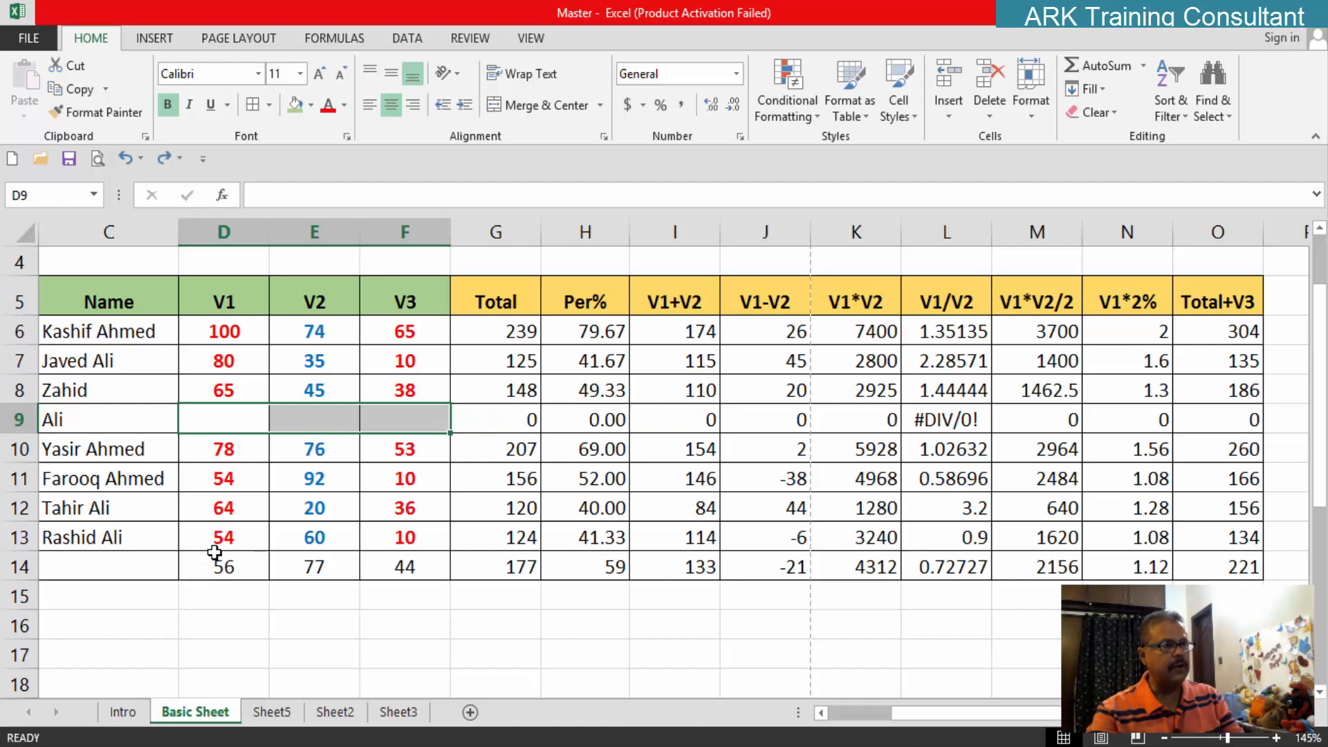
key("ctrl+z")
key("ctrl+z")
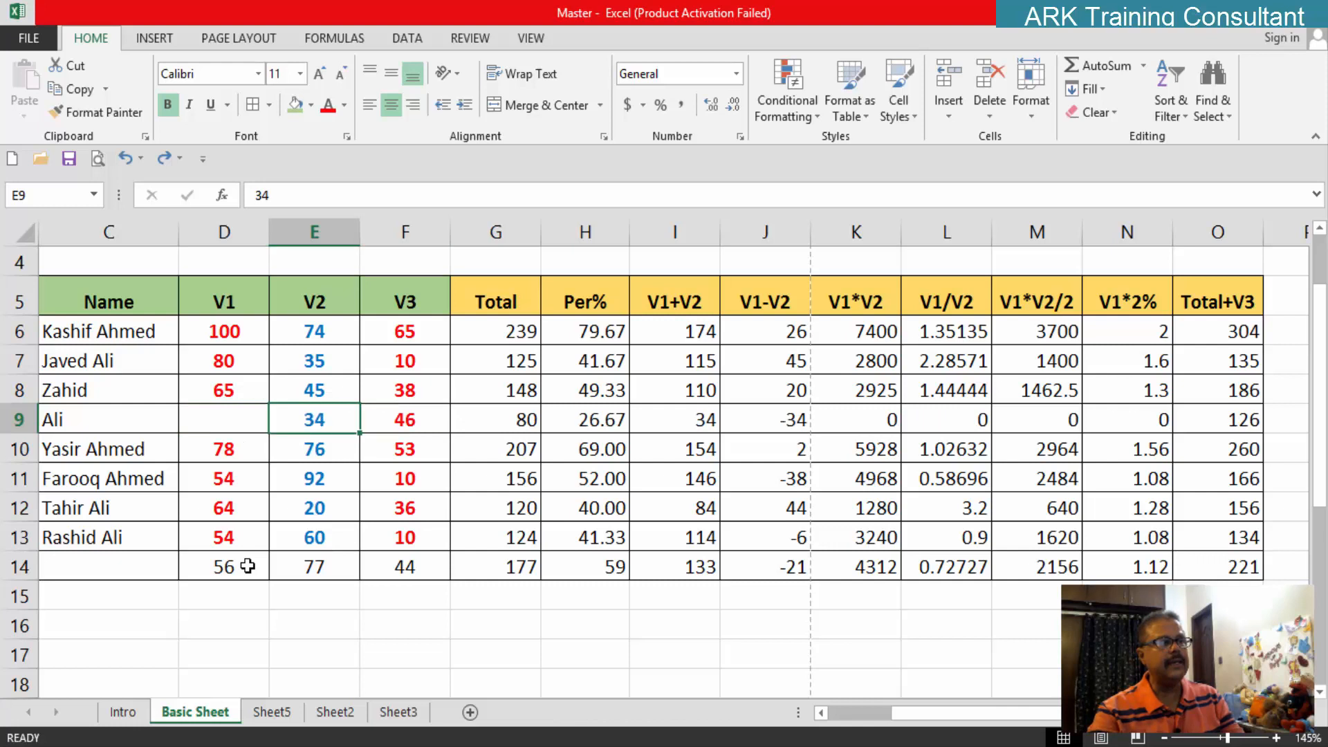
left_click(274, 612)
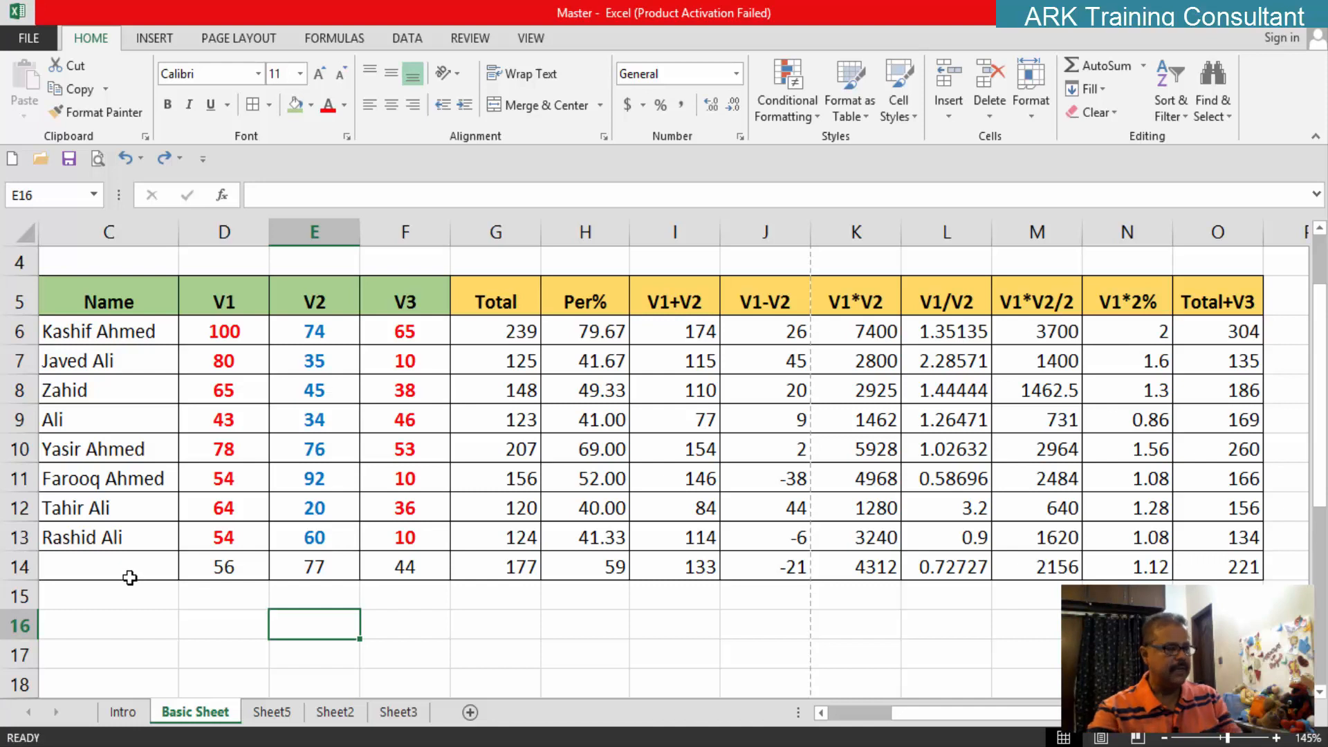
Step: Undo the row 14 entries and the borders added to that row, and clear the range selection
key("ctrl+z")
key("ctrl+z")
key("ctrl+z")
key("ctrl+z")
key("ctrl+z")
key("ctrl+z")
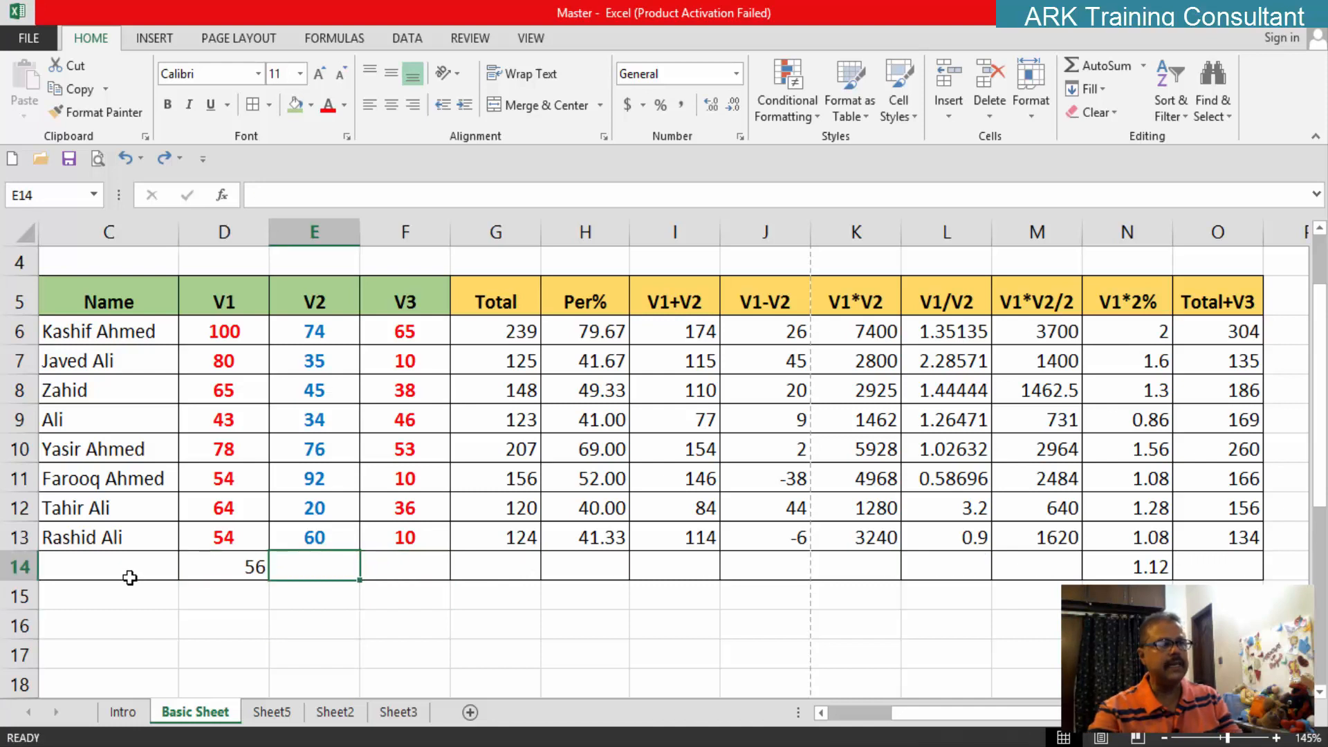
key("ctrl+z")
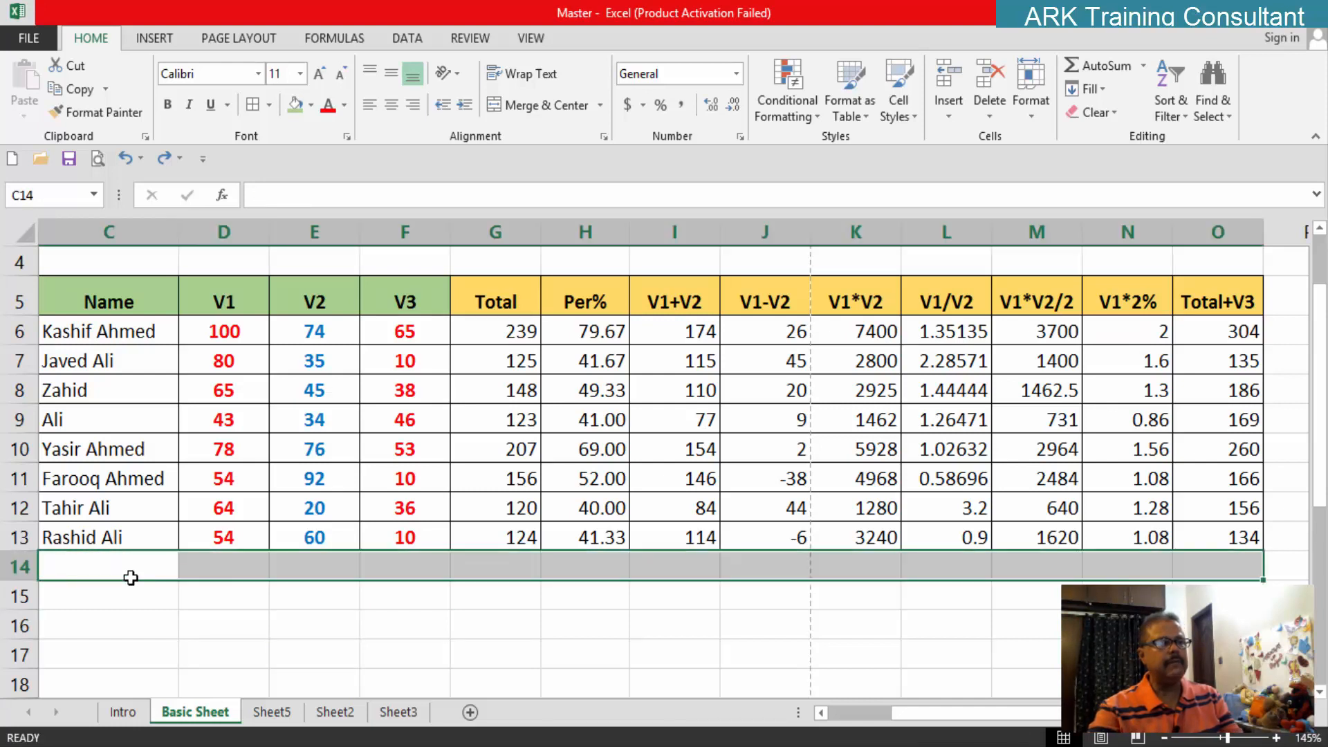
left_click(144, 594)
left_click(291, 634)
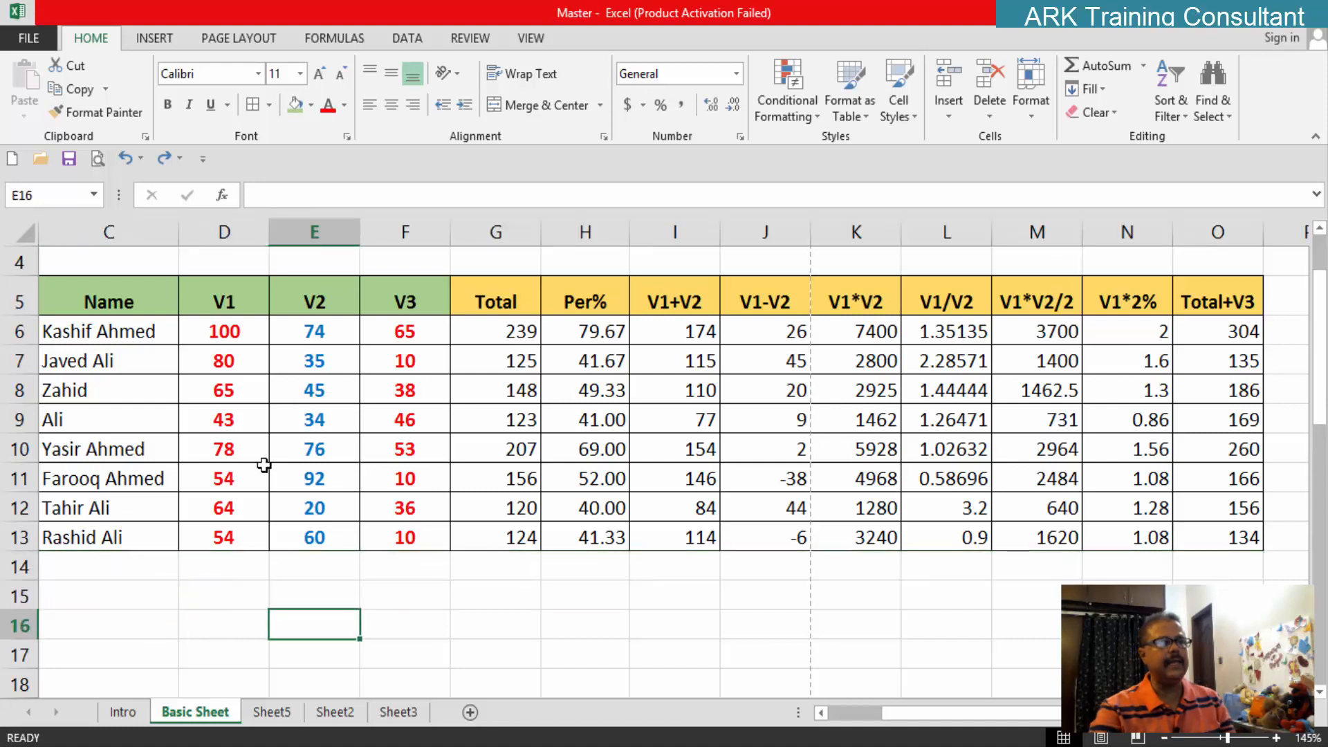
Step: Delete the entire Basic Sheet worksheet and confirm its permanent removal
left_click(992, 115)
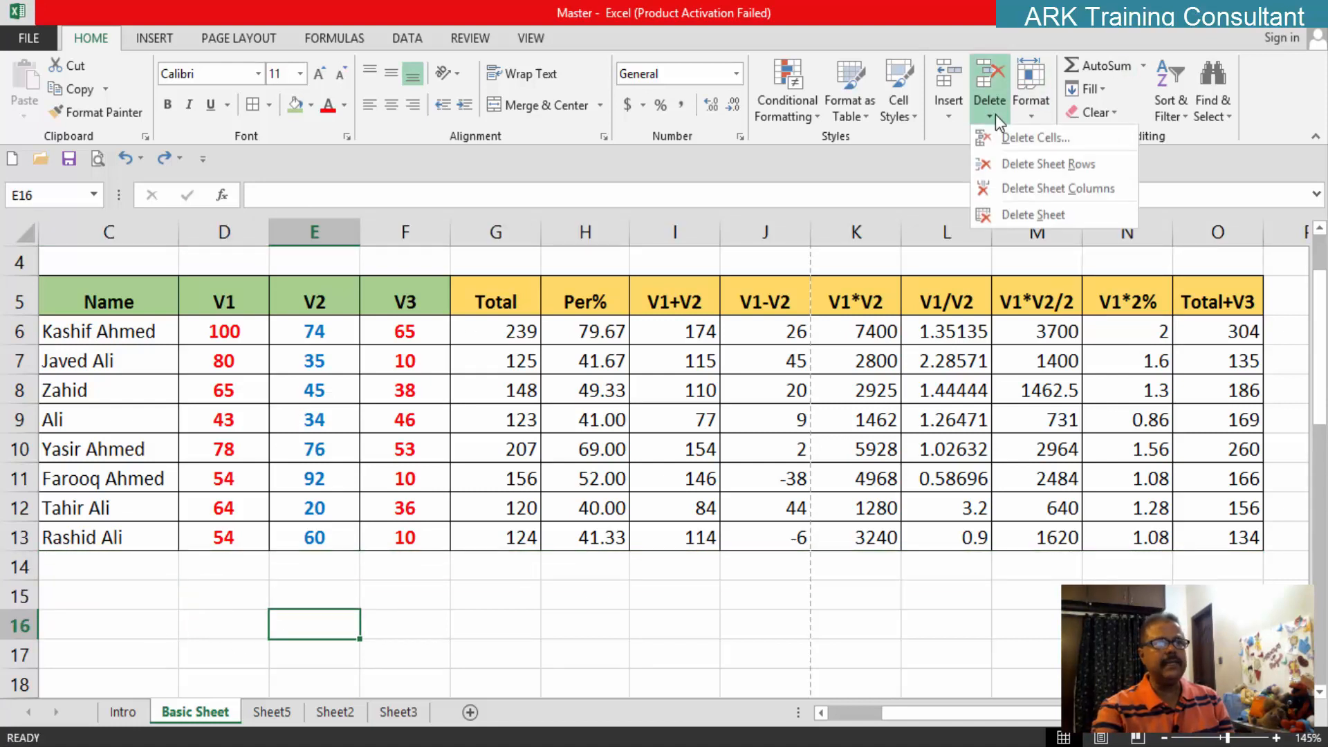
left_click(951, 117)
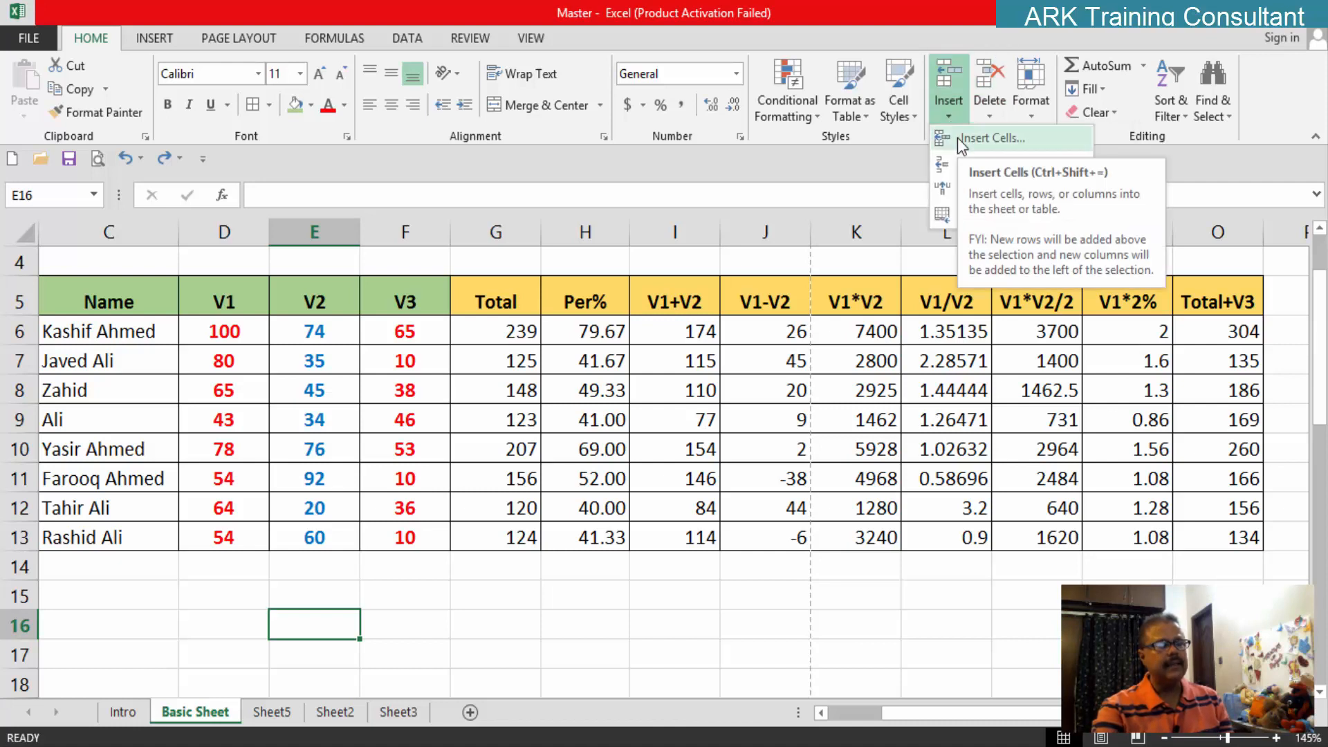
left_click(991, 119)
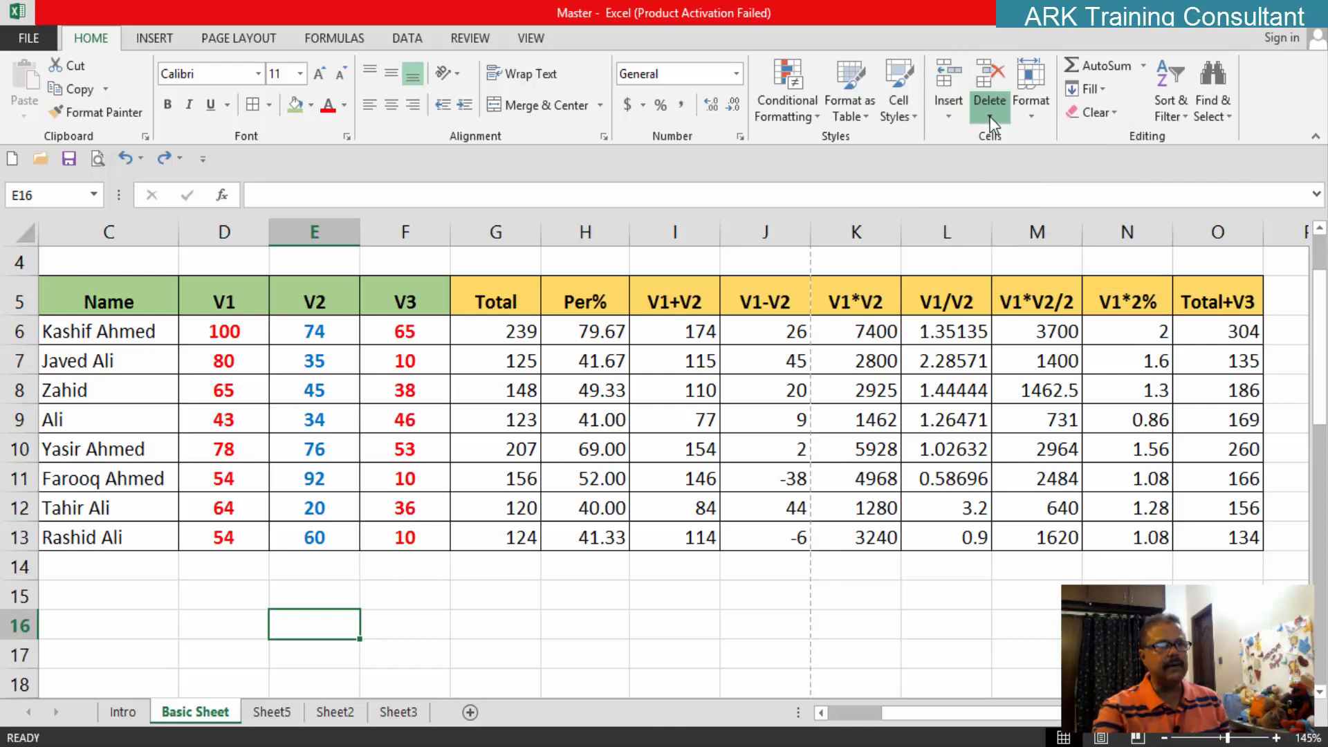
left_click(990, 116)
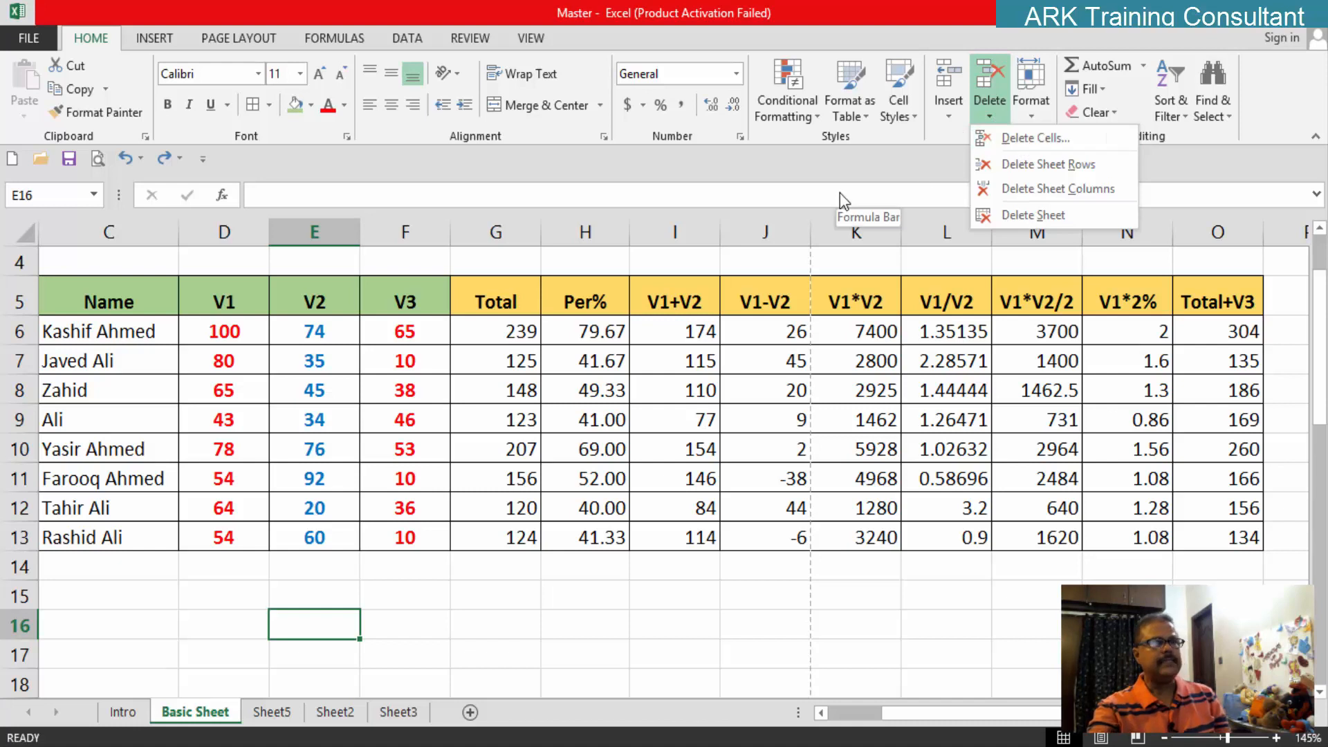
left_click(1045, 216)
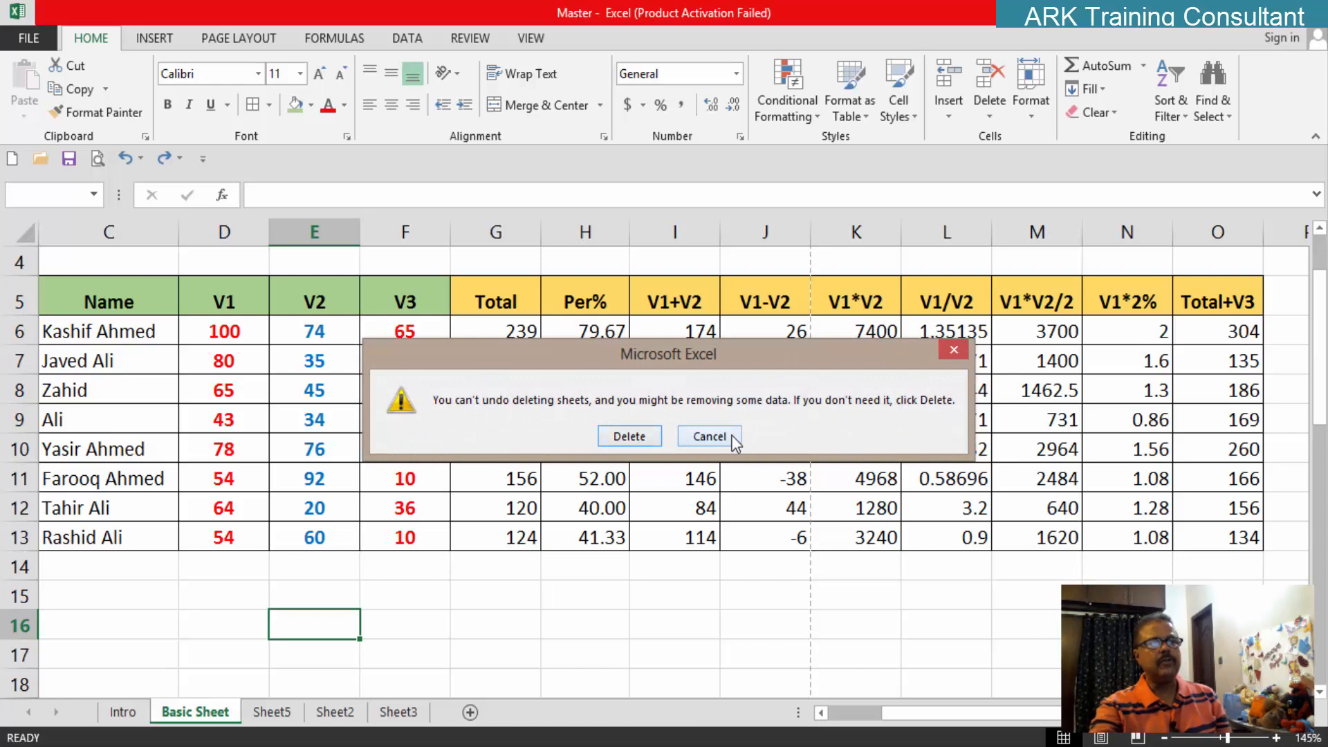
left_click(629, 436)
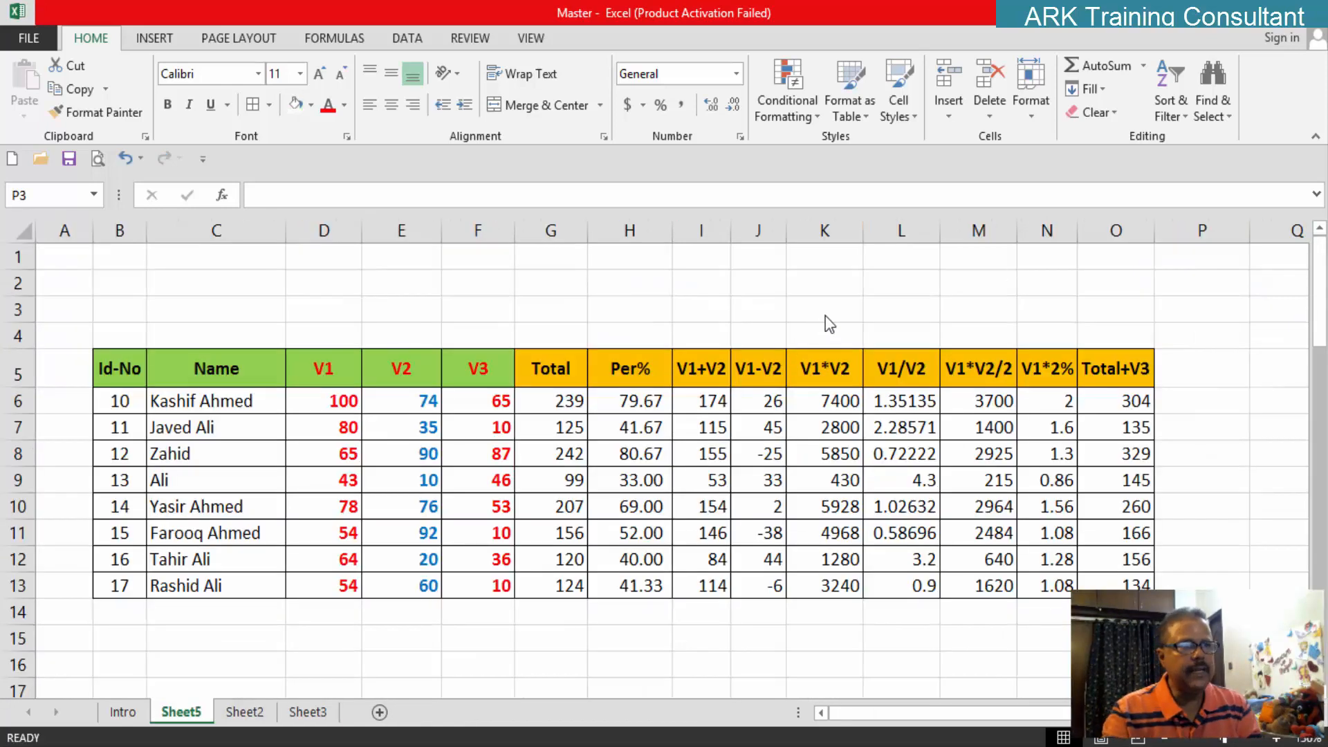
Step: Insert a new blank worksheet before Sheet5
left_click(949, 119)
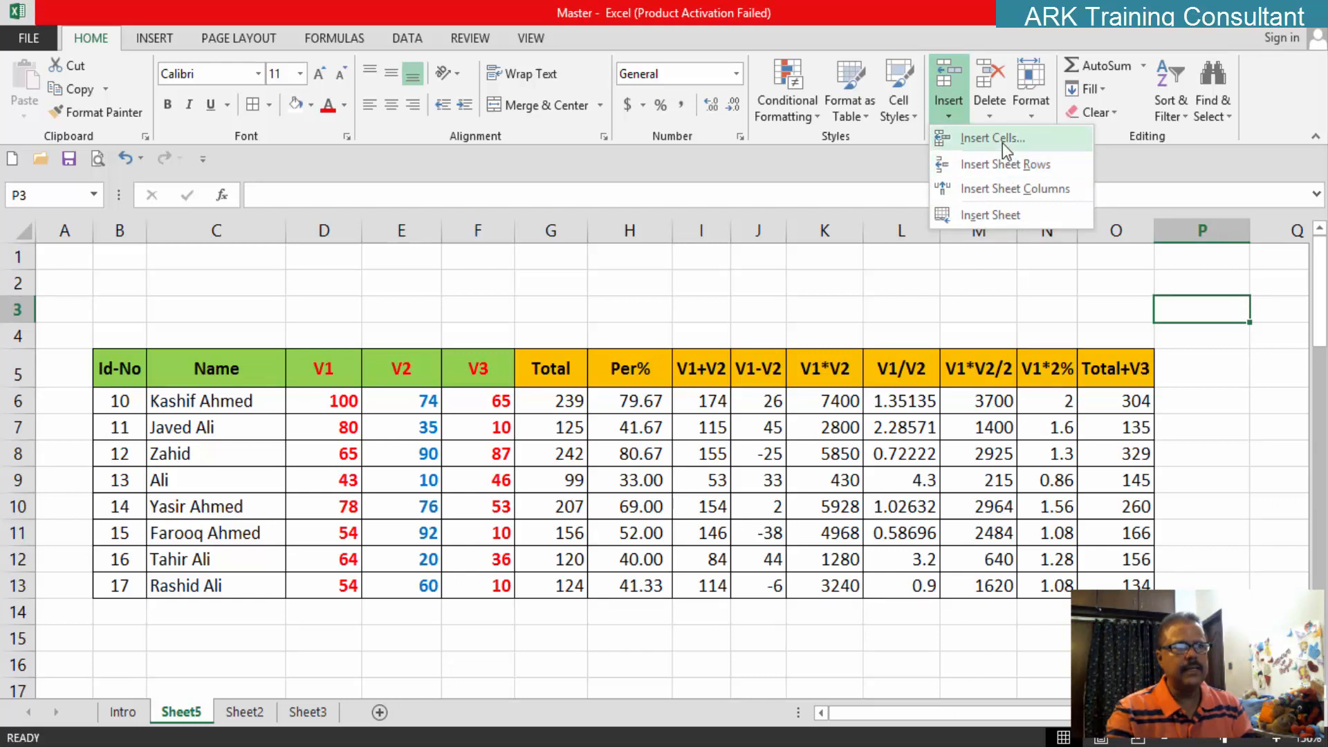
left_click(991, 114)
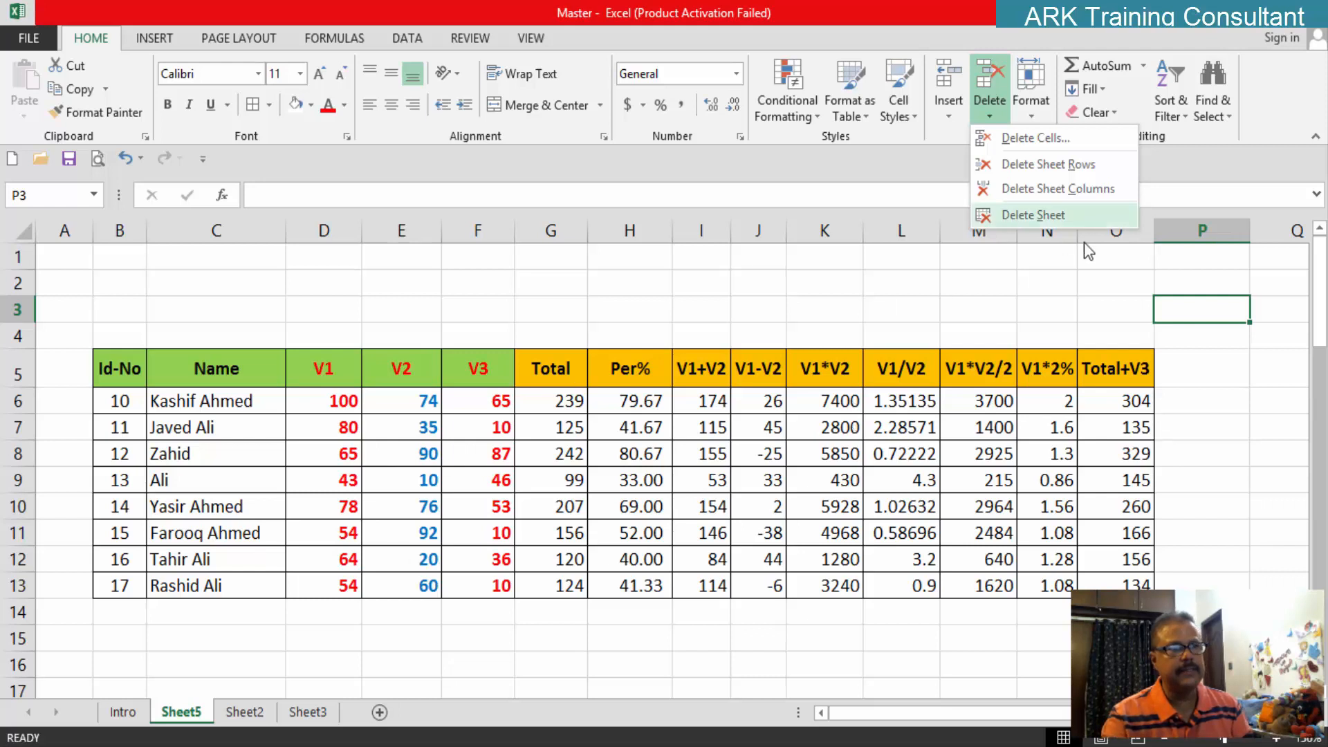
left_click(949, 110)
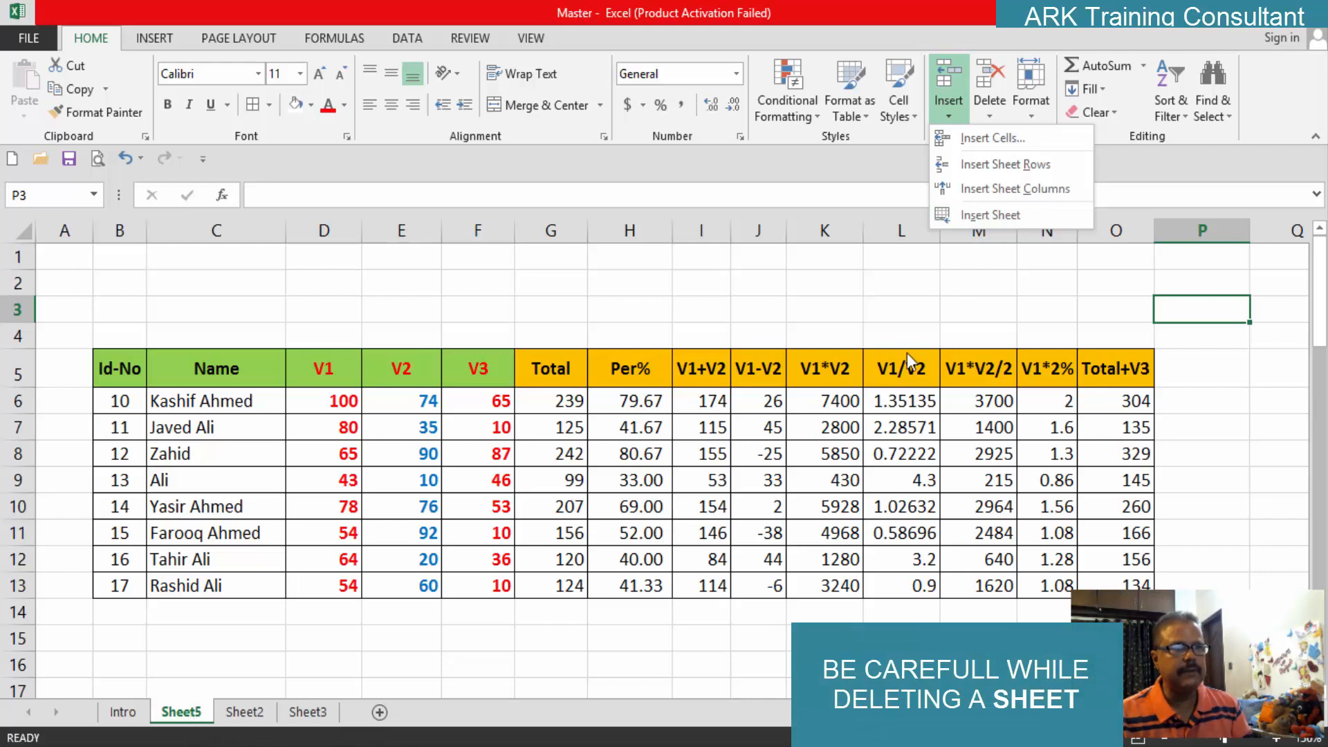
left_click(991, 216)
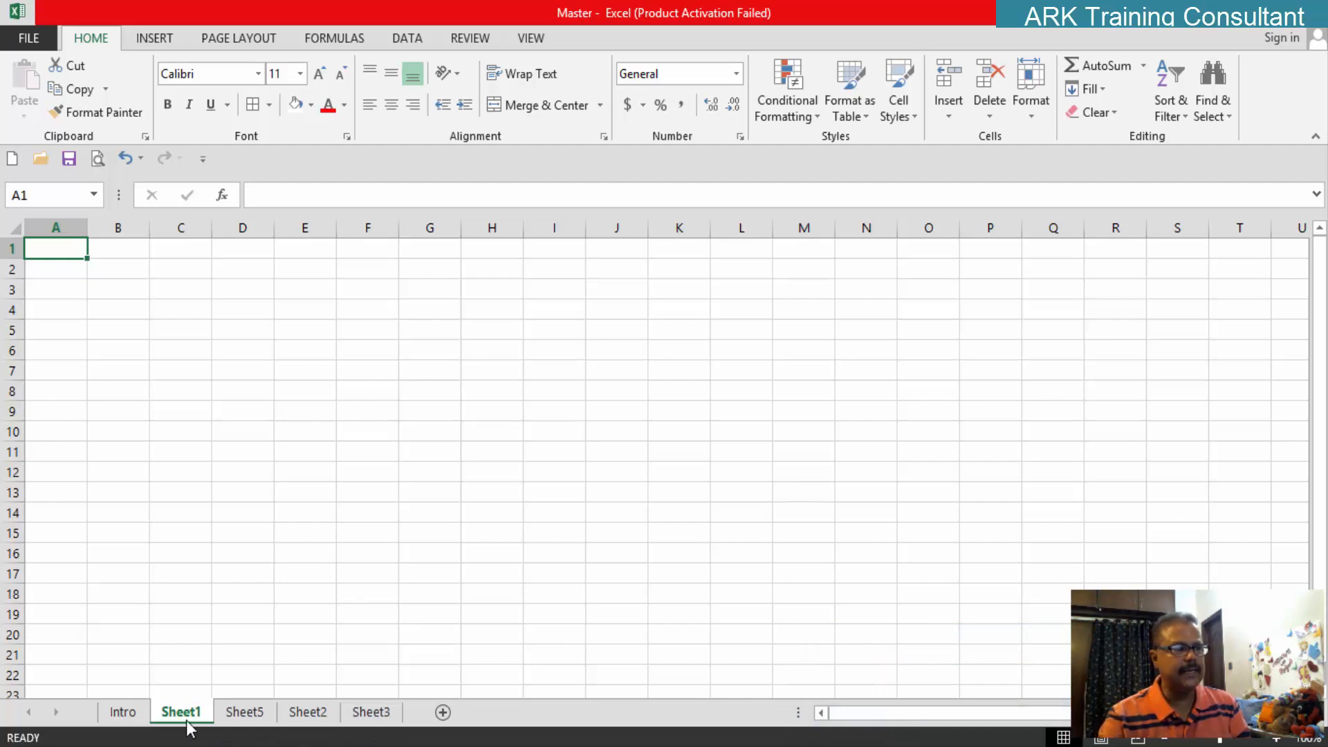
Step: Check the new blank Sheet1 against Sheet5 and return to the data table on Sheet5
left_click(241, 713)
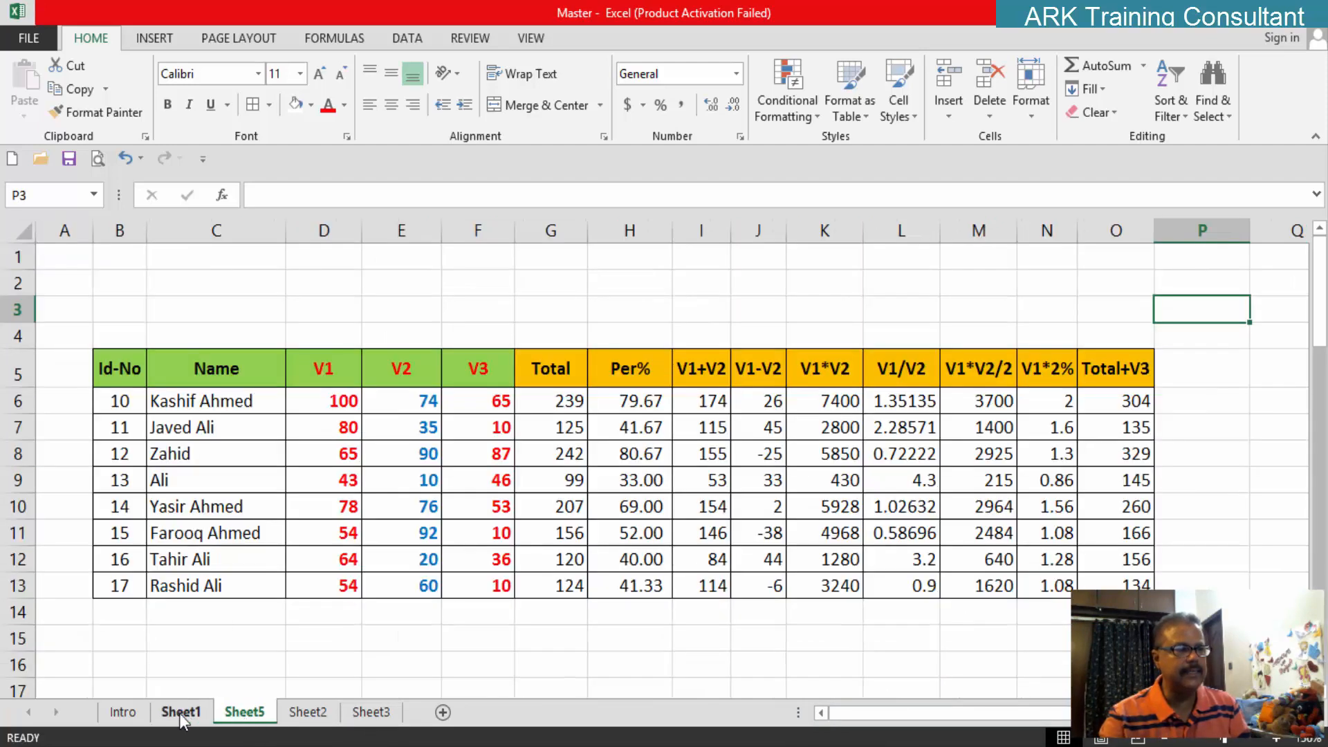
left_click(180, 713)
left_click(238, 712)
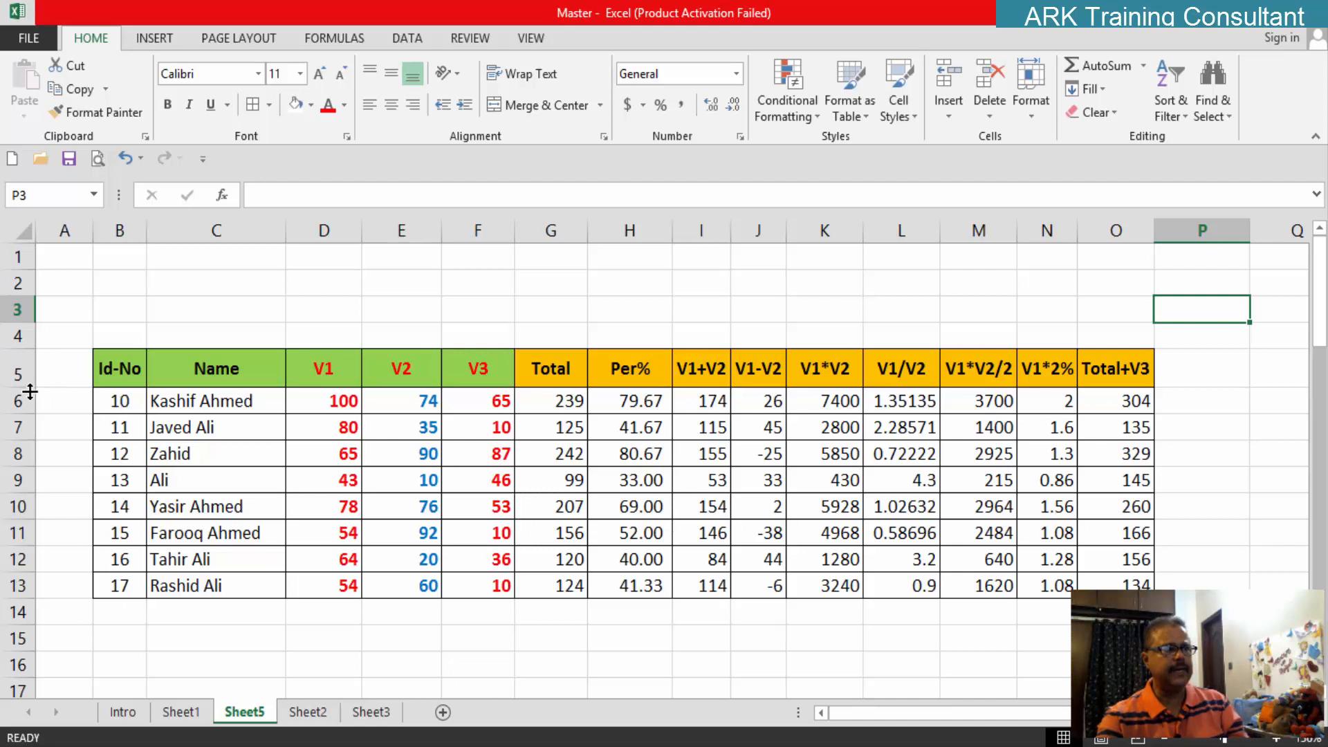
Step: Enlarge header row 5 by hand, autofit its height, and make it slightly taller than the text
left_click_drag(24, 387, 24, 429)
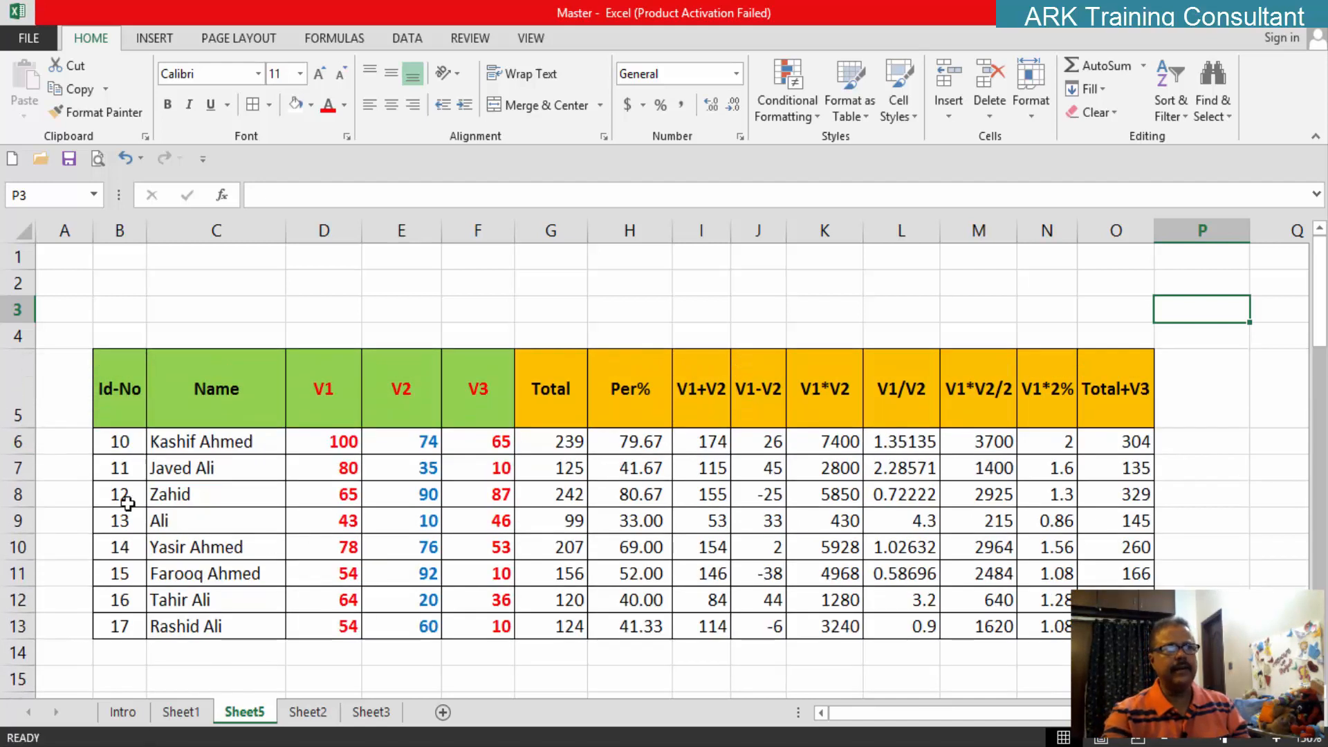
double_click(17, 429)
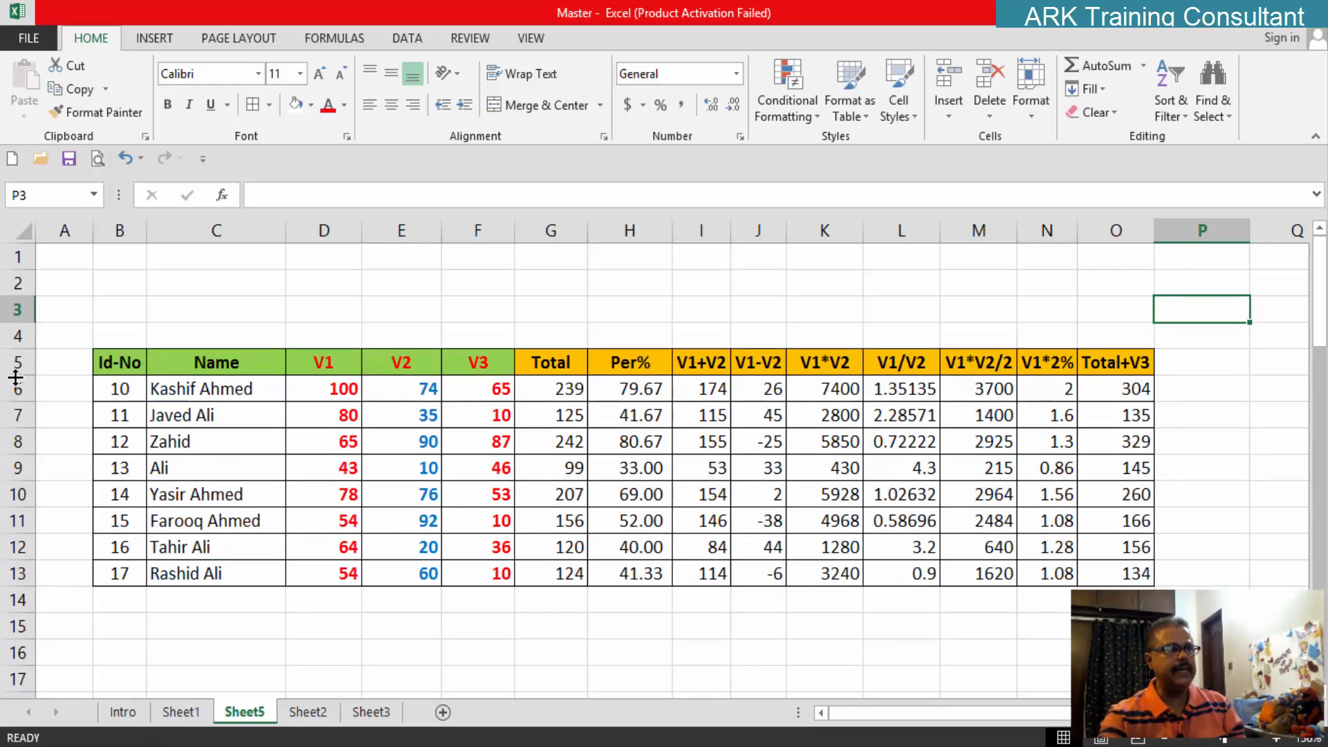
left_click_drag(15, 377, 15, 385)
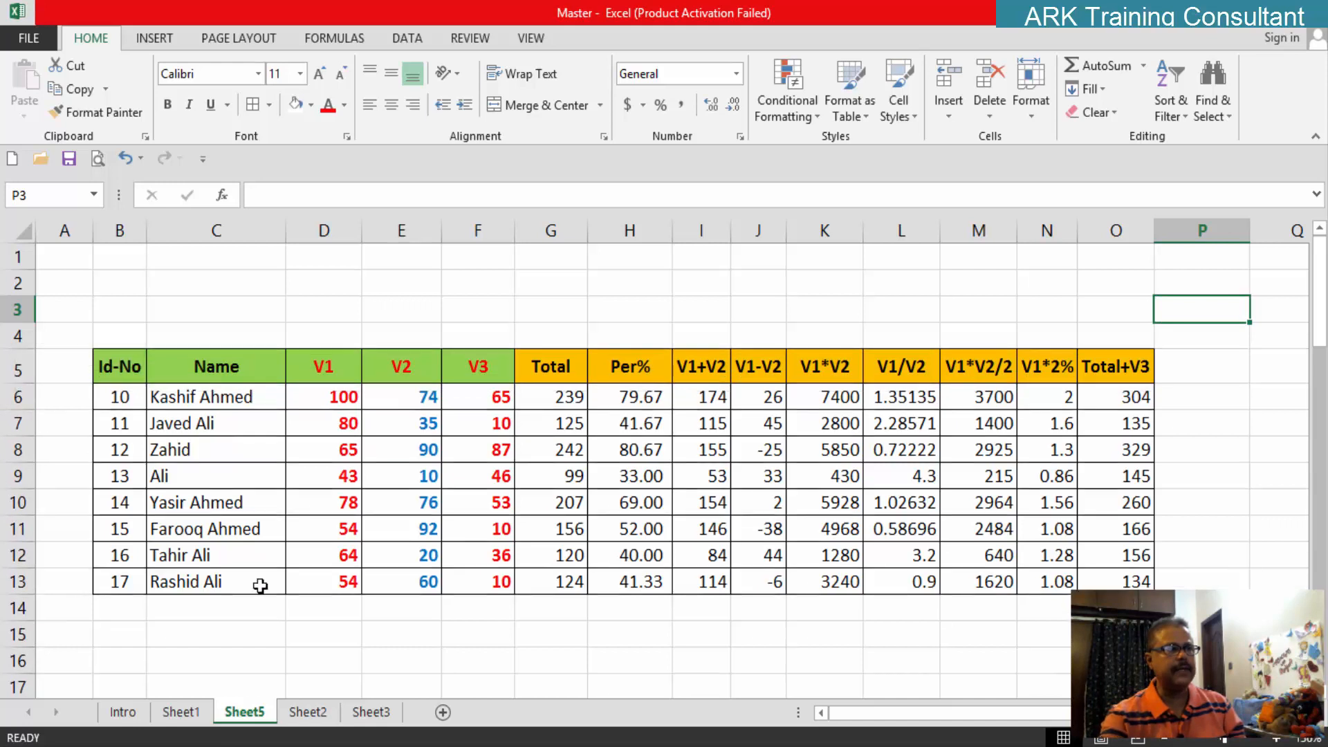
left_click(334, 618)
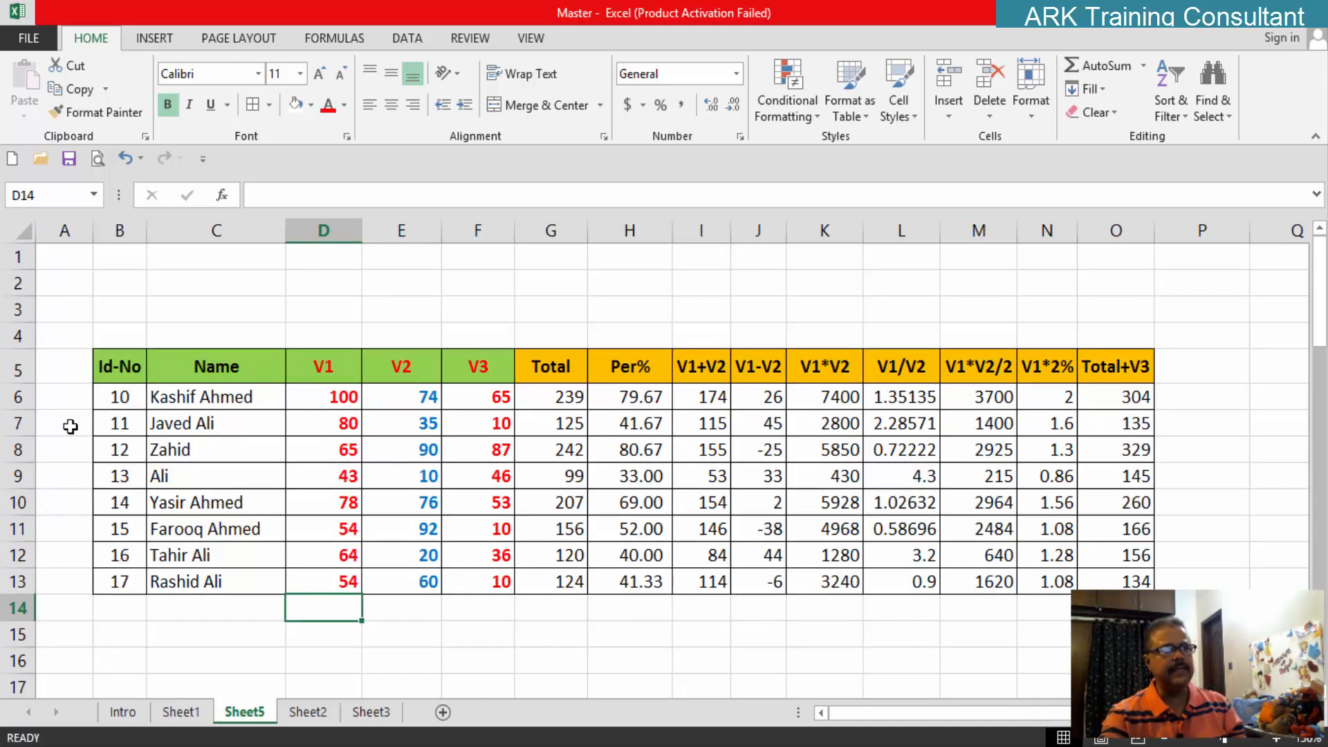
left_click_drag(17, 411, 17, 411)
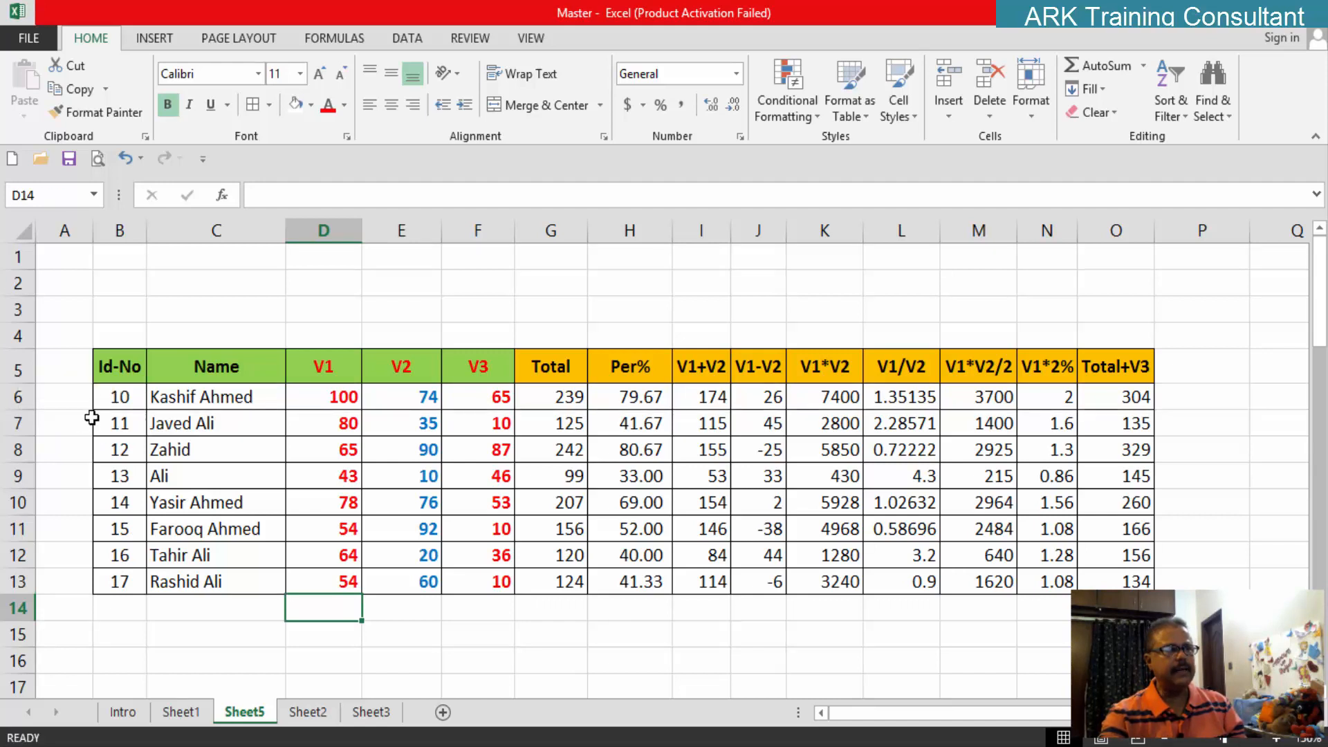
Step: Set the row height of data rows 6 to 13 to exactly 20
left_click_drag(113, 397, 119, 583)
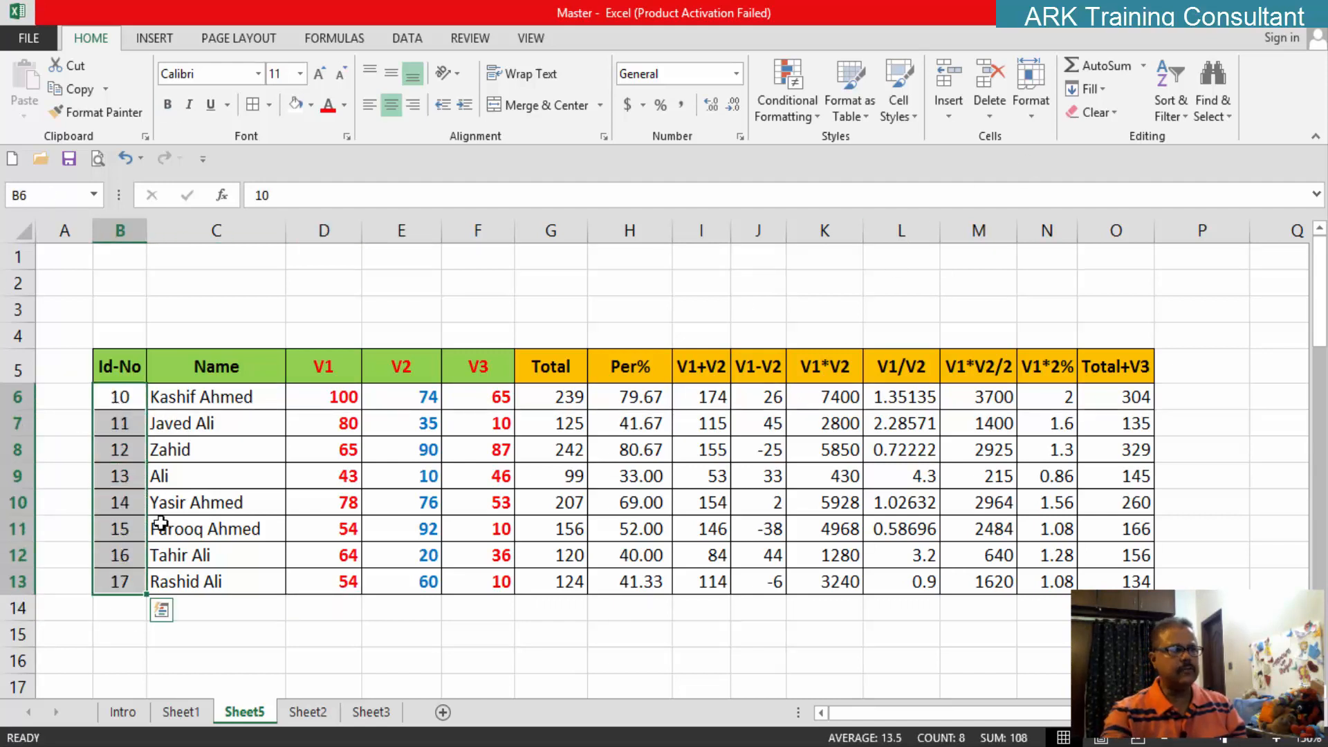
left_click(1032, 116)
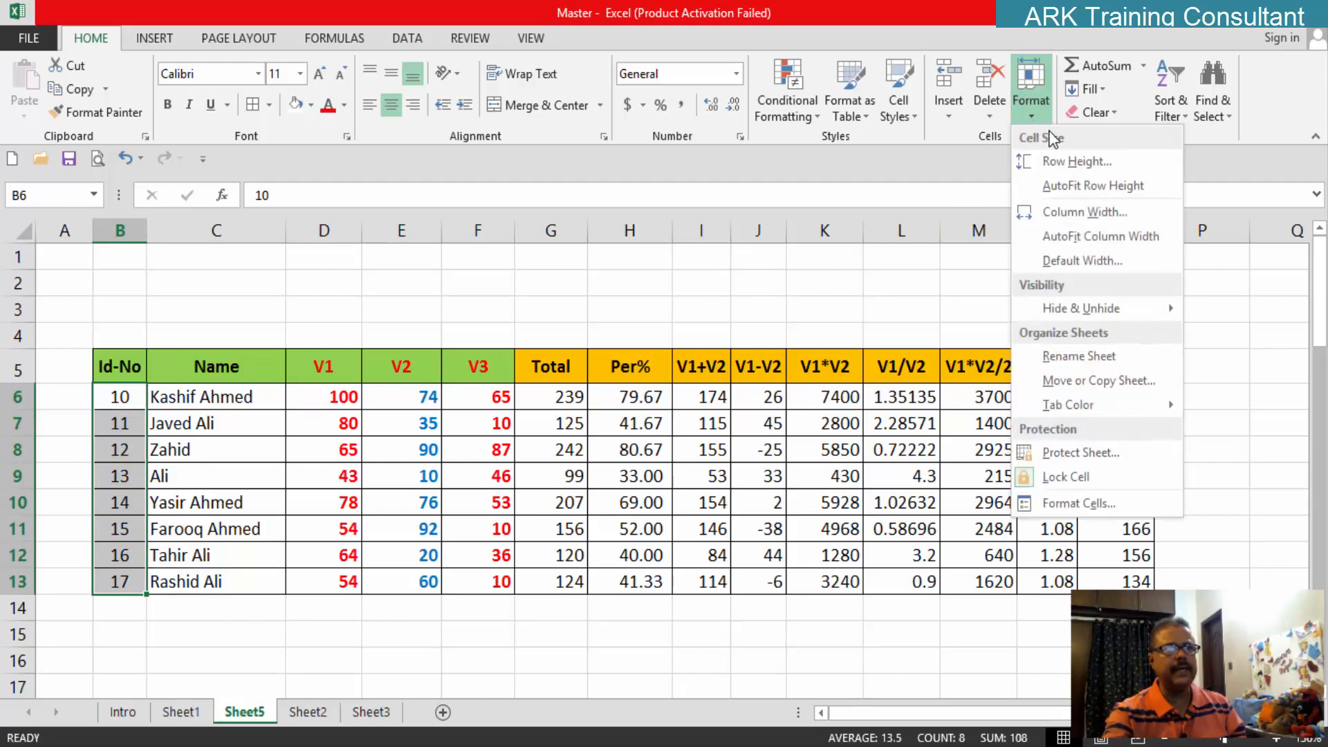
left_click(1065, 163)
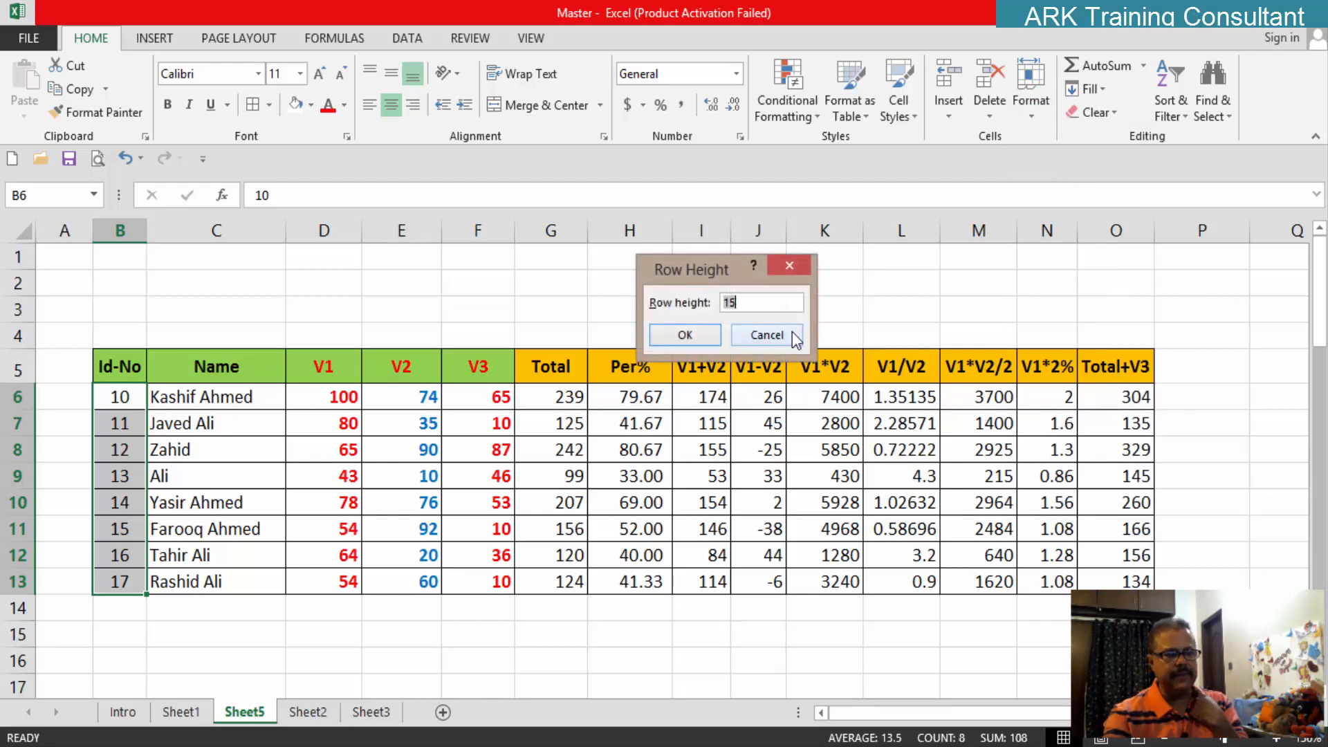
type("20")
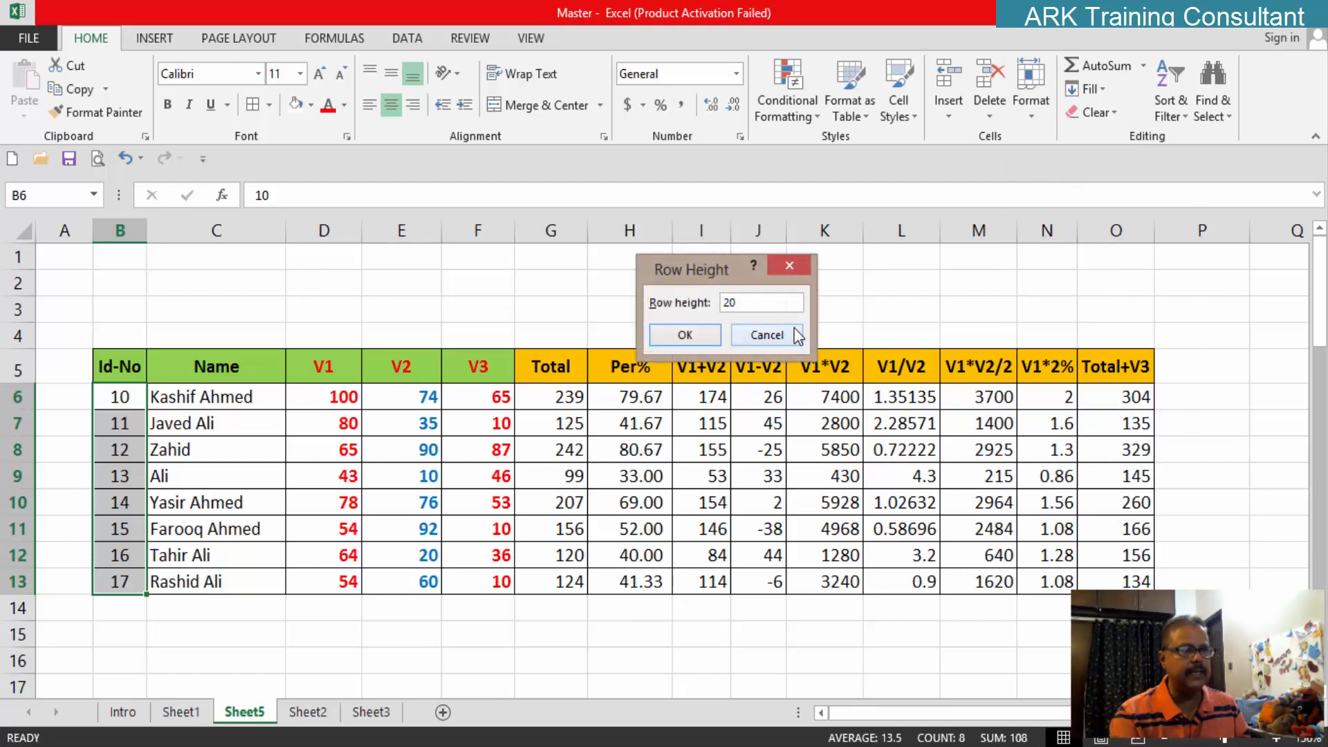
key("Return")
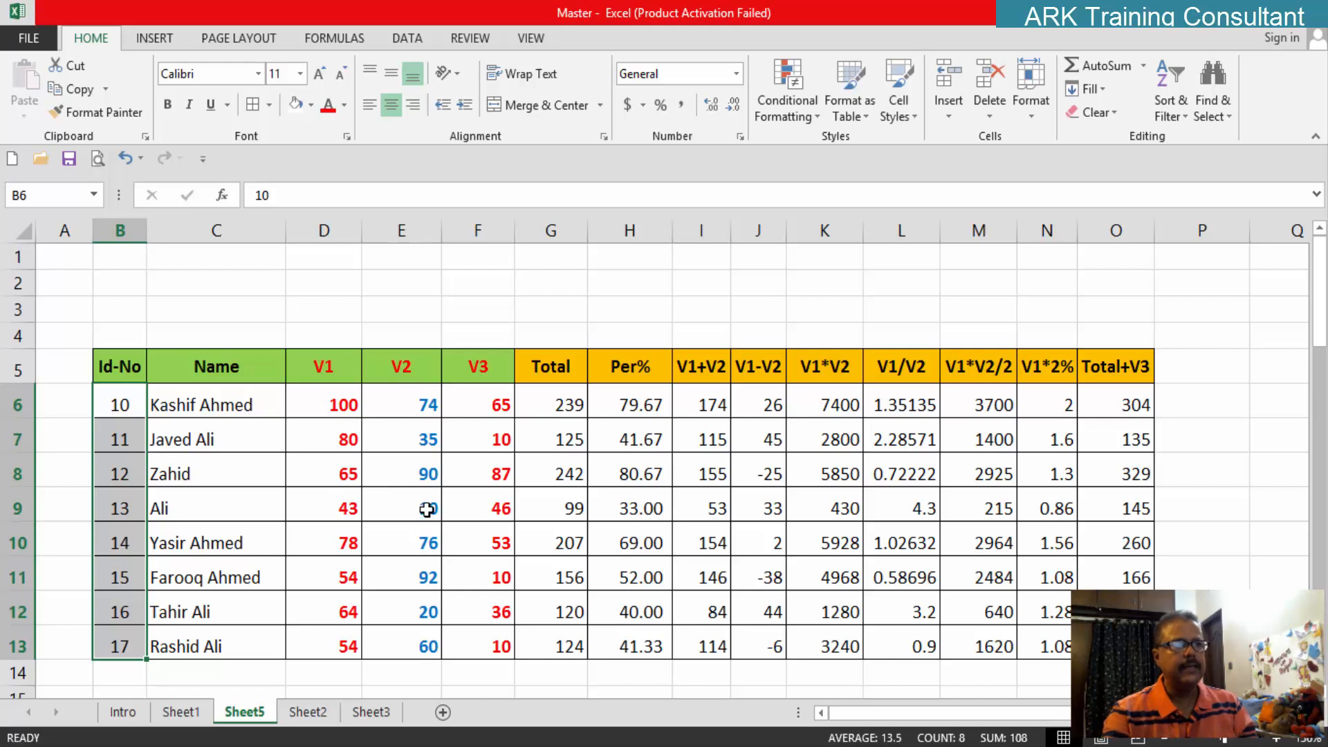
Step: Undo the row height change on rows 6 to 13 and clear the range selection
key("ctrl+z")
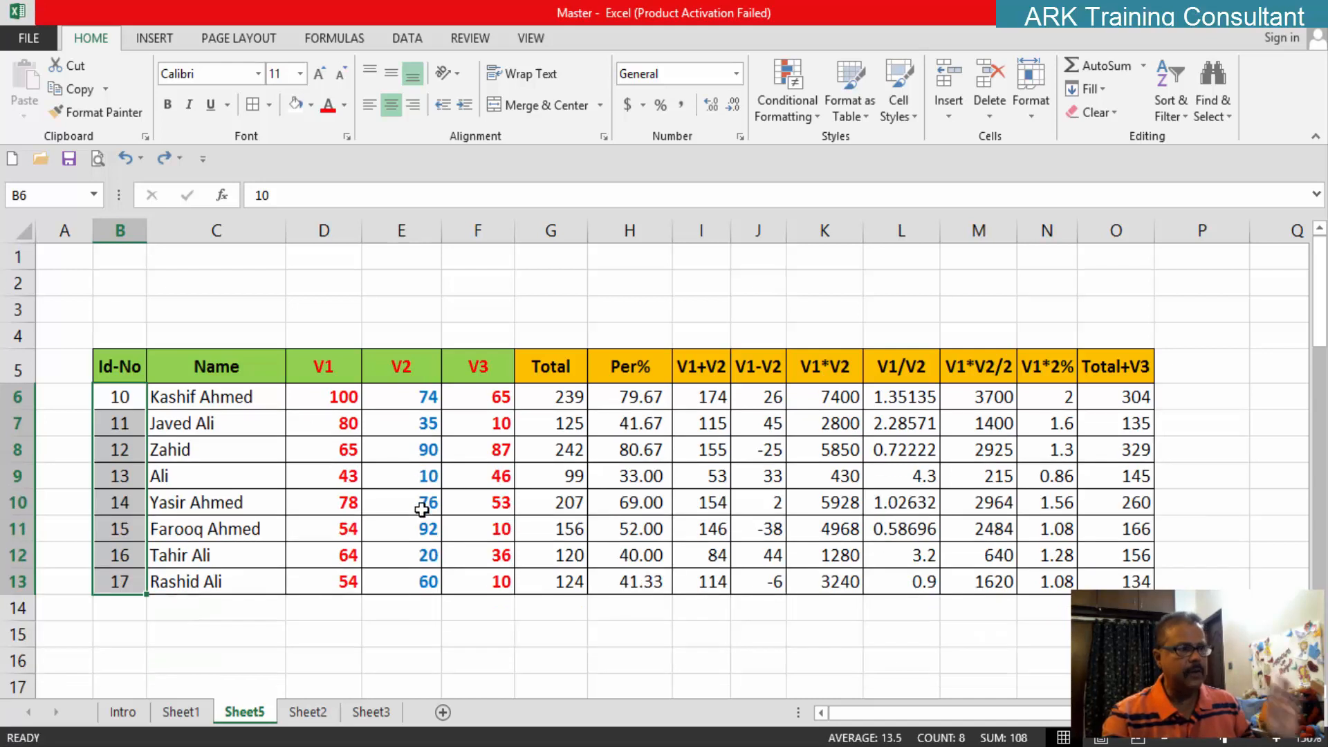
left_click(530, 483)
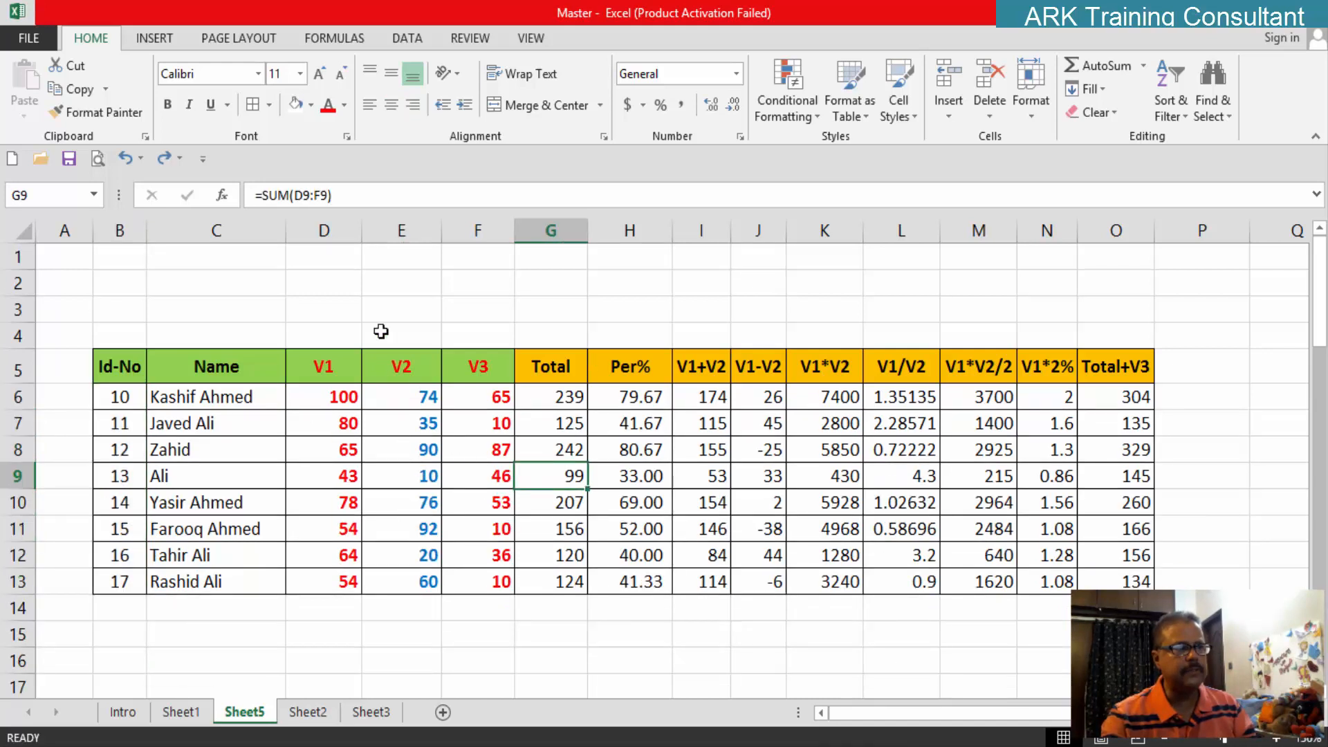
Step: Check the current width of column D at its border without resizing it
left_click_drag(359, 236, 360, 235)
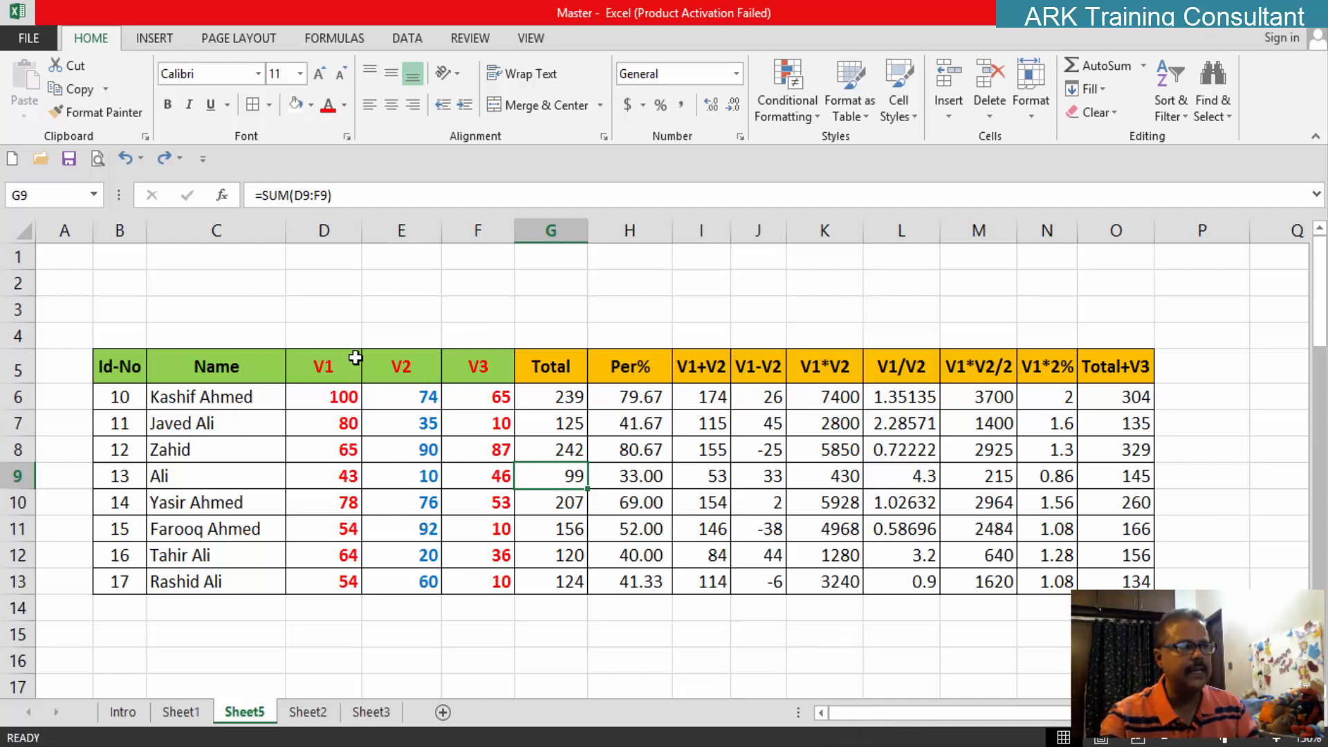
left_click_drag(359, 233, 360, 233)
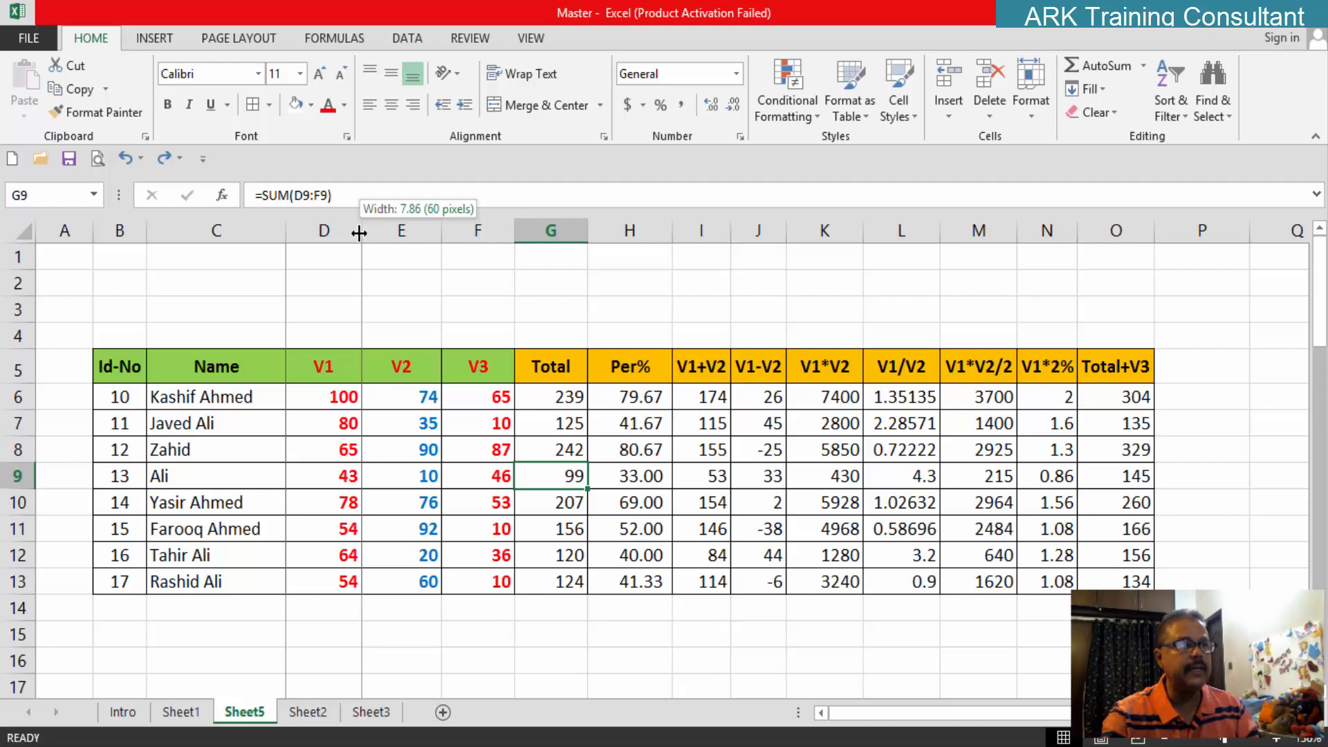
left_click_drag(359, 233, 359, 231)
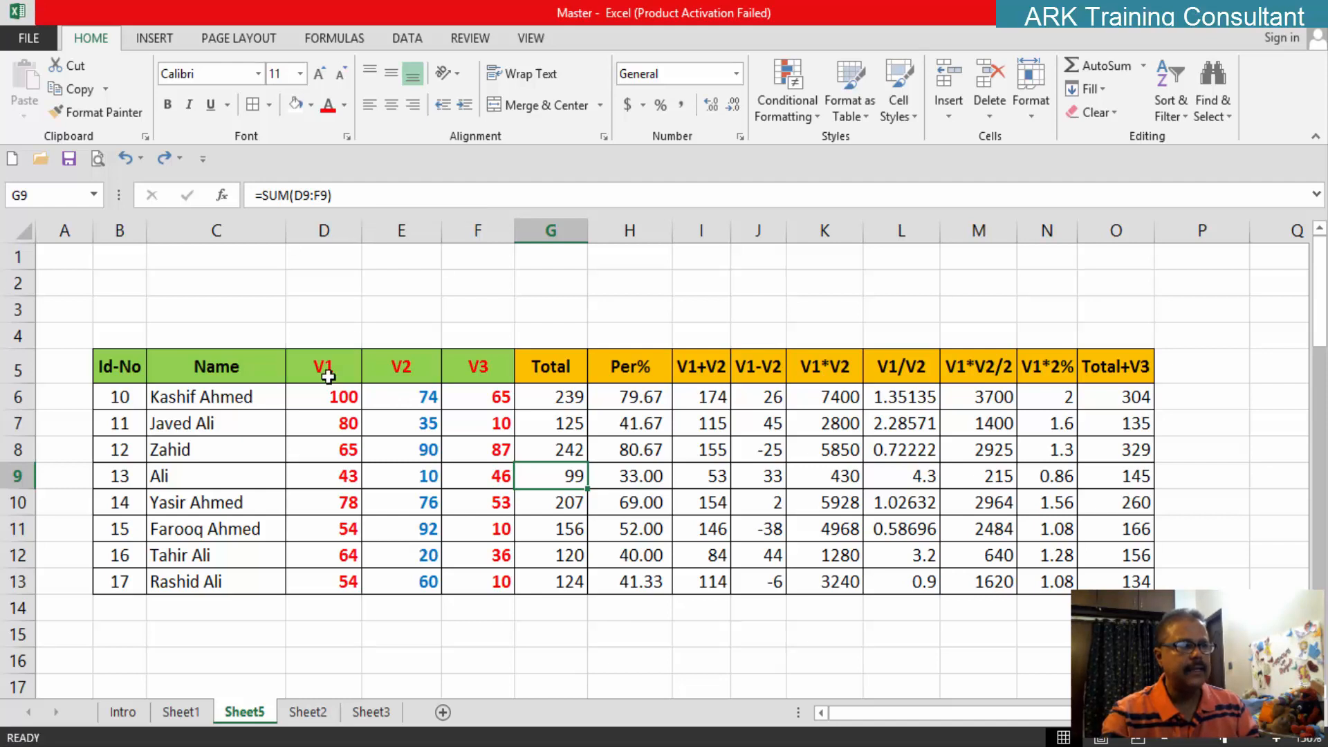
Step: Set the width of the V1, V2 and V3 columns (D to F) to 6
left_click_drag(339, 365, 472, 366)
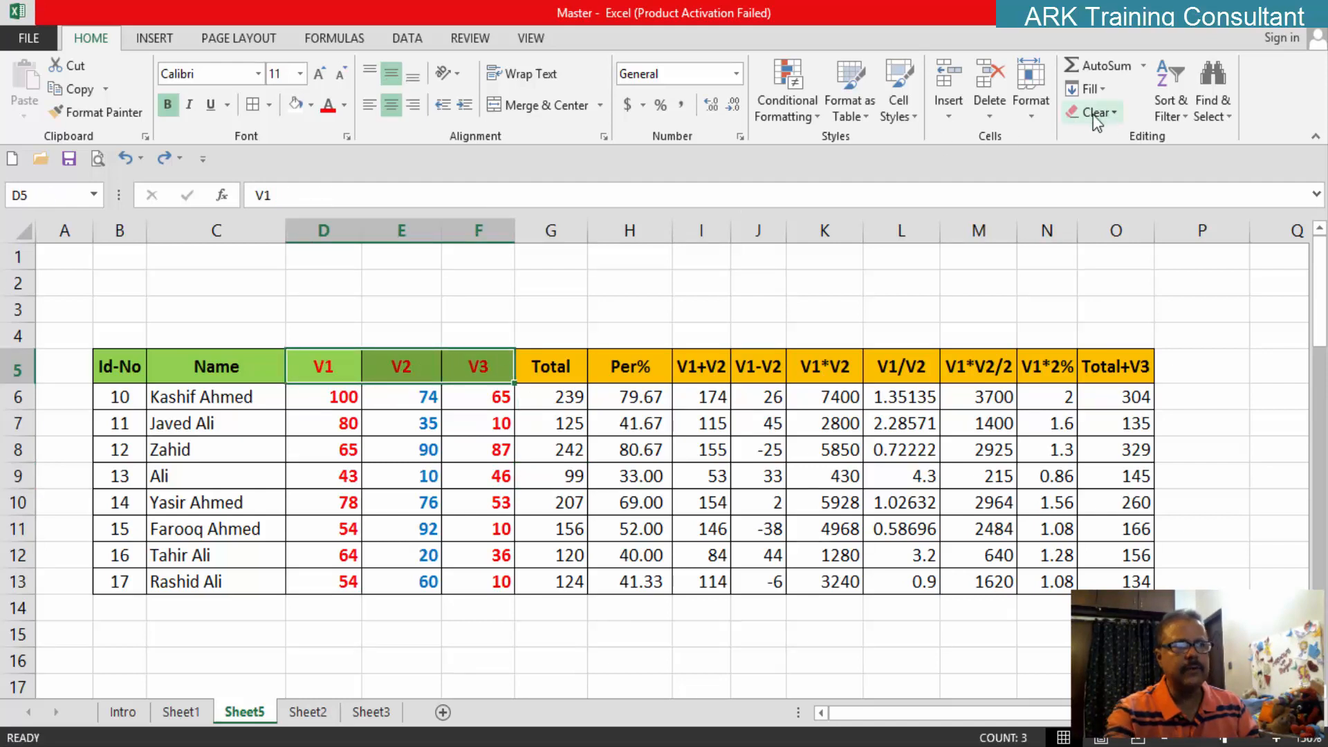
left_click(1031, 122)
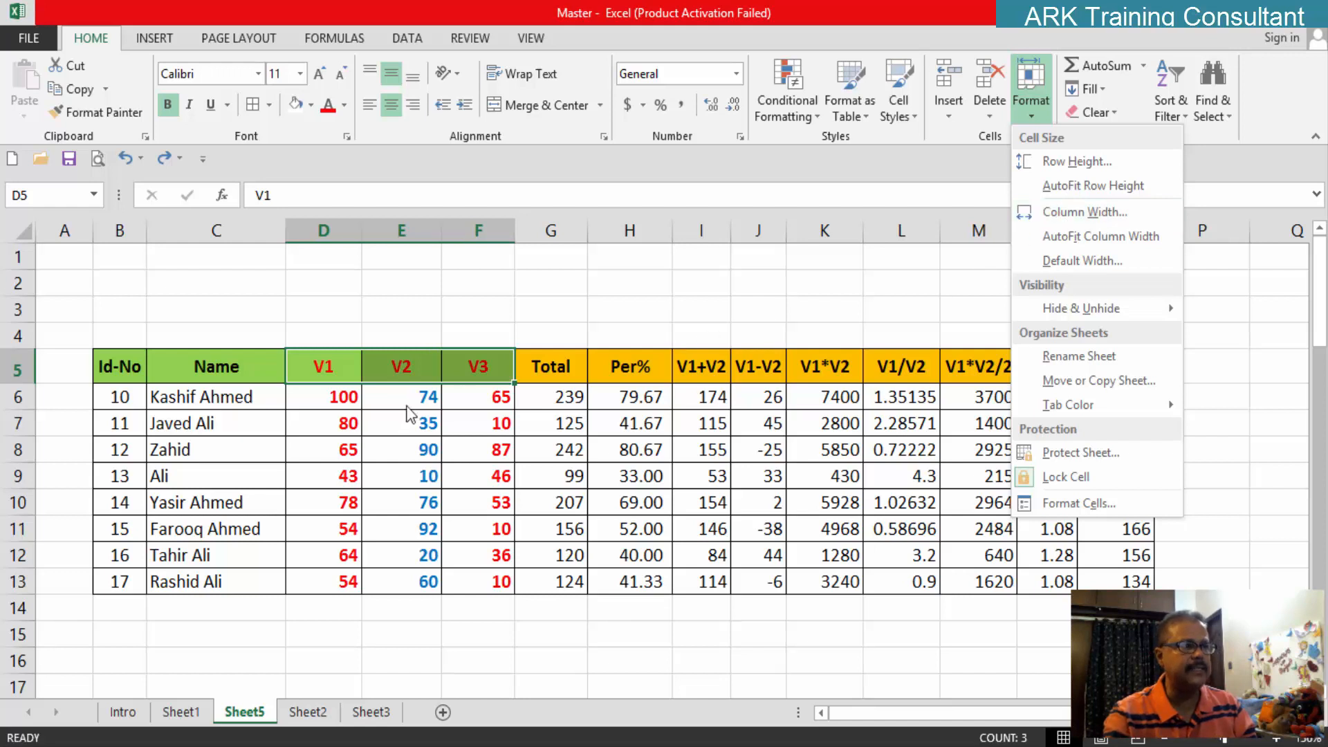
left_click(1103, 212)
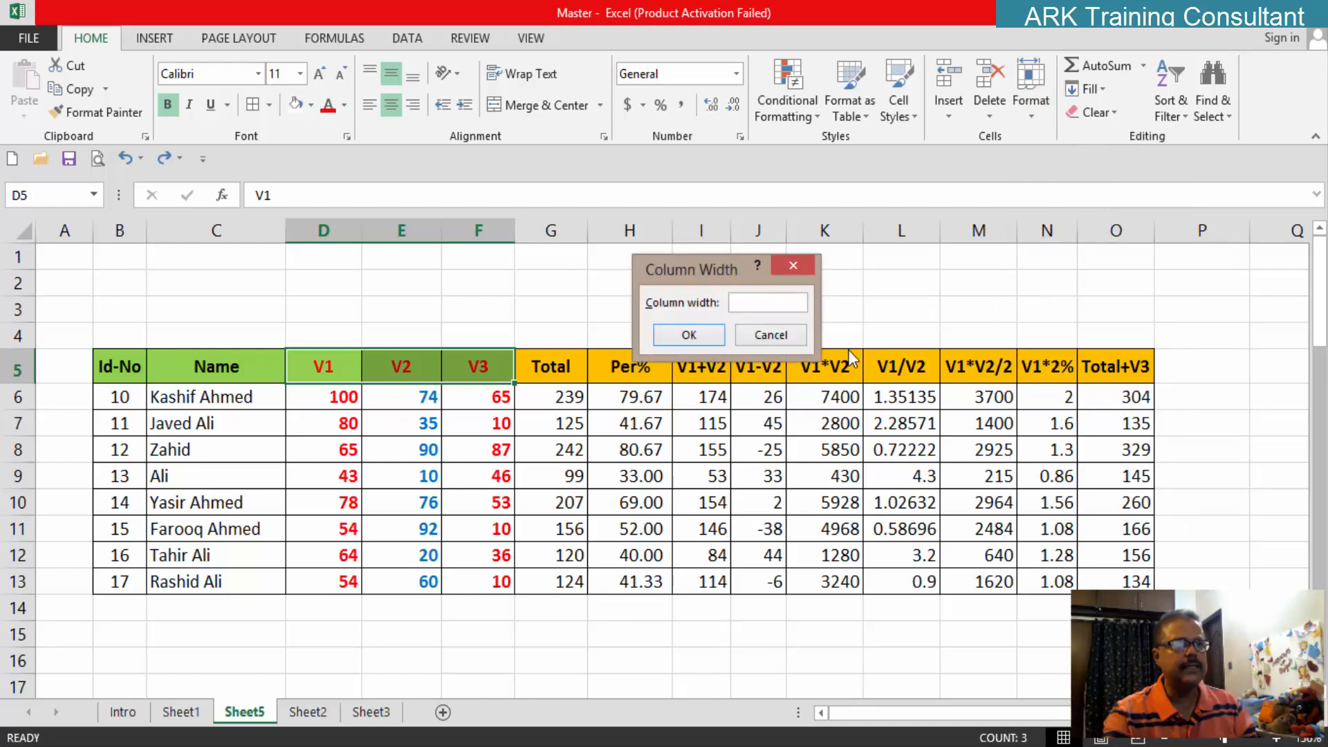
type("6")
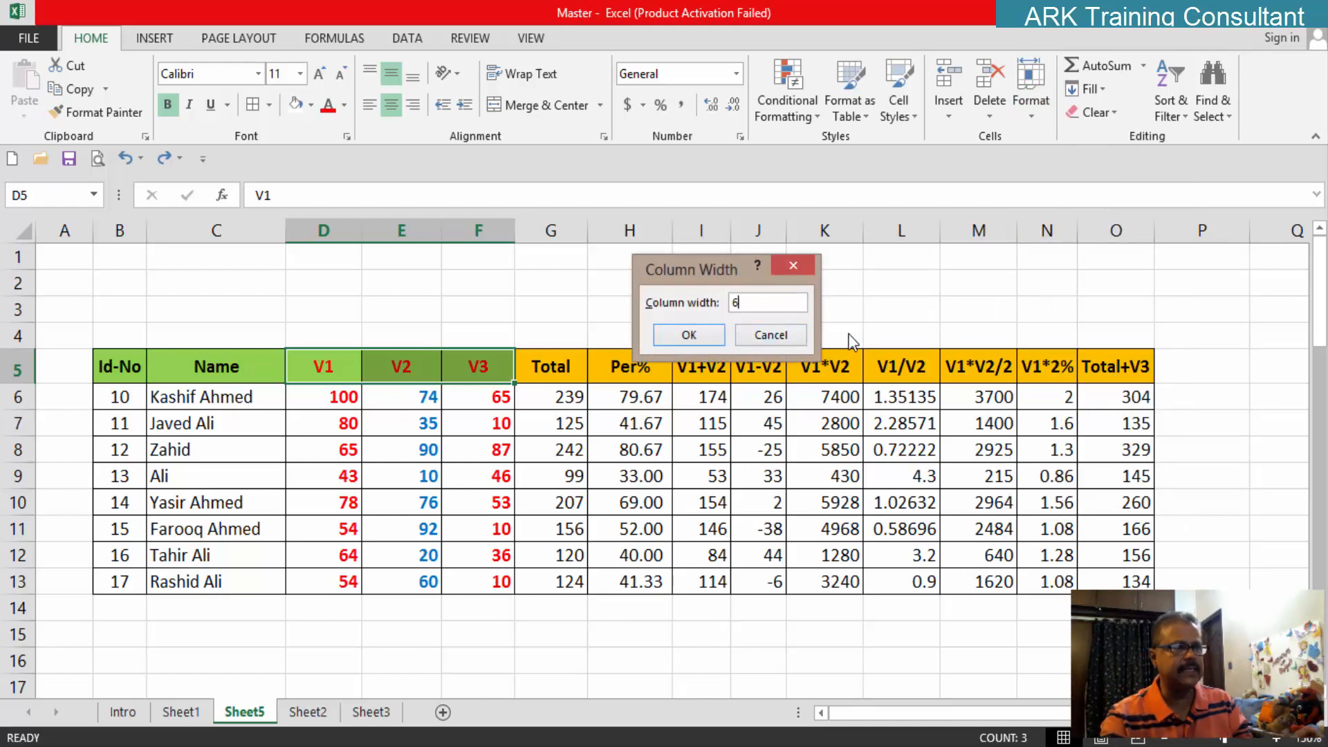
left_click(690, 336)
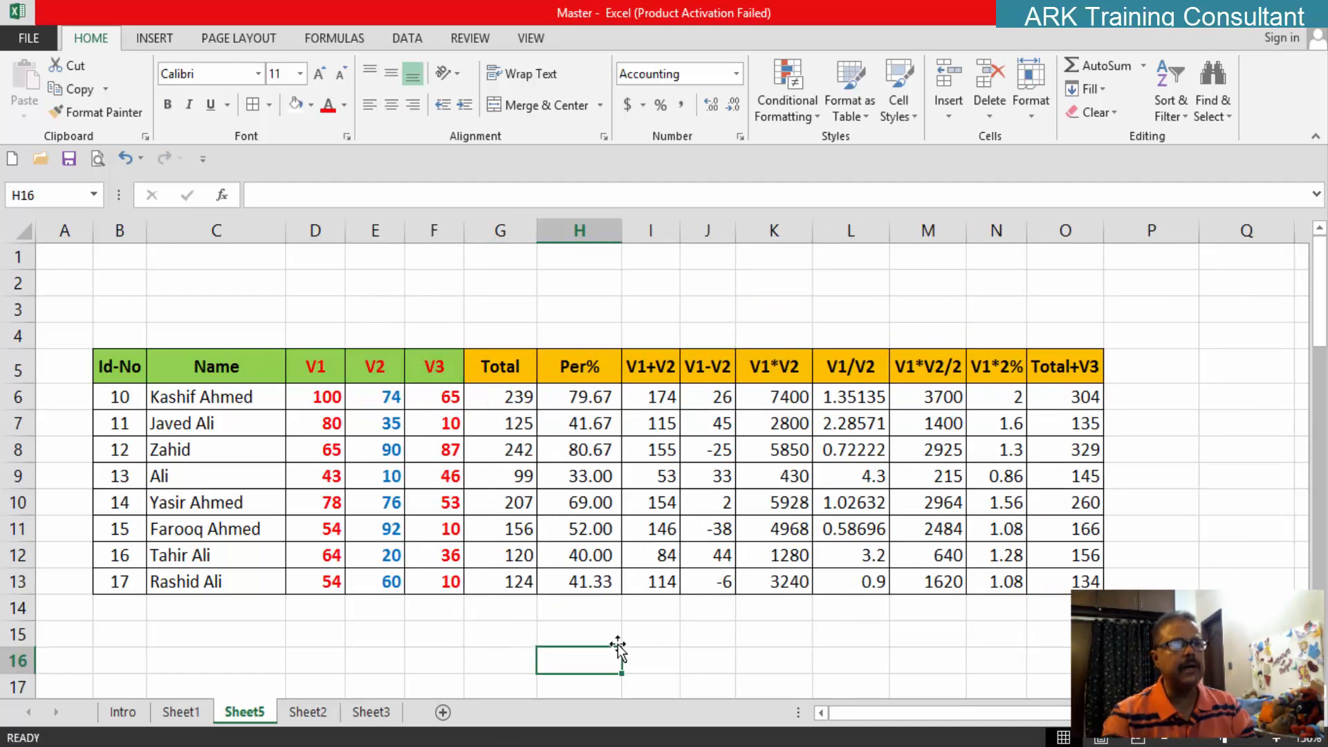
Step: Set the width of the columns from Total to Total+V3 (G to O) to 10
left_click_drag(501, 371, 1050, 367)
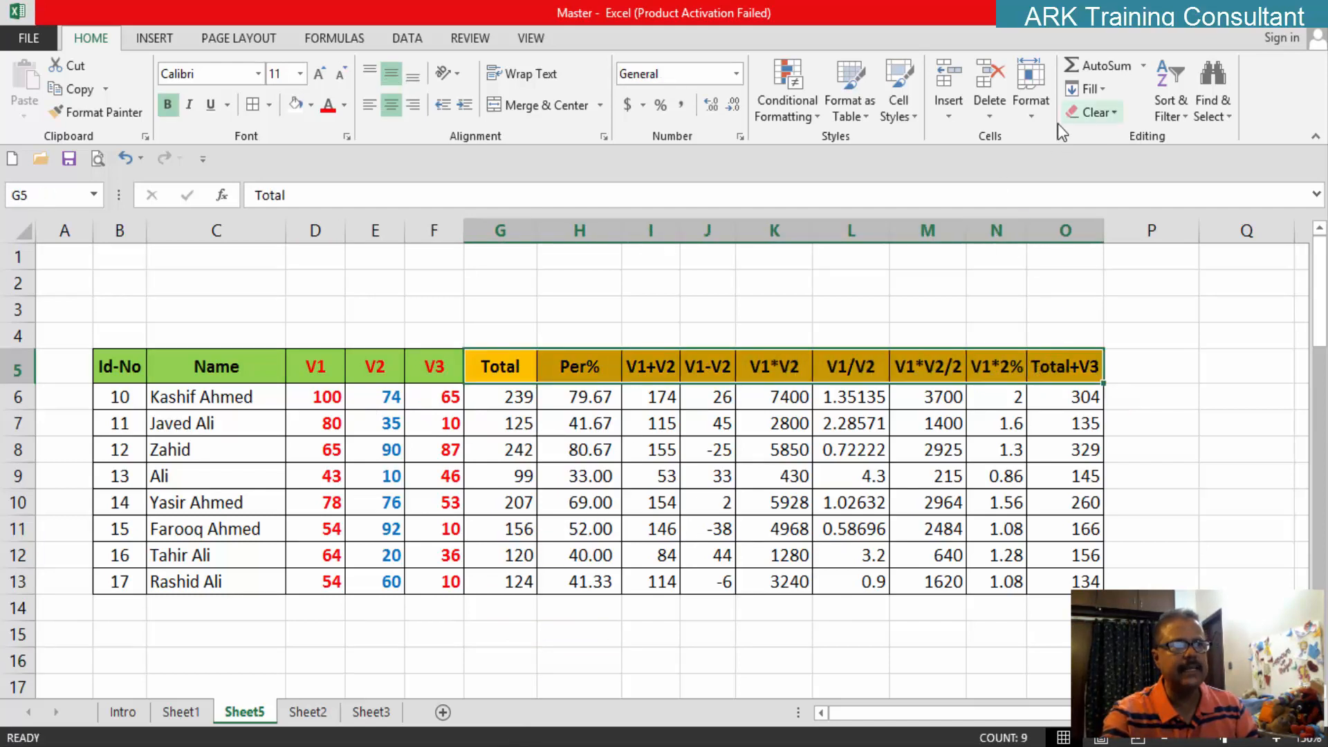
left_click(1030, 114)
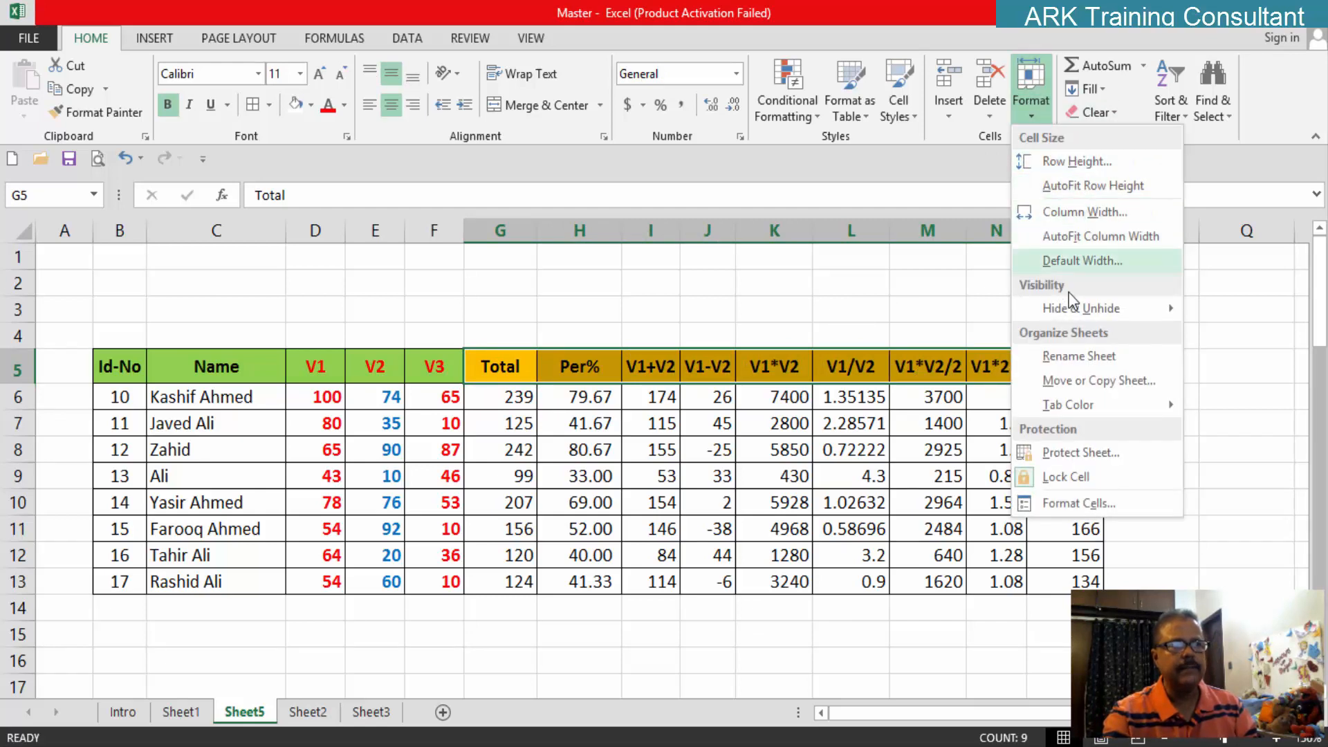
left_click(1087, 216)
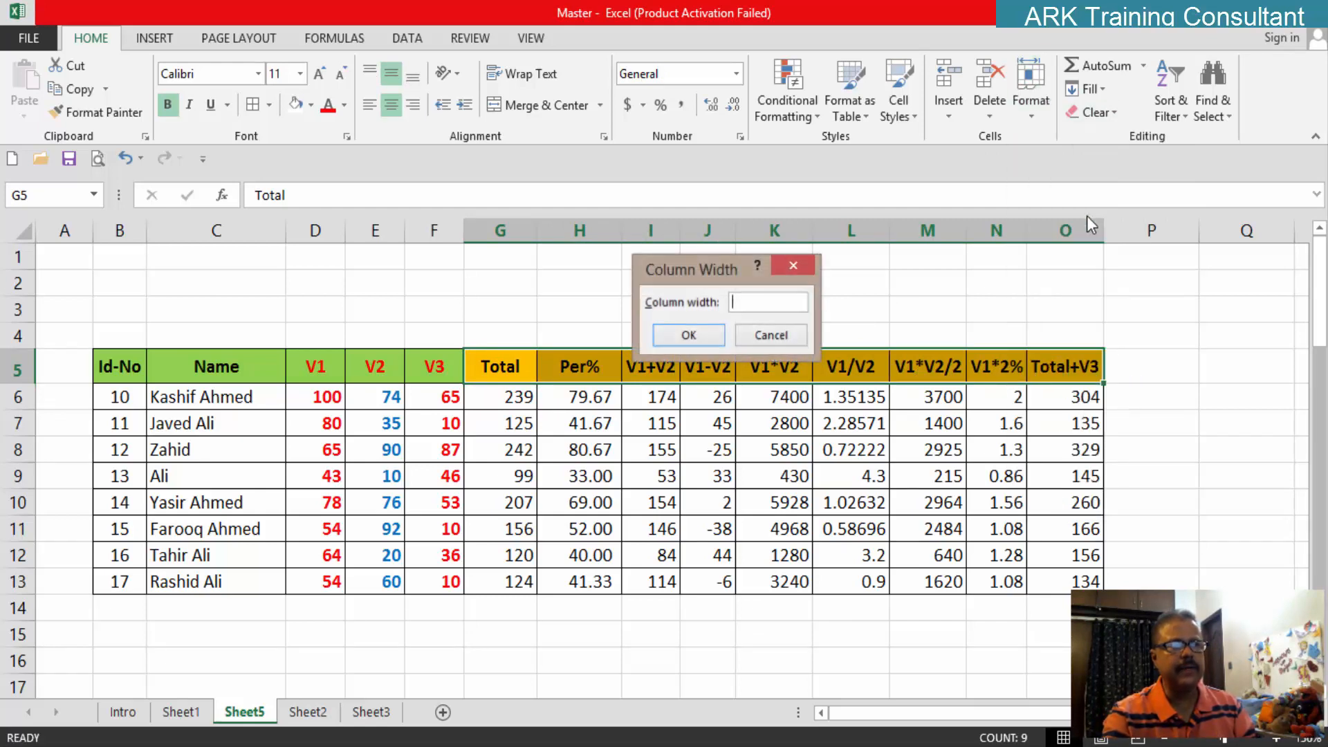
type("18")
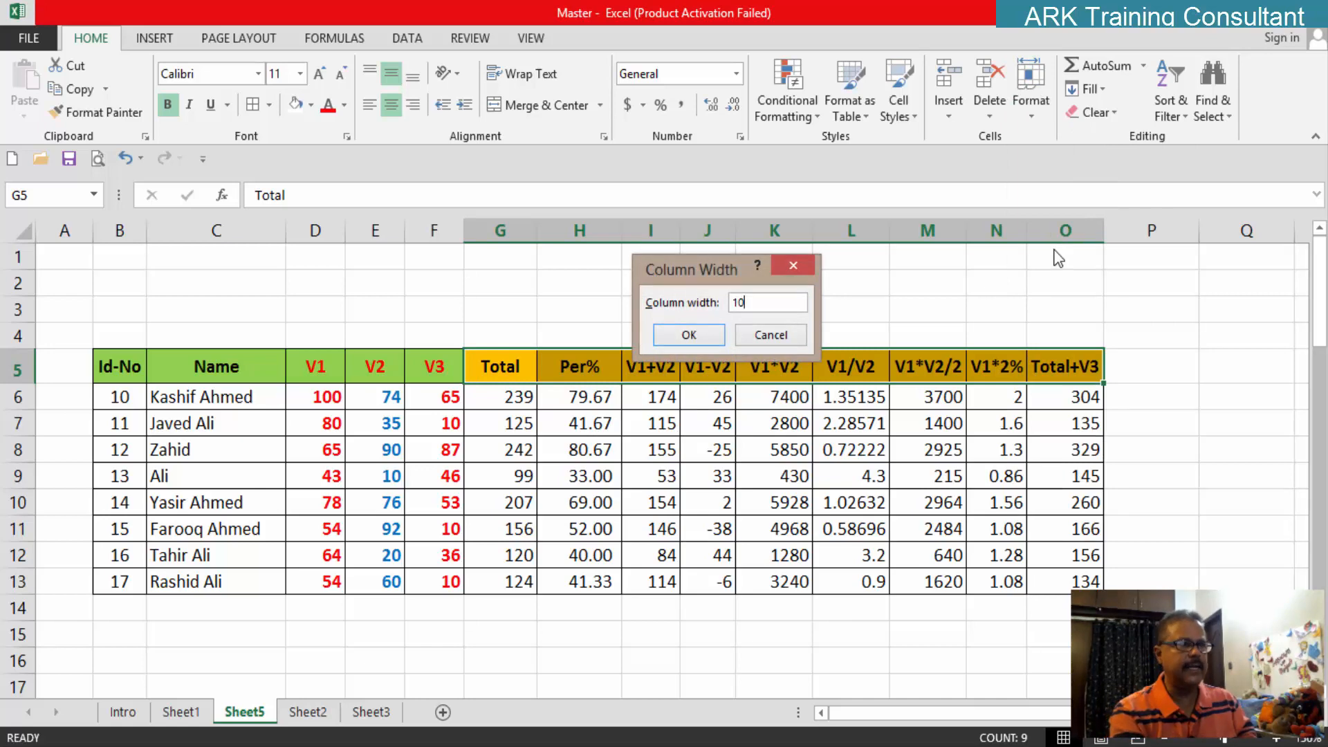
key("Return")
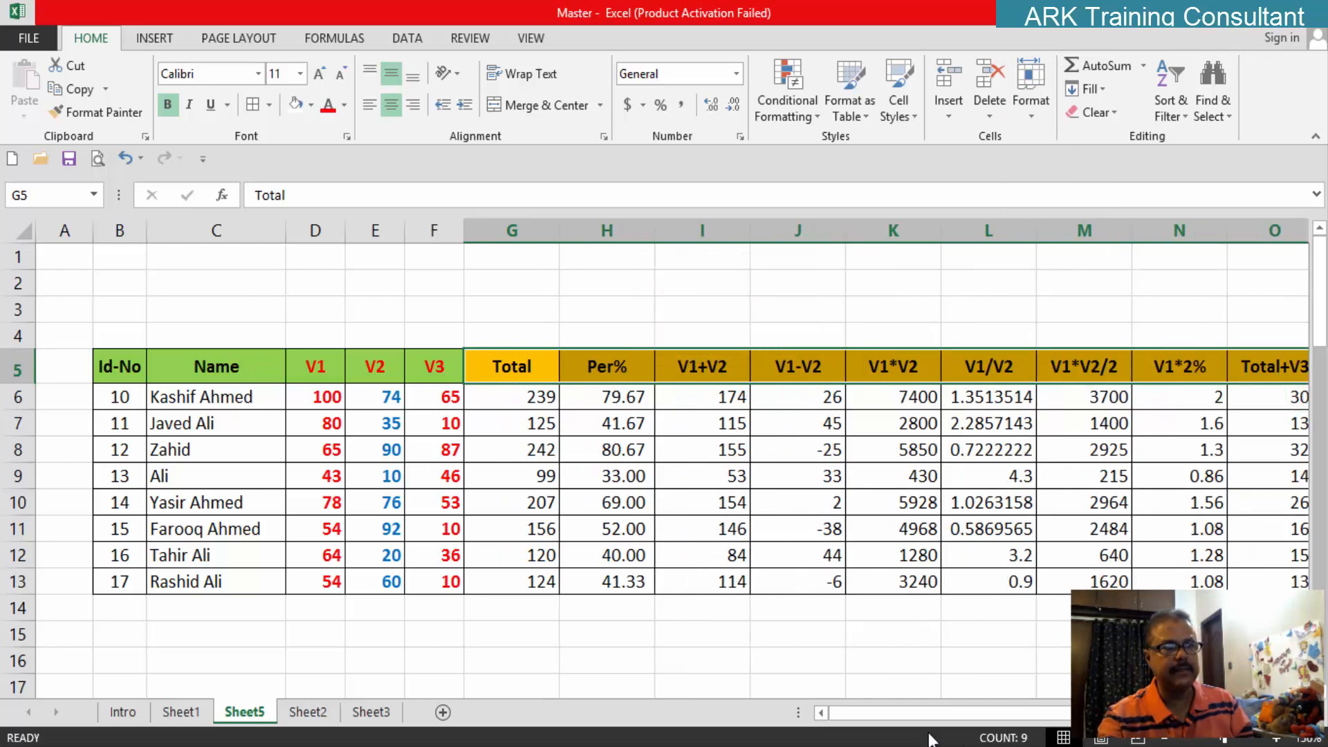
Step: Reduce the width of columns G to O to 9 and clear the header selection
scroll(1159, 532, "down", 1)
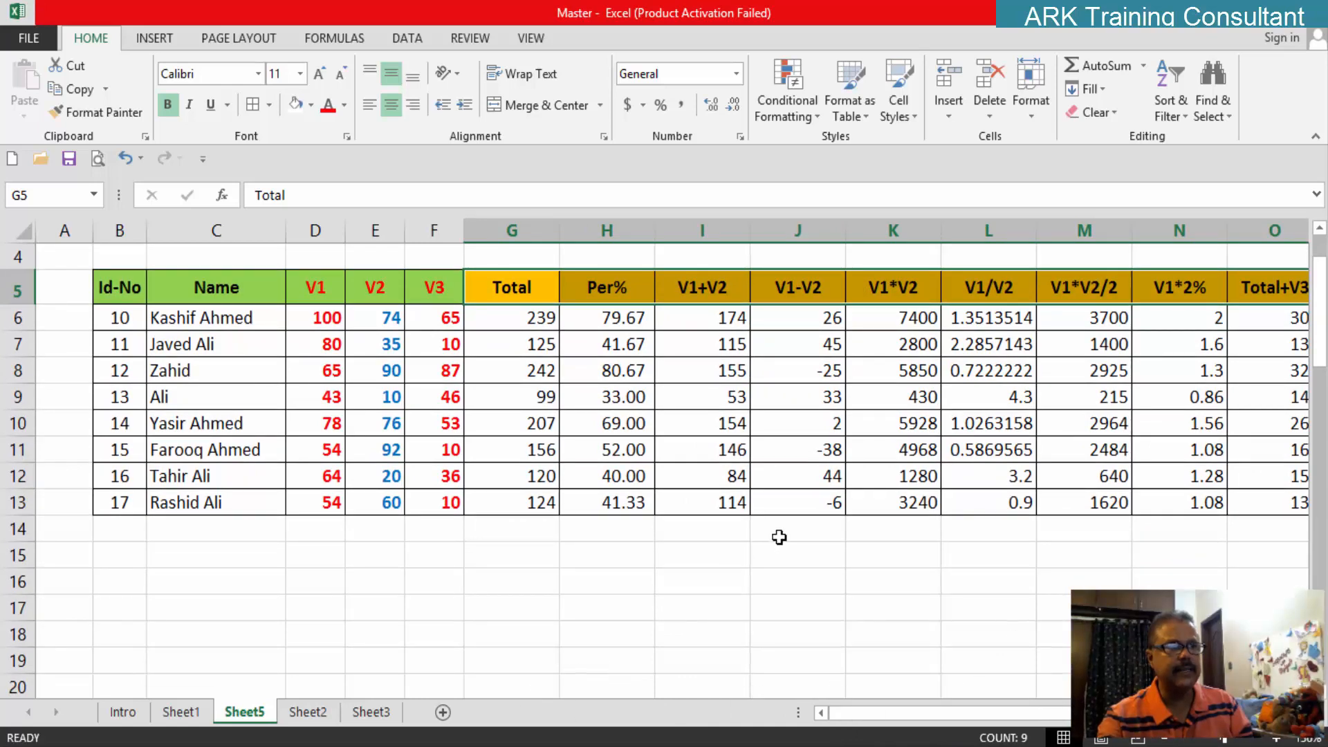
scroll(771, 516, "up", 1)
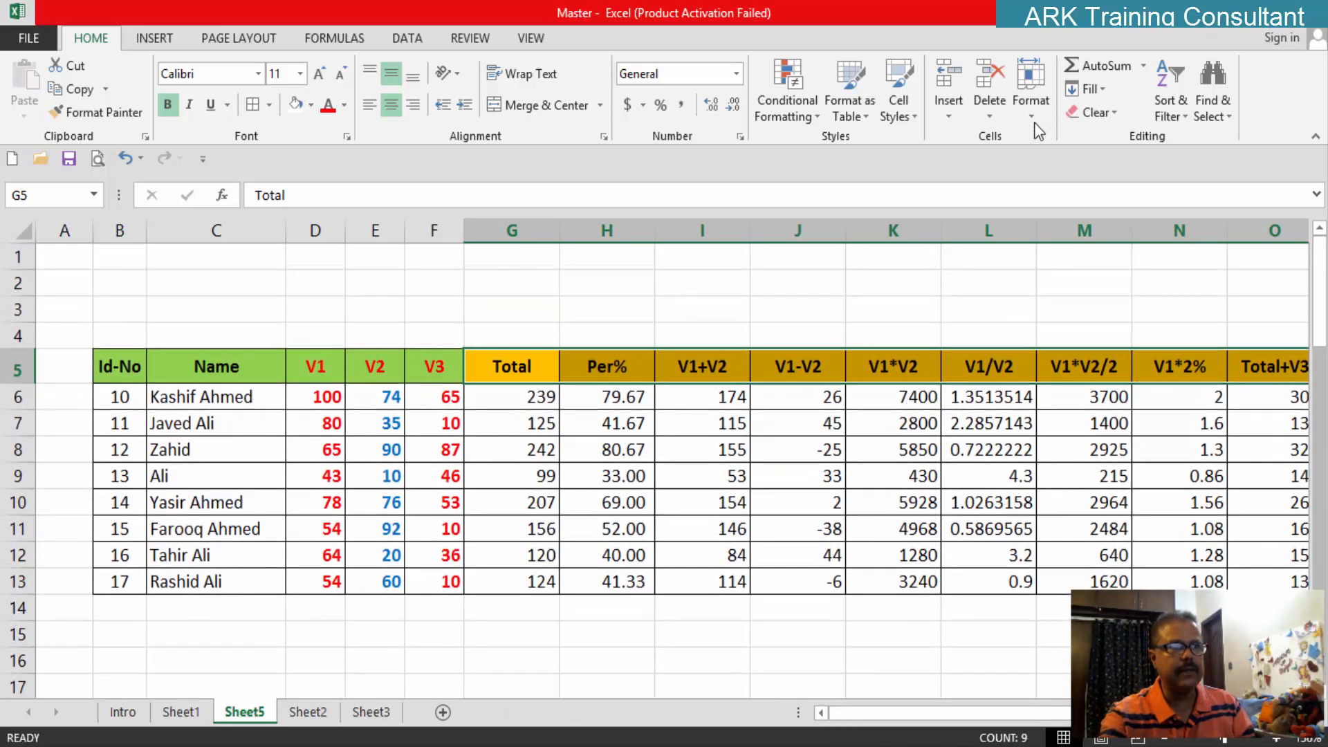
left_click(1032, 114)
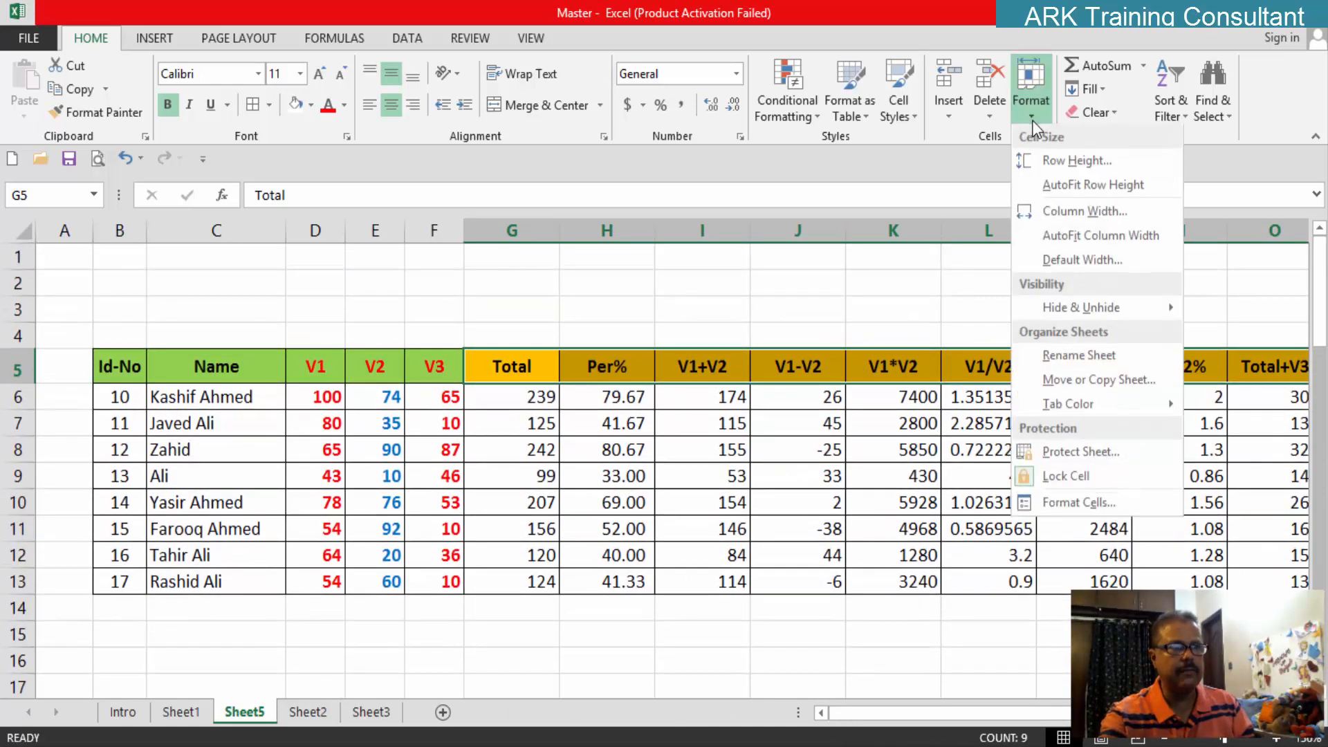
left_click(1062, 214)
key("BackSpace")
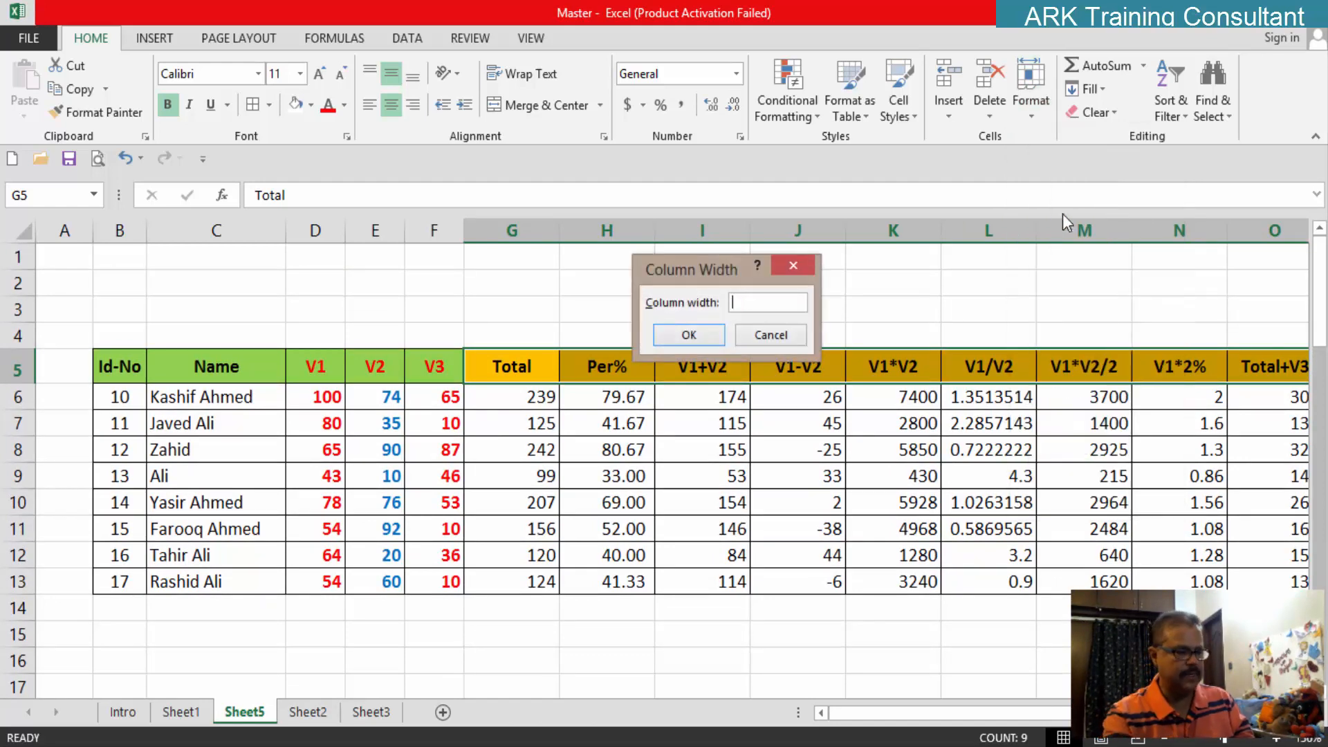
type("9")
key("Return")
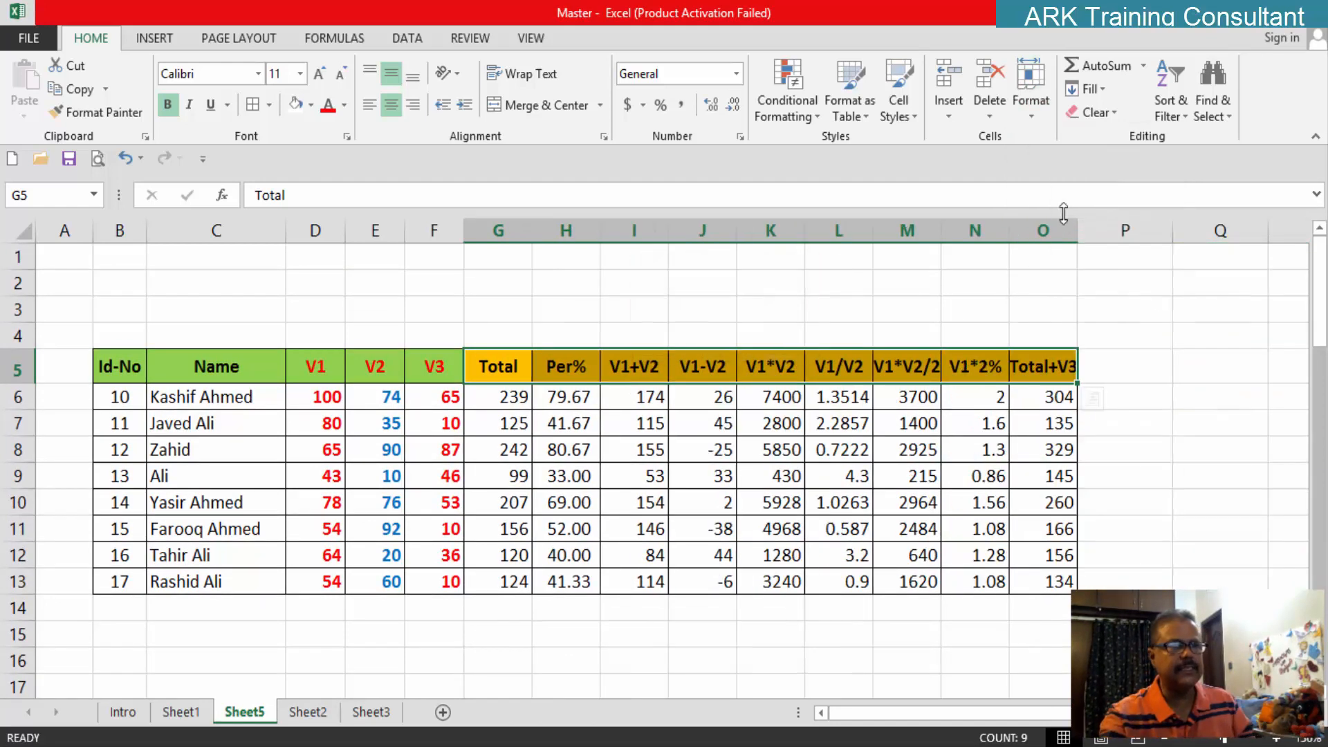
left_click(1197, 397)
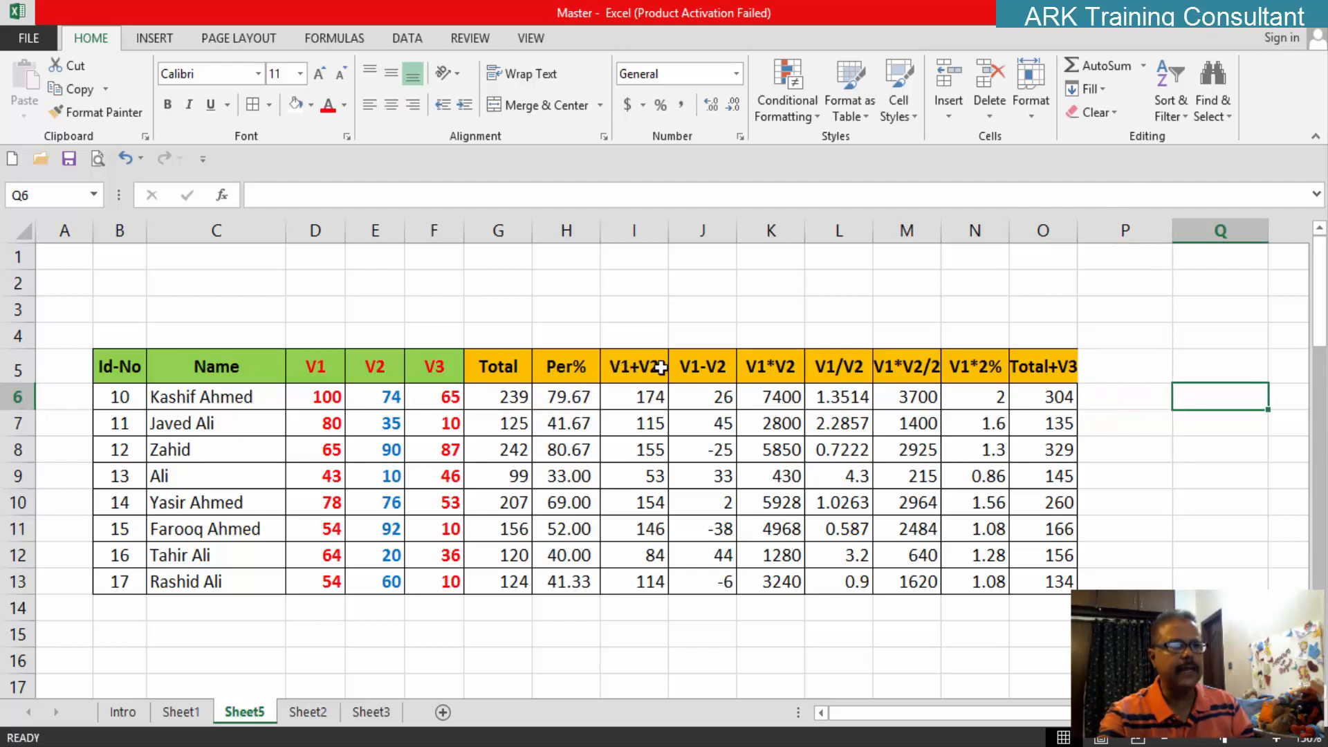
Step: Set the width of the columns from V1+V2 to Total+V3 (I to O) to 8 and clear the header selection
left_click_drag(649, 367, 1049, 367)
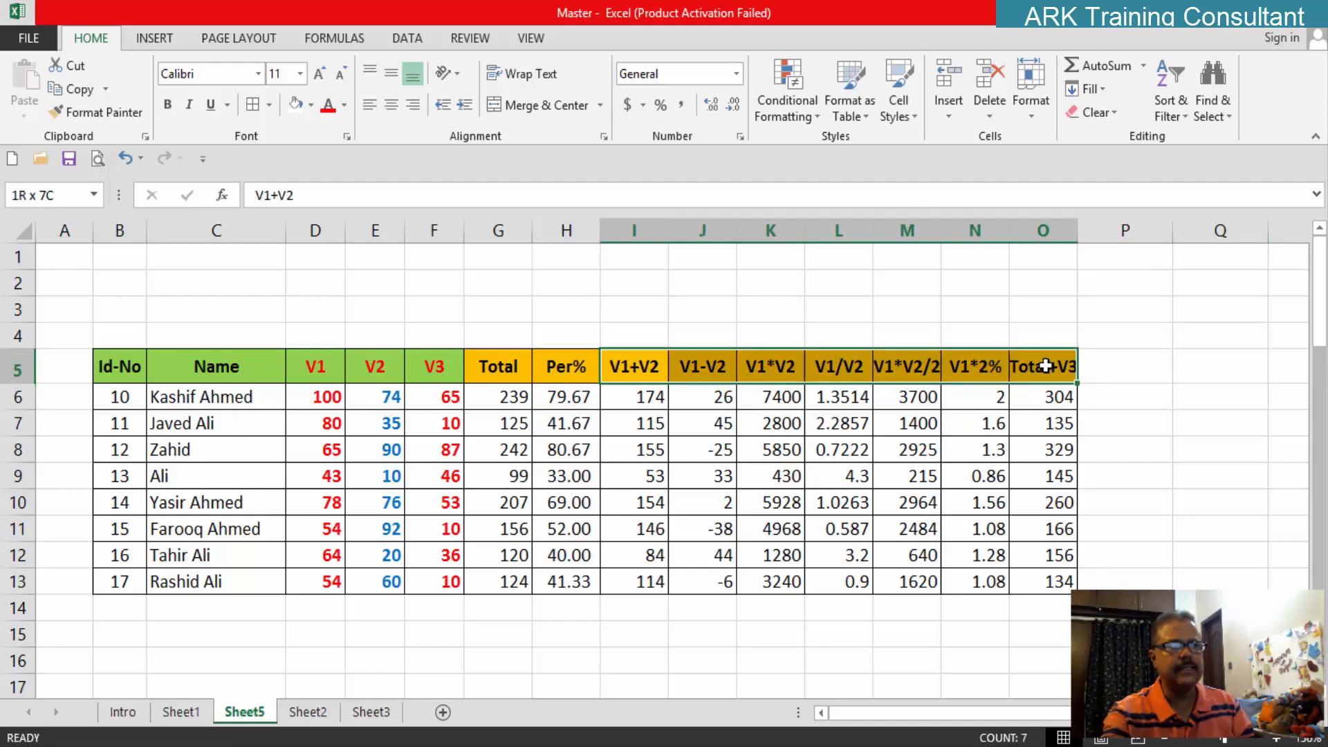
left_click(1034, 123)
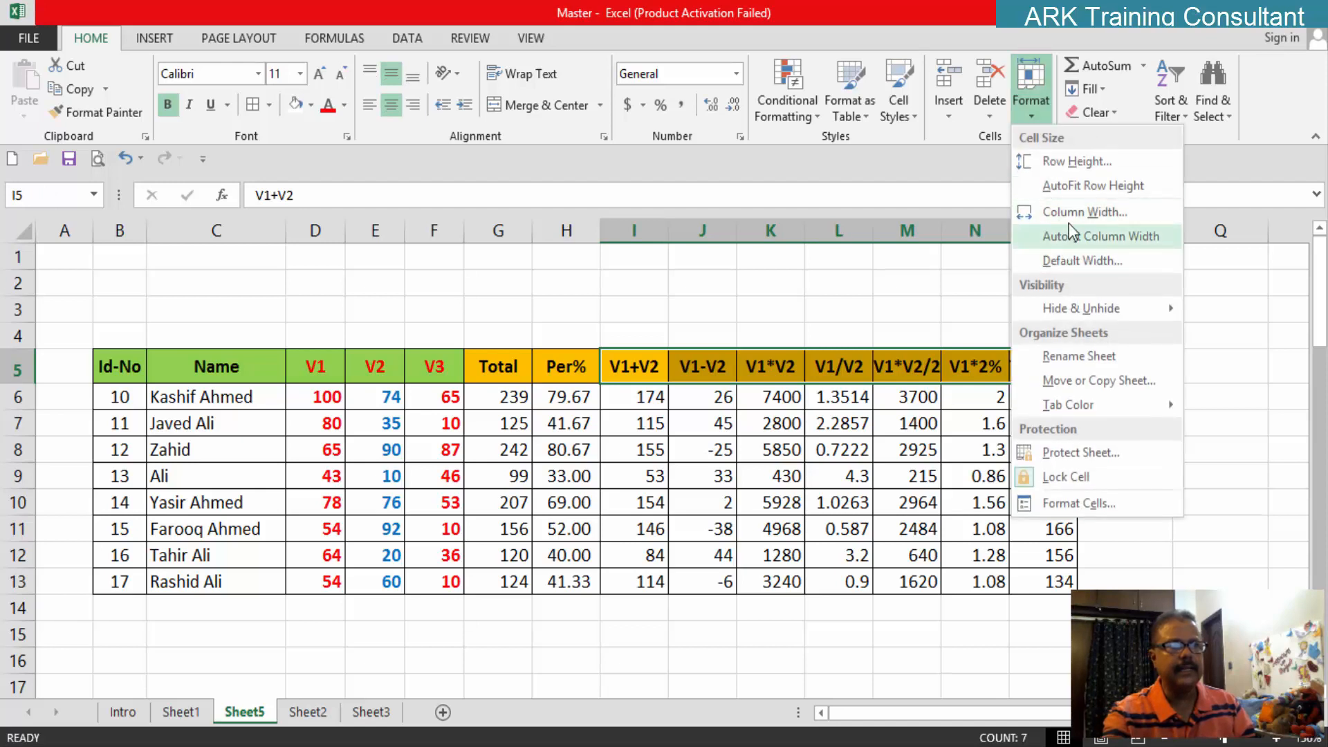
left_click(1073, 213)
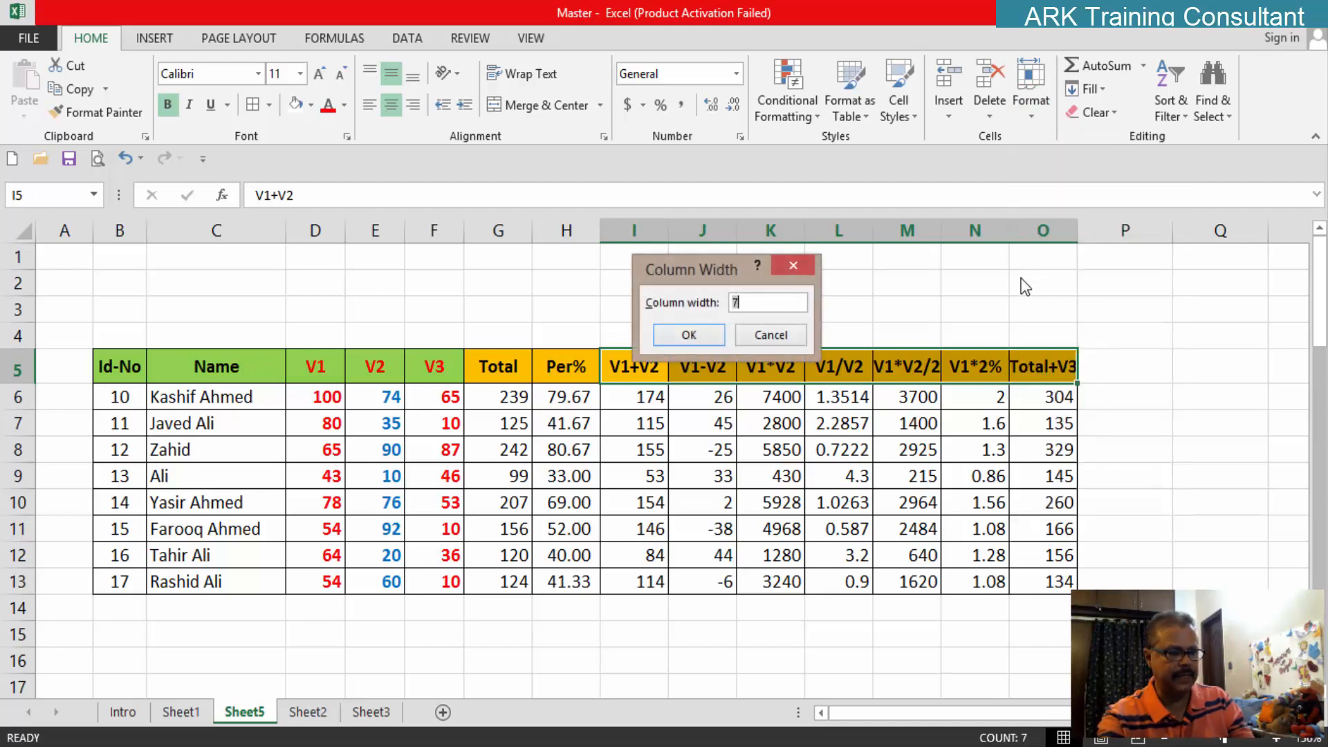
type("8")
key("Return")
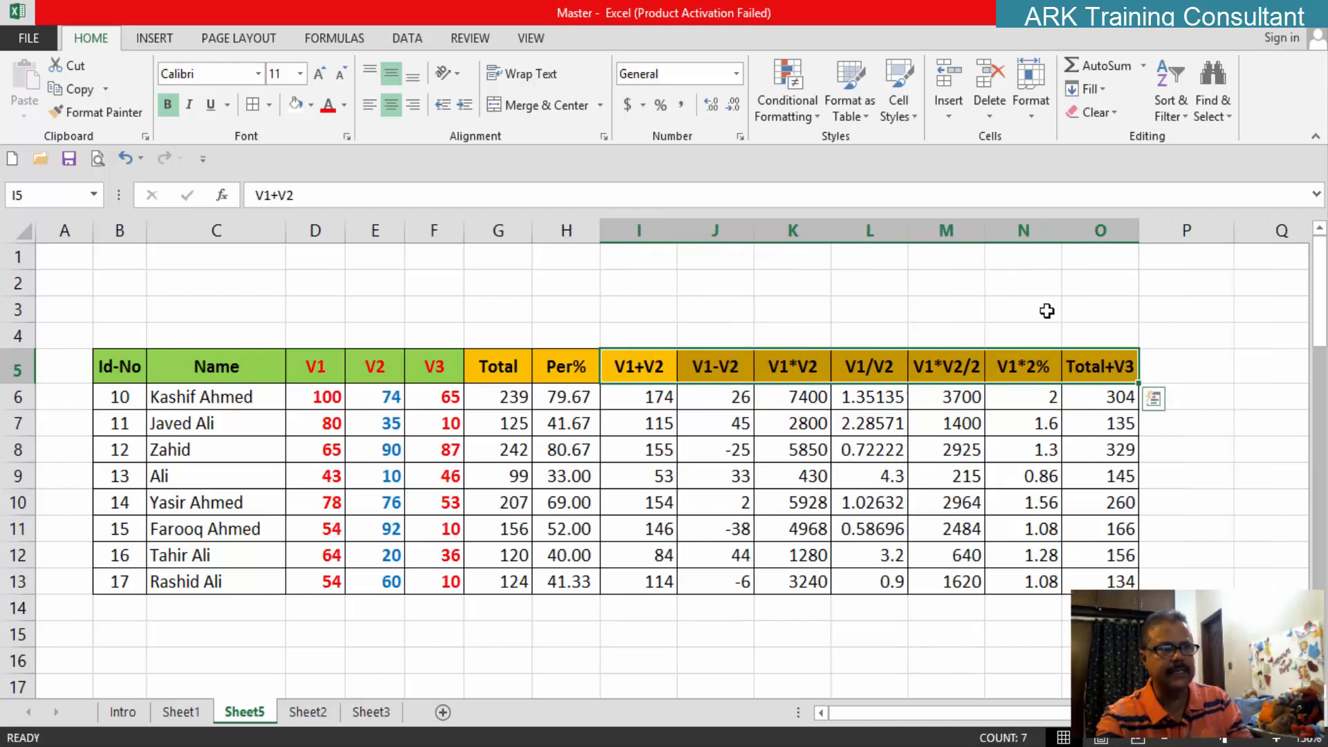
left_click(1202, 391)
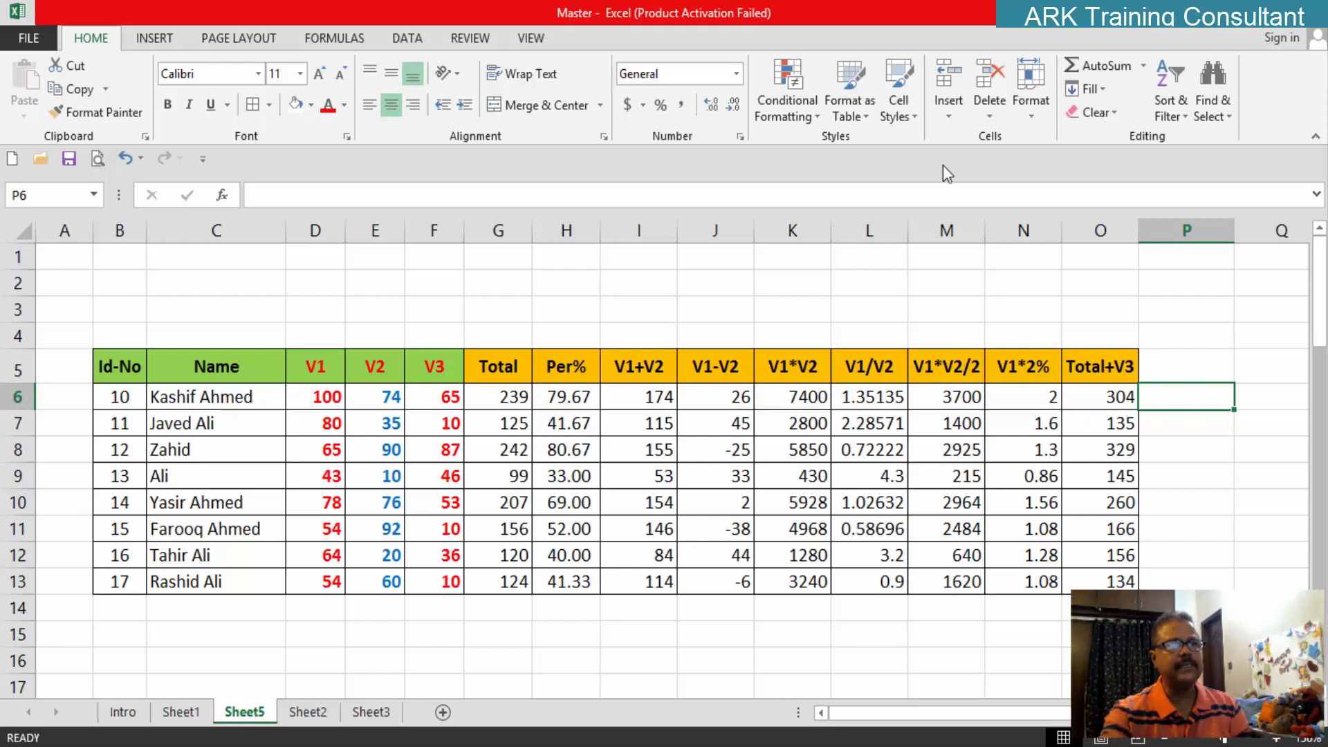
left_click(1031, 93)
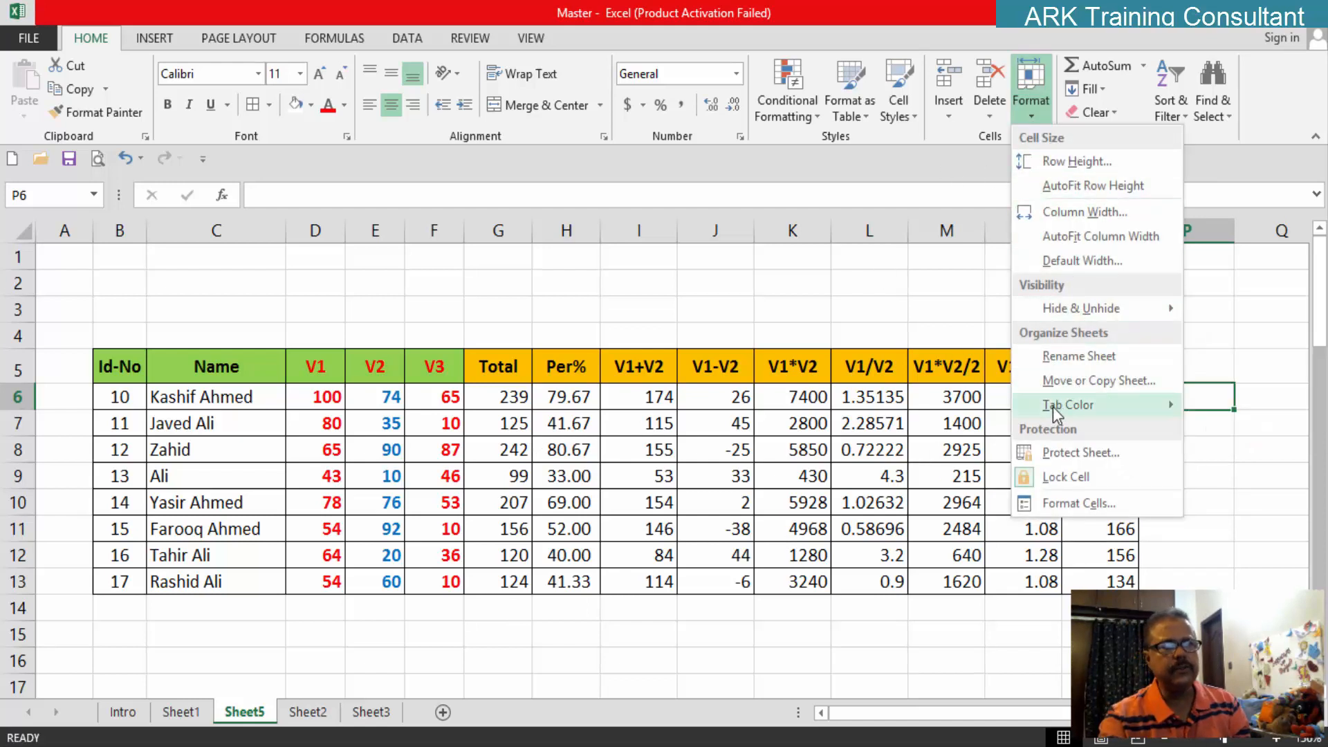
mouse_move(1075, 311)
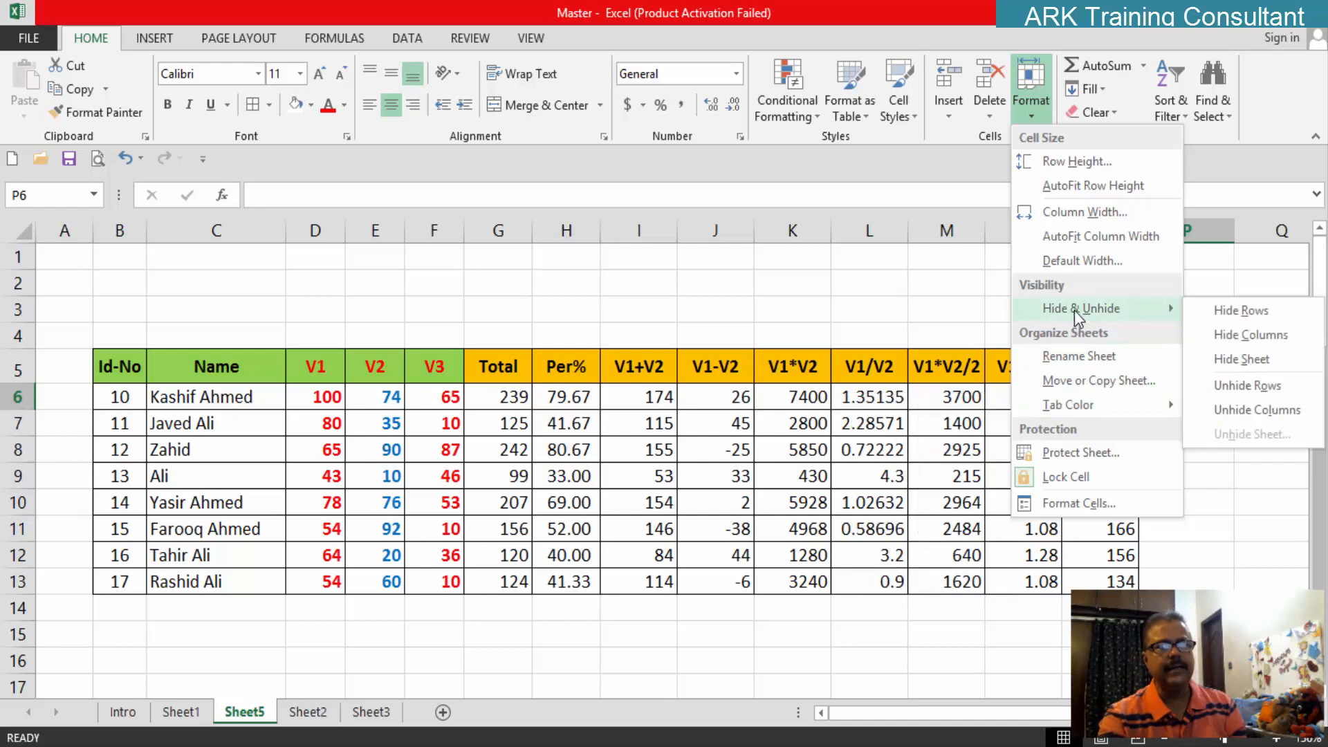
left_click(608, 301)
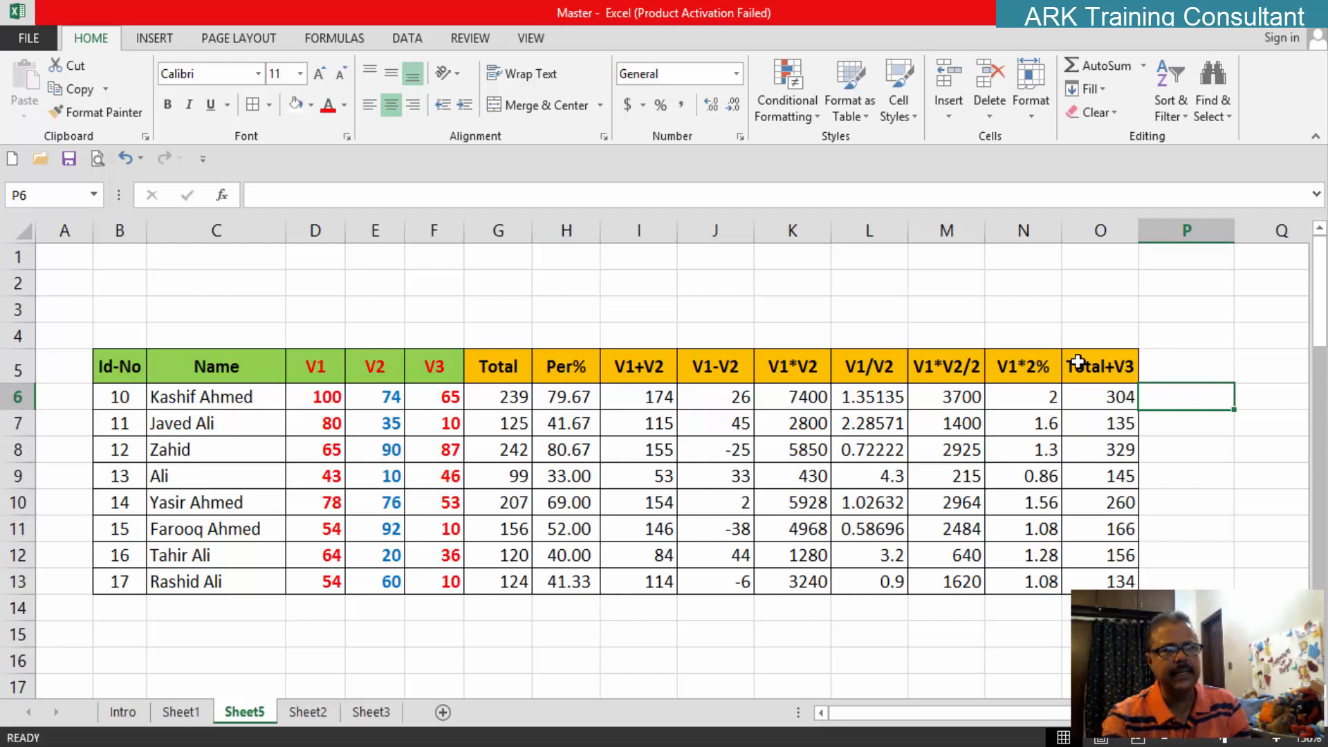
Step: Hide the V1 column (D) with the Hide Columns command
left_click_drag(315, 367, 434, 367)
left_click(317, 368)
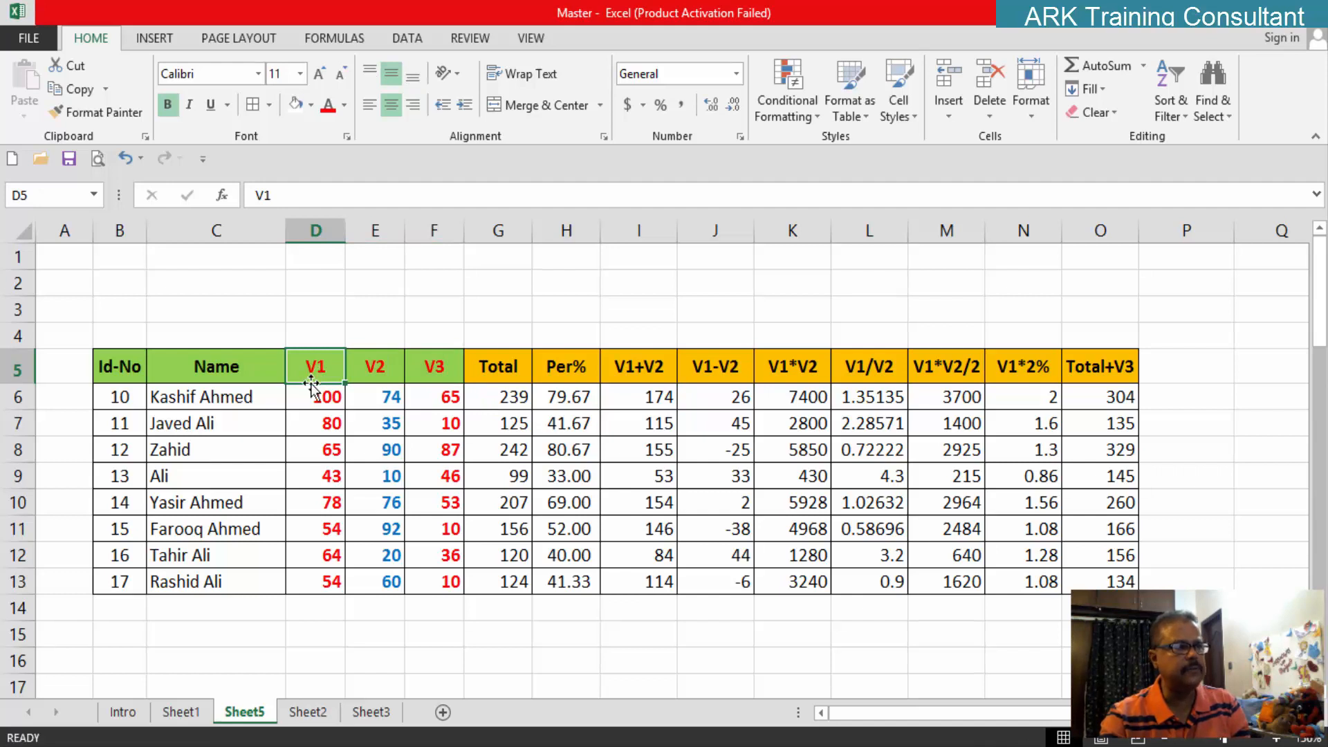
left_click(1032, 124)
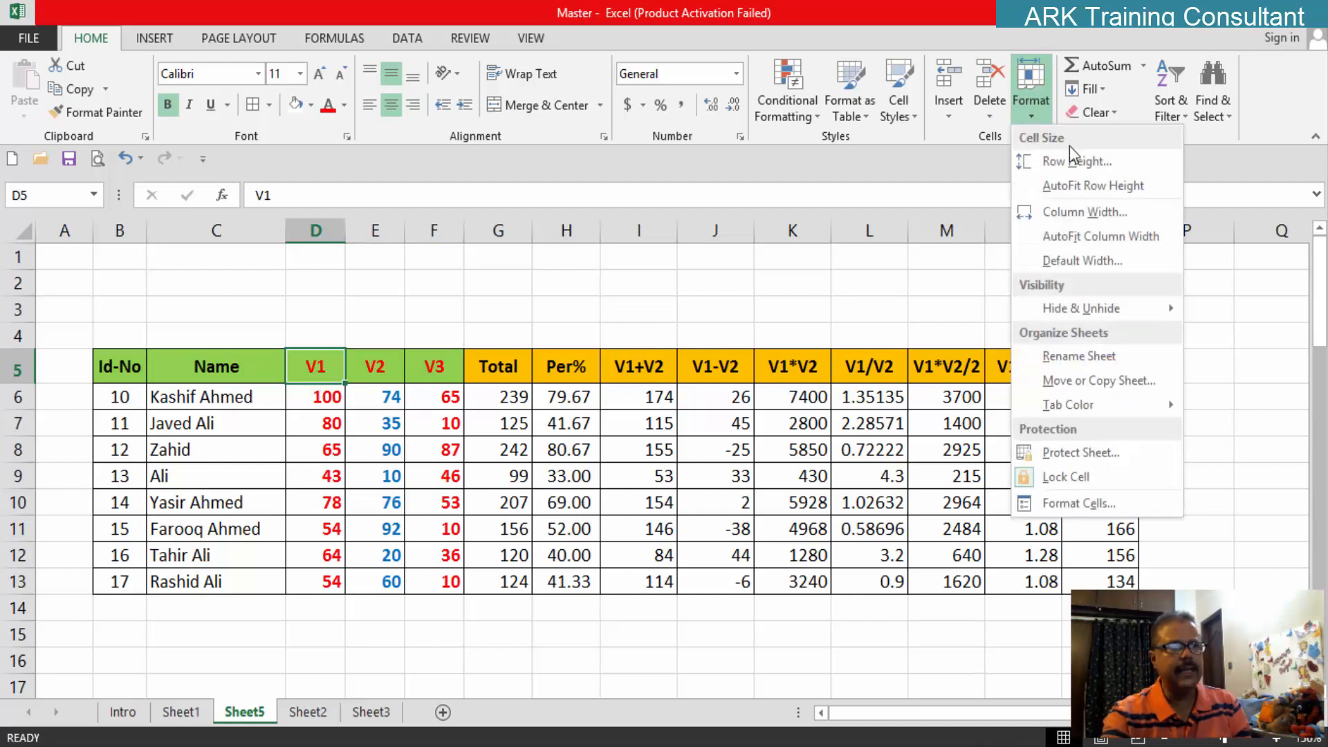
mouse_move(1066, 306)
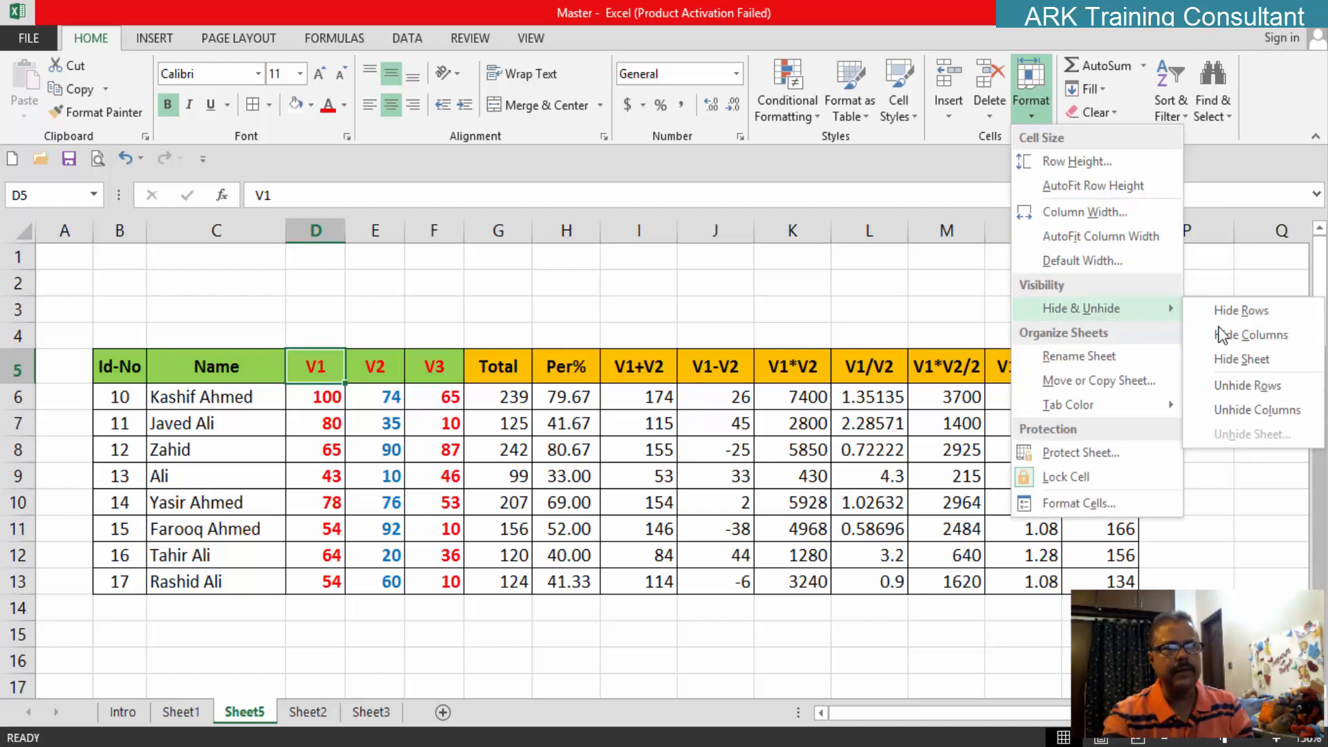
left_click(1246, 337)
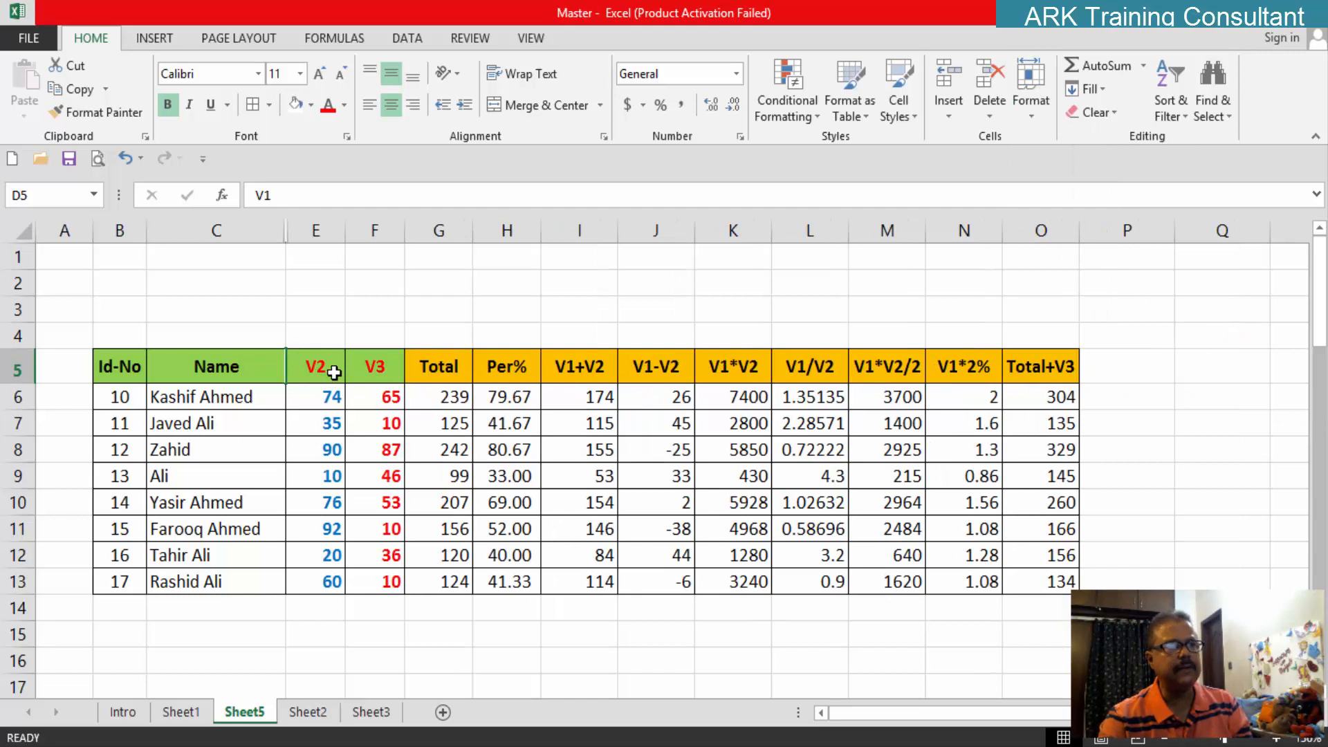
Step: Hide the V2 and V3 columns (E and F) together with the Hide Columns command
left_click_drag(333, 372, 374, 367)
left_click(1035, 122)
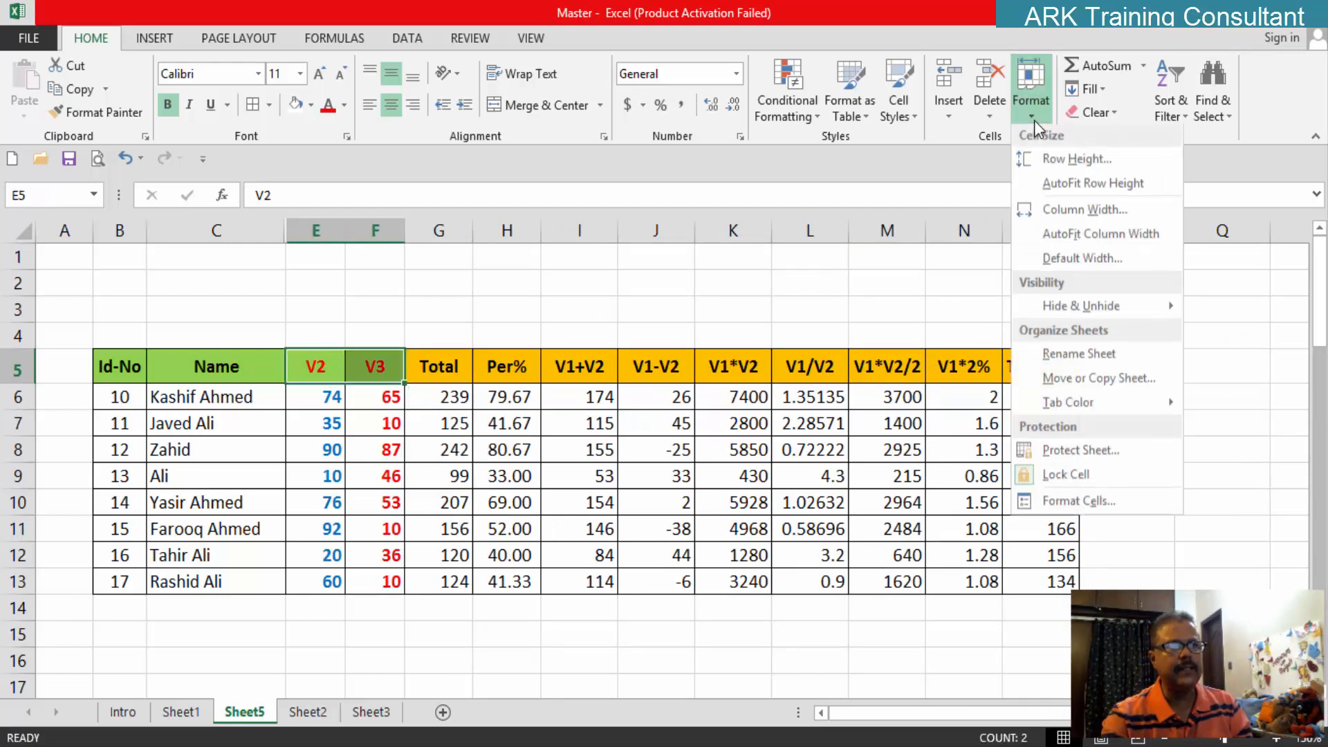
mouse_move(1121, 314)
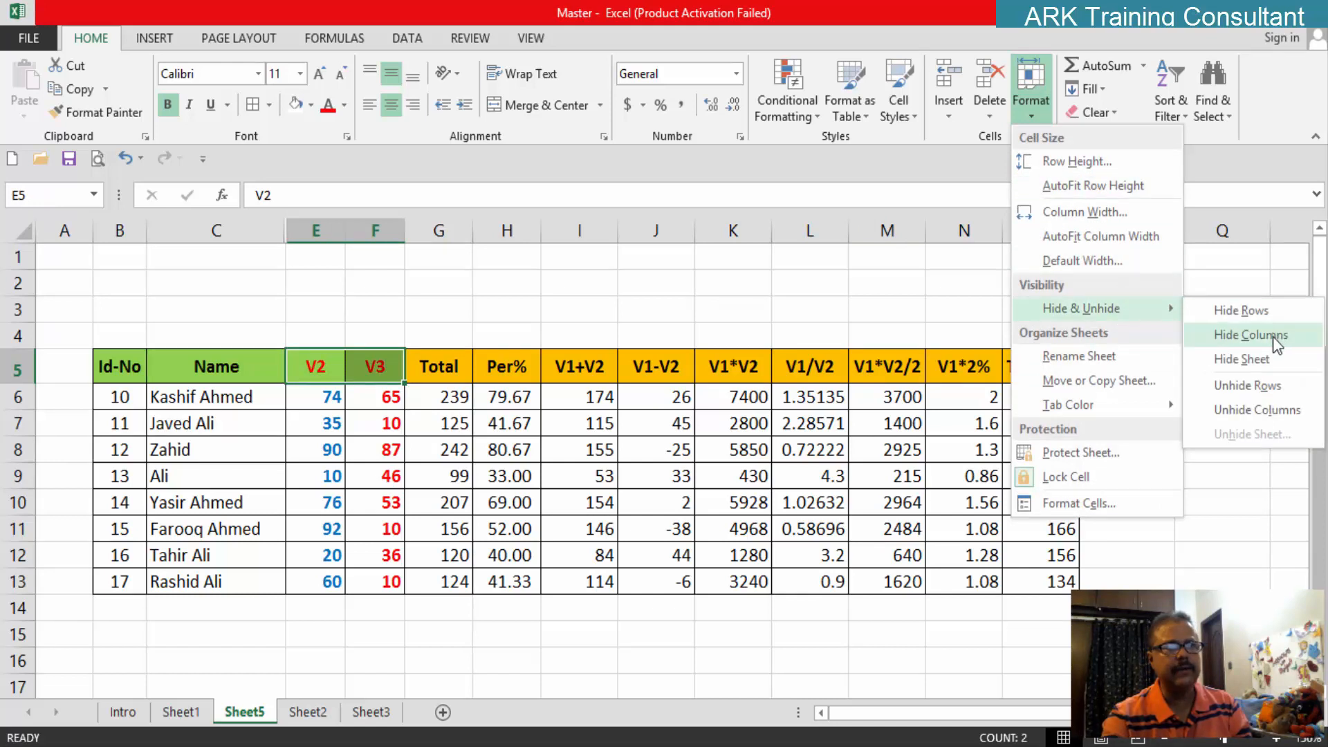
left_click(1253, 335)
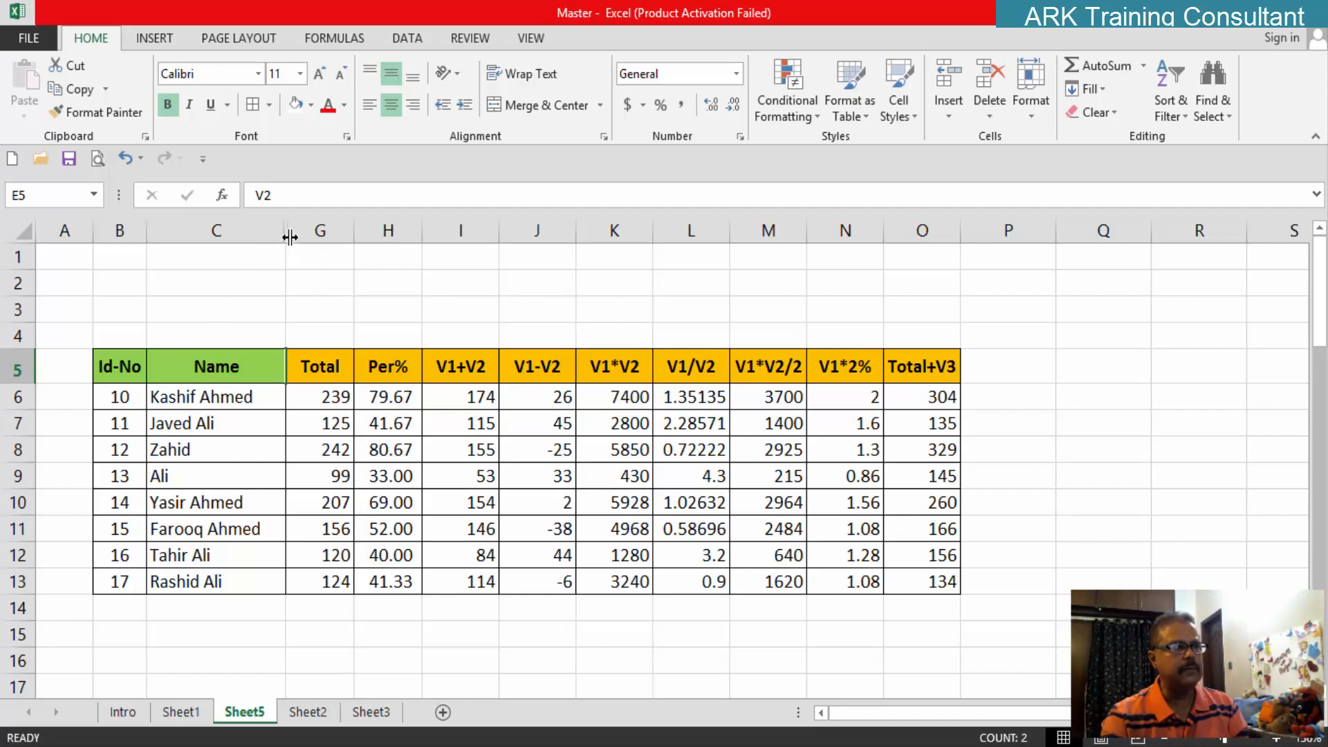
Step: Bring back the hidden columns D to F from the header border beside column C and close the dictionary window
left_click_drag(289, 237, 352, 232)
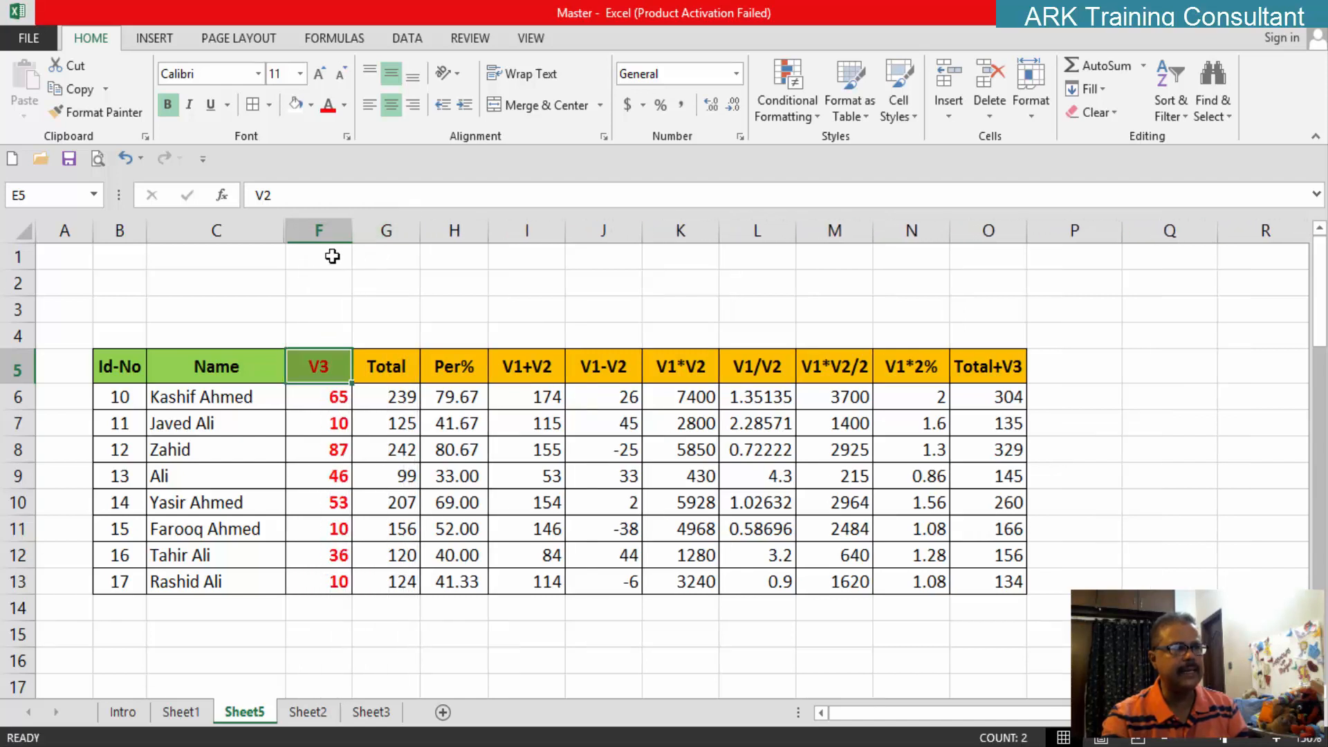
double_click(288, 237)
double_click(288, 237)
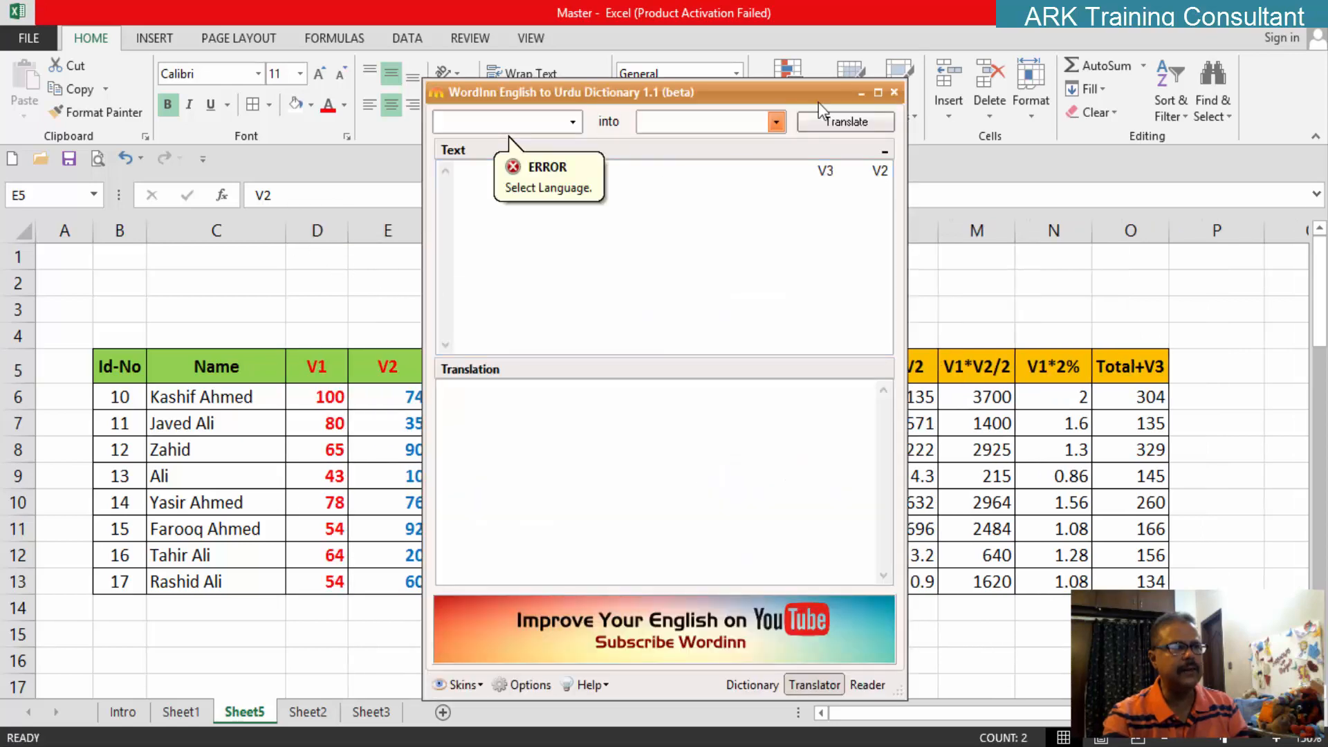
left_click(897, 92)
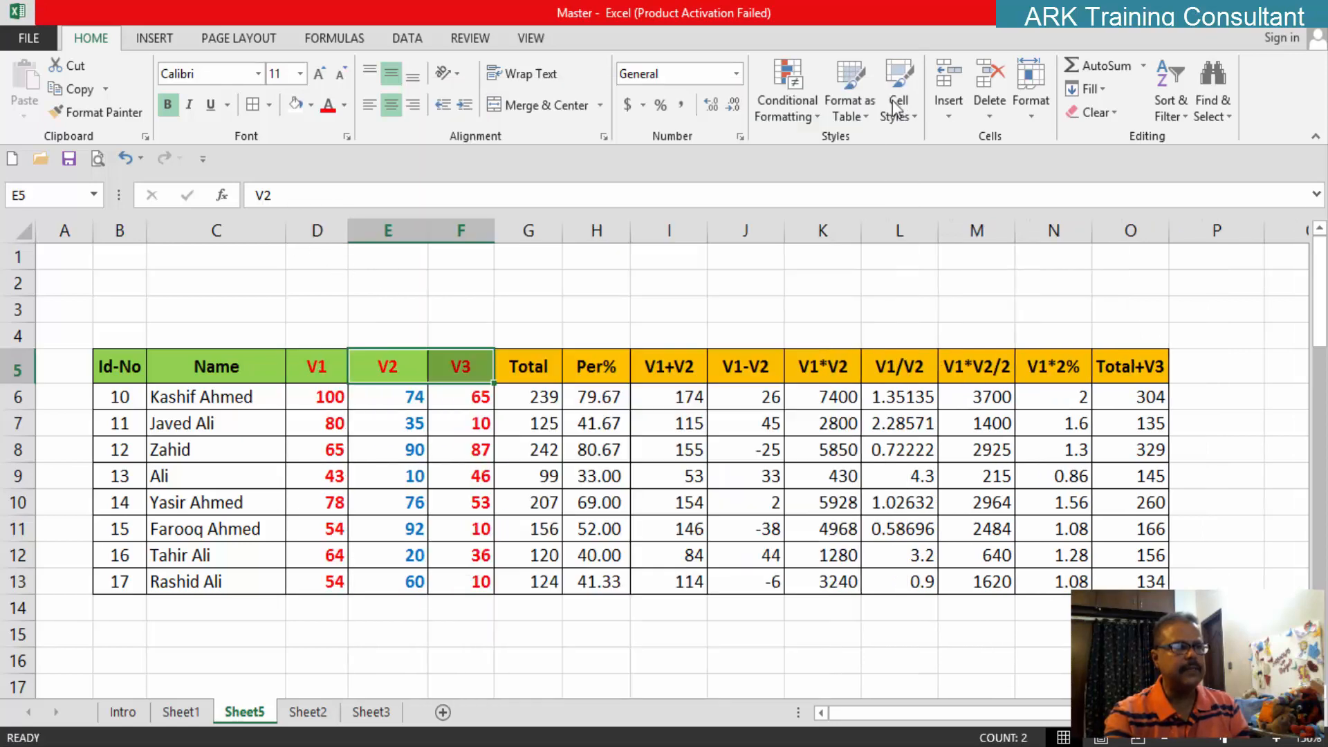
Step: Narrow the V2 column (E) slightly at its header border and select an empty cell above the table
left_click(556, 306)
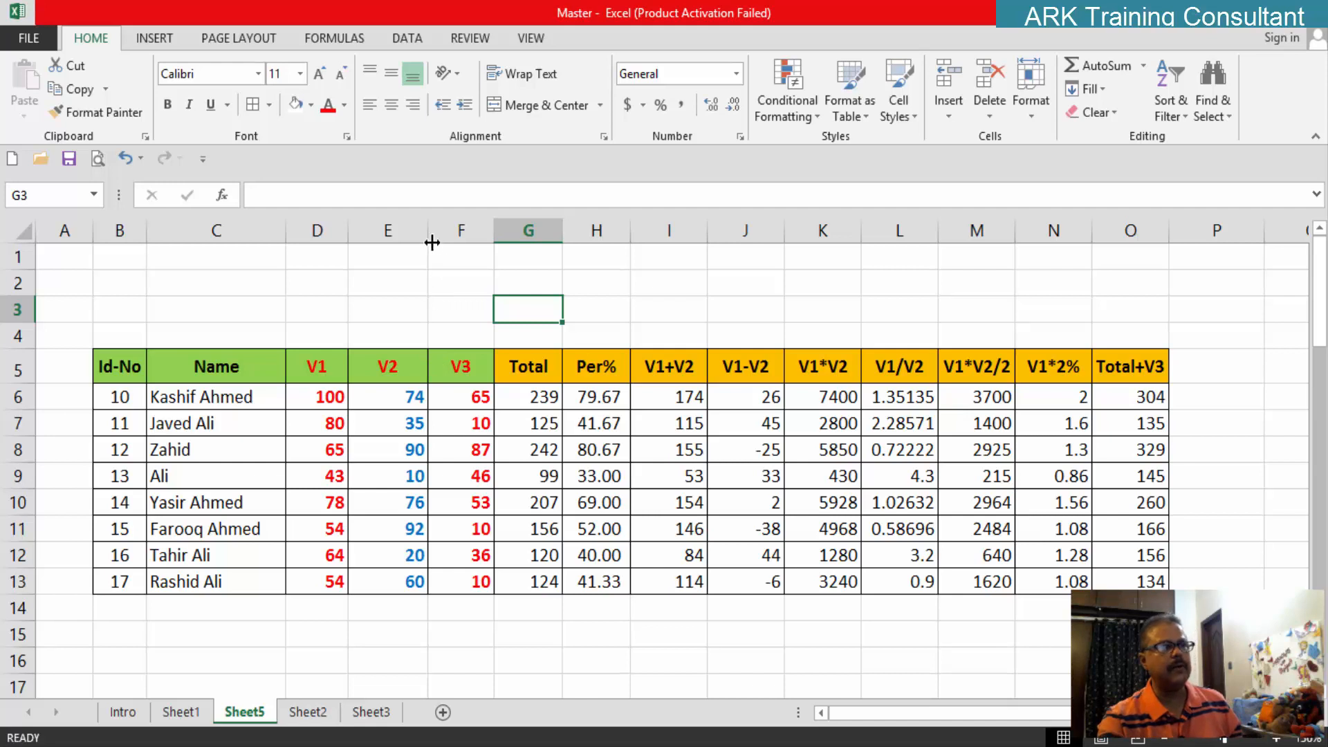
left_click_drag(426, 237, 415, 242)
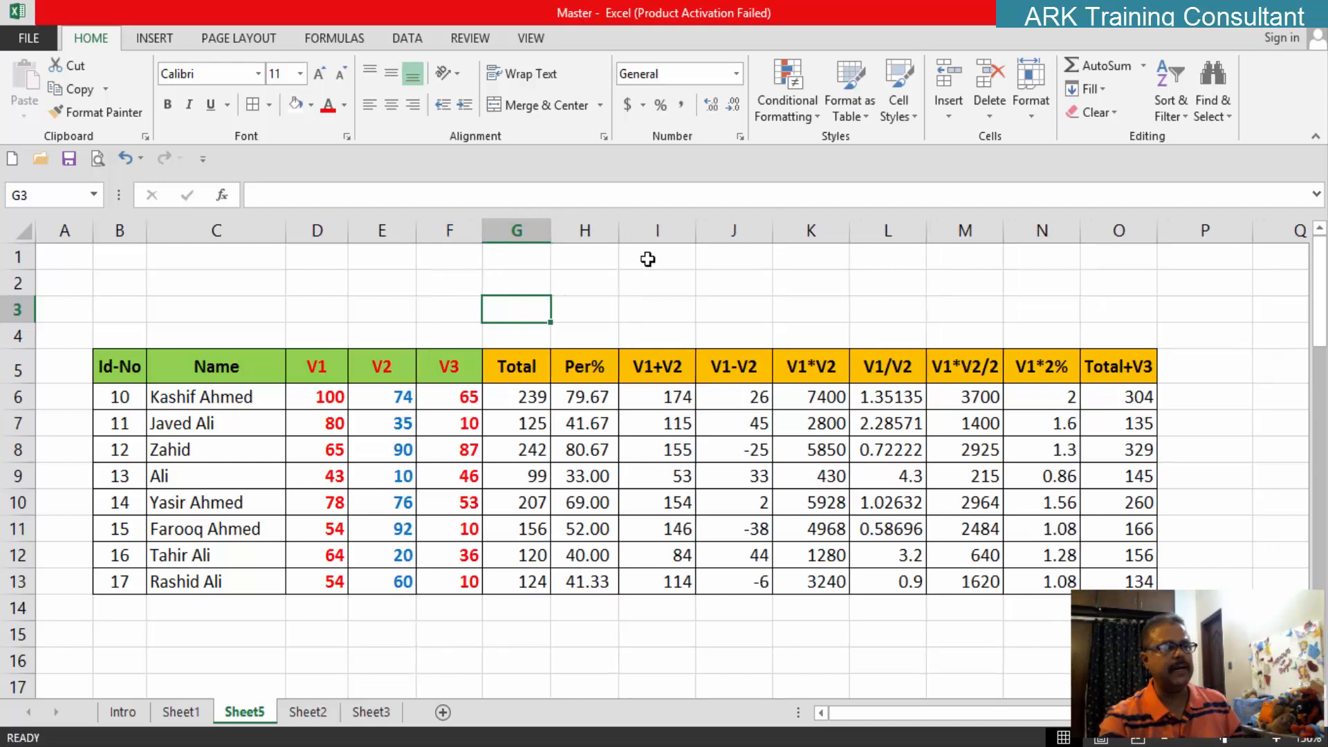
left_click(676, 260)
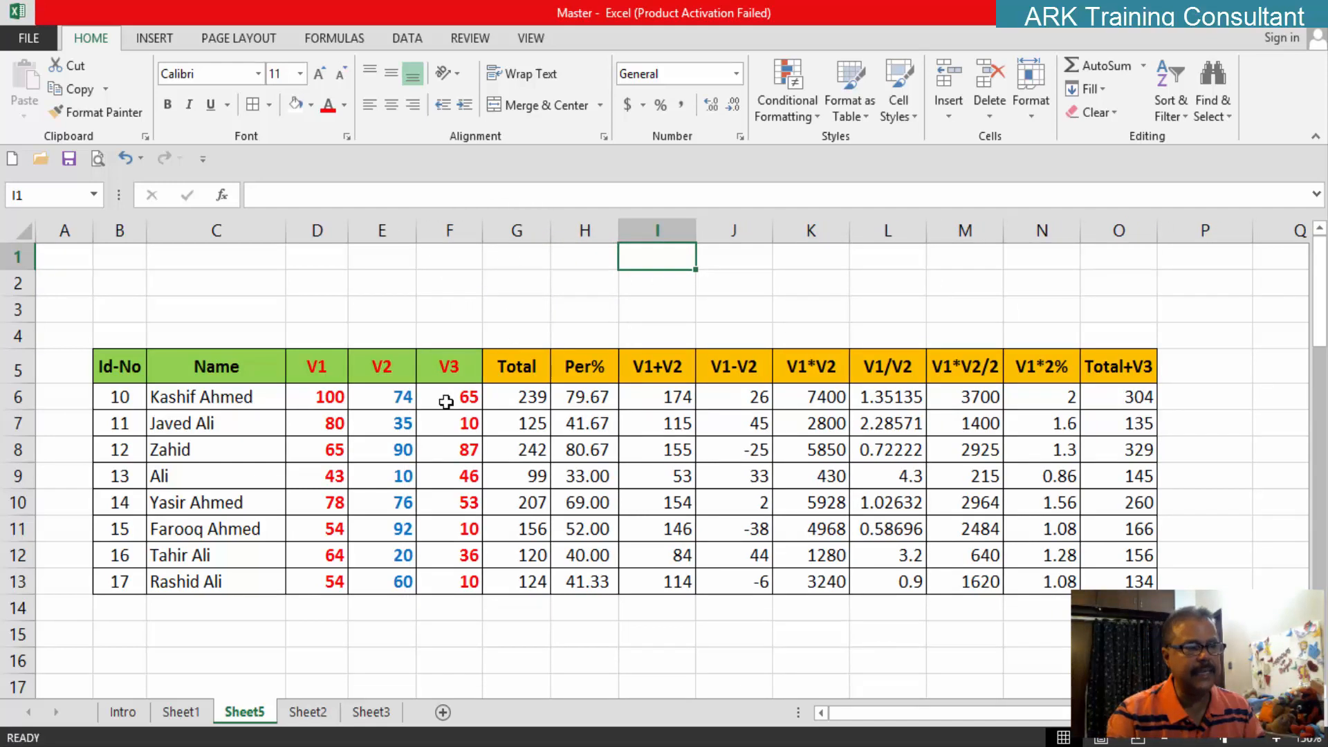
left_click(1022, 119)
mouse_move(1066, 313)
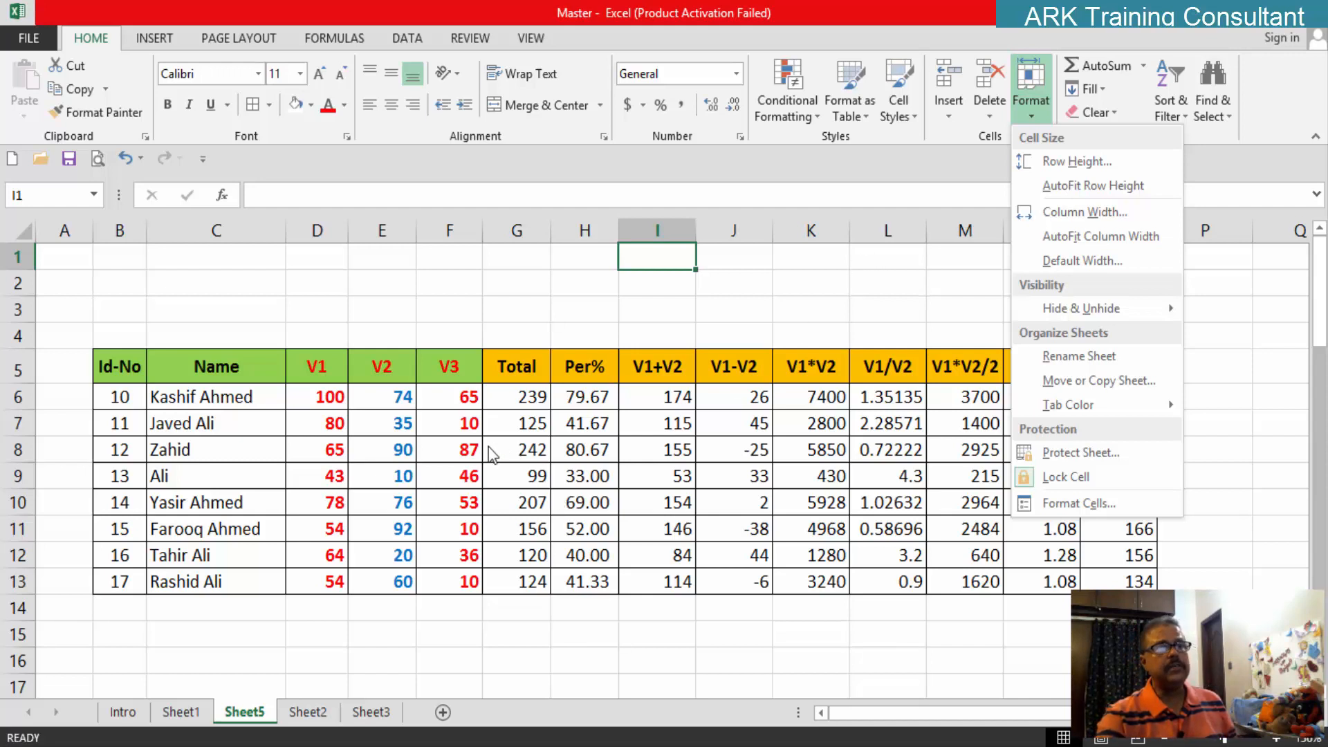
left_click(378, 462)
left_click_drag(322, 448, 463, 490)
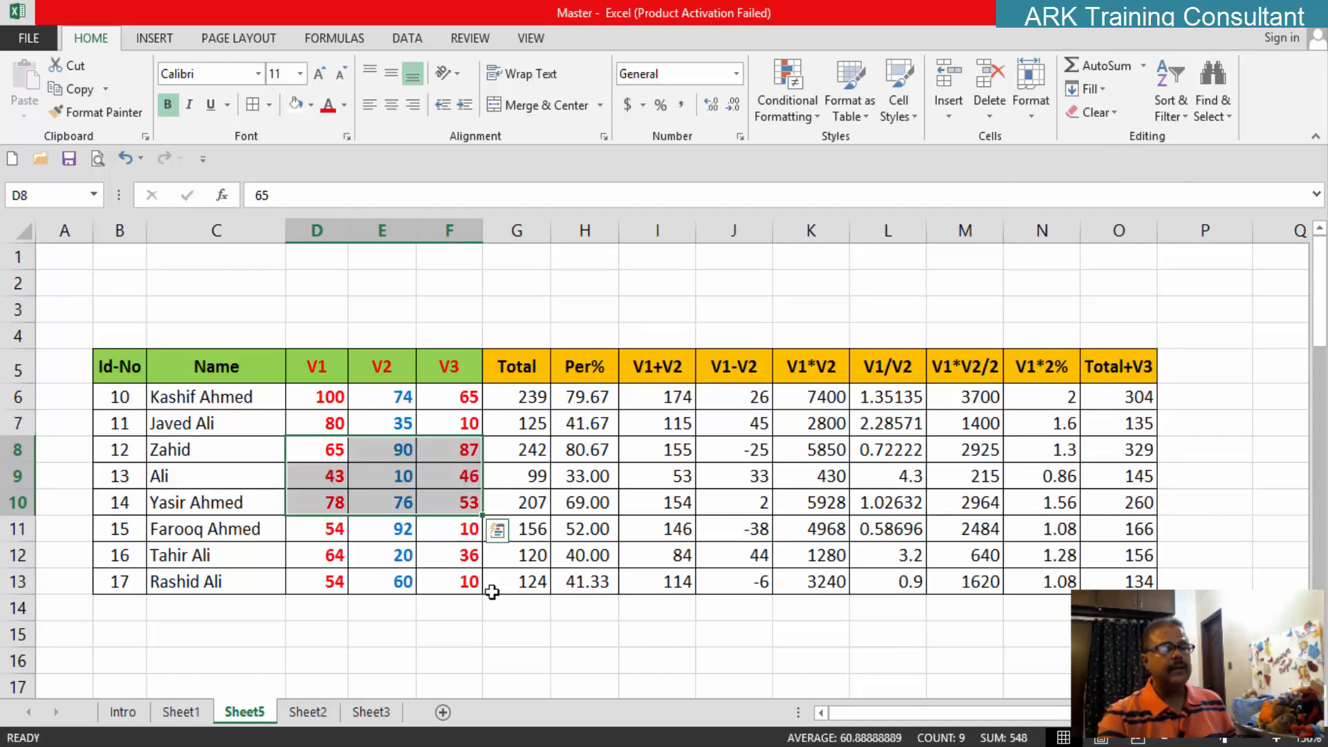
left_click(458, 628)
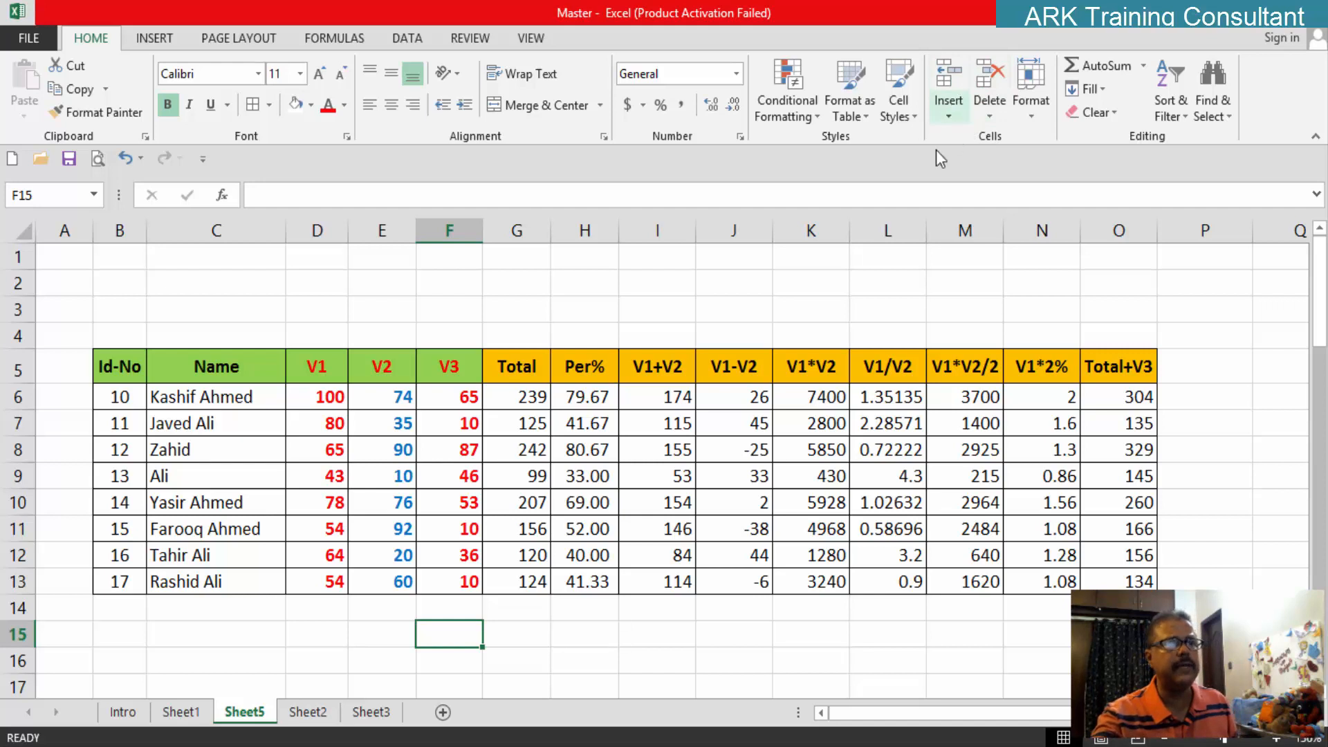
left_click(575, 662)
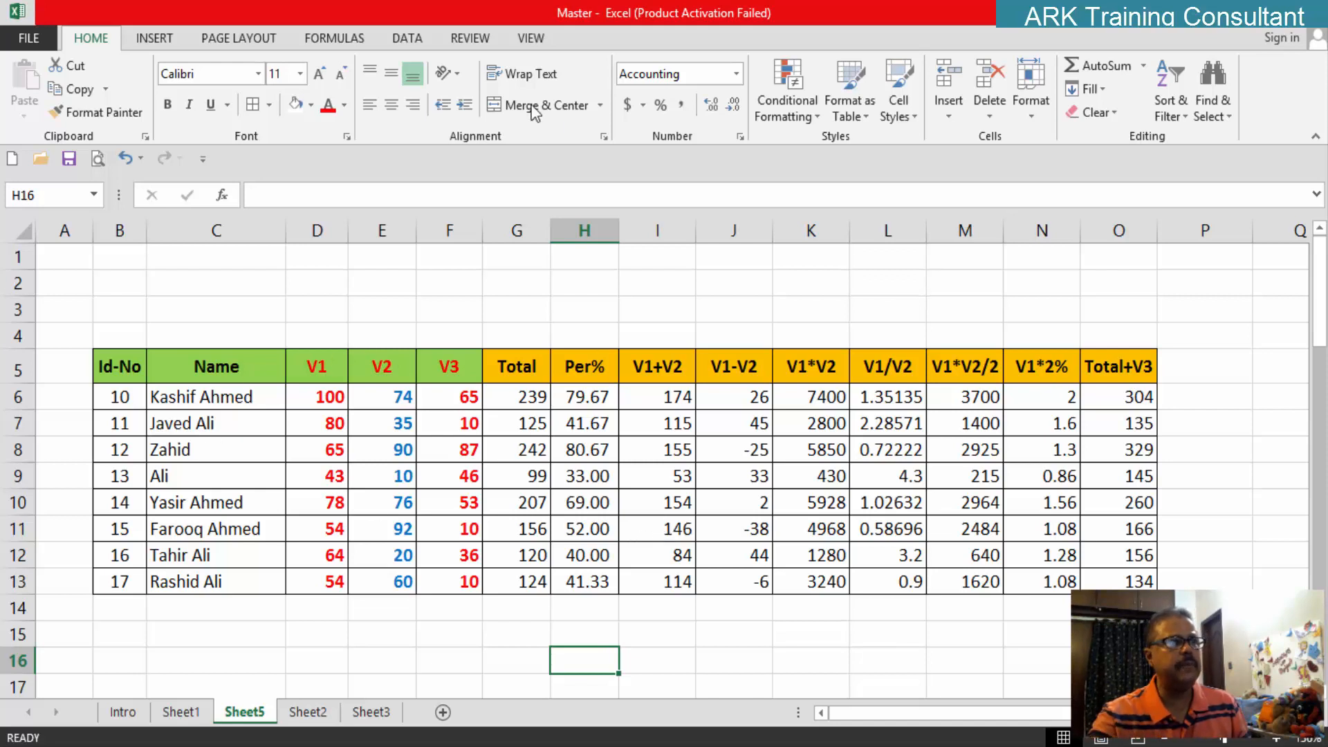
Step: Review the paper sizes available in the page setup for the sheet
left_click(244, 40)
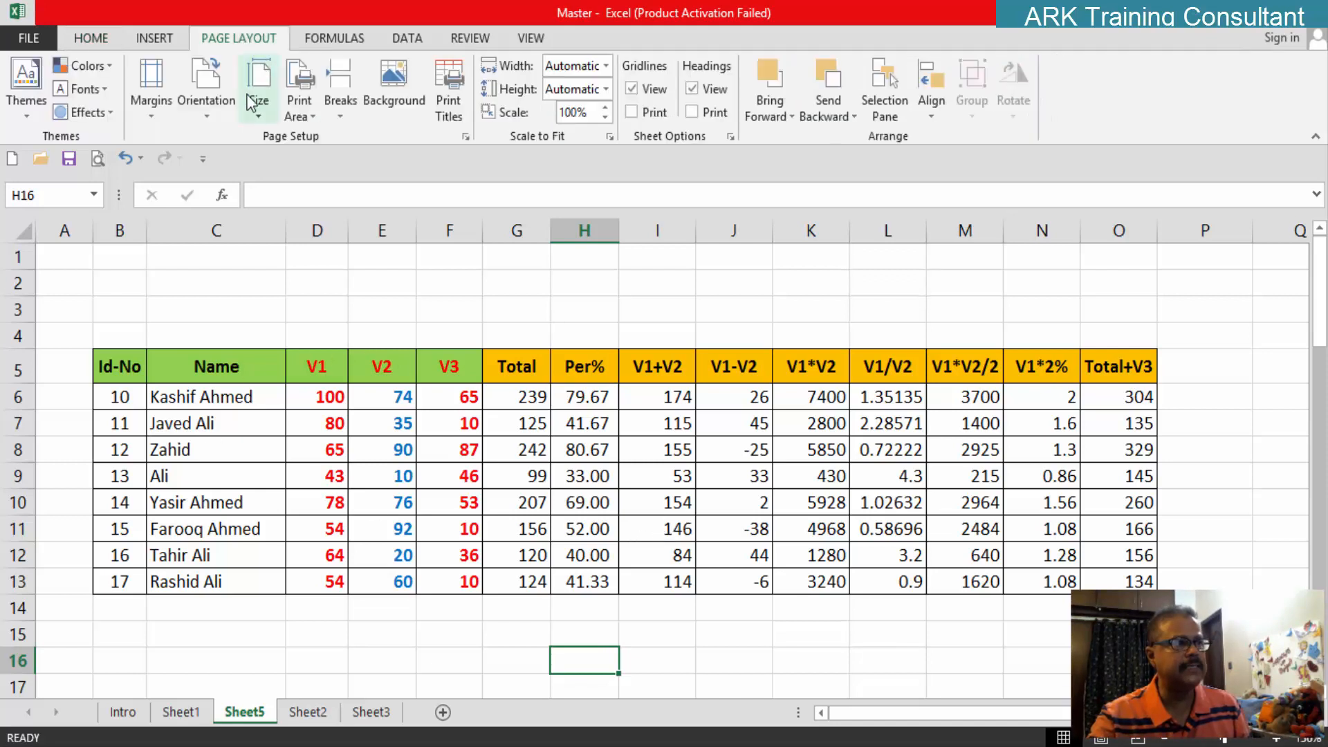
left_click(257, 119)
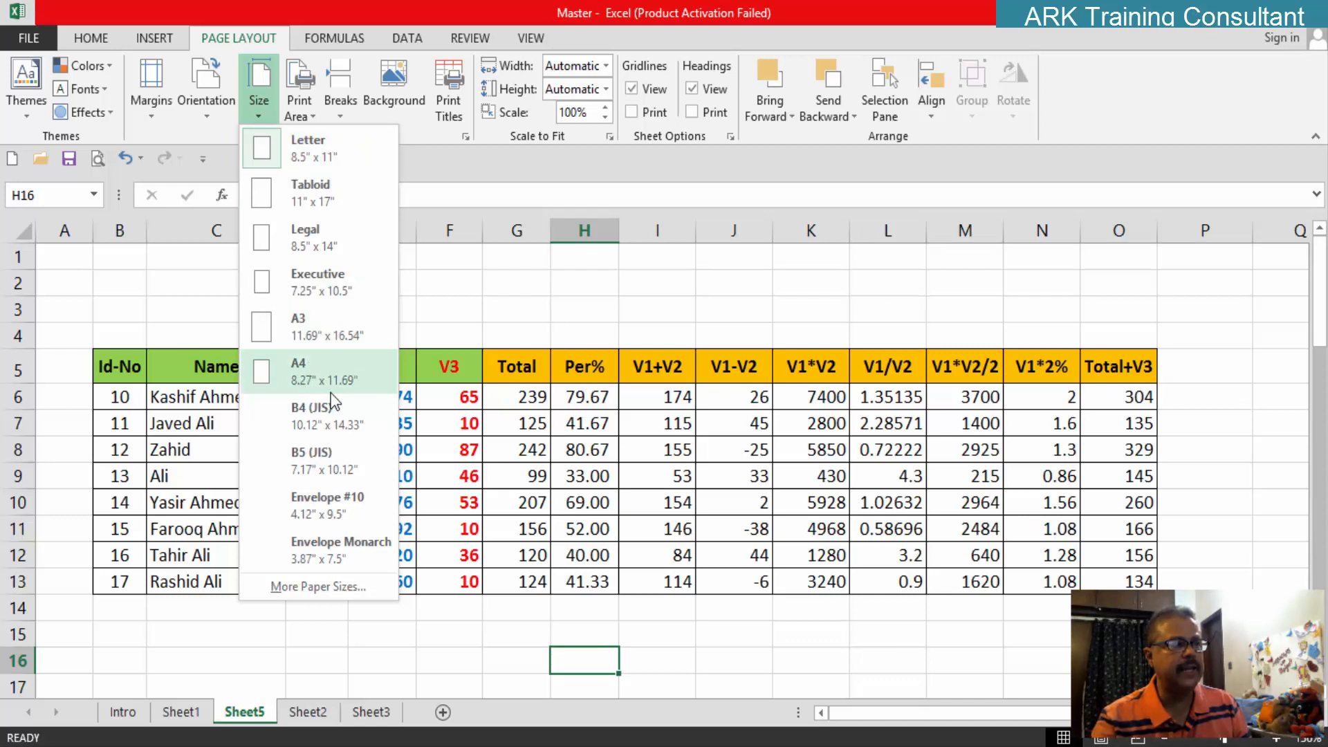
left_click(735, 285)
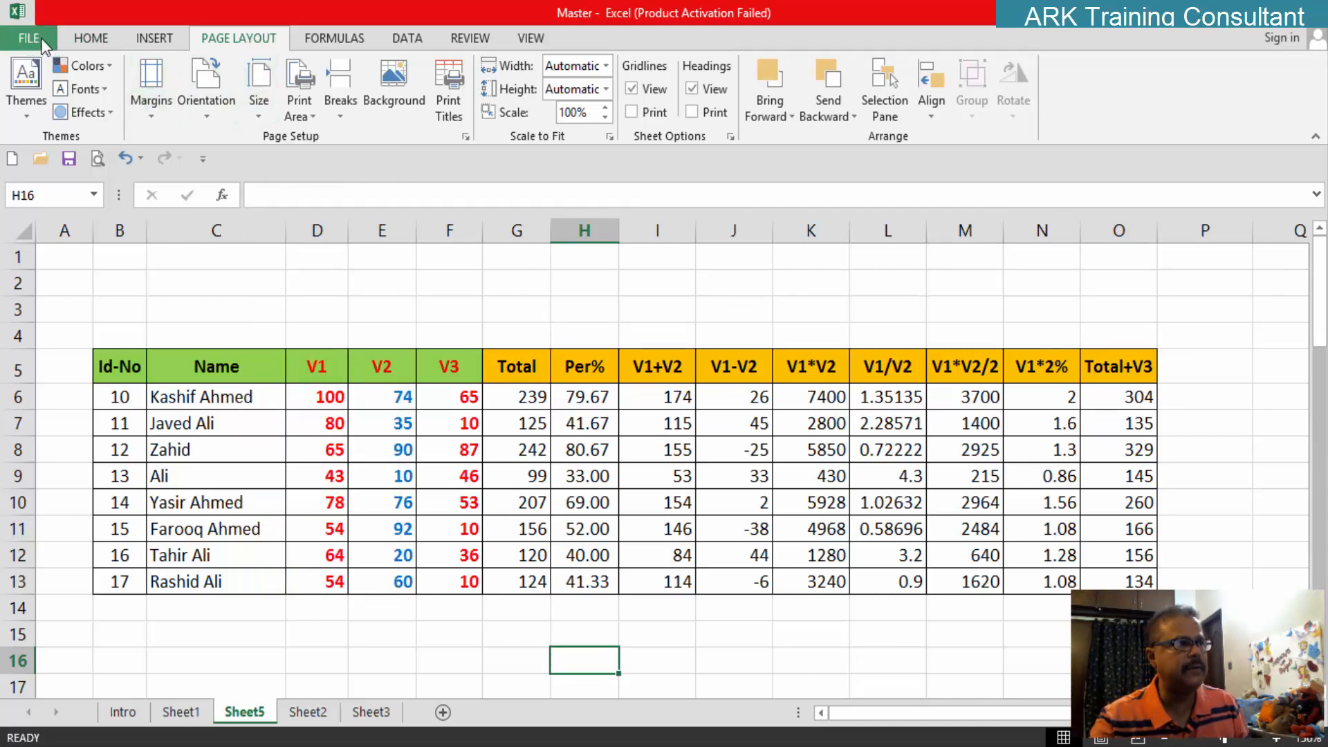
left_click(78, 38)
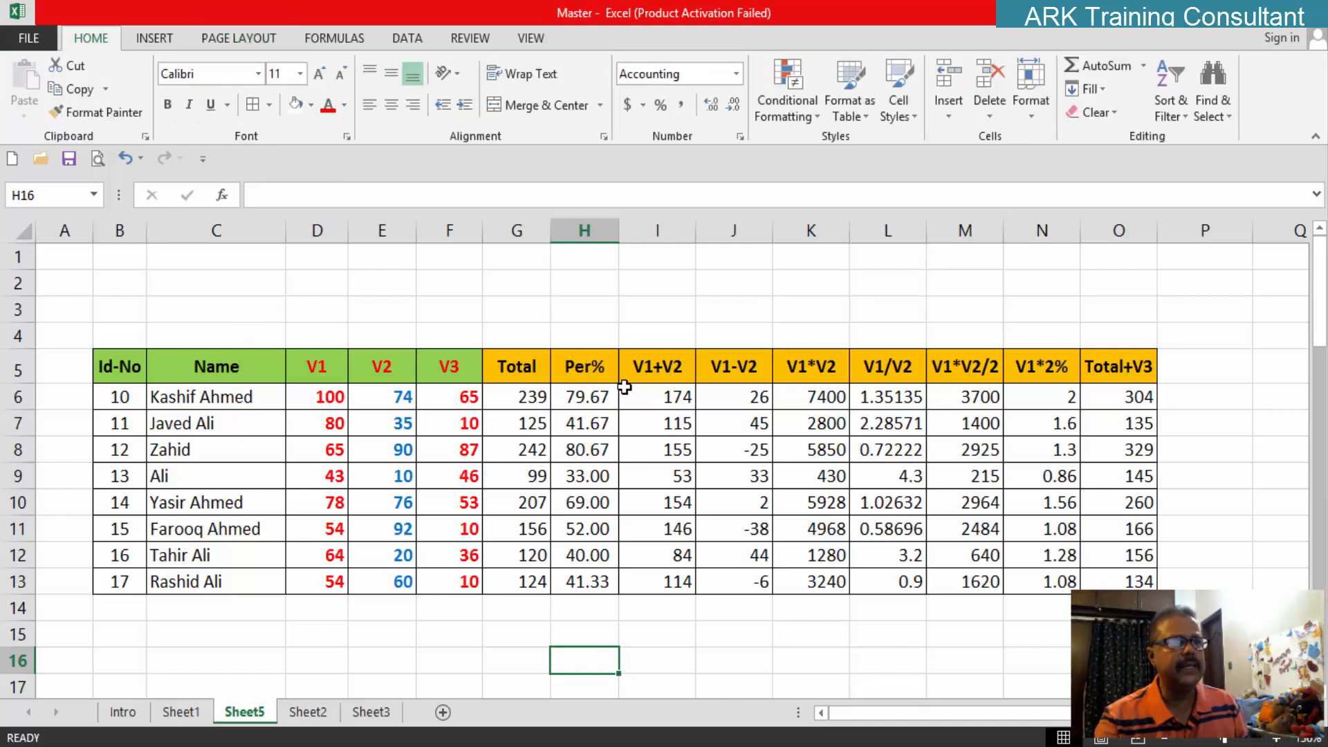
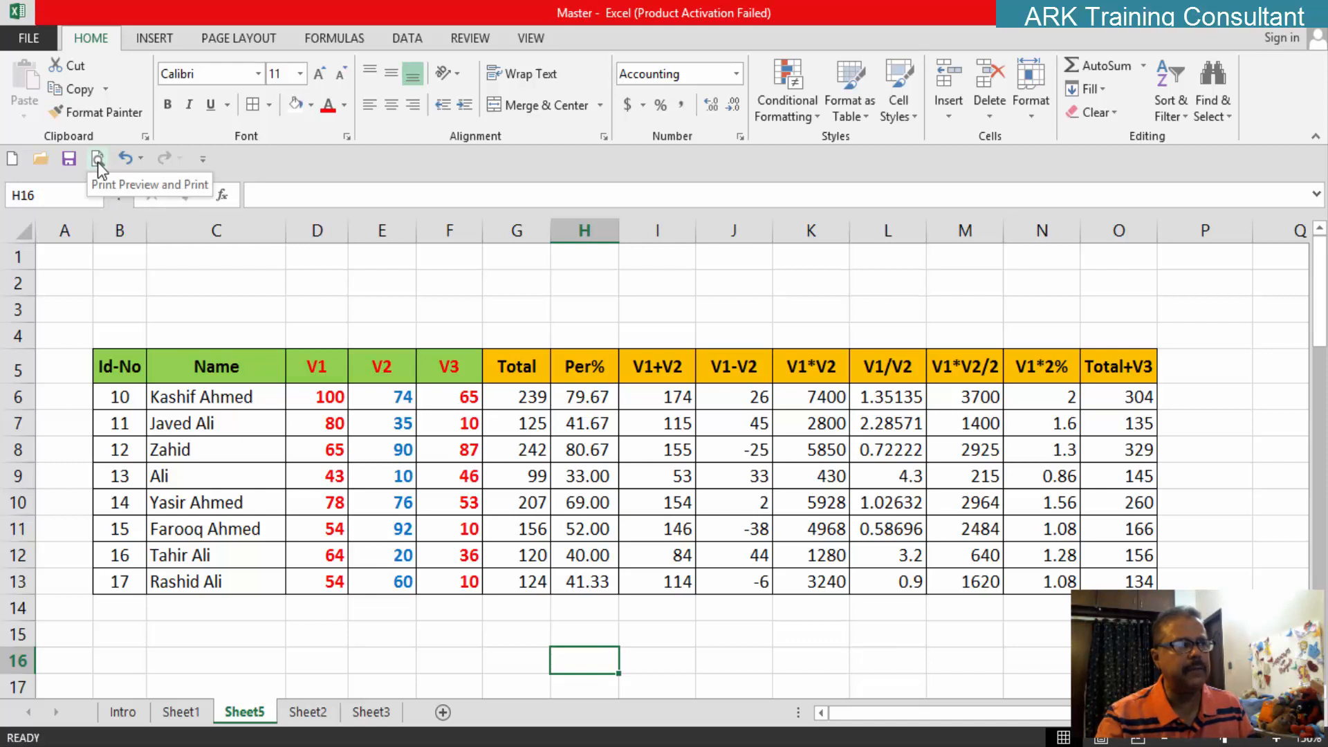
Step: View the print preview of Sheet5, return to the sheet, and reopen the preview with the Print Preview and Print command
left_click(20, 36)
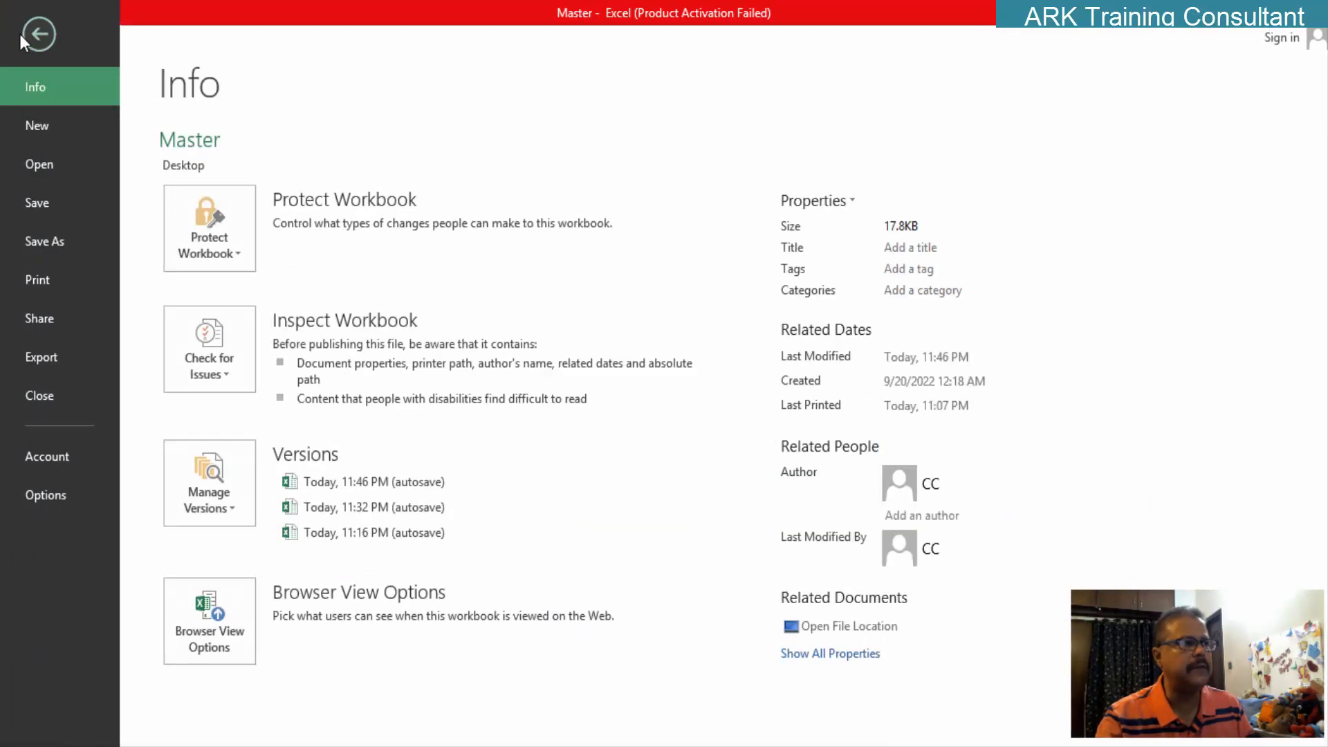
left_click(45, 277)
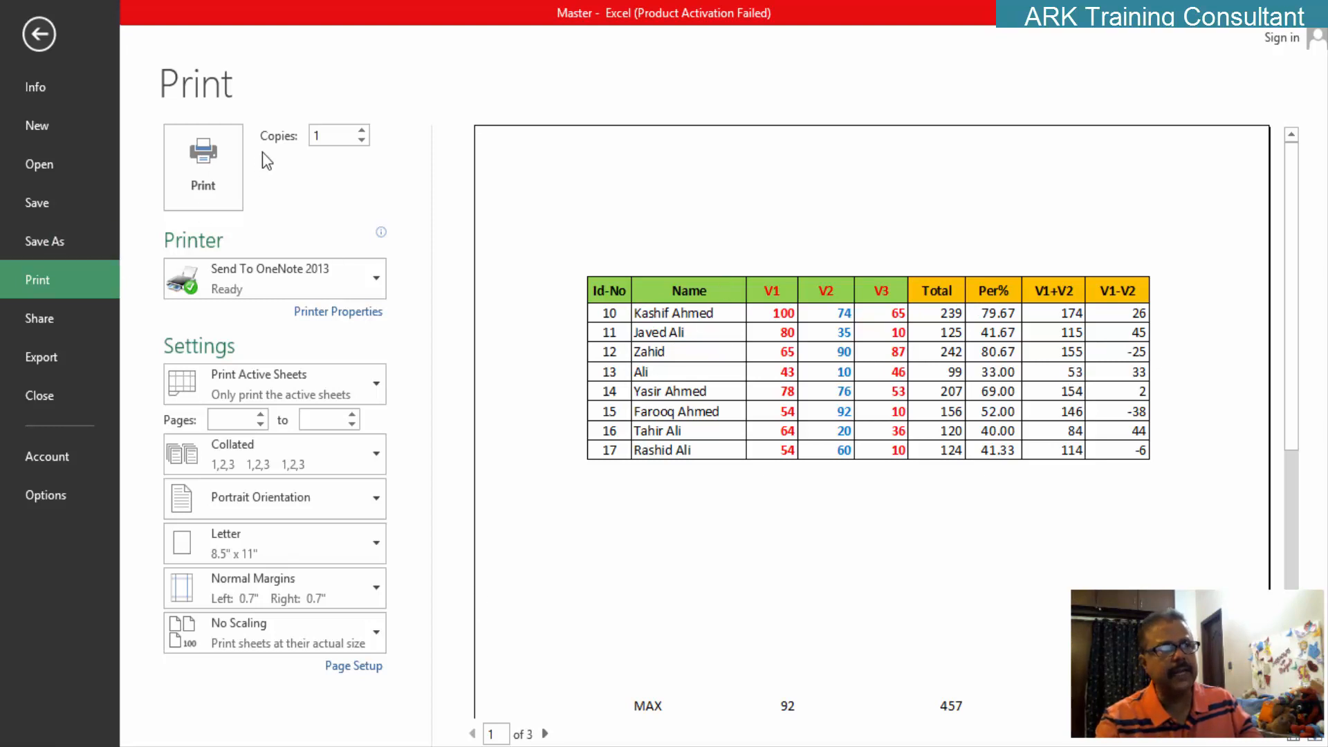
key("Escape")
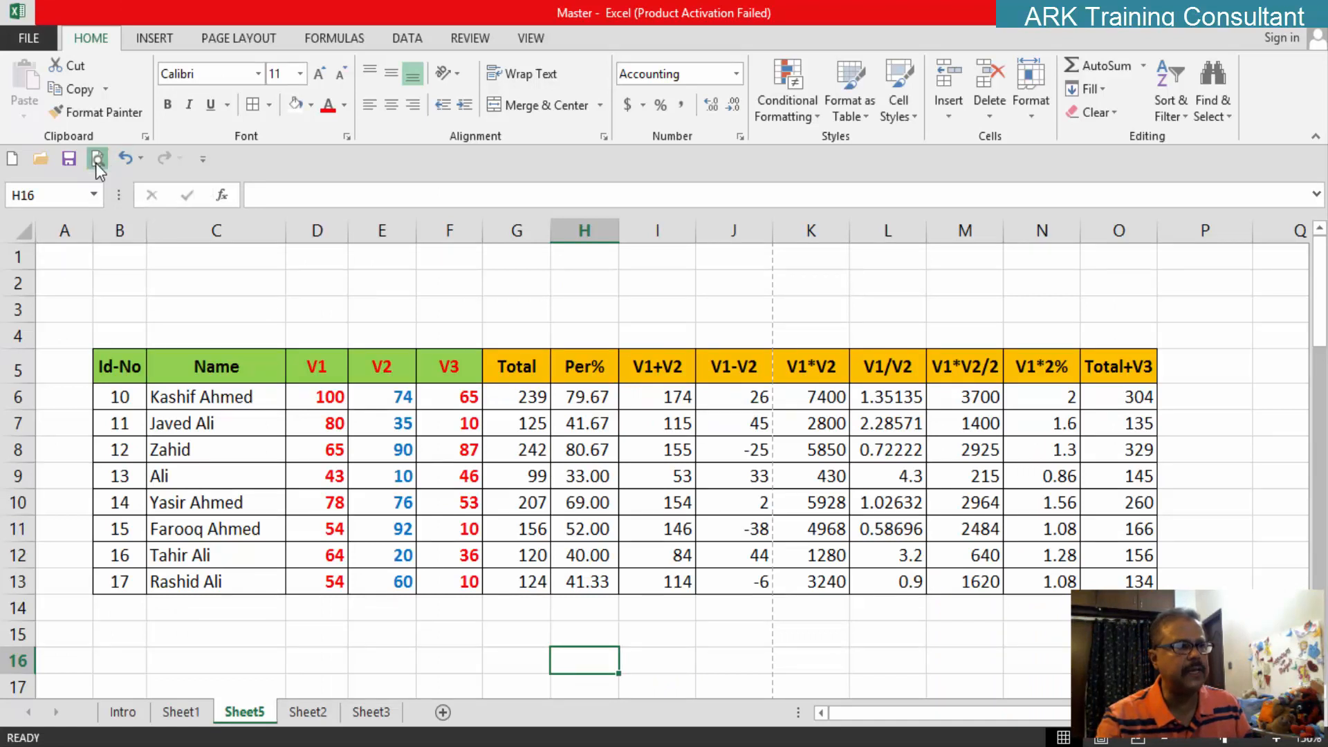
left_click(98, 160)
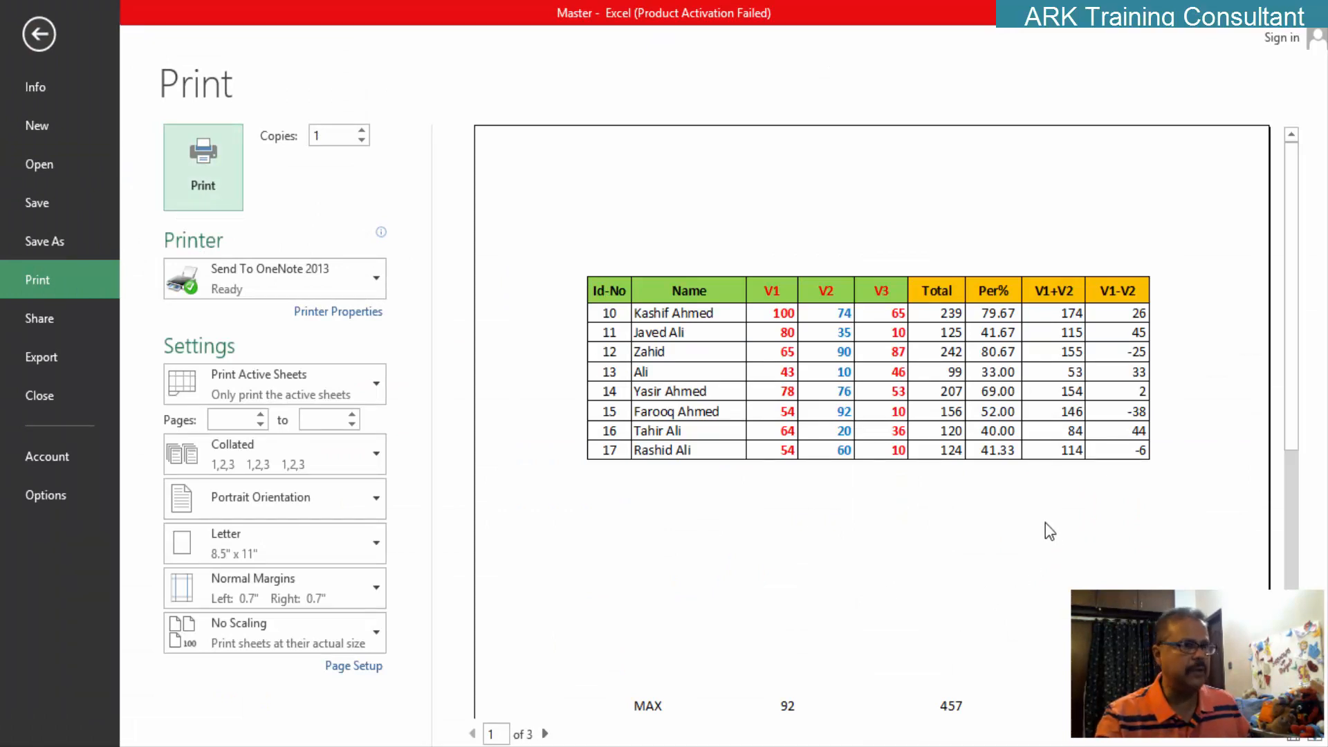
left_click(948, 494)
left_click(948, 494)
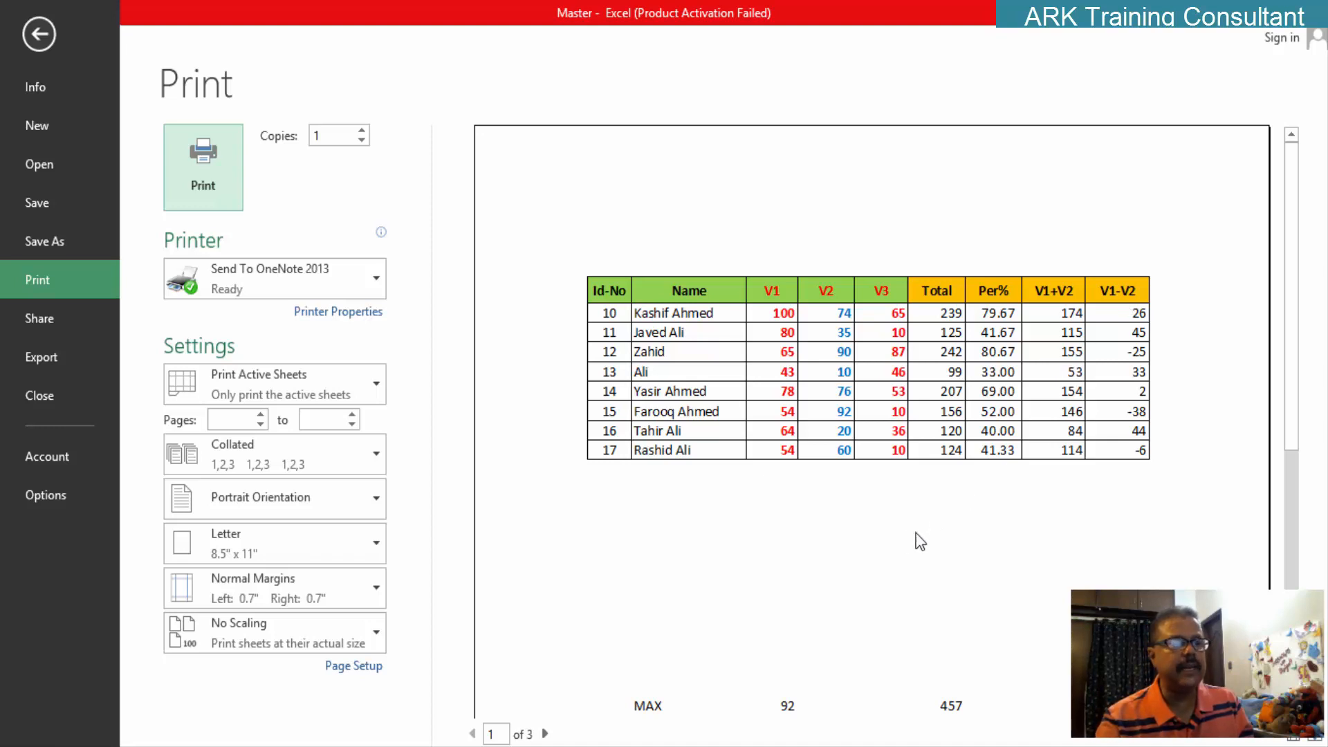
Step: Page through all three pages of Sheet5's print preview, go back to the first and last pages, and return to the sheet
left_click(546, 734)
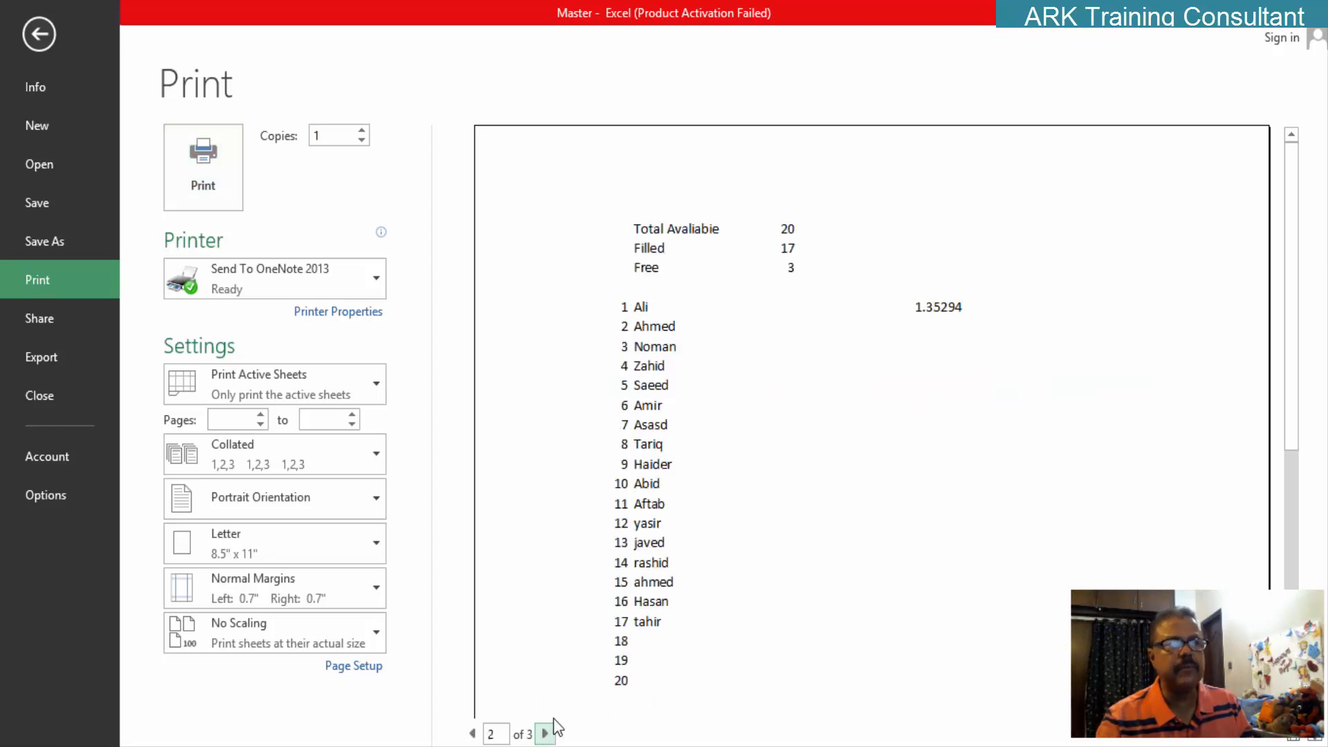
left_click(546, 734)
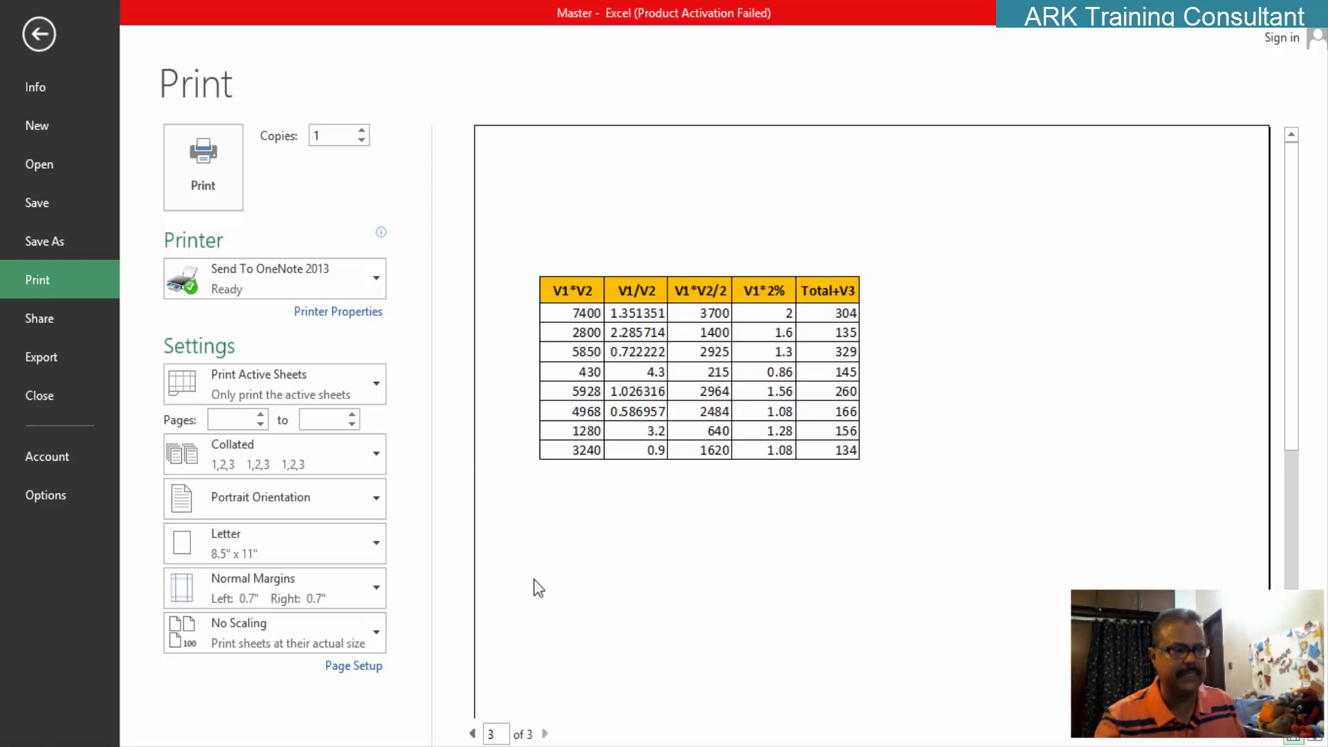
left_click(473, 734)
left_click(473, 734)
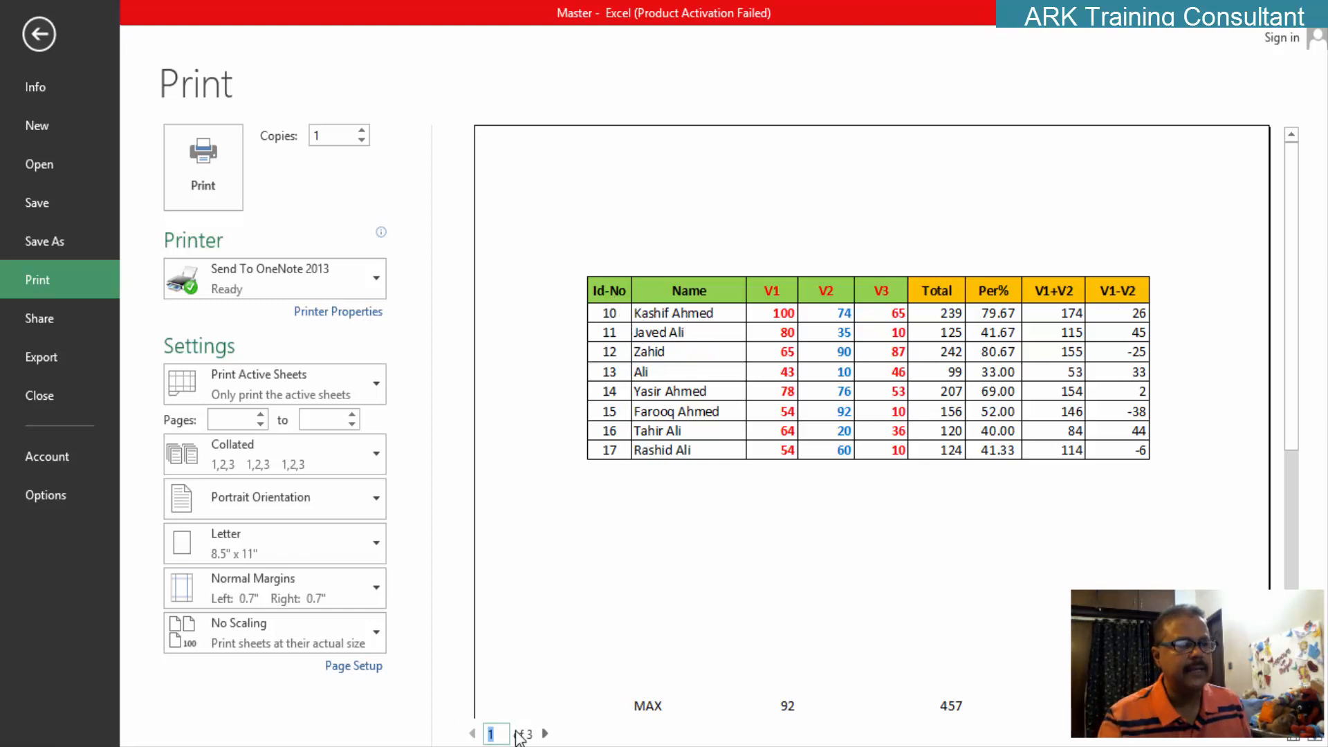
left_click(545, 733)
left_click(545, 734)
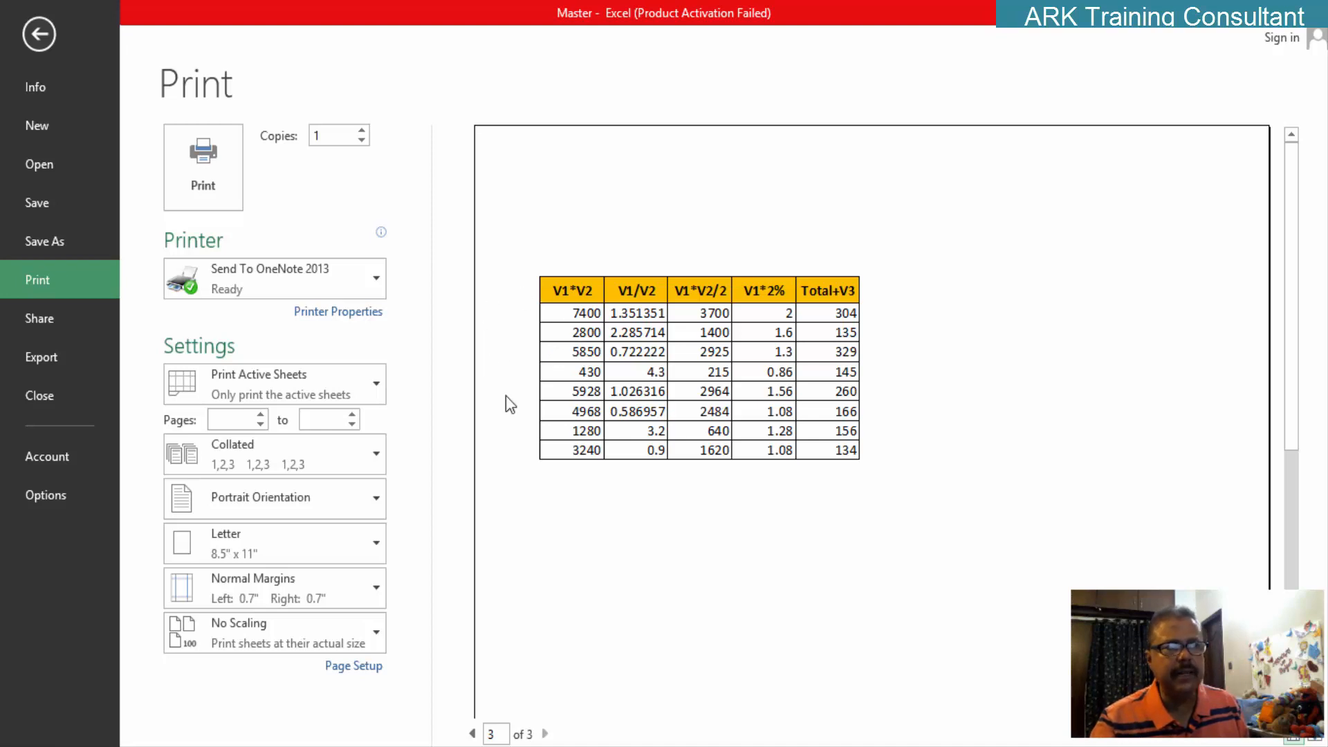
key("Escape")
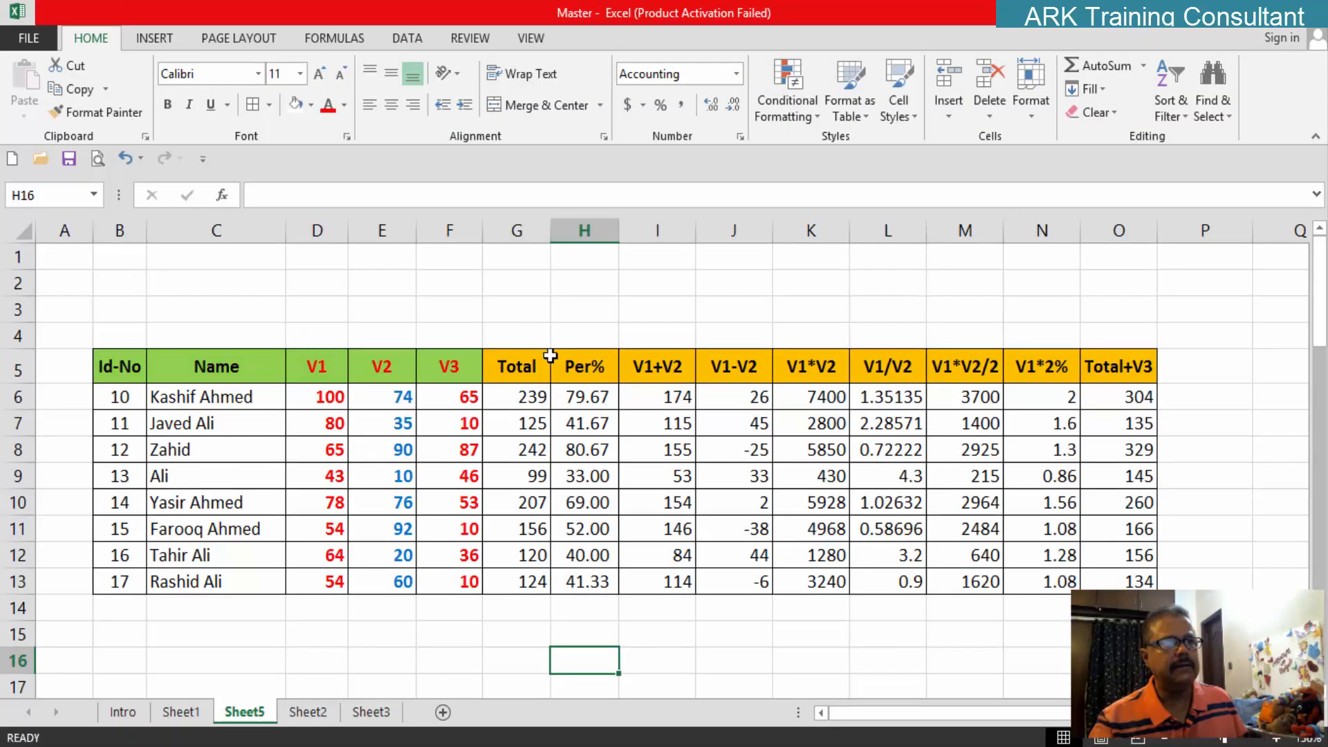
Step: Reopen Sheet5's print preview, compare the first page with the last page of the table, and return to the sheet
left_click(1213, 405)
scroll(886, 524, "down", 2)
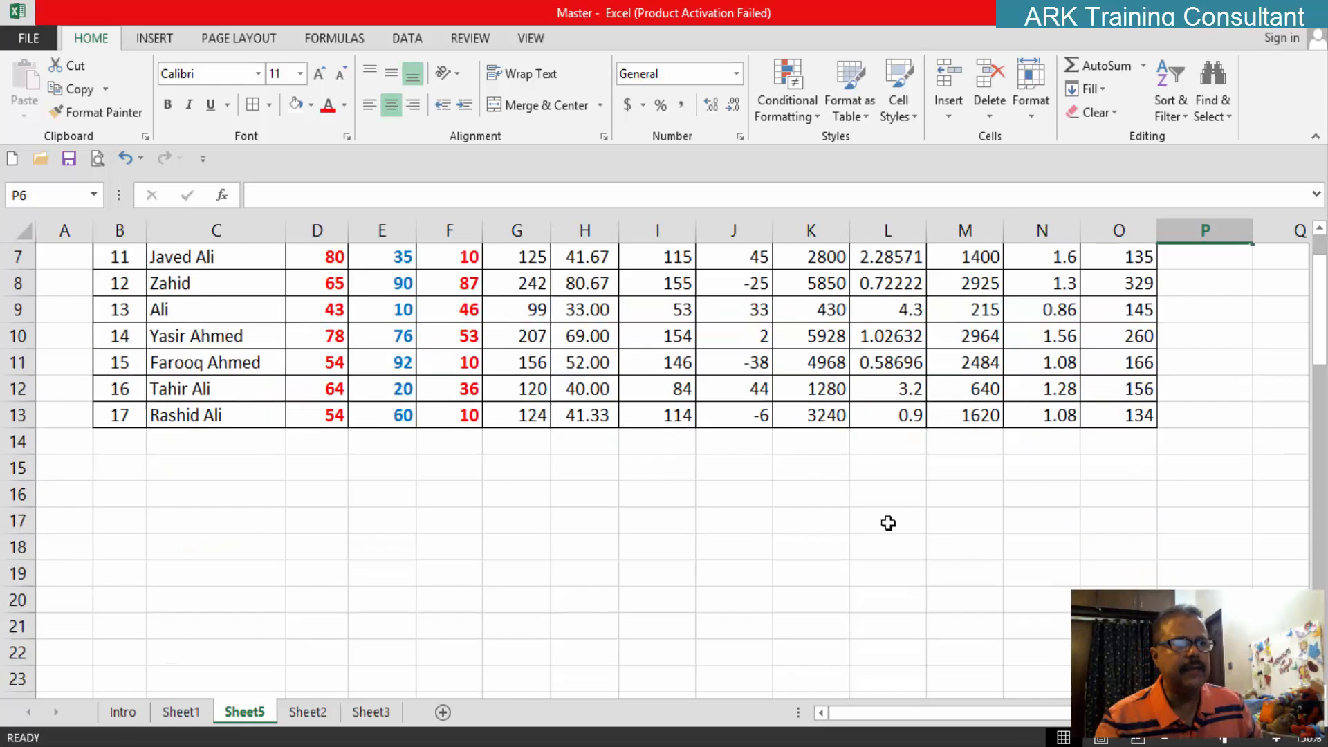
scroll(882, 526, "up", 2)
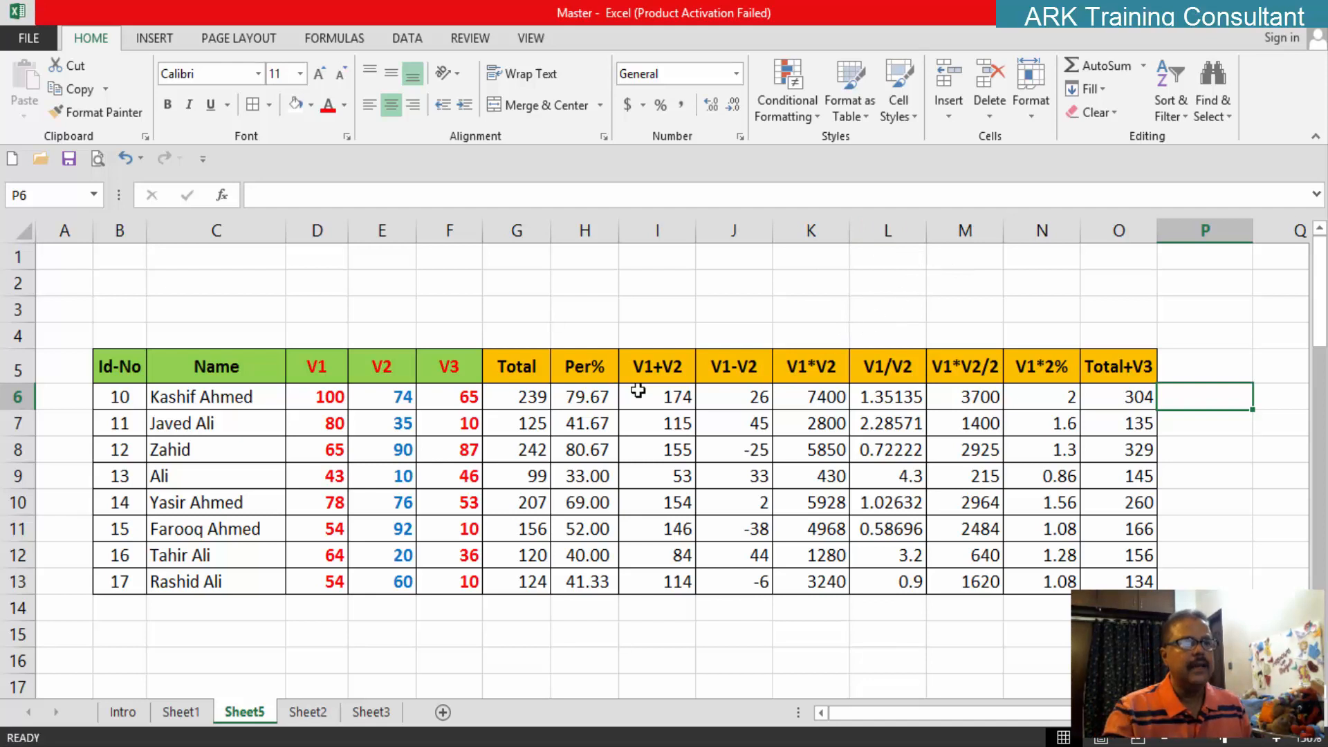
left_click(98, 160)
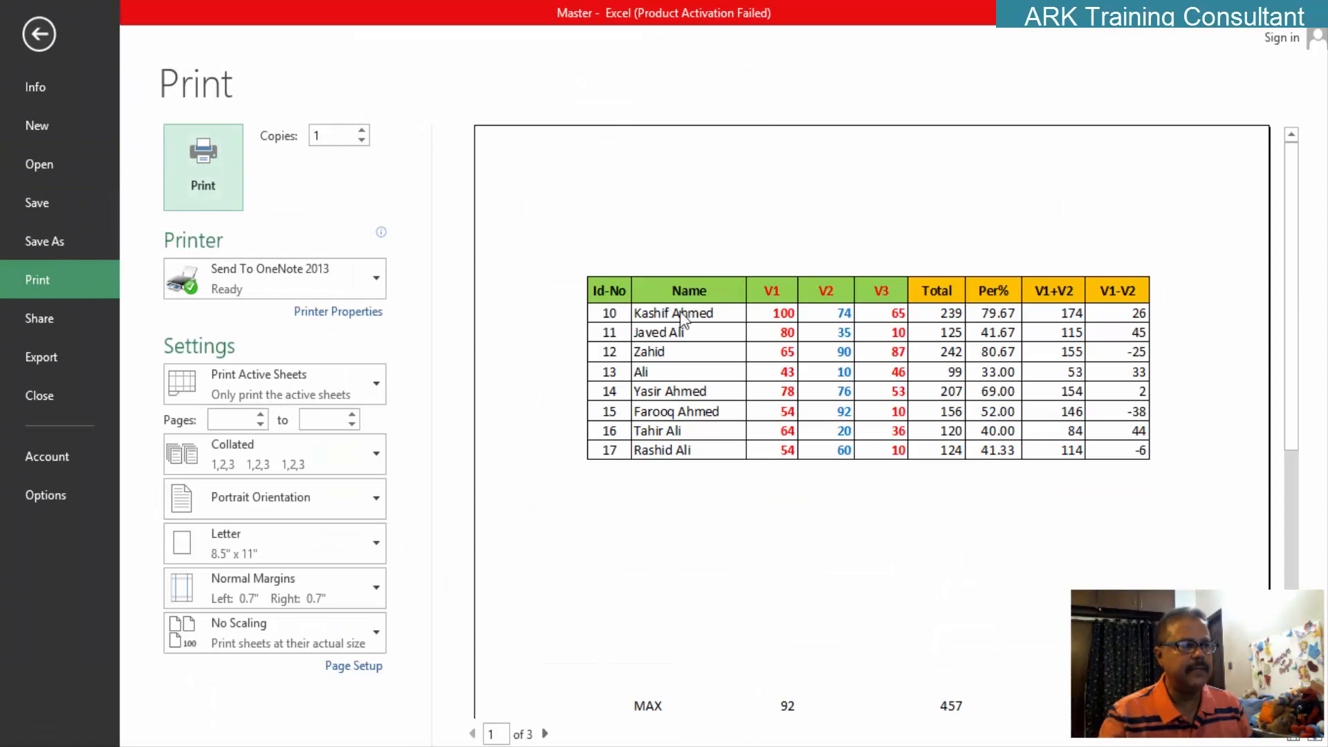
scroll(692, 326, "down", 1)
scroll(789, 402, "up", 1)
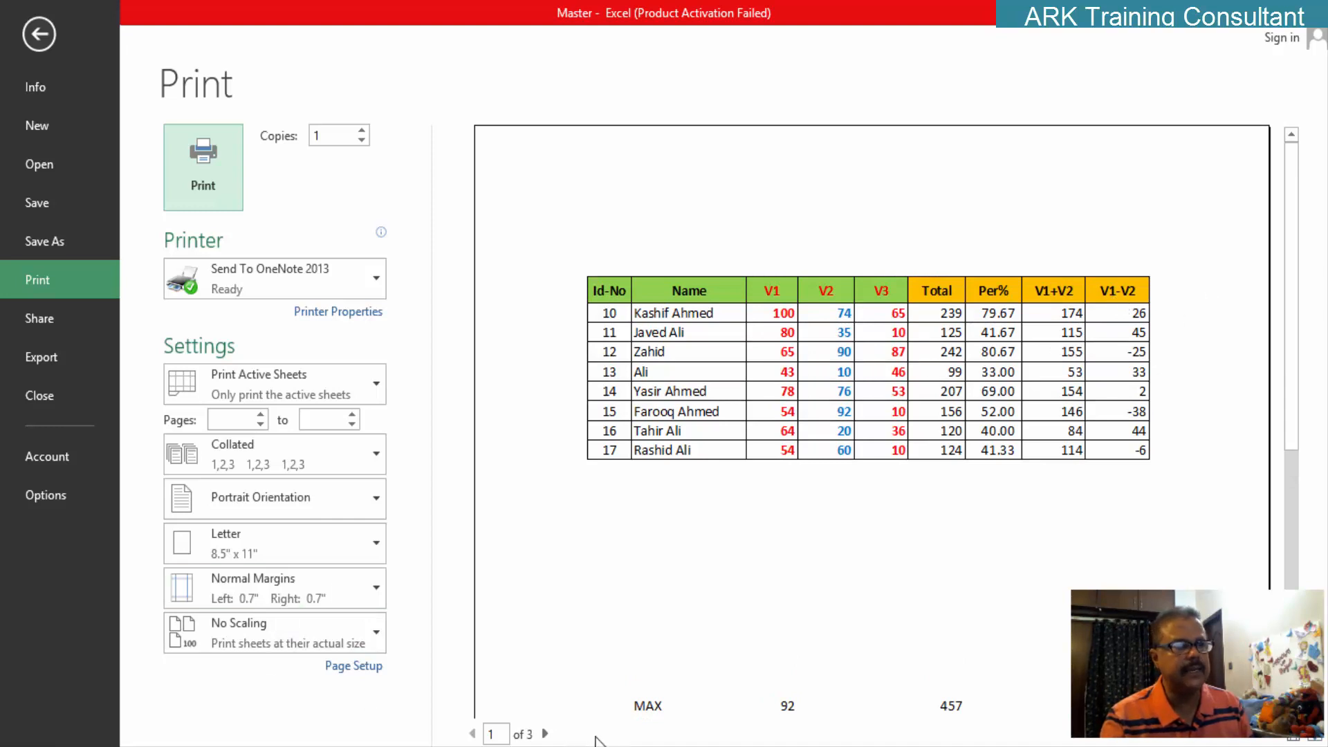
left_click(545, 735)
left_click(545, 735)
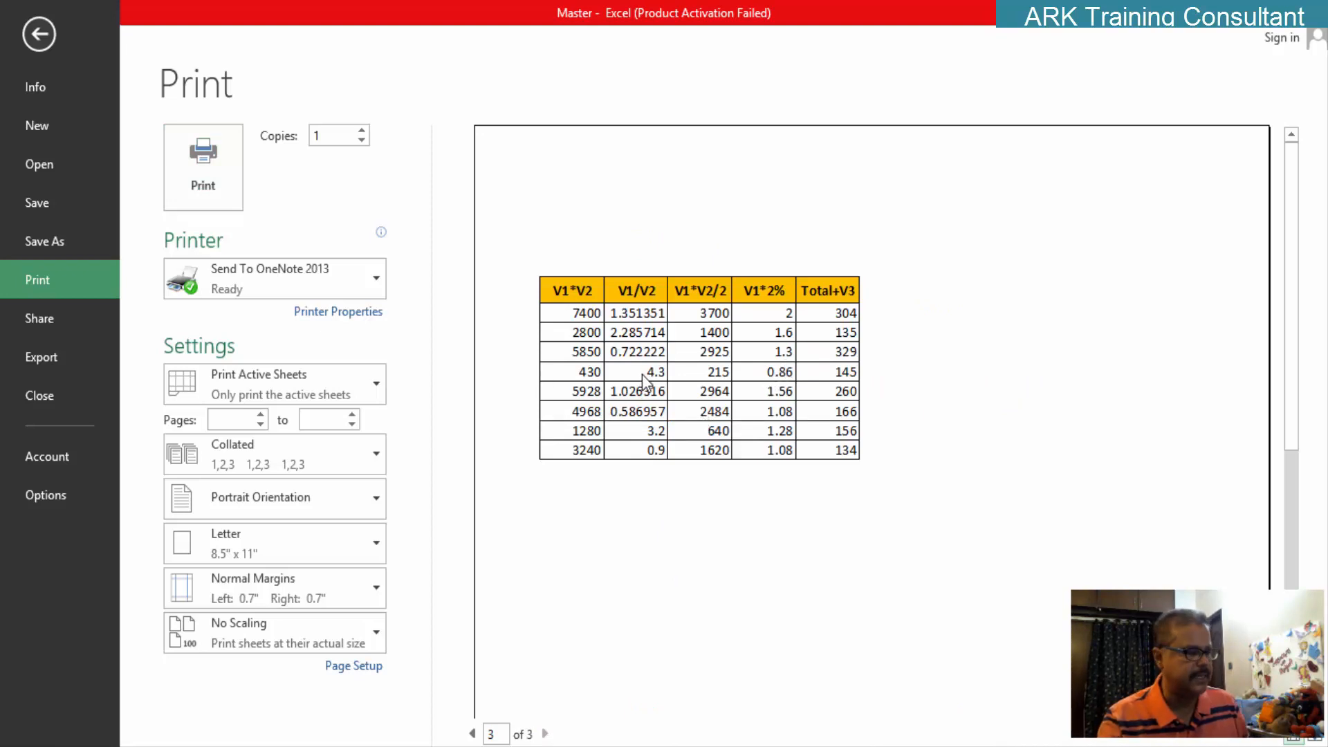
left_click(735, 564)
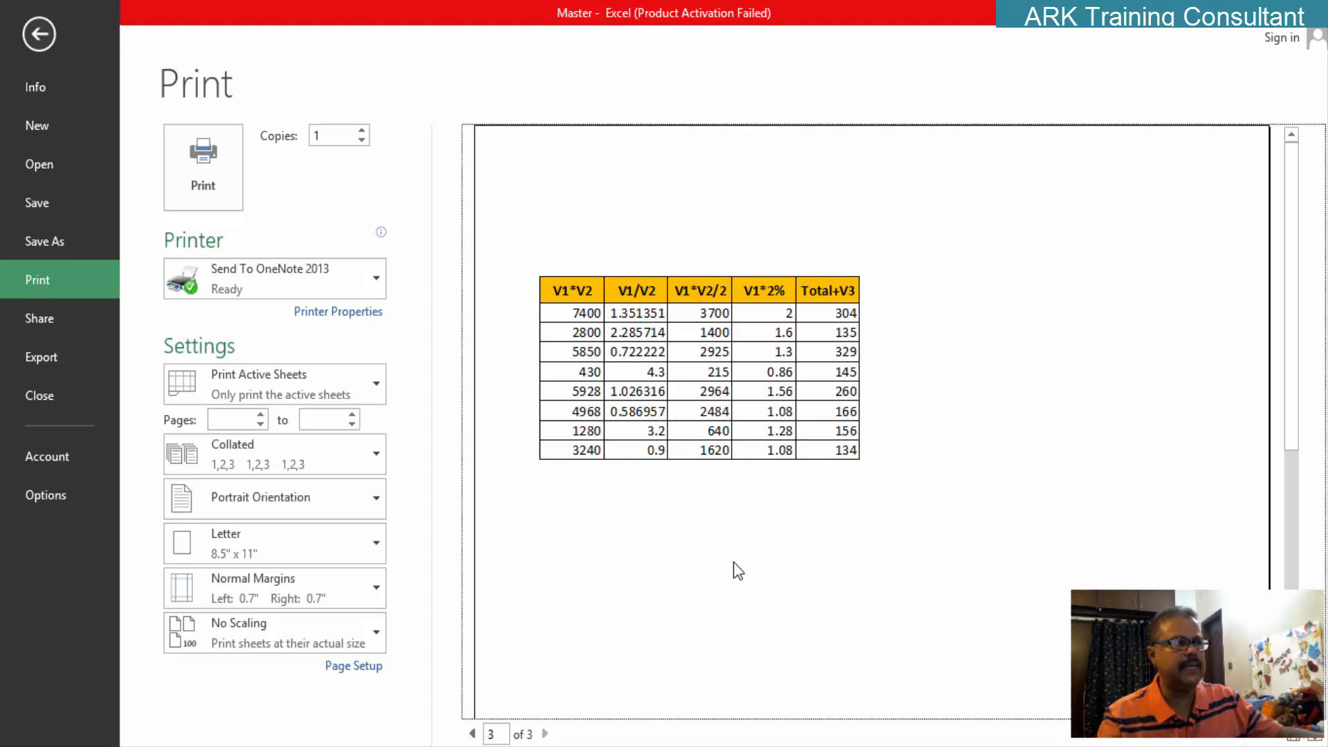
key("Escape")
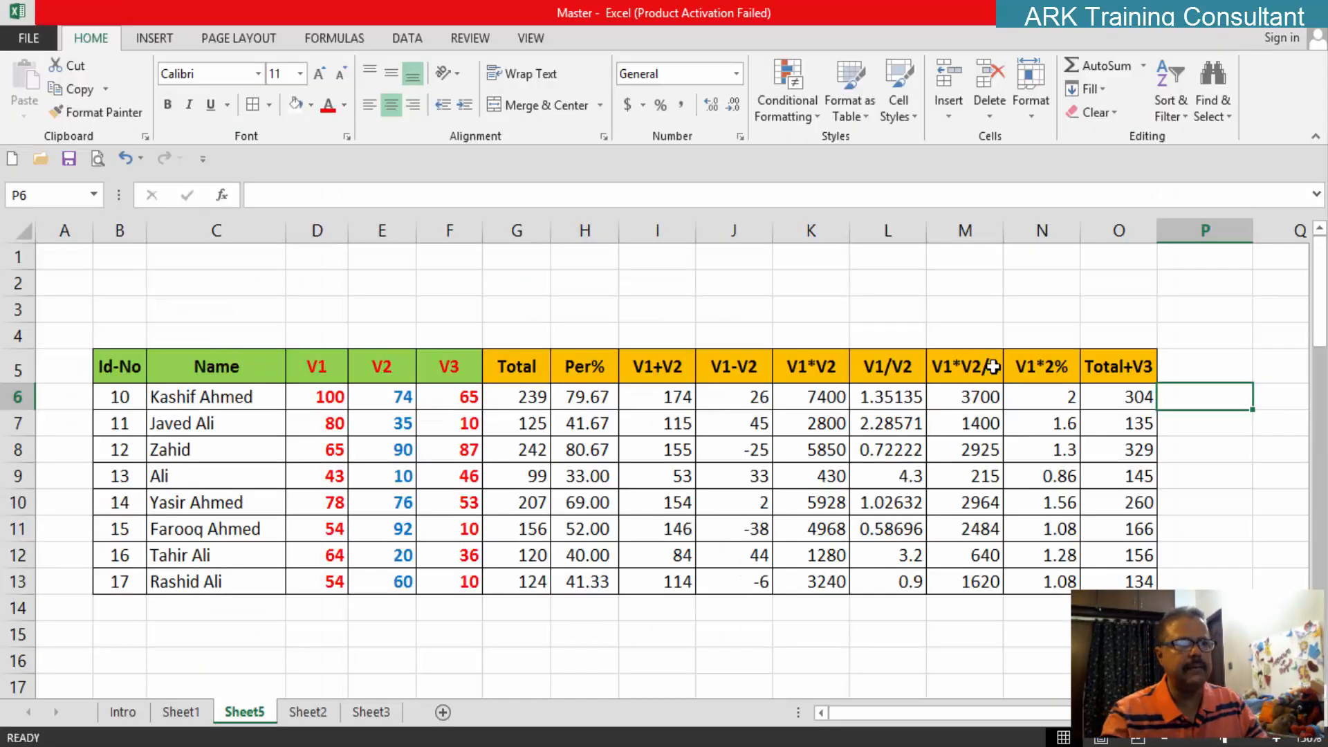
Step: Move across the empty row above the table and select the V1*V2 header cell, K5
left_click(969, 310)
scroll(794, 565, "down", 9)
scroll(801, 563, "up", 9)
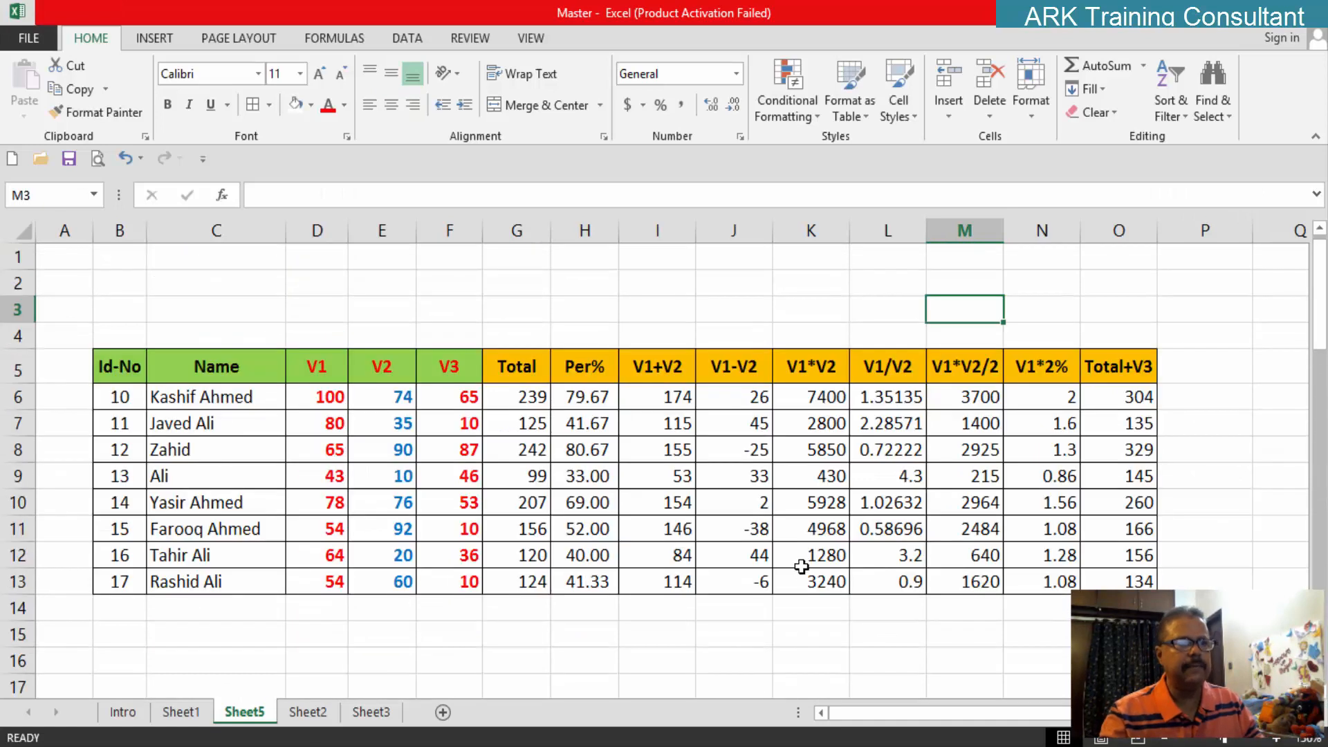
key("Left")
key("Left")
key("Left")
key("Left")
key("Left")
key("Left")
key("Left")
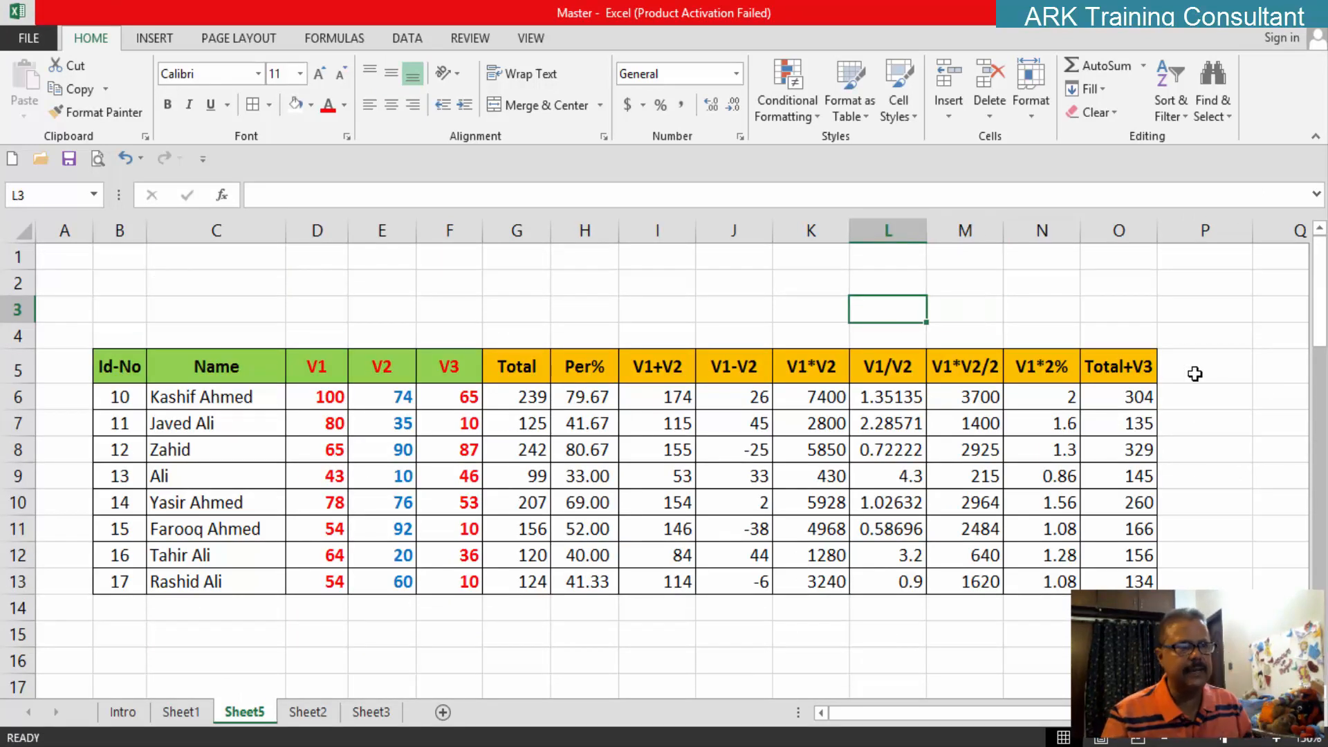
key("Left")
key("Left")
key("Left")
key("Left")
key("Right")
key("Right")
key("Right")
key("Right")
key("Right")
key("Right")
key("Right")
key("Right")
key("Right")
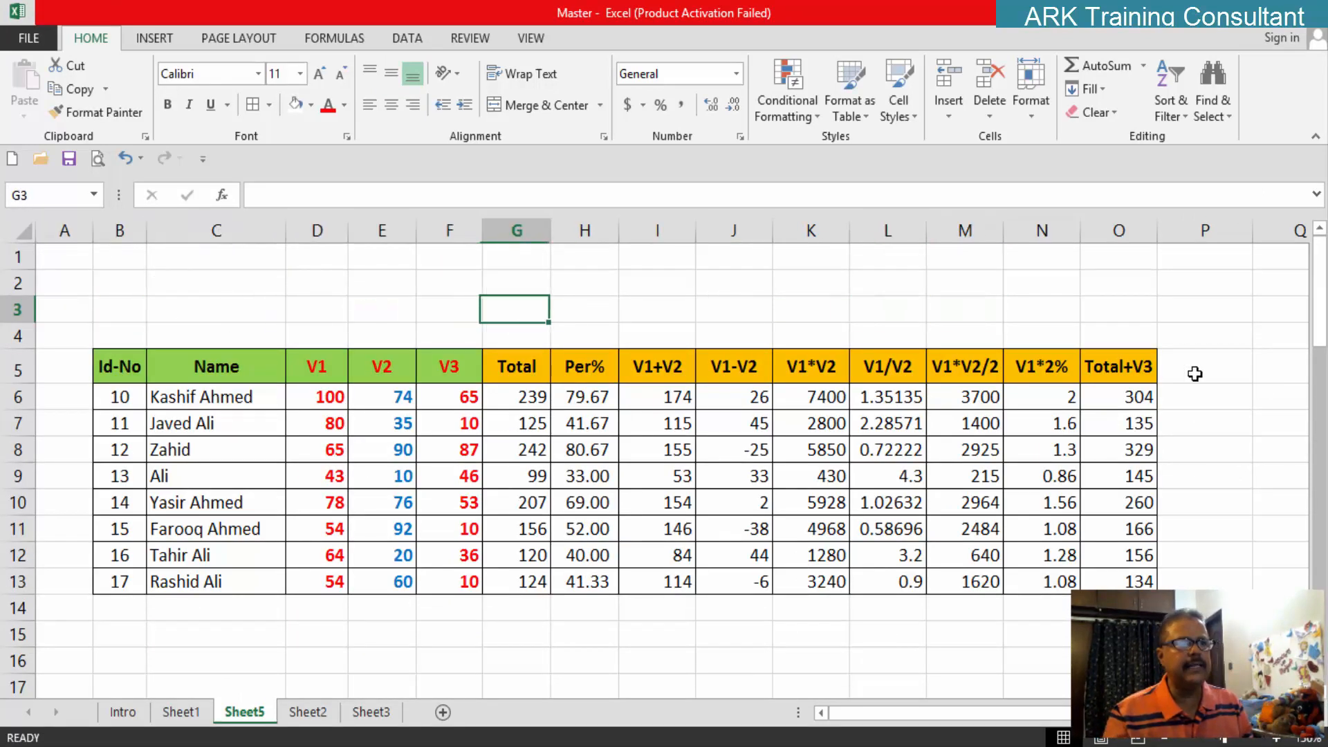
key("Right")
key("Down")
key("Down")
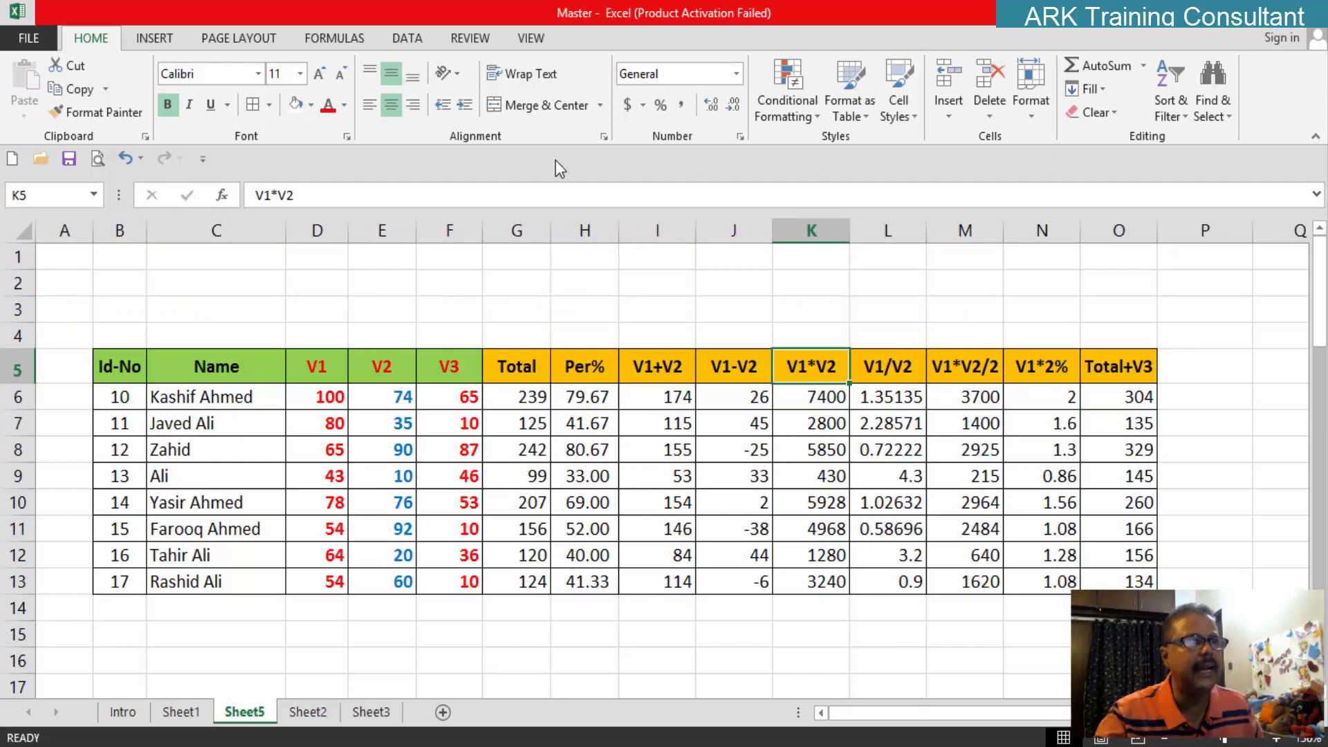
scroll(773, 326, "down", 11)
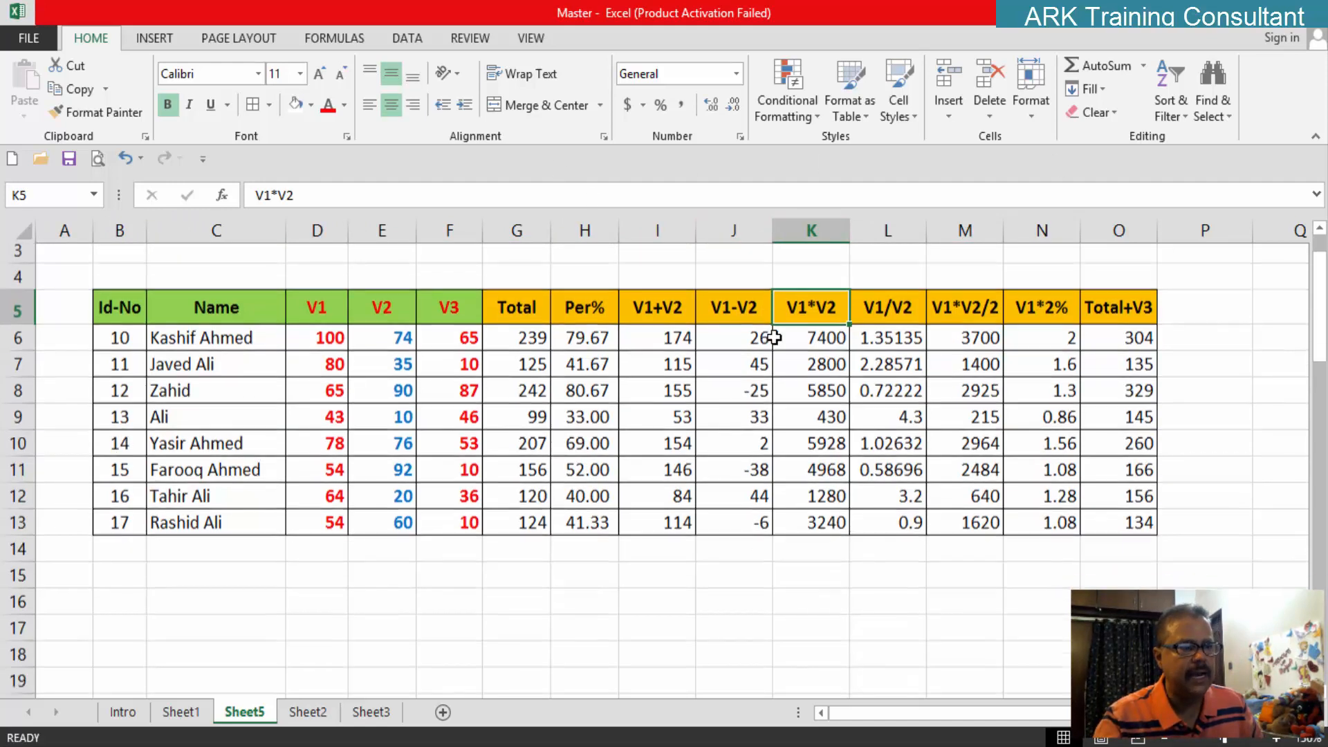
scroll(777, 349, "up", 11)
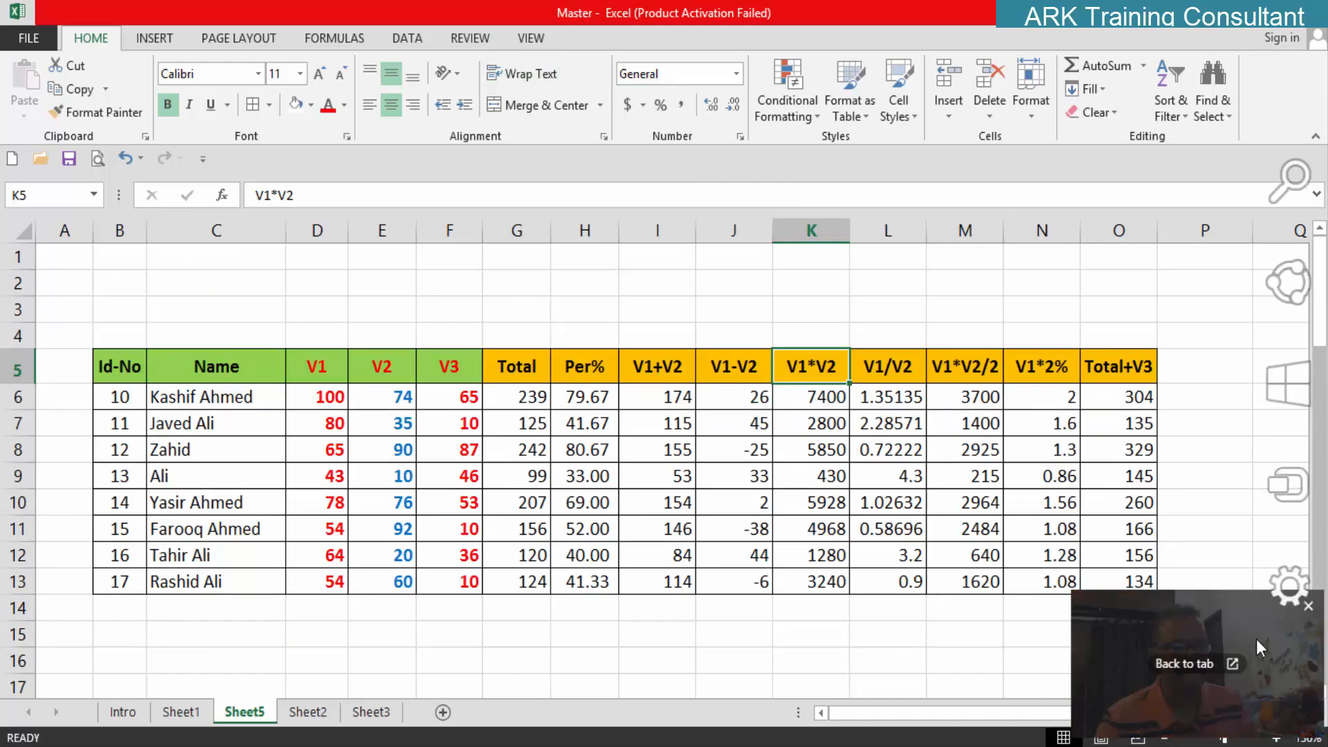
left_click_drag(1198, 606, 1203, 566)
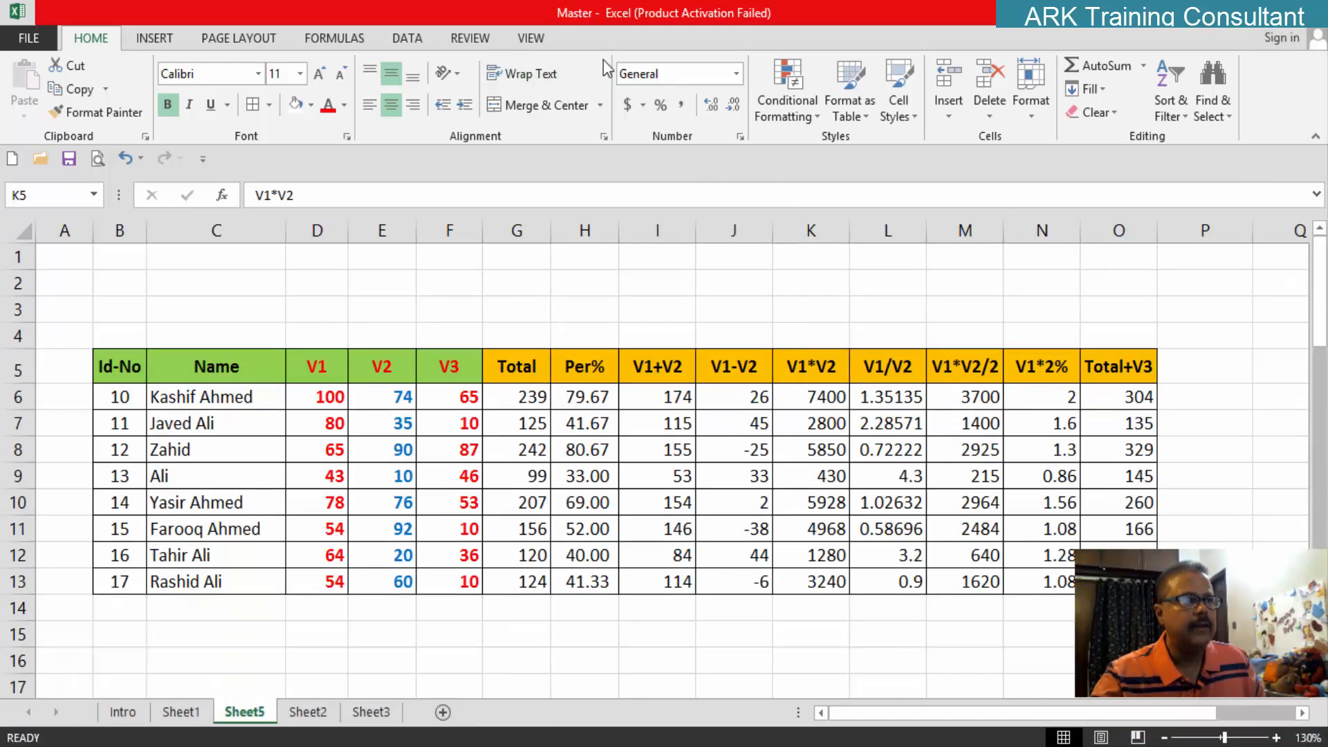
Step: Examine the sheet's page divisions in Page Break Preview, switch back to Normal view and check the page break line through the table
left_click(531, 44)
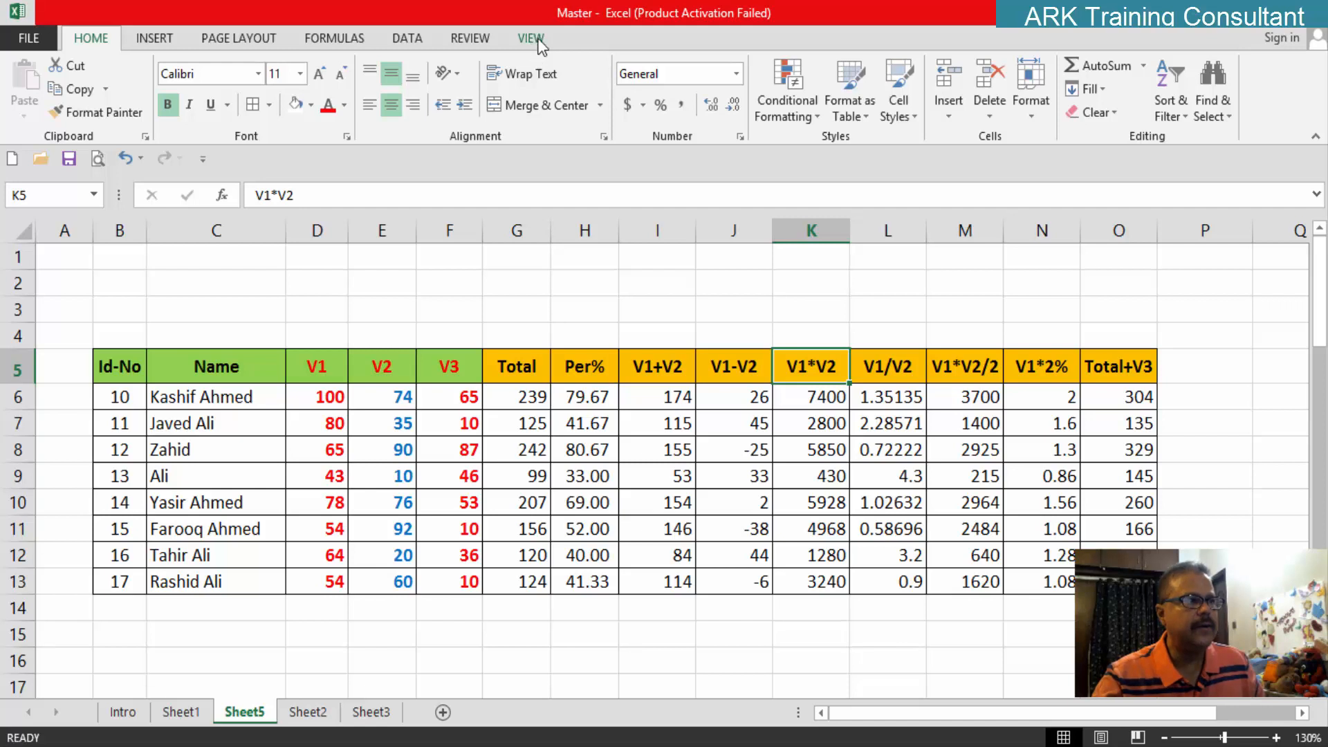
left_click(532, 38)
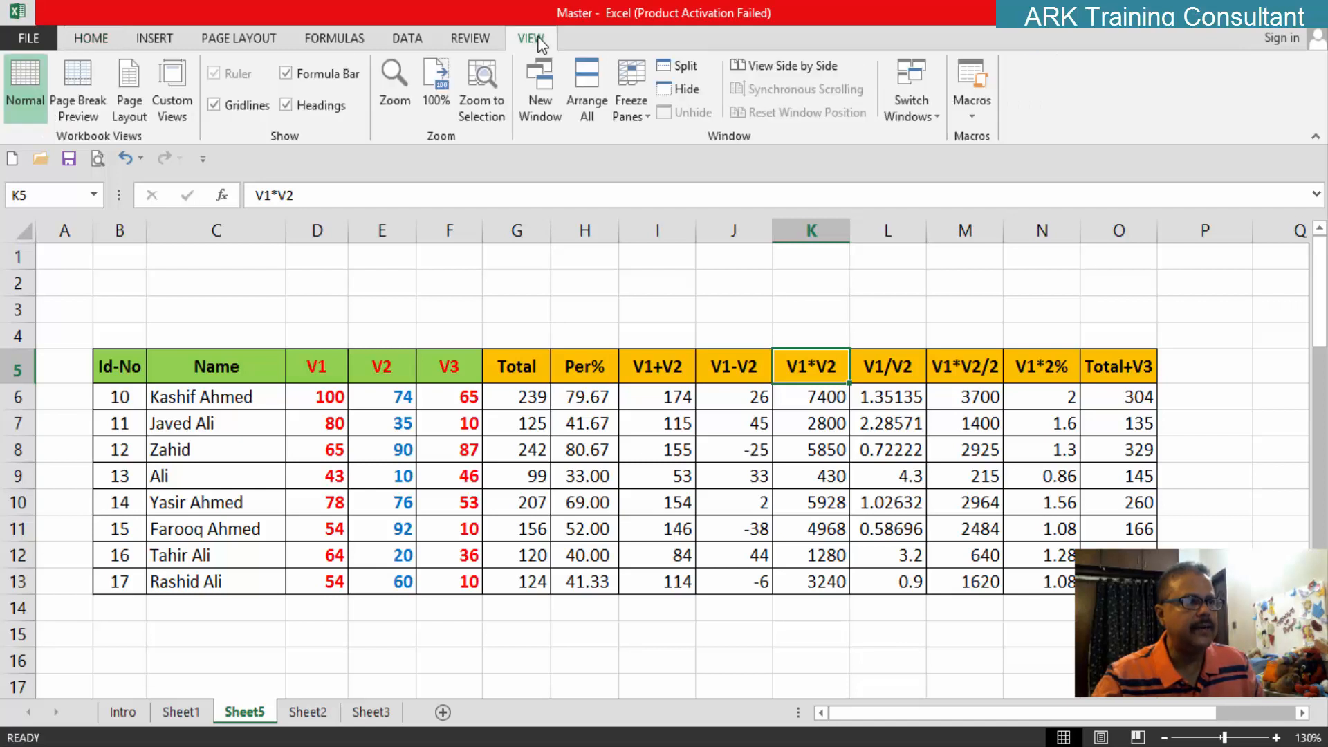
left_click(79, 98)
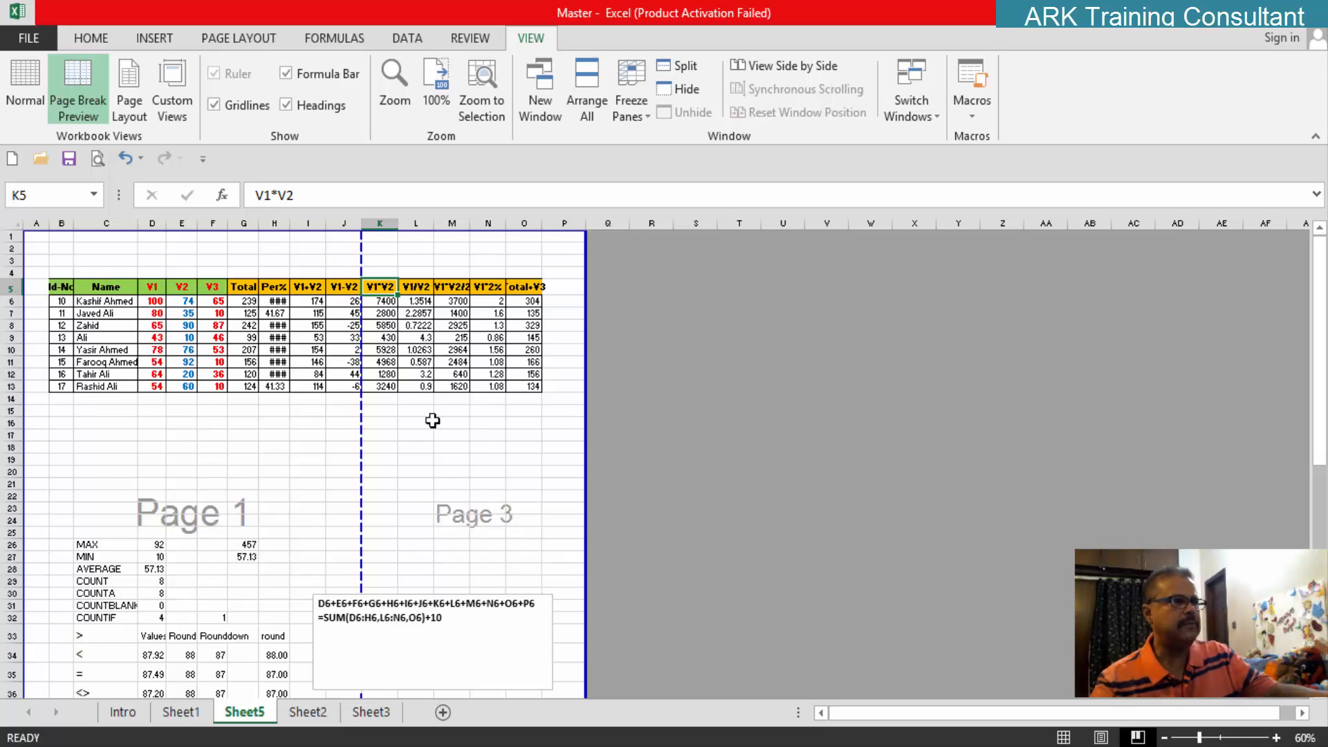
left_click(23, 82)
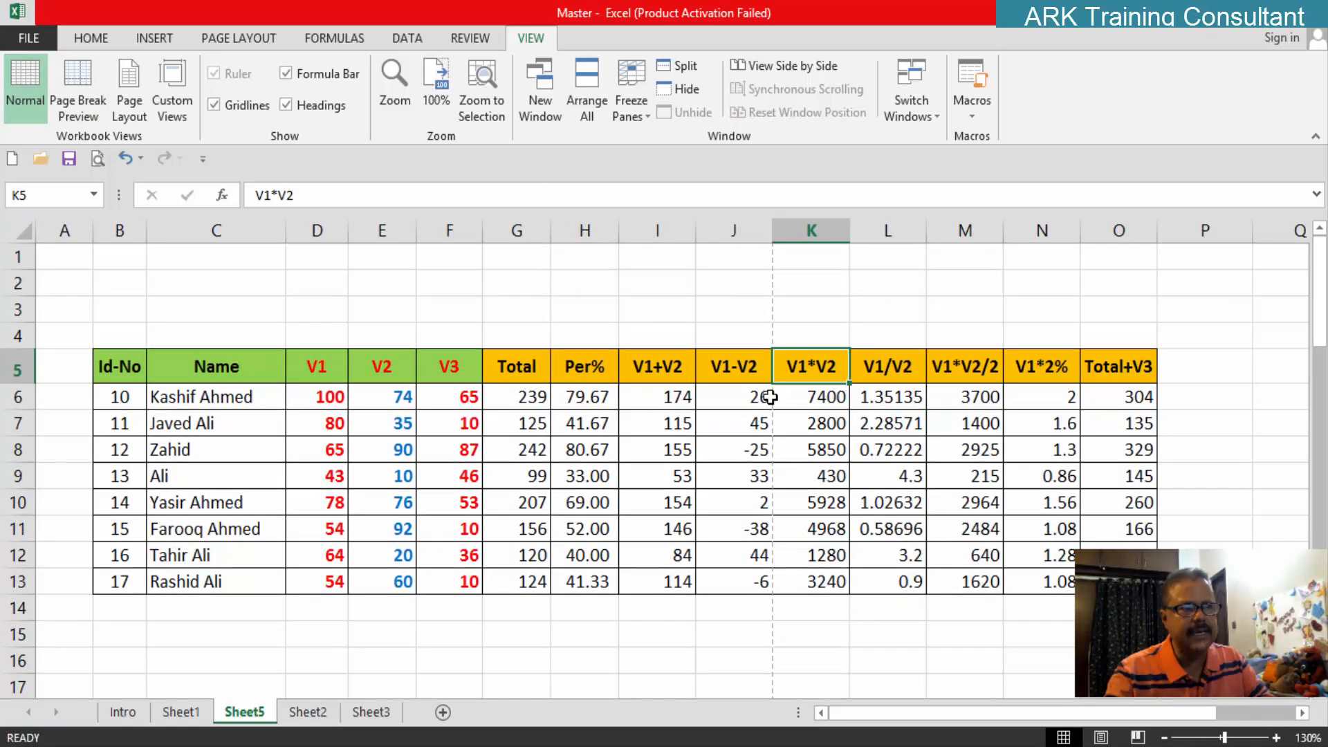
scroll(769, 450, "down", 3)
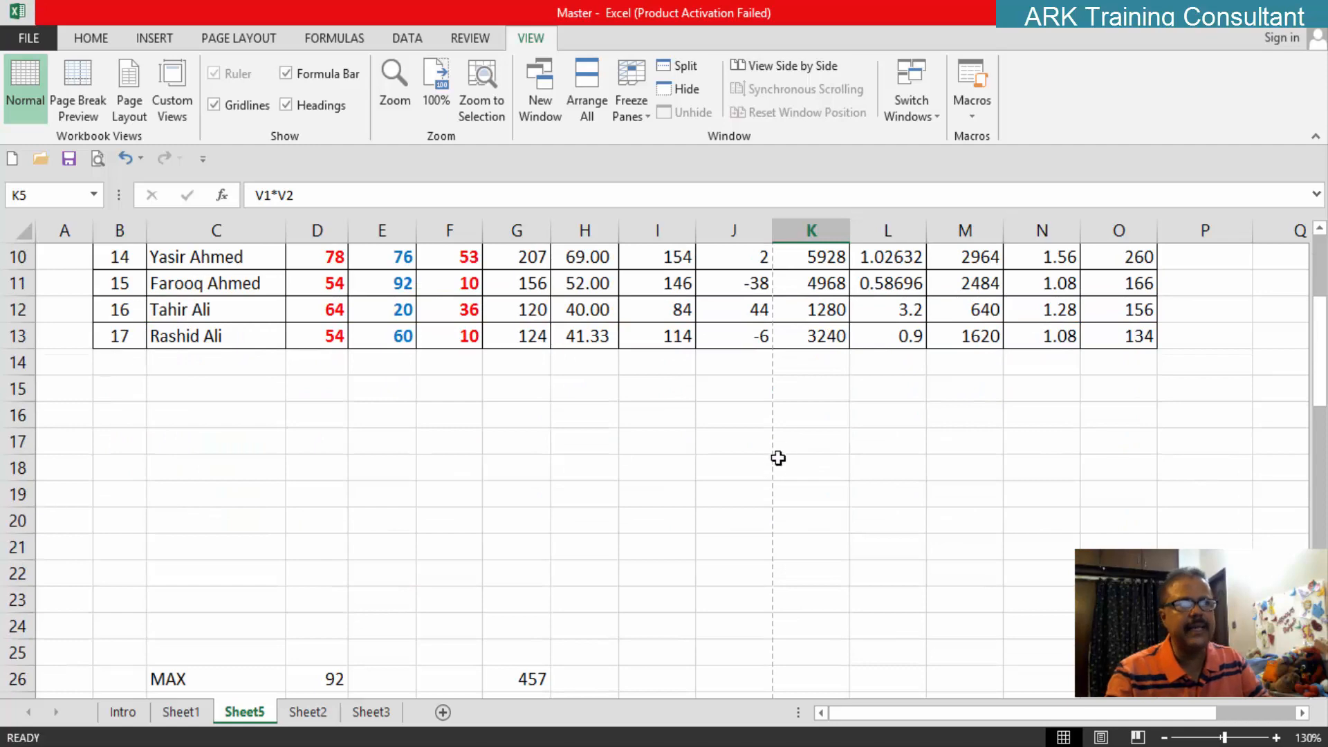
scroll(774, 410, "up", 3)
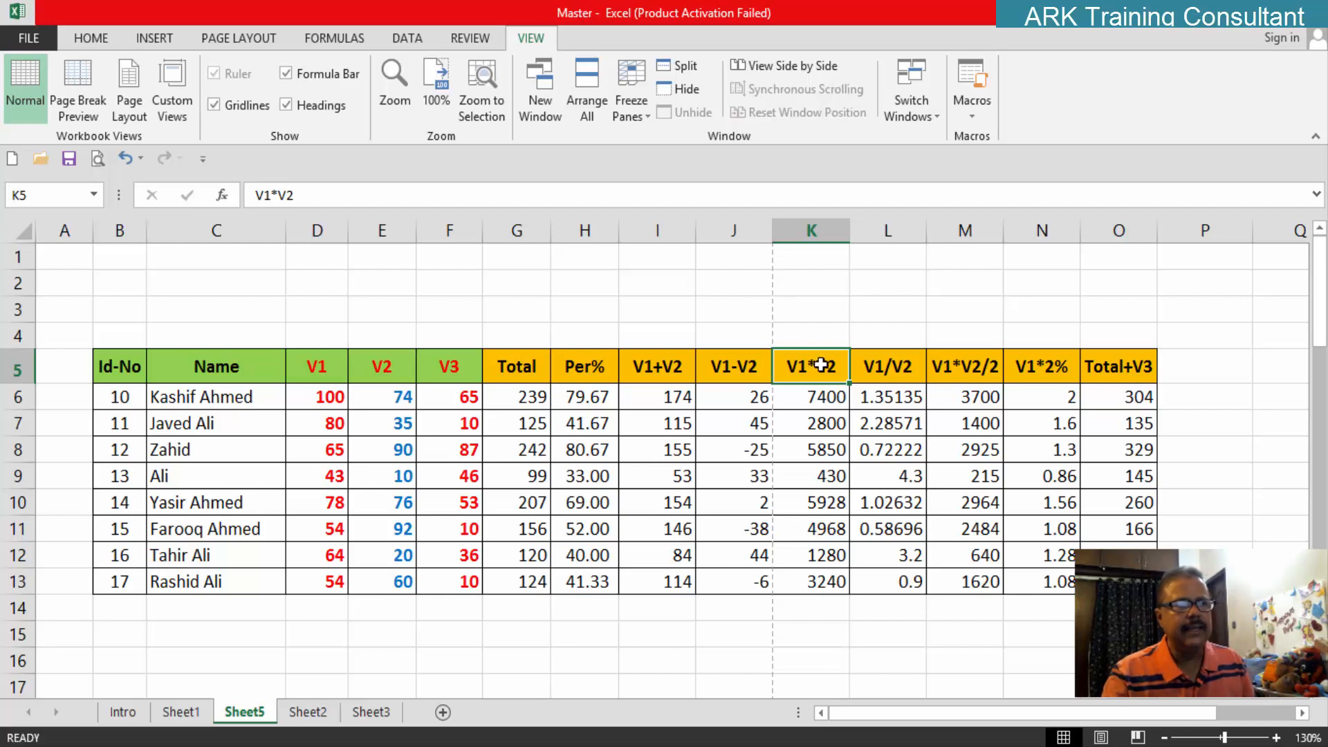
Step: Insert two blank sheet columns in front of the V1*V2 column, at column K
left_click(90, 36)
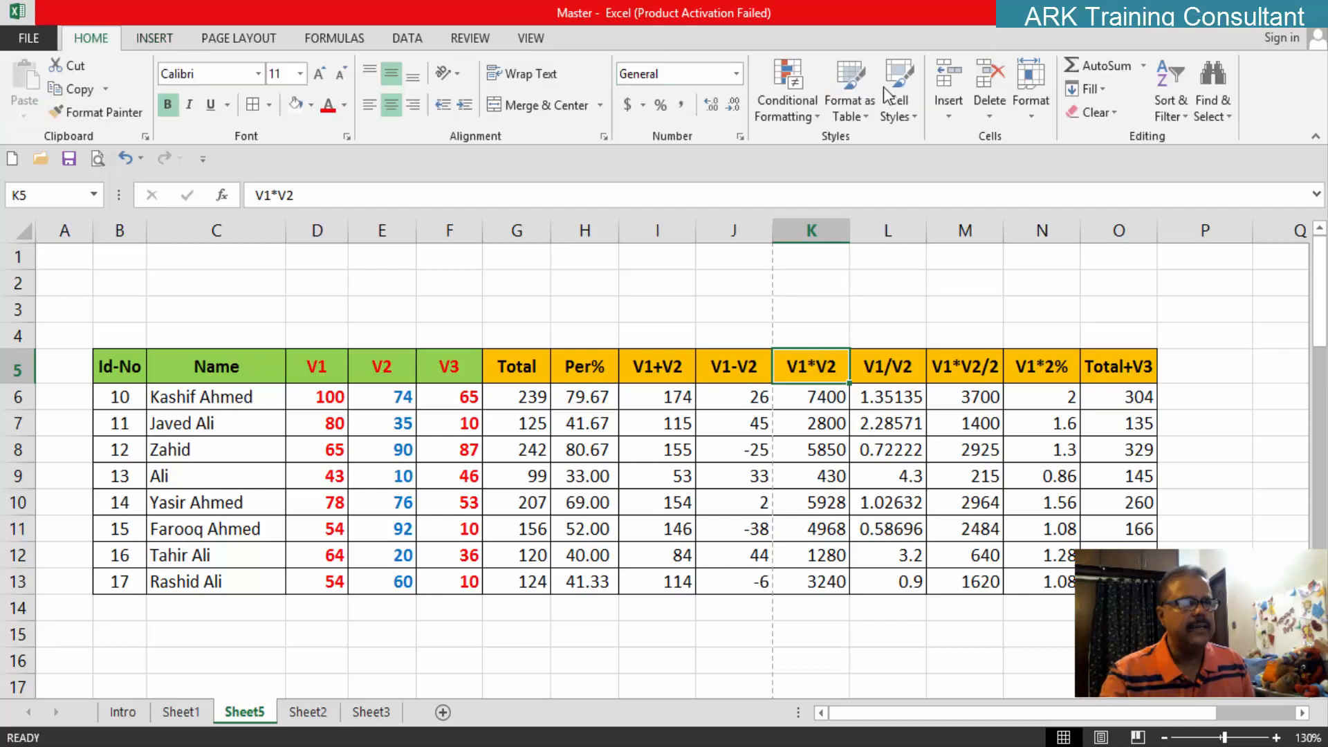
left_click(950, 117)
left_click(998, 189)
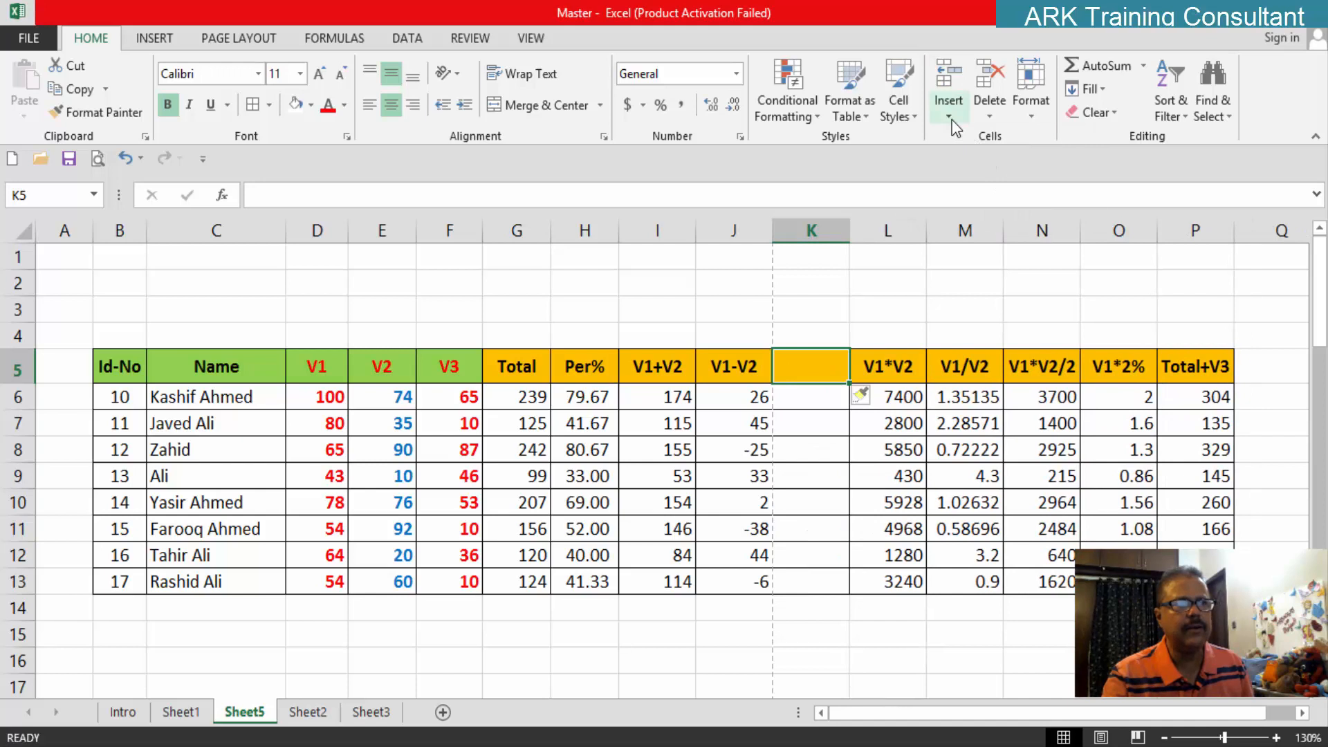
left_click(951, 119)
left_click(997, 186)
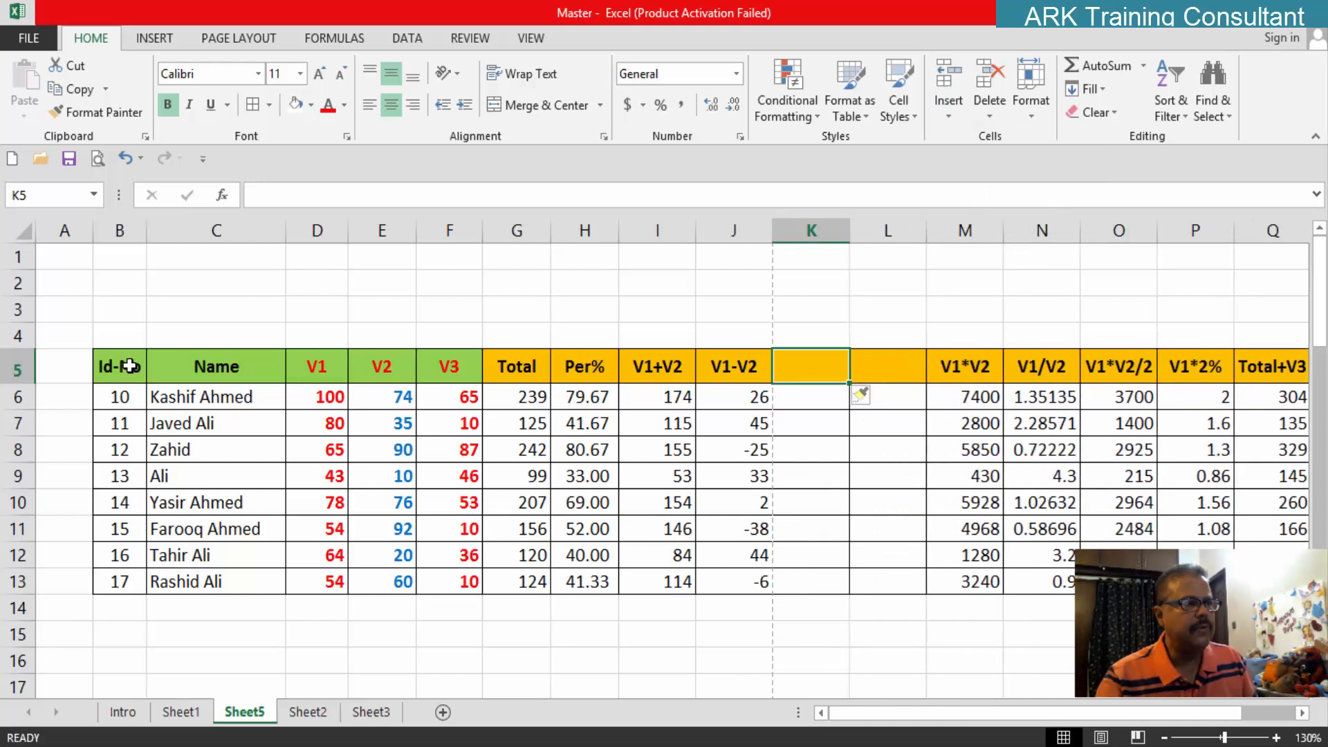
Step: Copy the Id-No and Name columns with their headers (B5:C13) into the blank columns starting at K5
left_click_drag(130, 367, 218, 578)
key("ctrl+c")
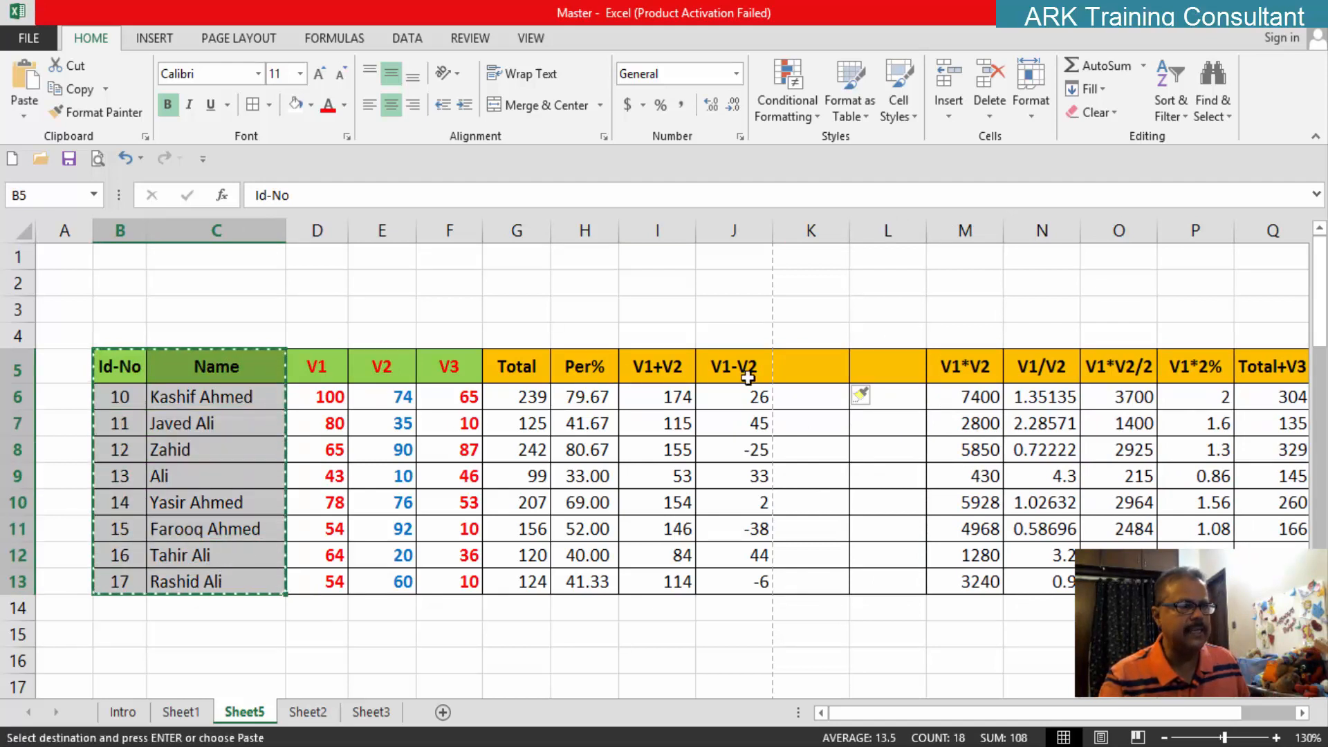
left_click(800, 376)
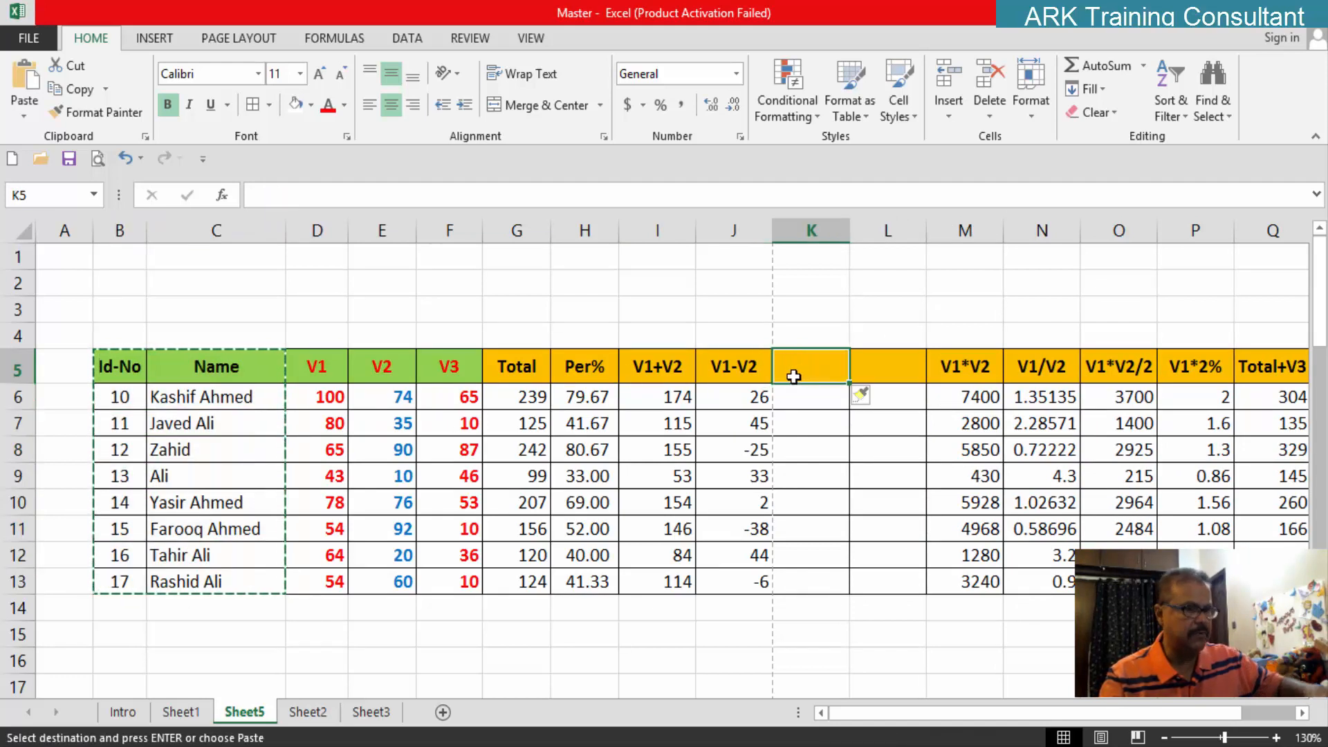
key("ctrl+v")
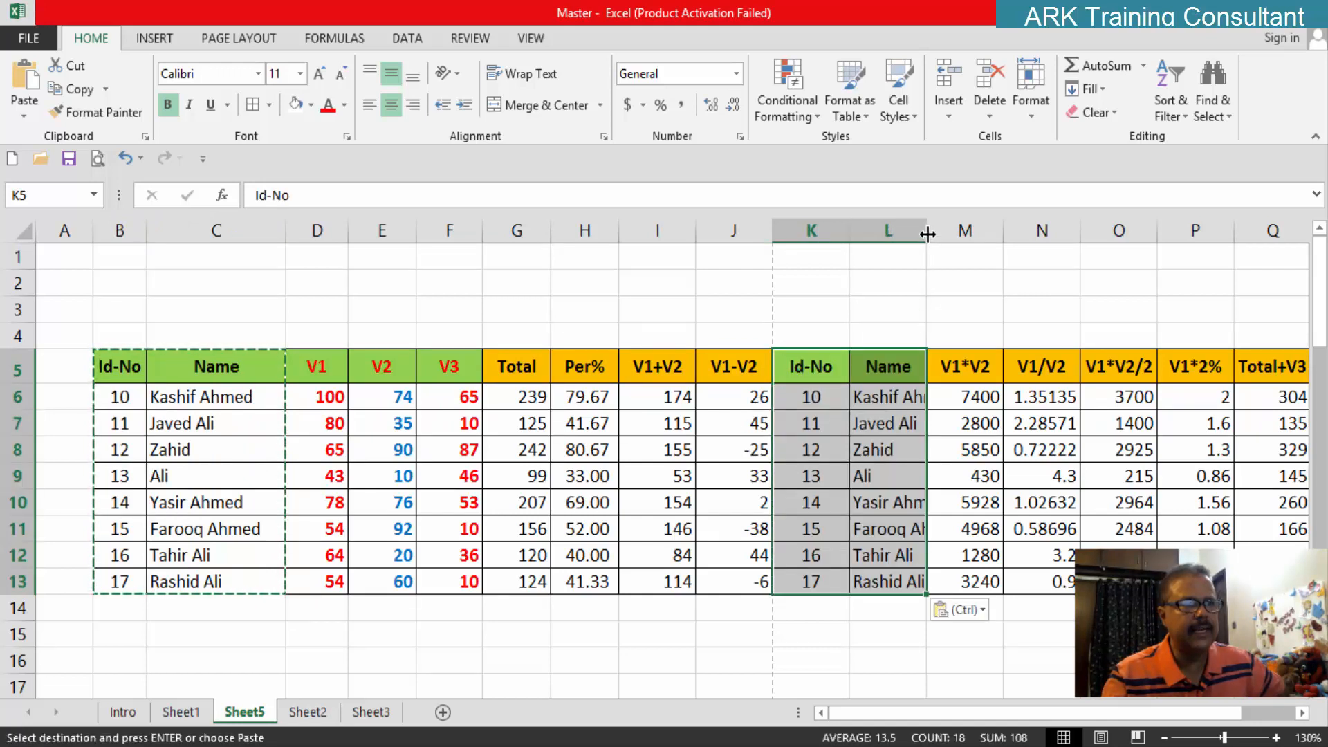
Step: Widen column L so the copied names fit, select empty cell L16 and clear the copy outline
left_click_drag(928, 230, 976, 230)
left_click(865, 650)
key("Escape")
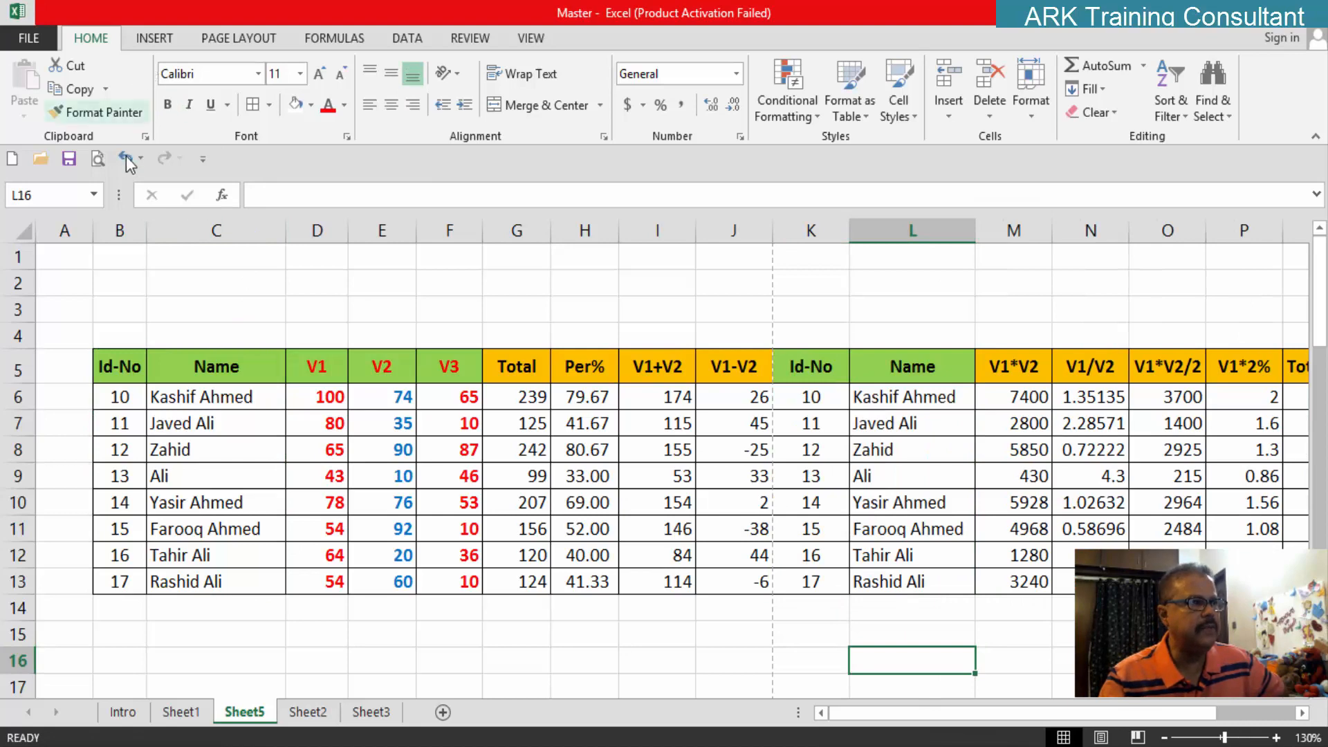
Step: Check page 3 of the print preview for the repeated Id-No and Name columns and return to the sheet
left_click(97, 159)
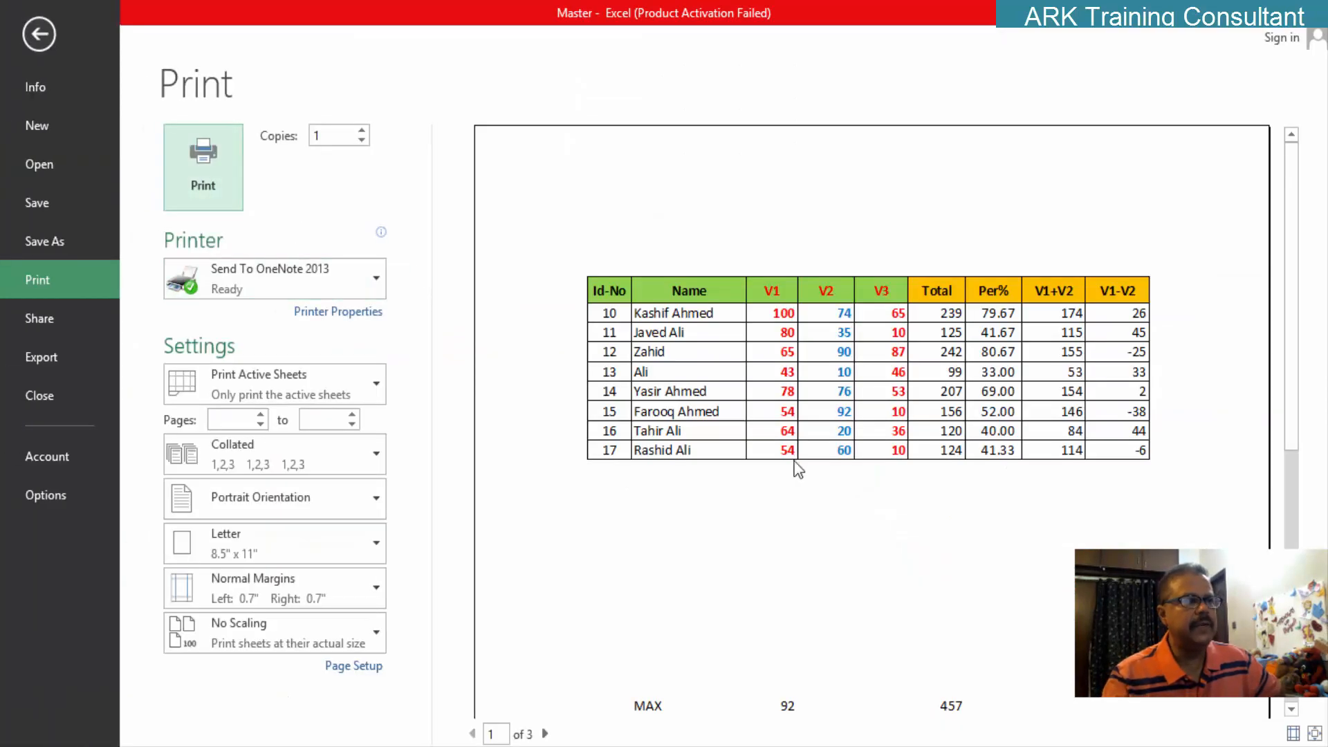
left_click(545, 734)
left_click(545, 734)
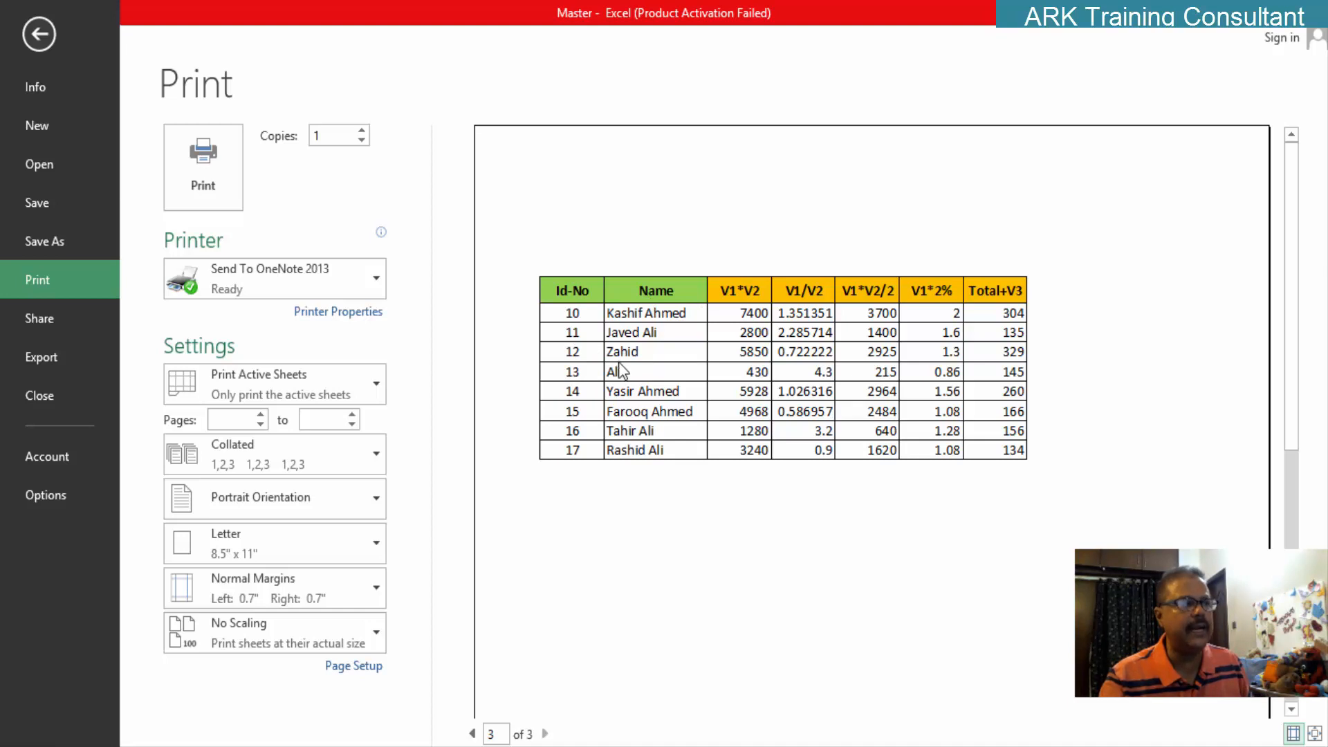
key("Escape")
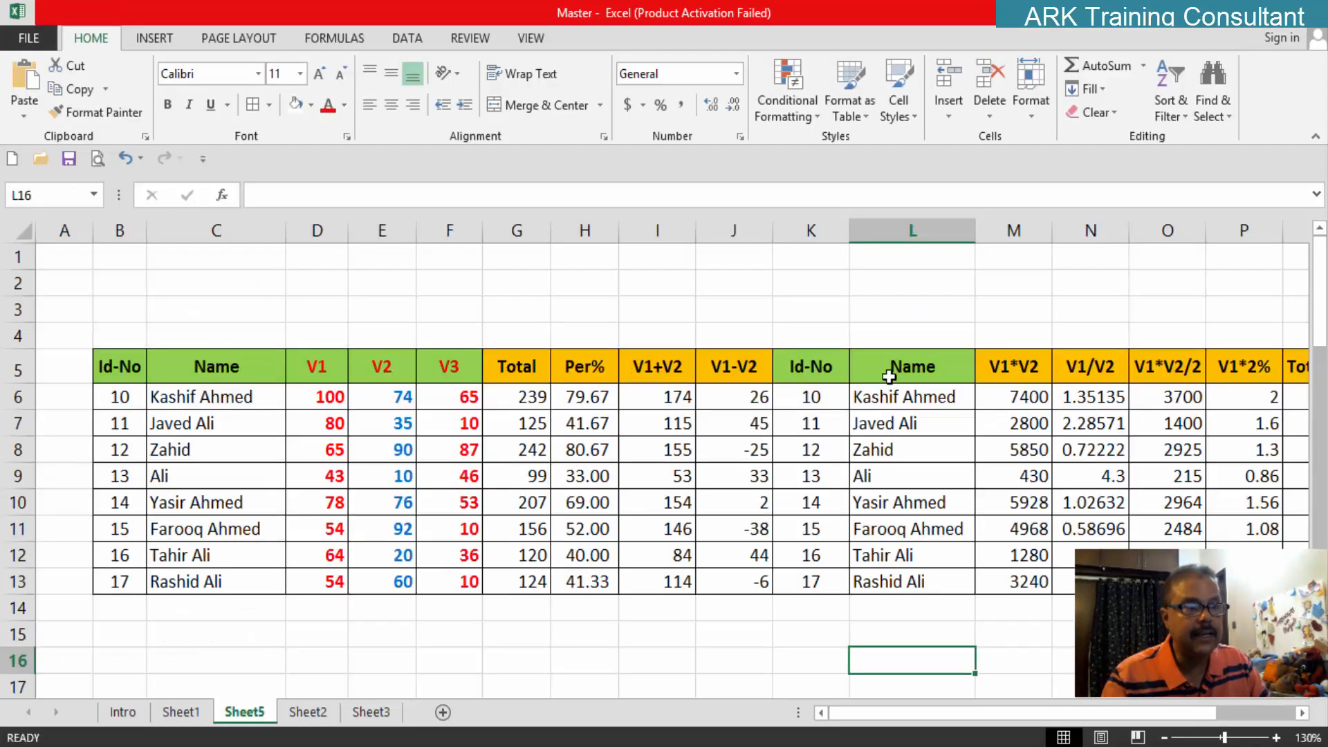
Step: Delete the duplicate Id-No and Name sheet columns K and L and select empty cell K15
left_click(913, 333)
left_click_drag(820, 363, 869, 367)
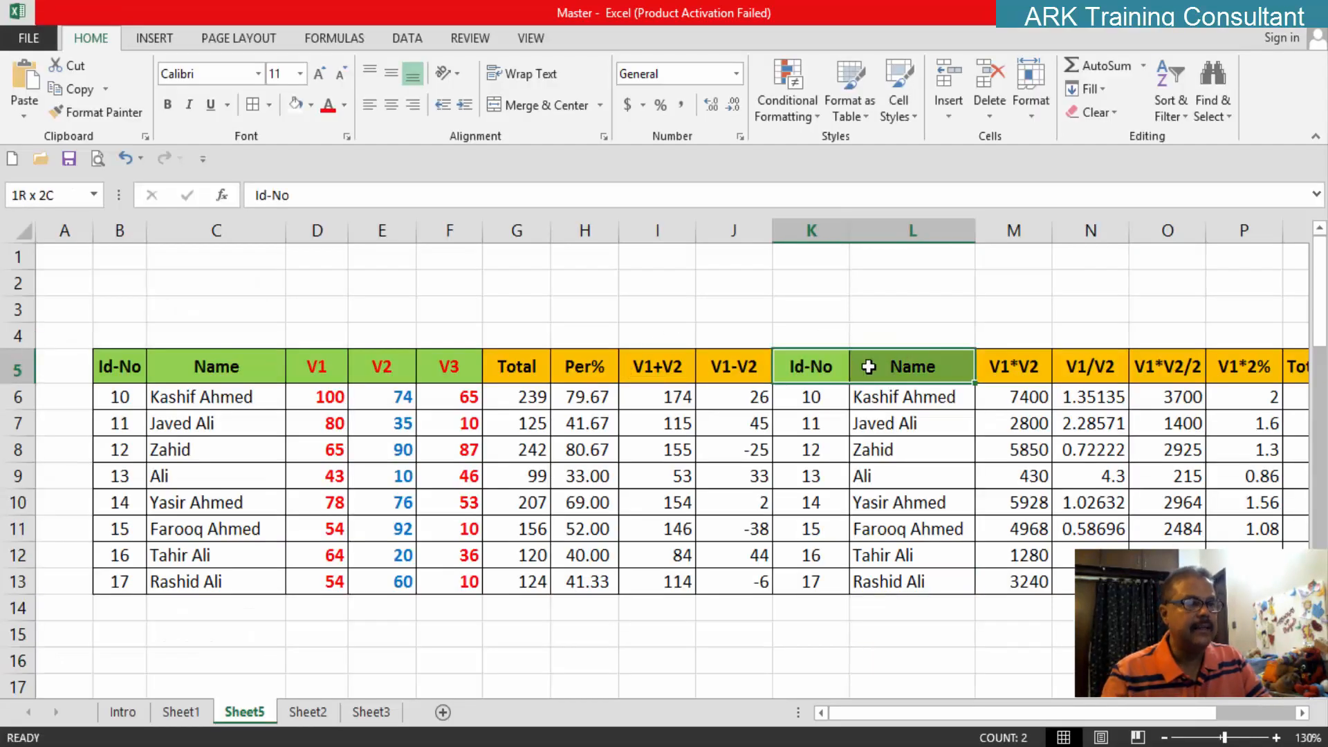
left_click(994, 121)
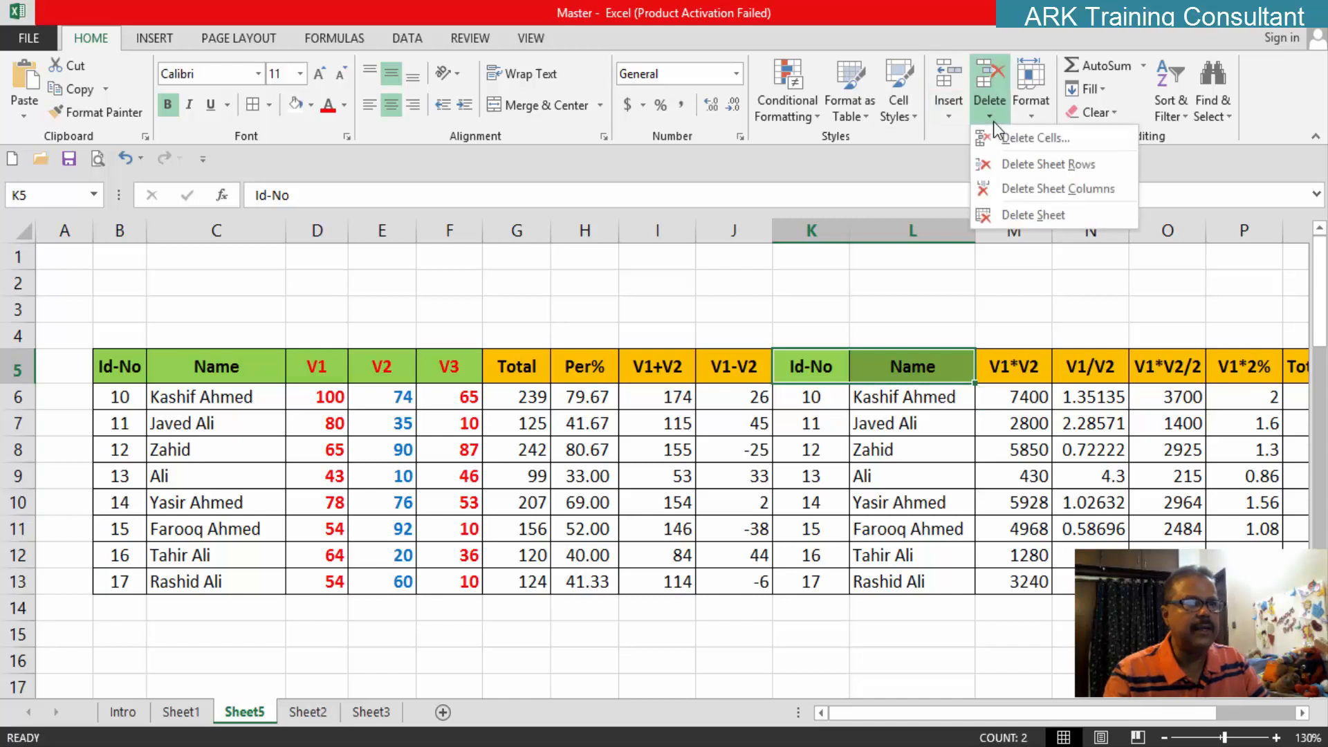
left_click(990, 188)
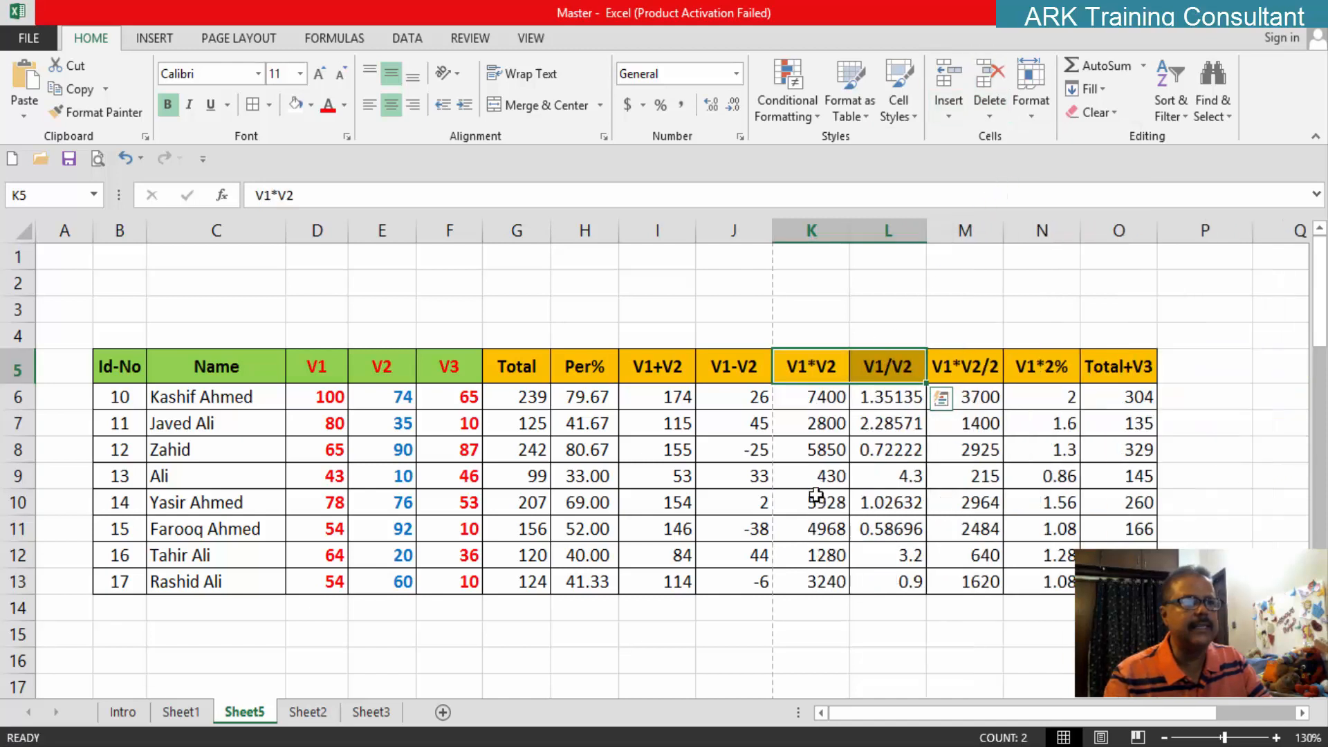
left_click(806, 634)
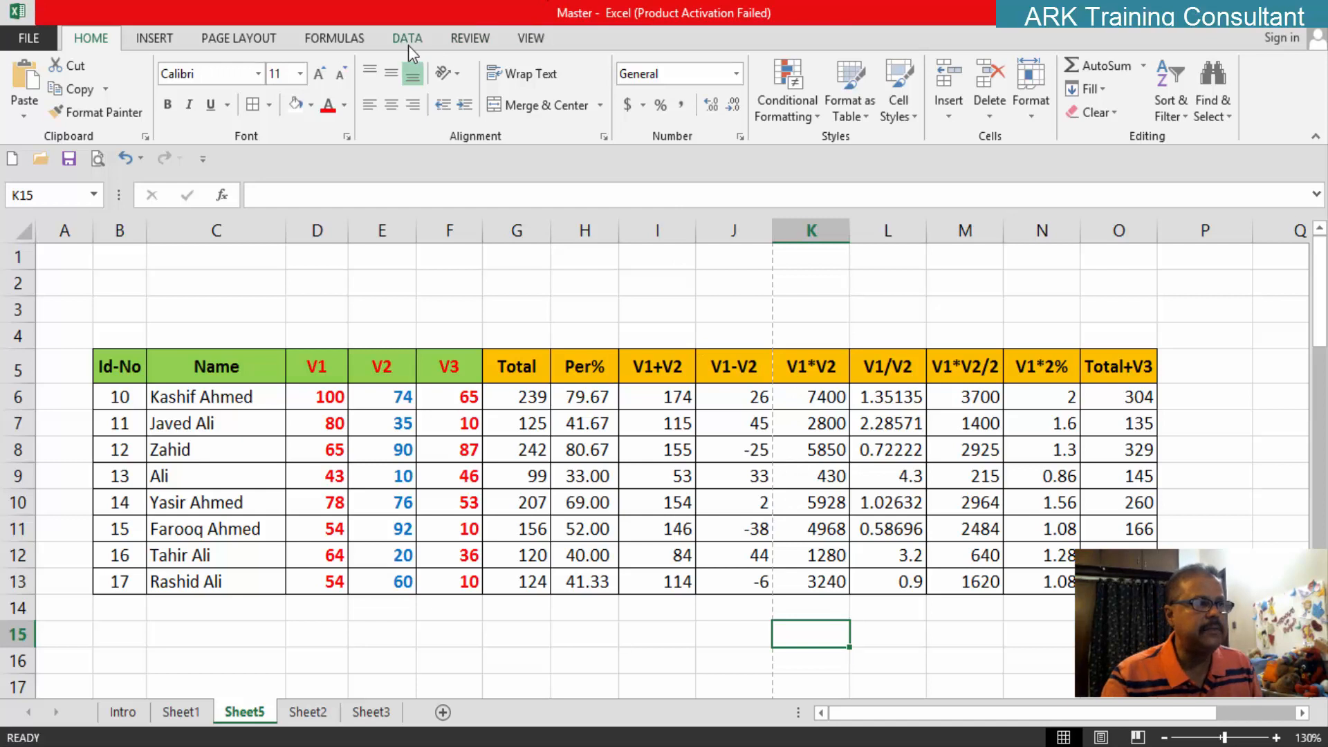
left_click(249, 43)
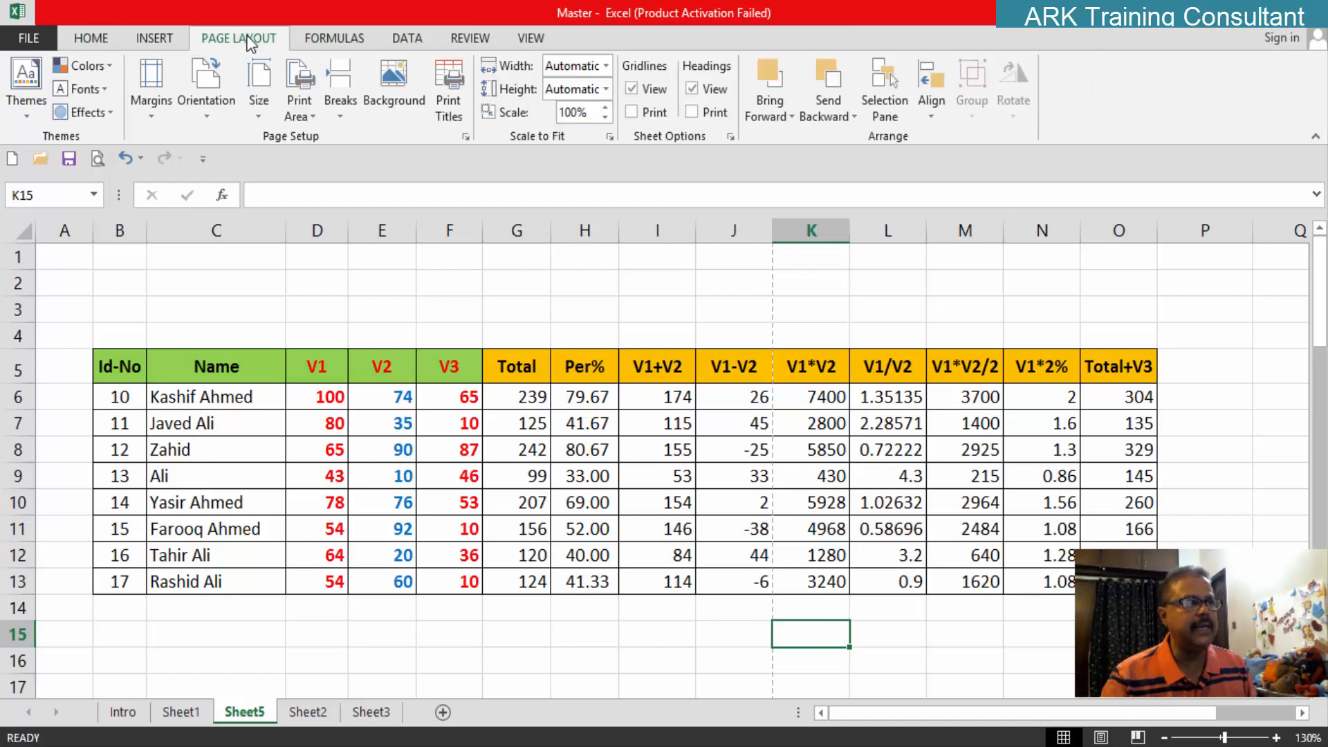
left_click(451, 86)
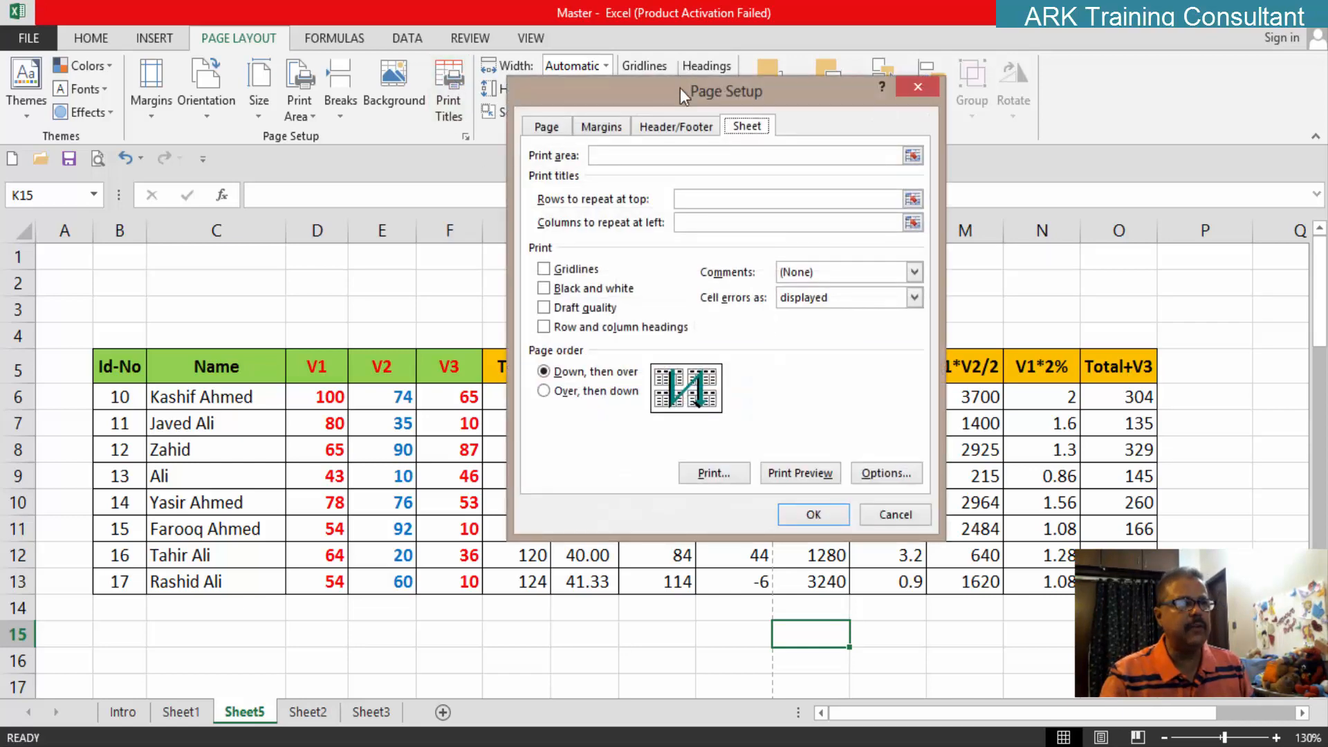
left_click_drag(680, 89, 677, 134)
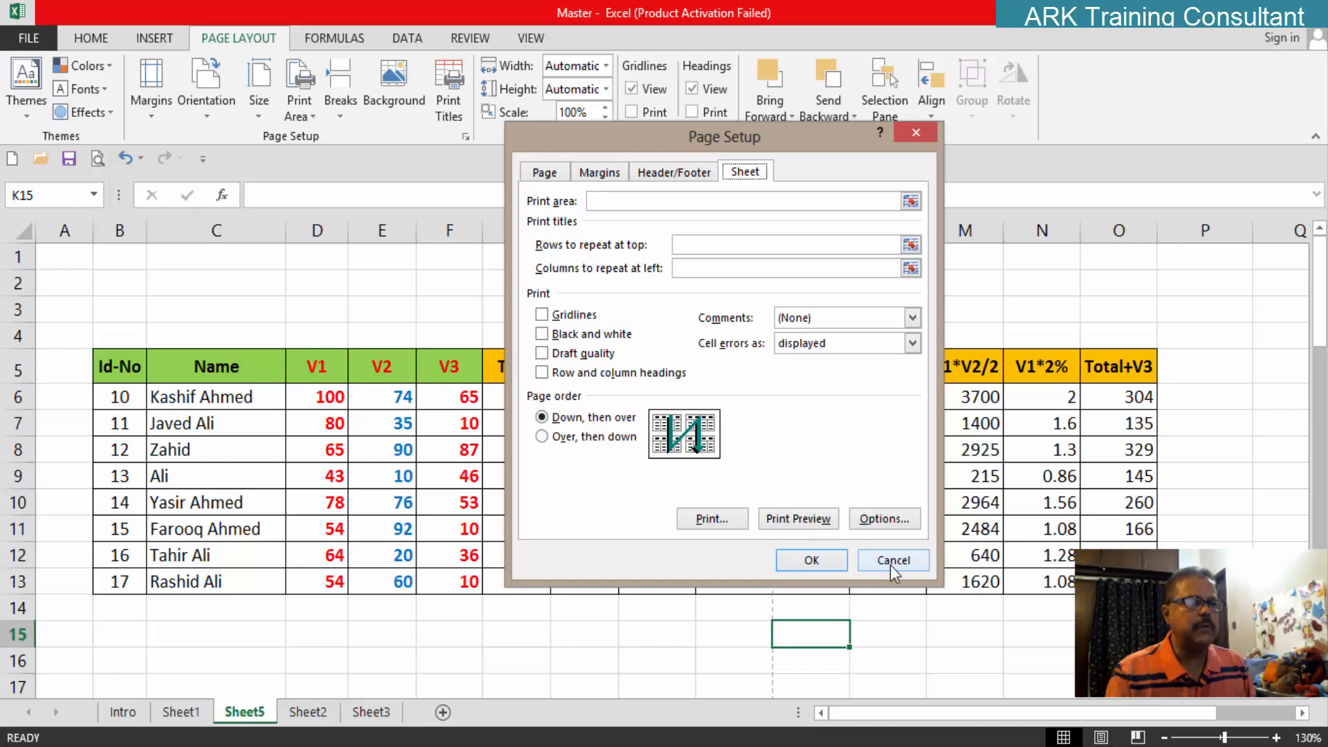
left_click(912, 568)
scroll(443, 493, "down", 1)
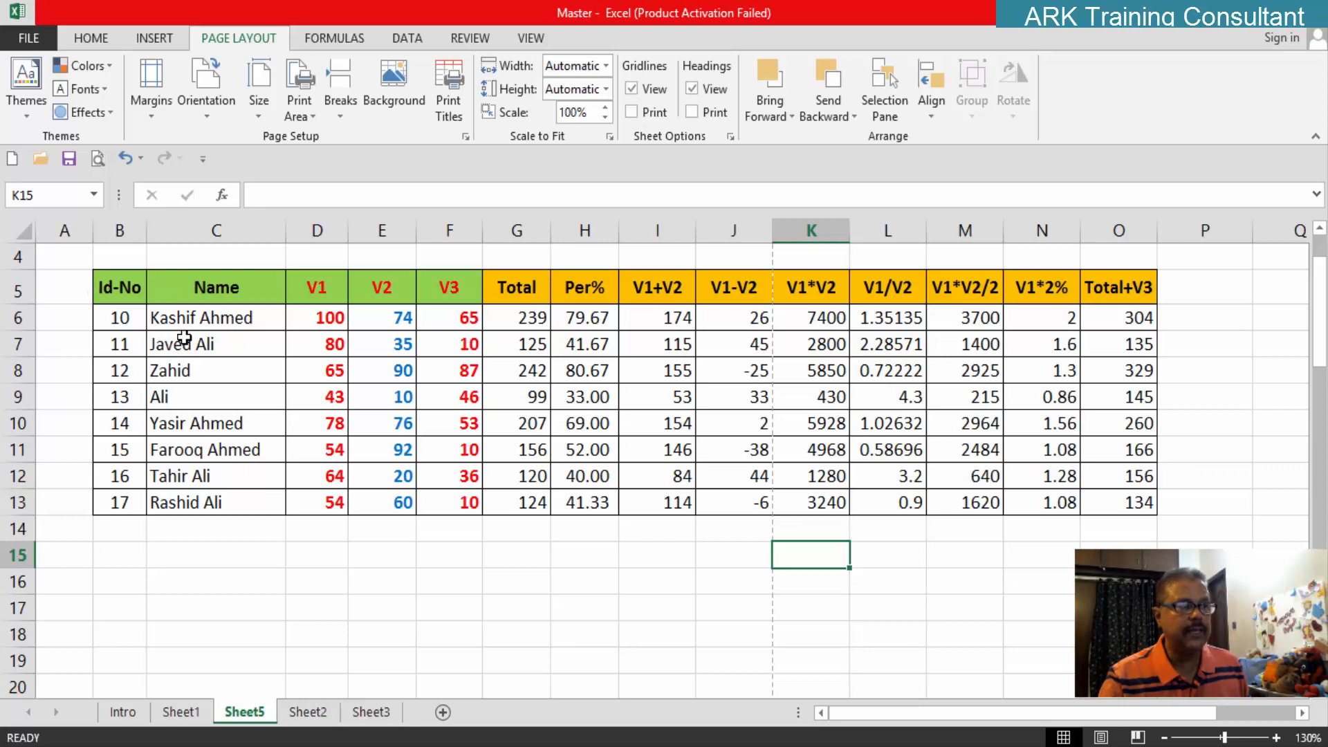
scroll(224, 299, "up", 1)
Step: Set the print titles to repeat row 5 at the top and columns B:C at the left, with page order Over, then down
left_click(449, 104)
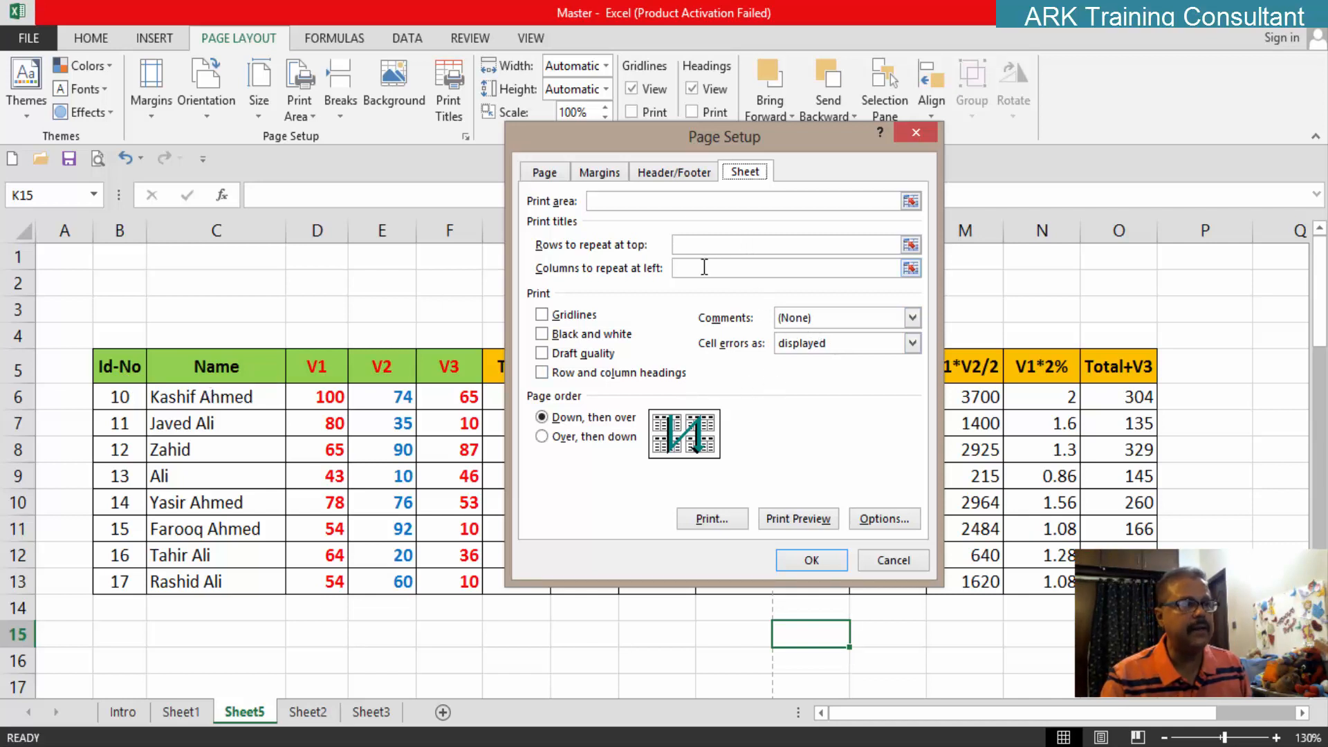
left_click(707, 245)
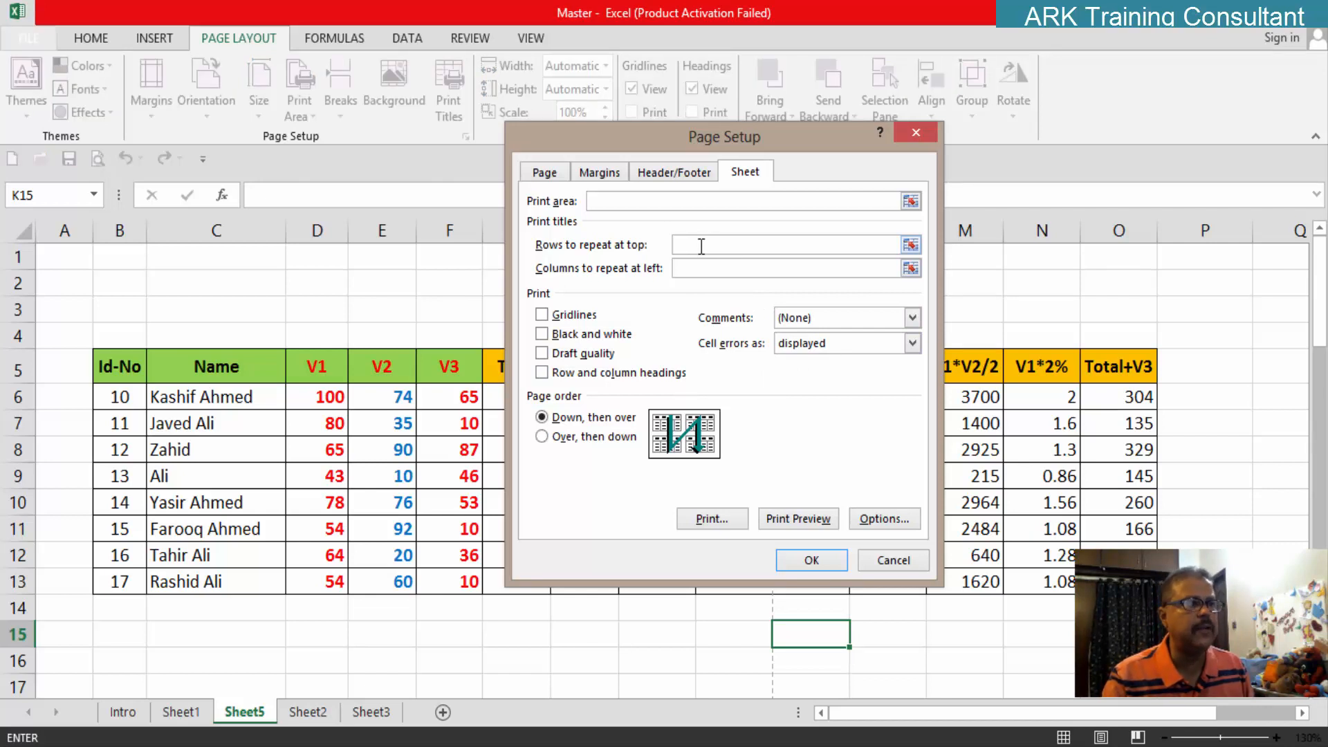
left_click(33, 371)
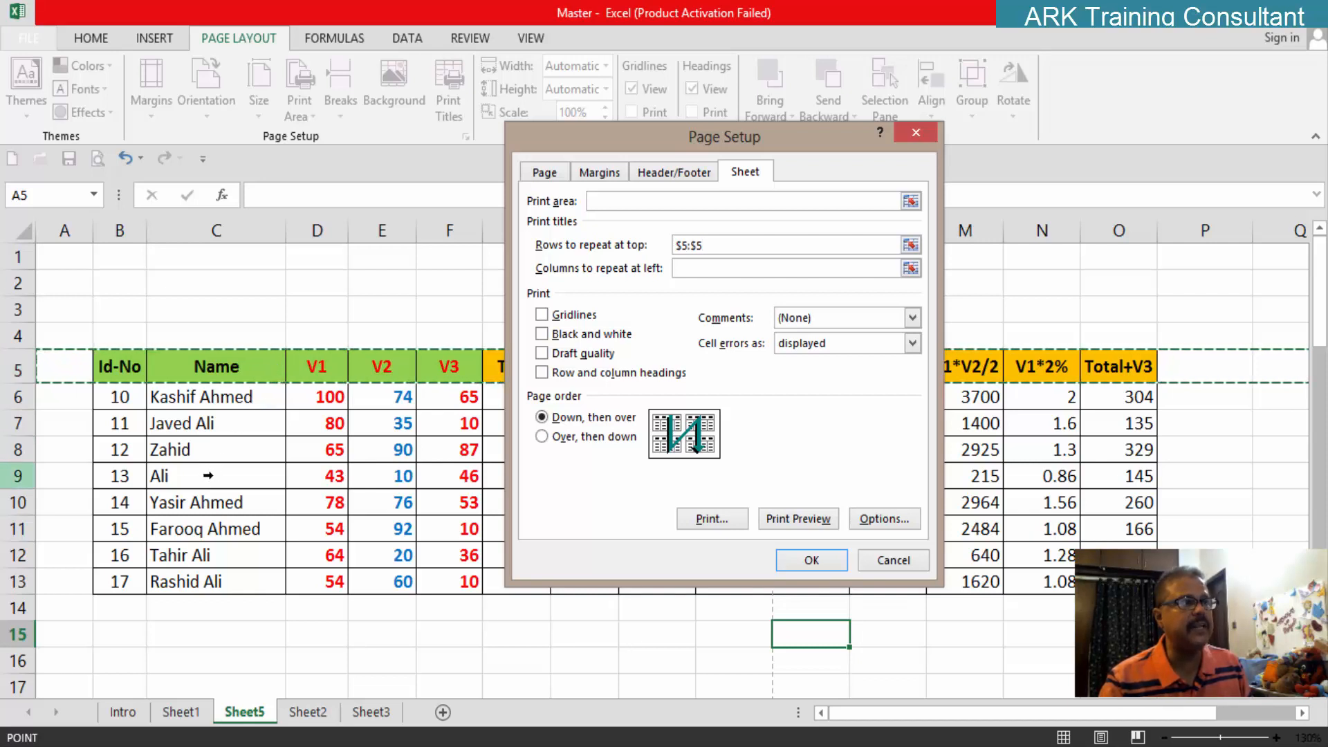
left_click(687, 267)
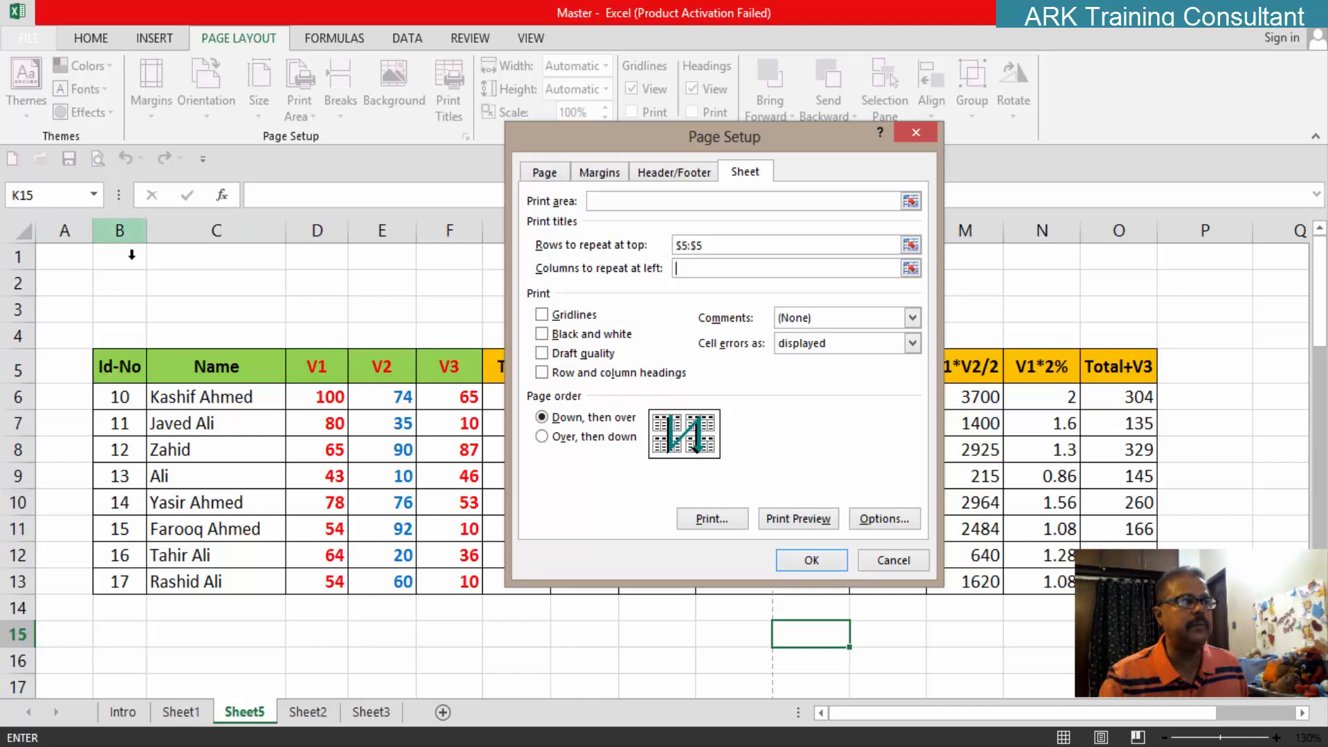
left_click_drag(128, 253, 223, 259)
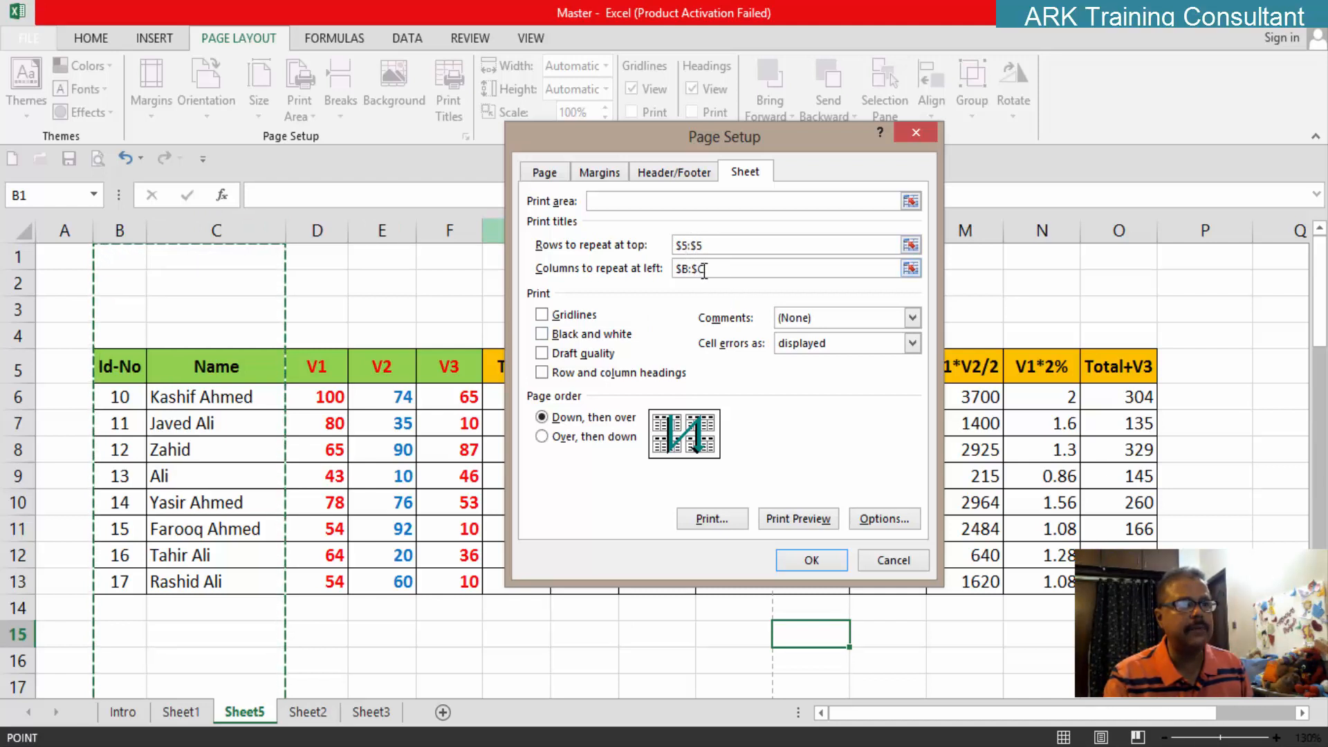
left_click(575, 434)
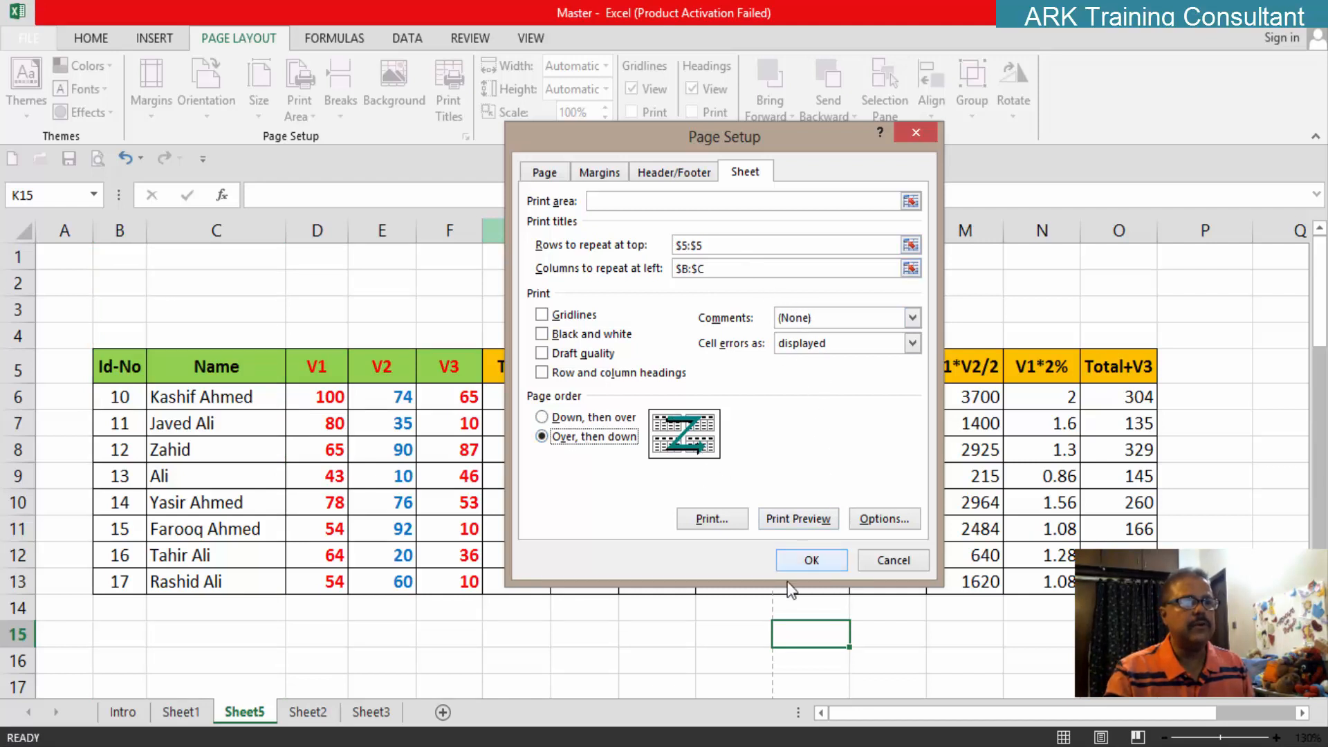
left_click(815, 560)
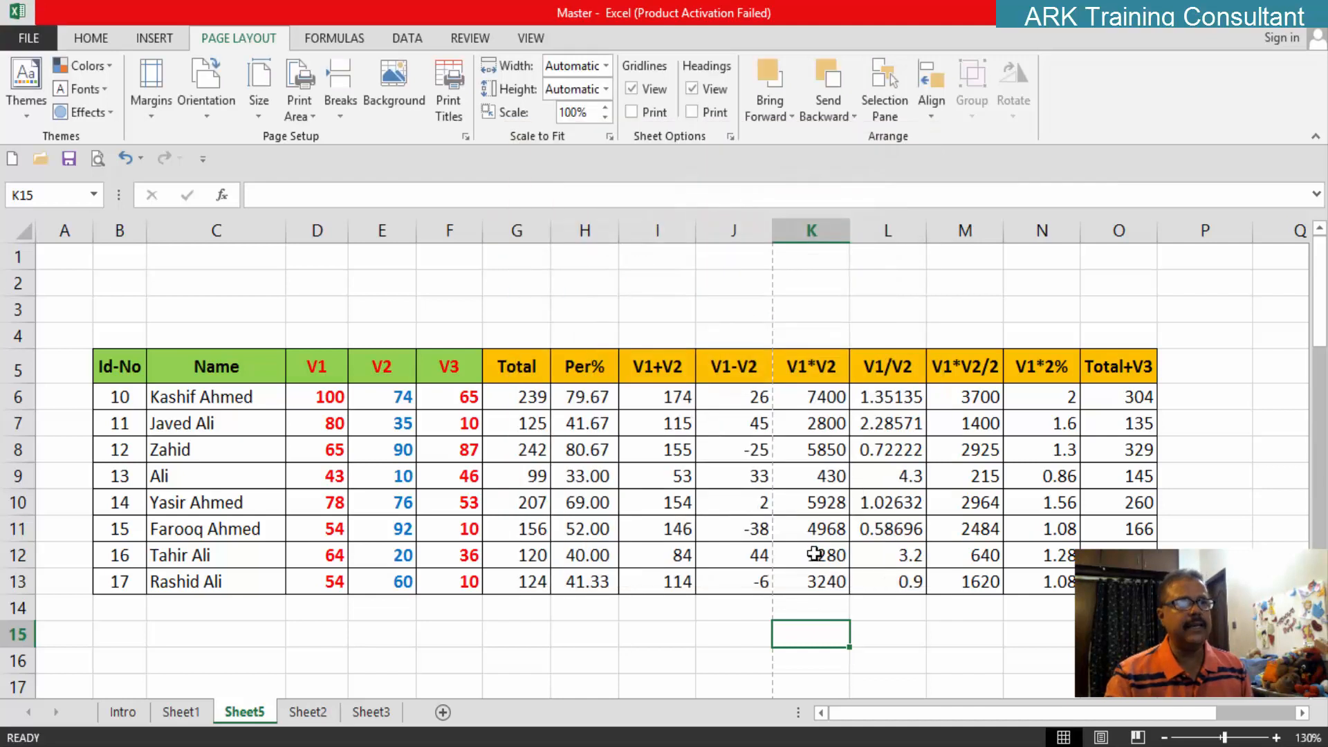
Step: Check pages 1 and 2 of the print preview for the repeated Id-No and Name columns and return to the sheet
left_click(99, 160)
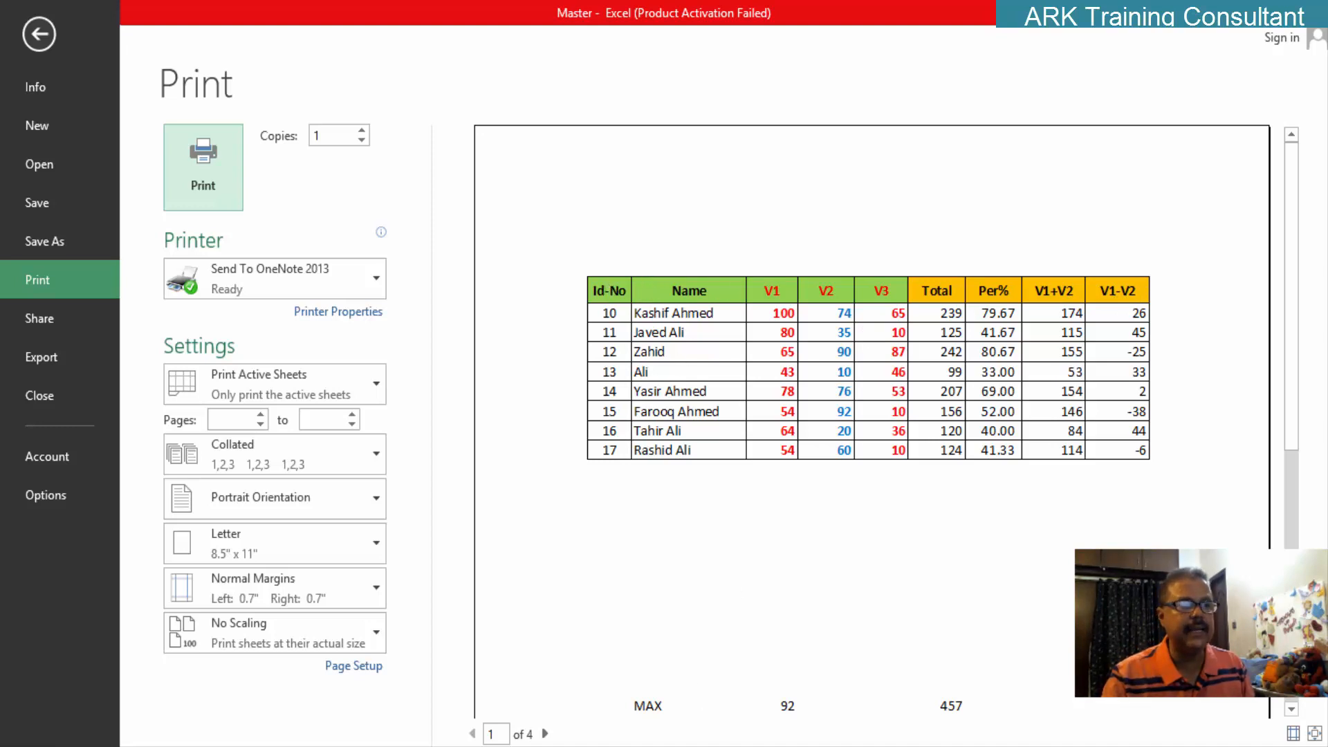
left_click(545, 734)
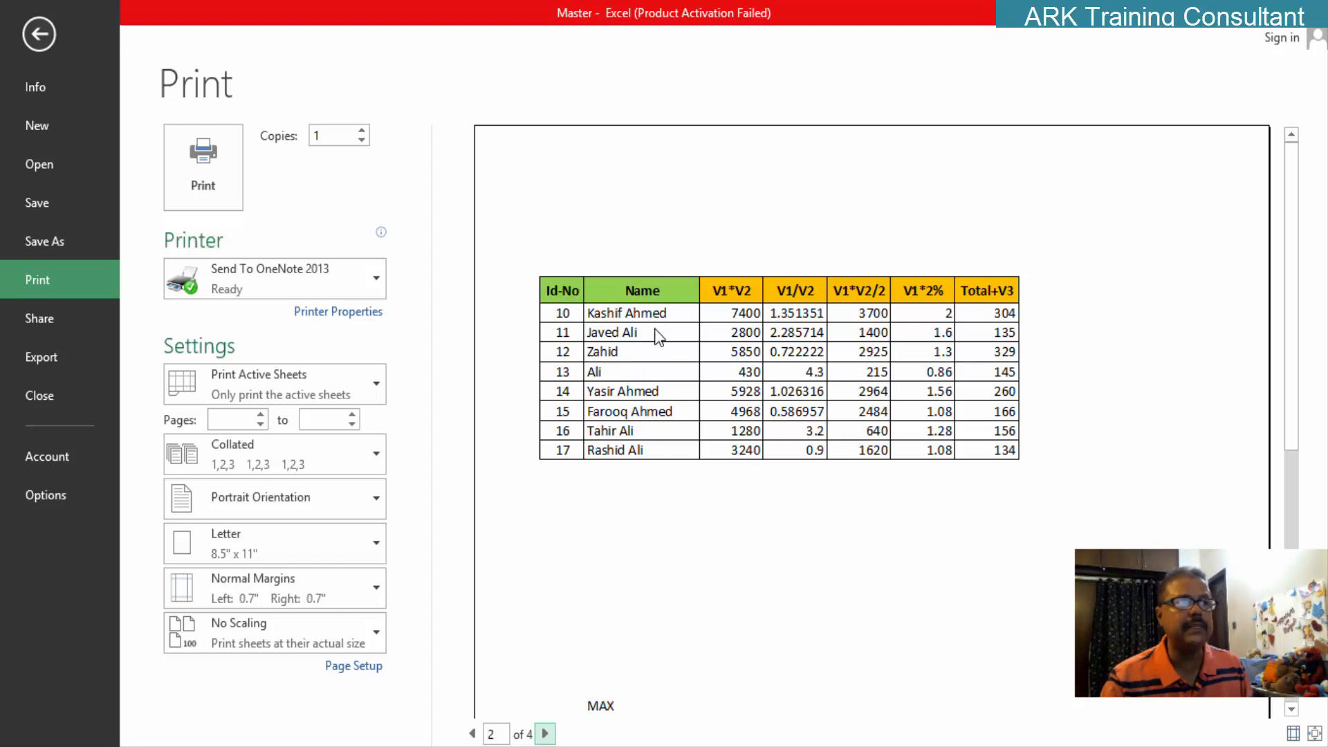
key("Escape")
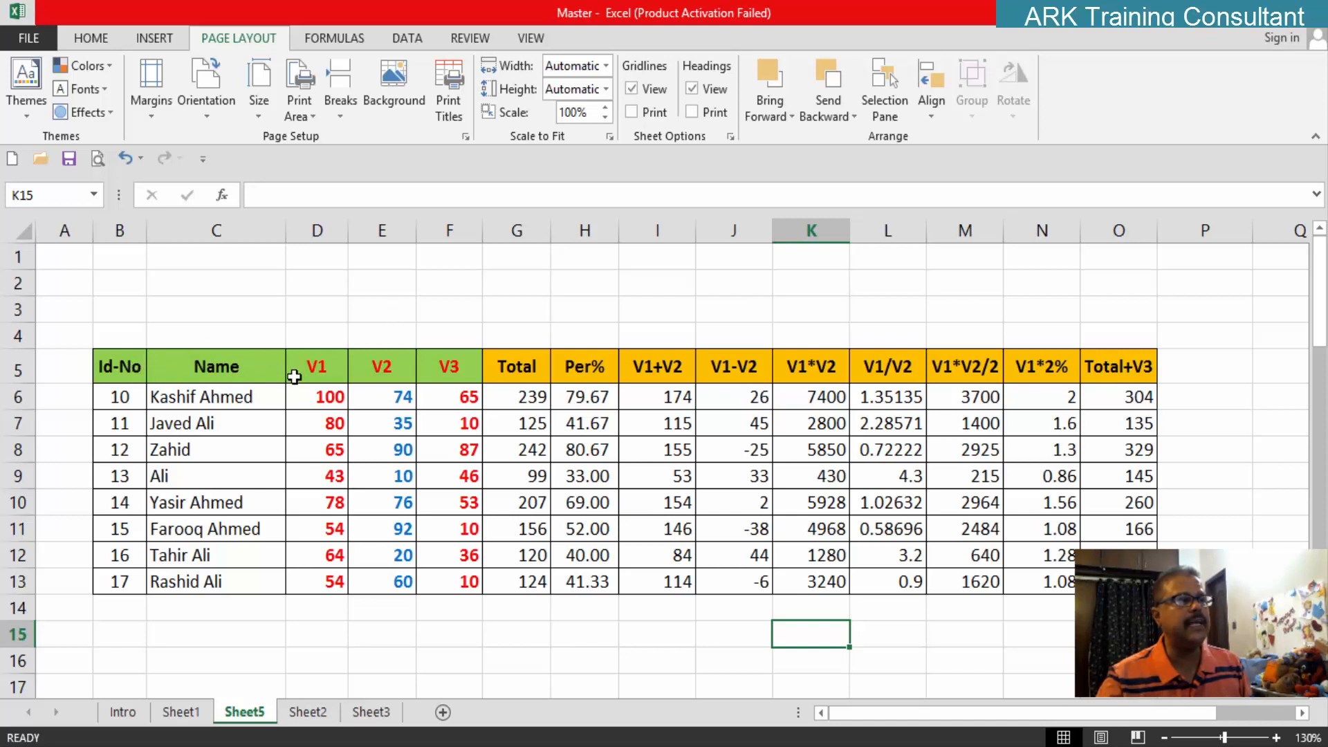
Step: Clear both print titles, the rows to repeat at top and the columns to repeat at left, and apply the page setup
left_click(464, 103)
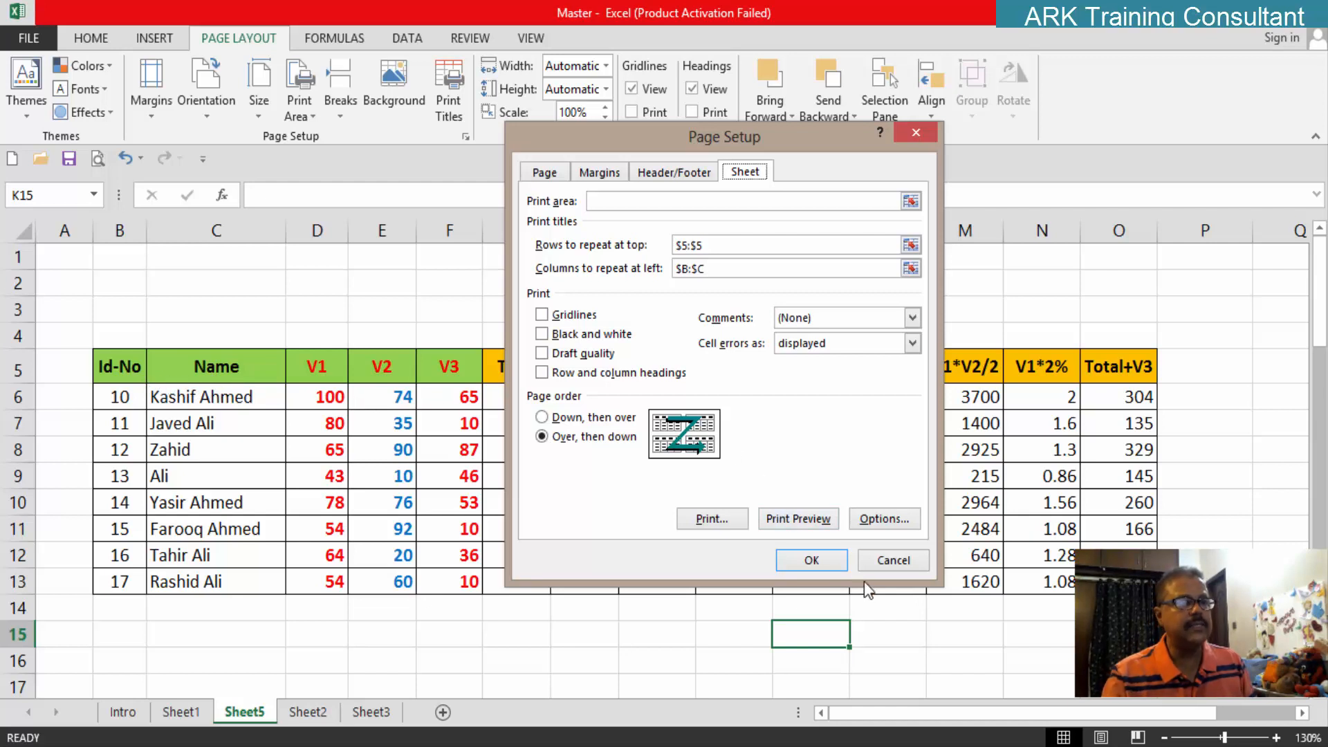
left_click(812, 560)
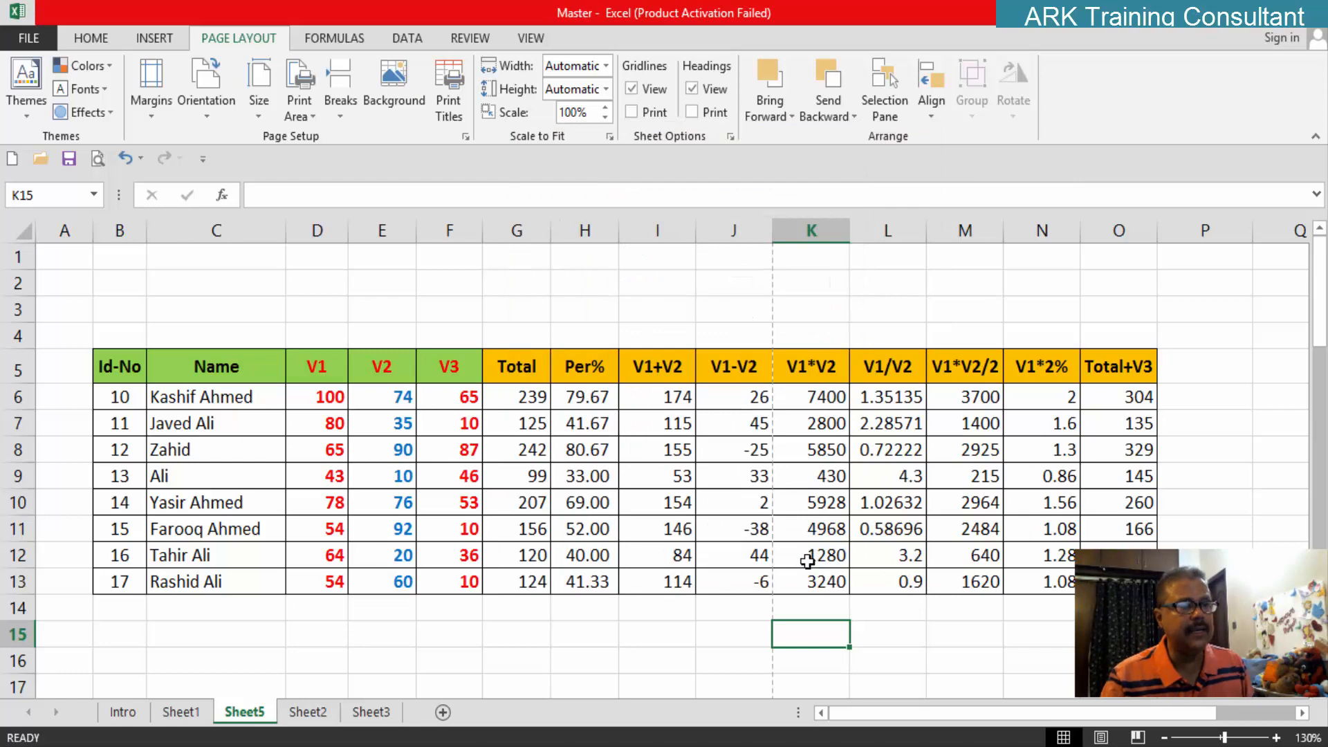
left_click(449, 97)
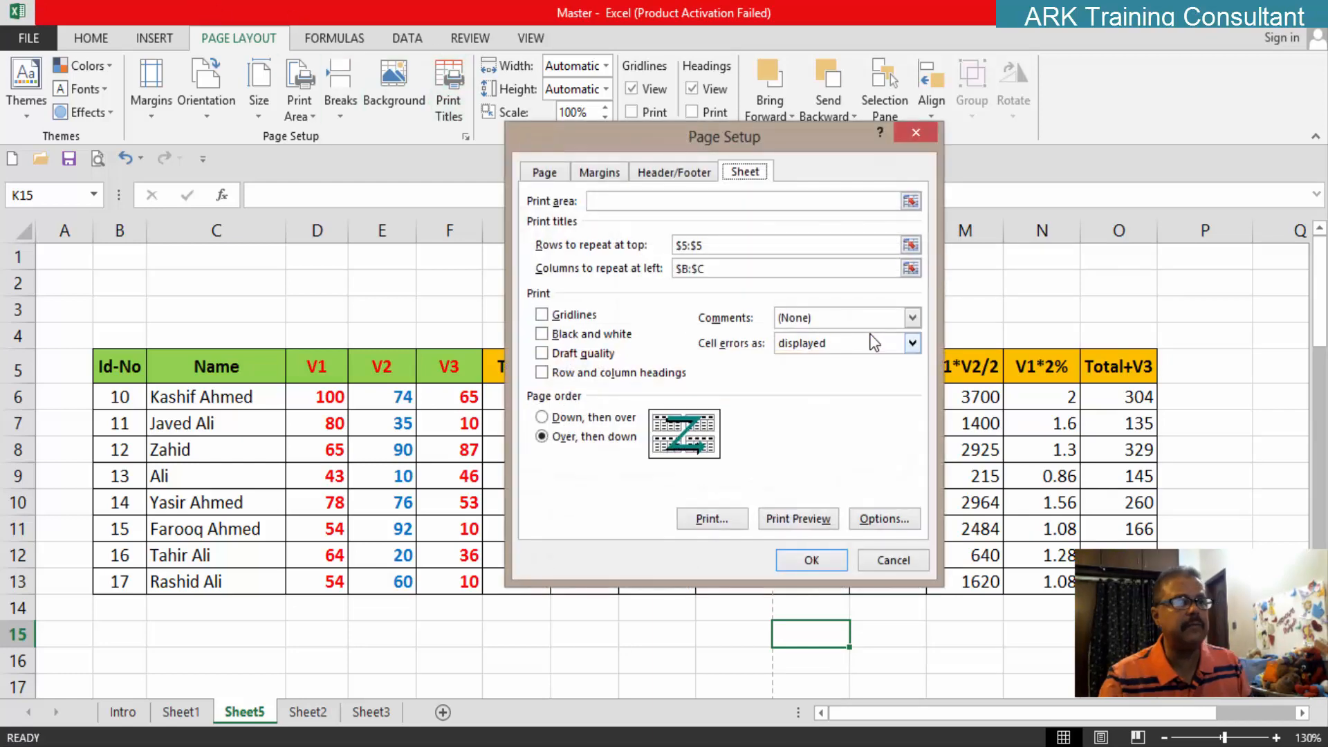
left_click(724, 268)
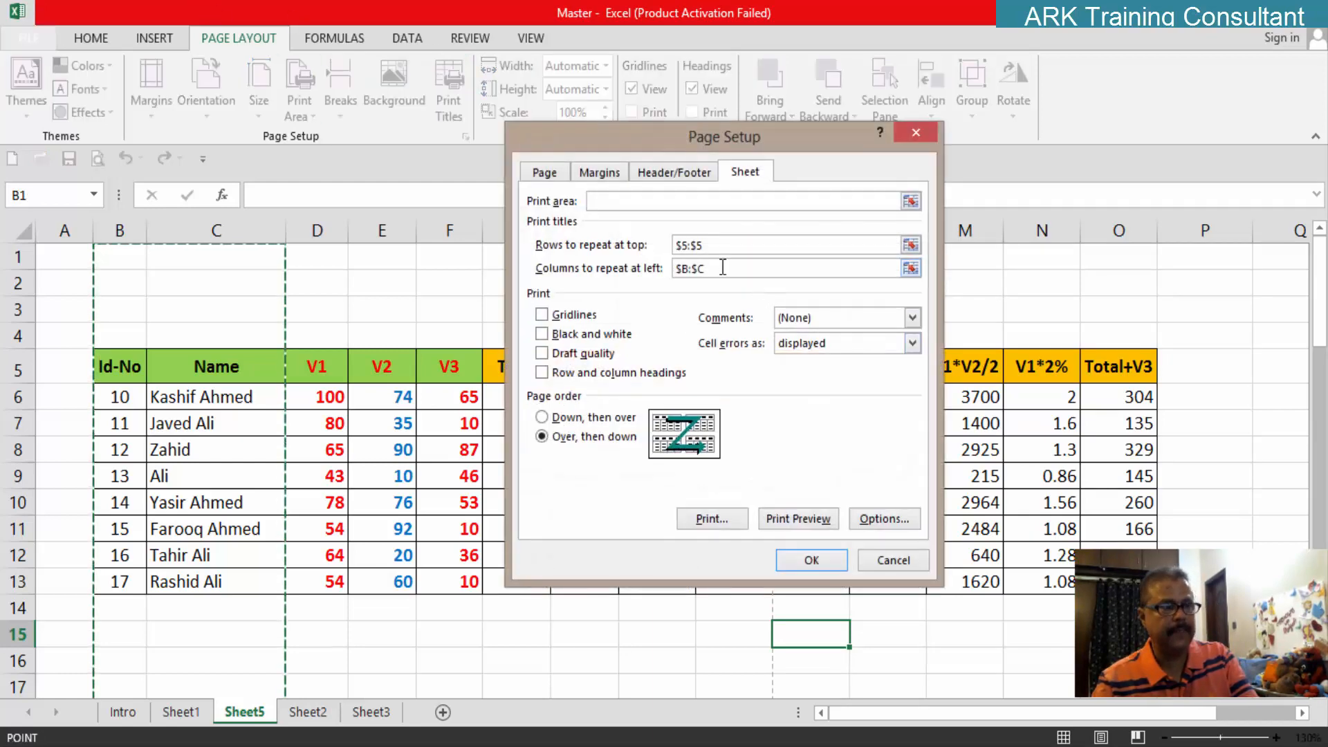
key("BackSpace")
key("BackSpace")
key("BackSpace")
key("BackSpace")
key("BackSpace")
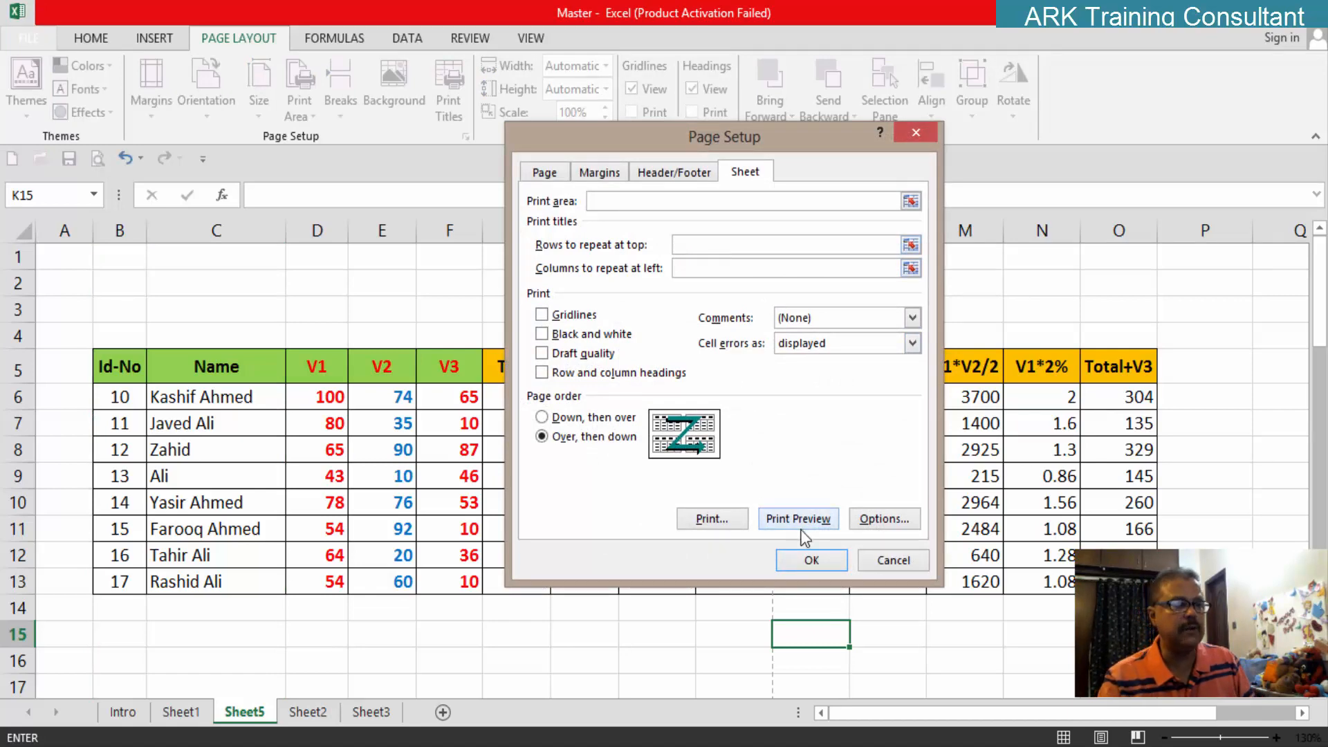
left_click(804, 558)
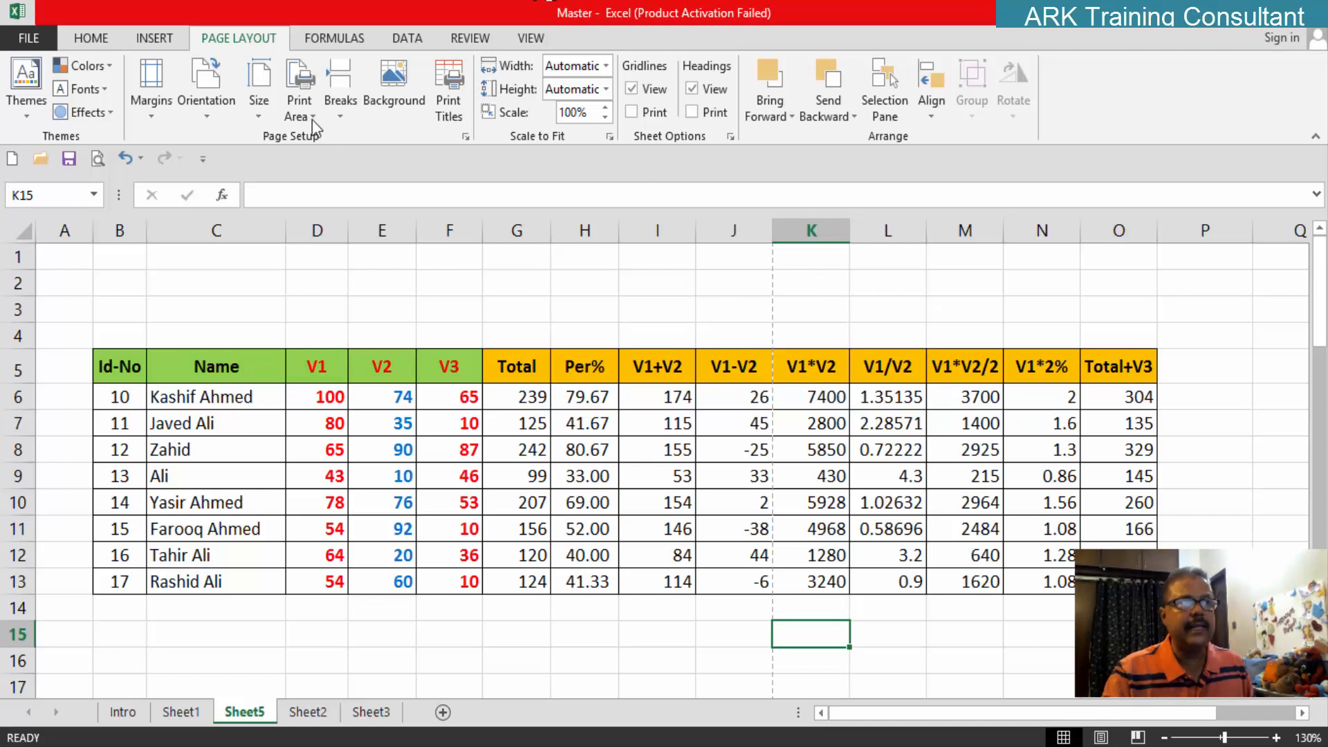
Step: Display the sheet in Page Break Preview
left_click(539, 42)
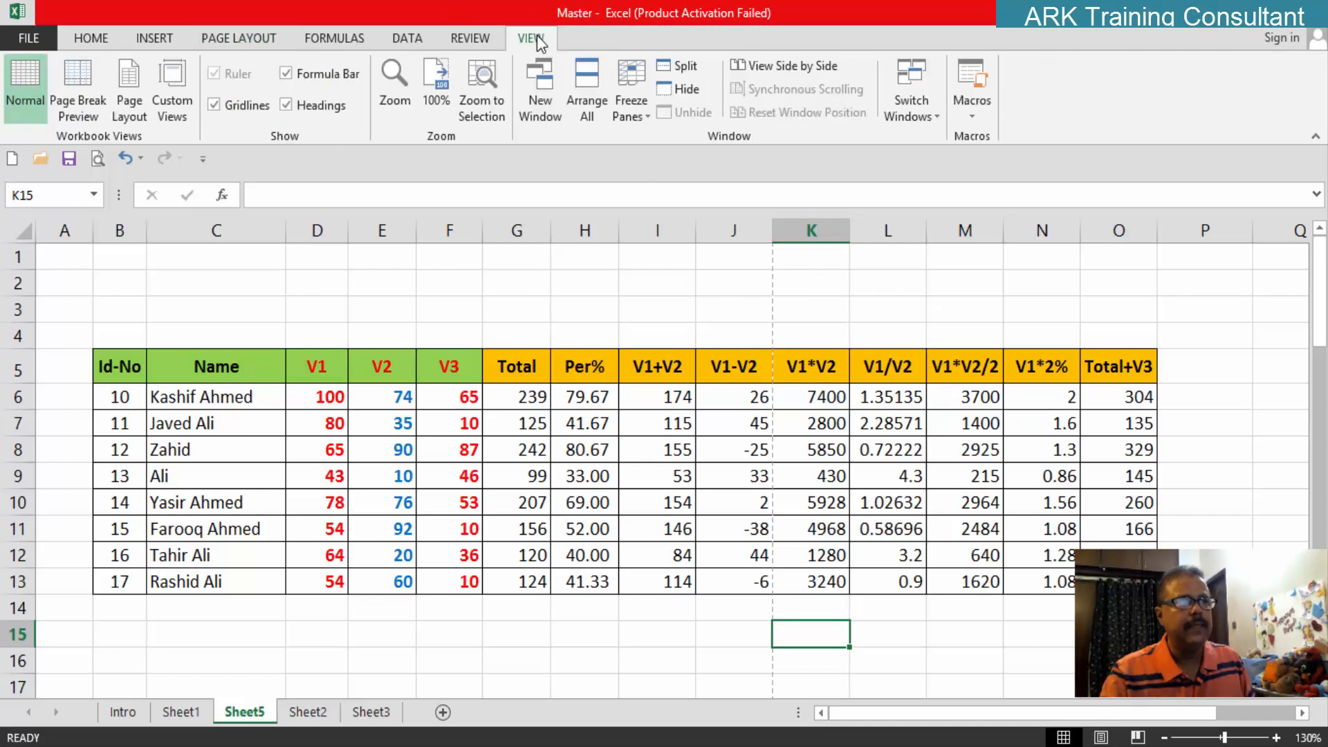
left_click(82, 104)
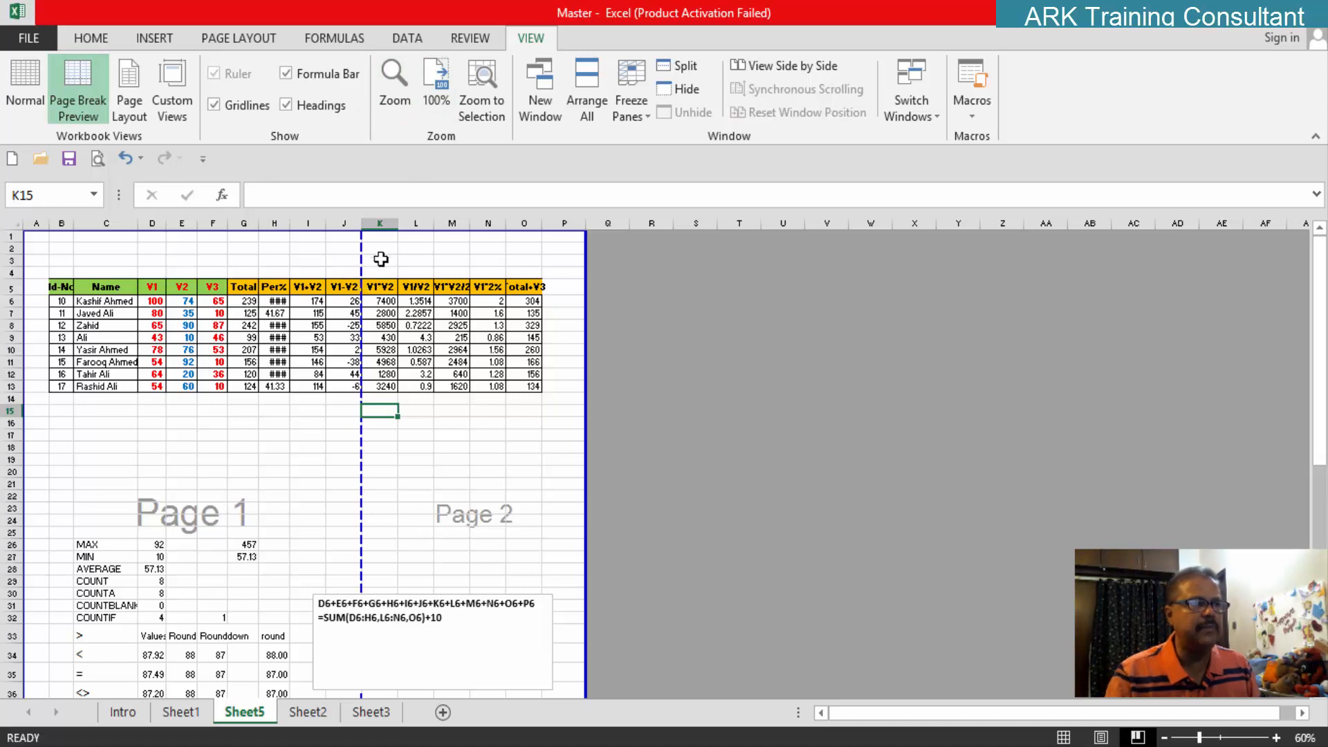
Step: Try moving the vertical page break after column J to the print area's edge after column P, examine the page, and undo the move
left_click_drag(360, 258, 584, 263)
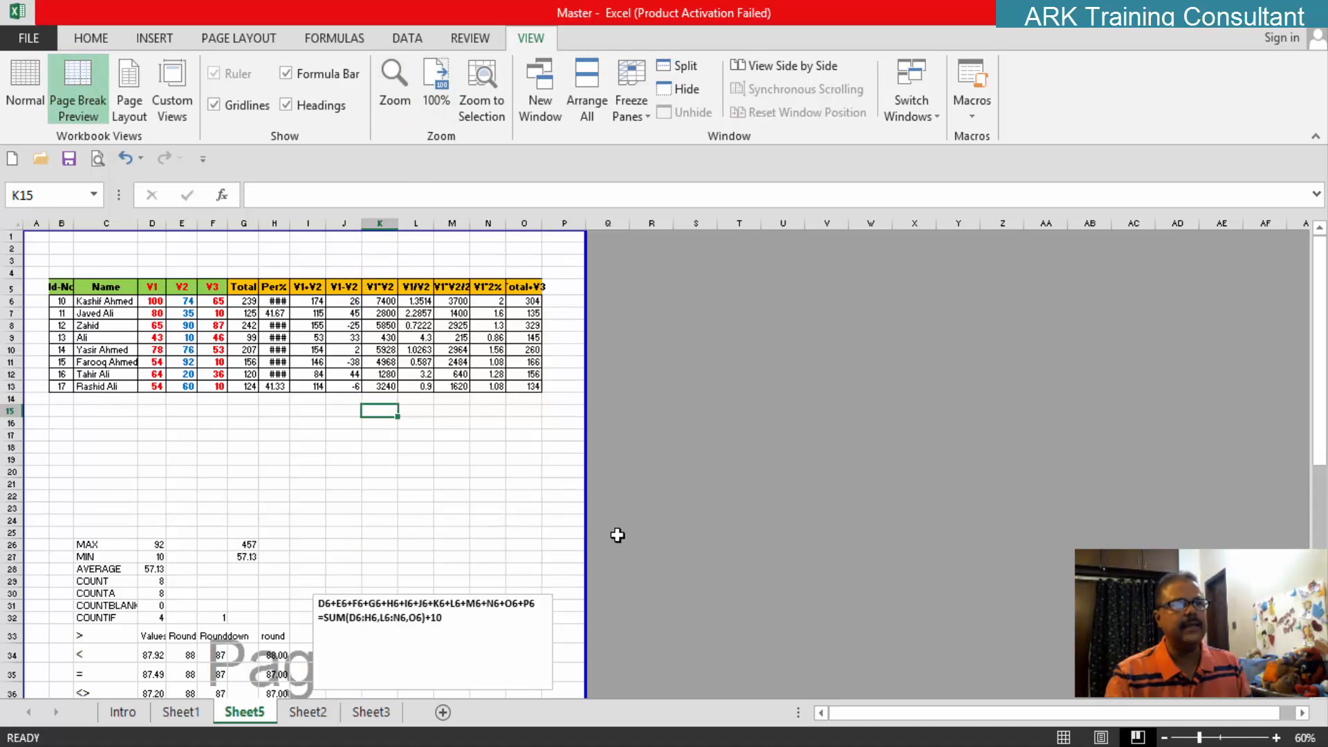
scroll(243, 536, "down", 1)
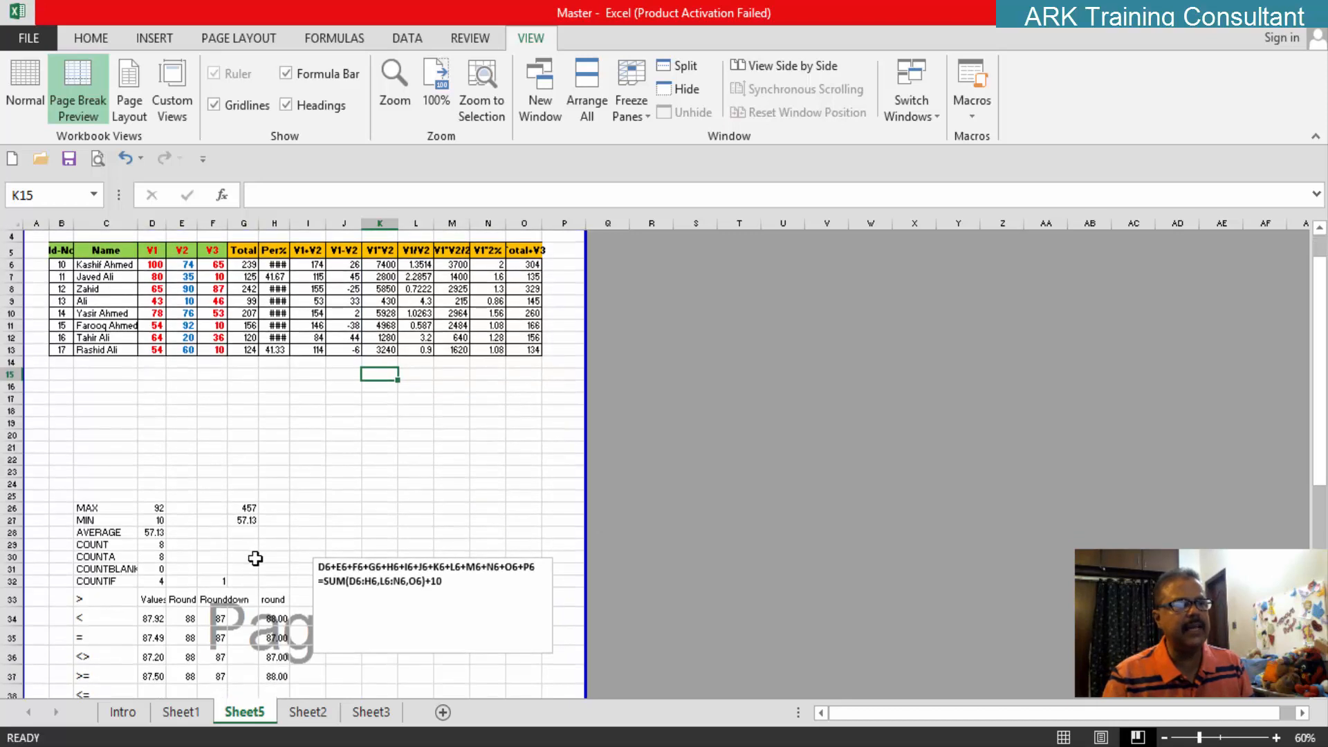
scroll(255, 562, "down", 2)
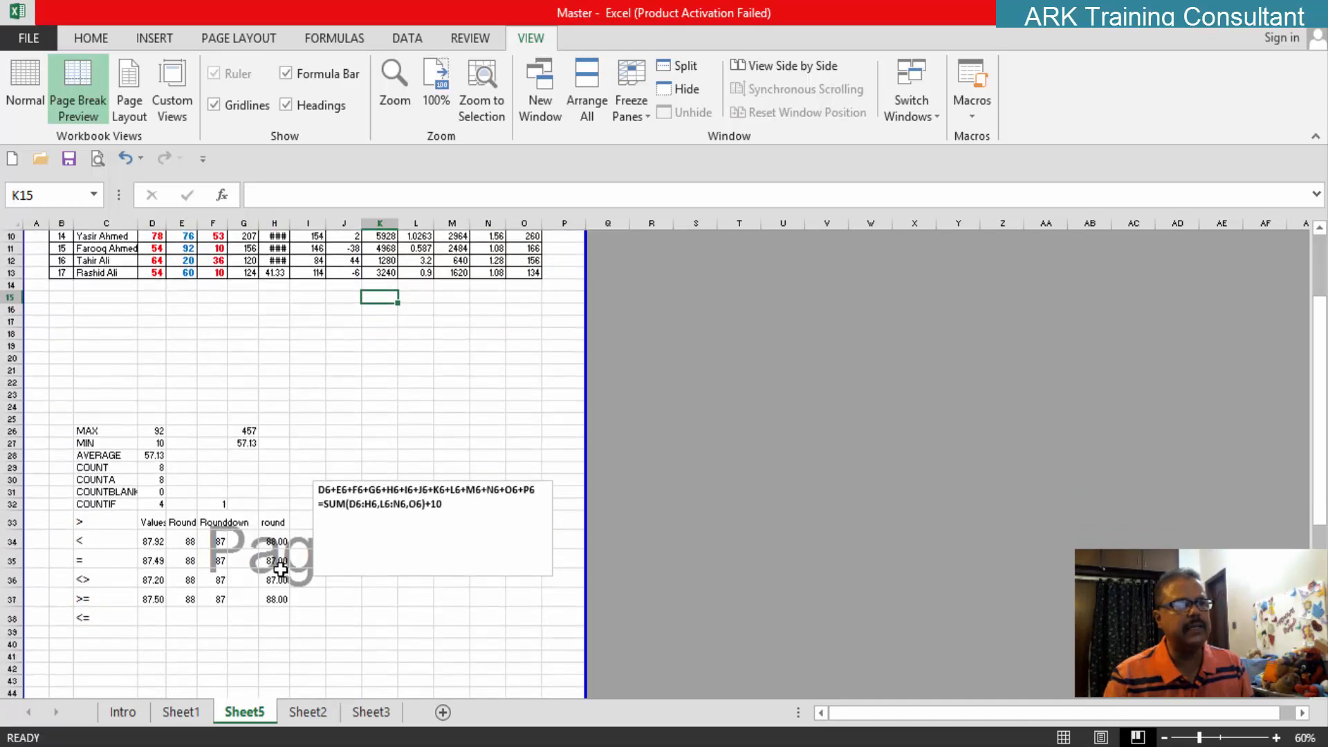
scroll(446, 491, "up", 3)
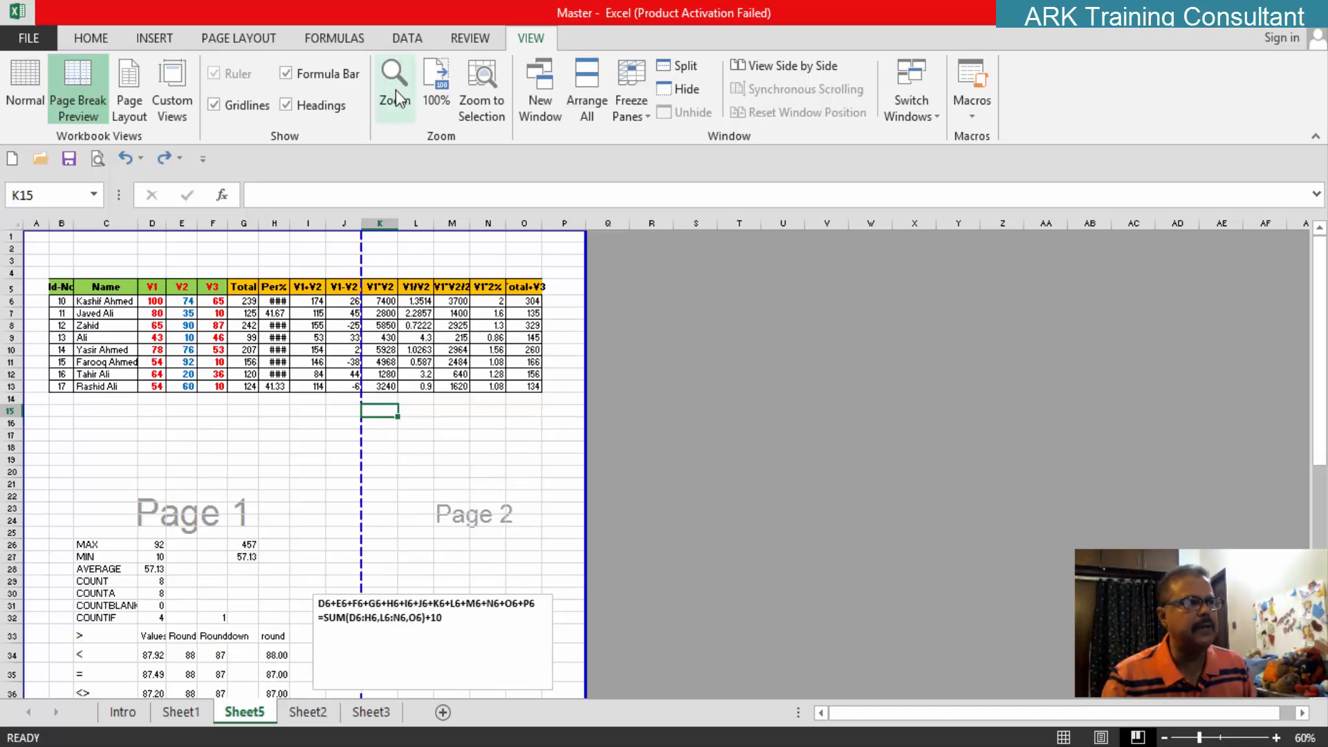
Step: Set the sheet's page orientation to Landscape
left_click(243, 39)
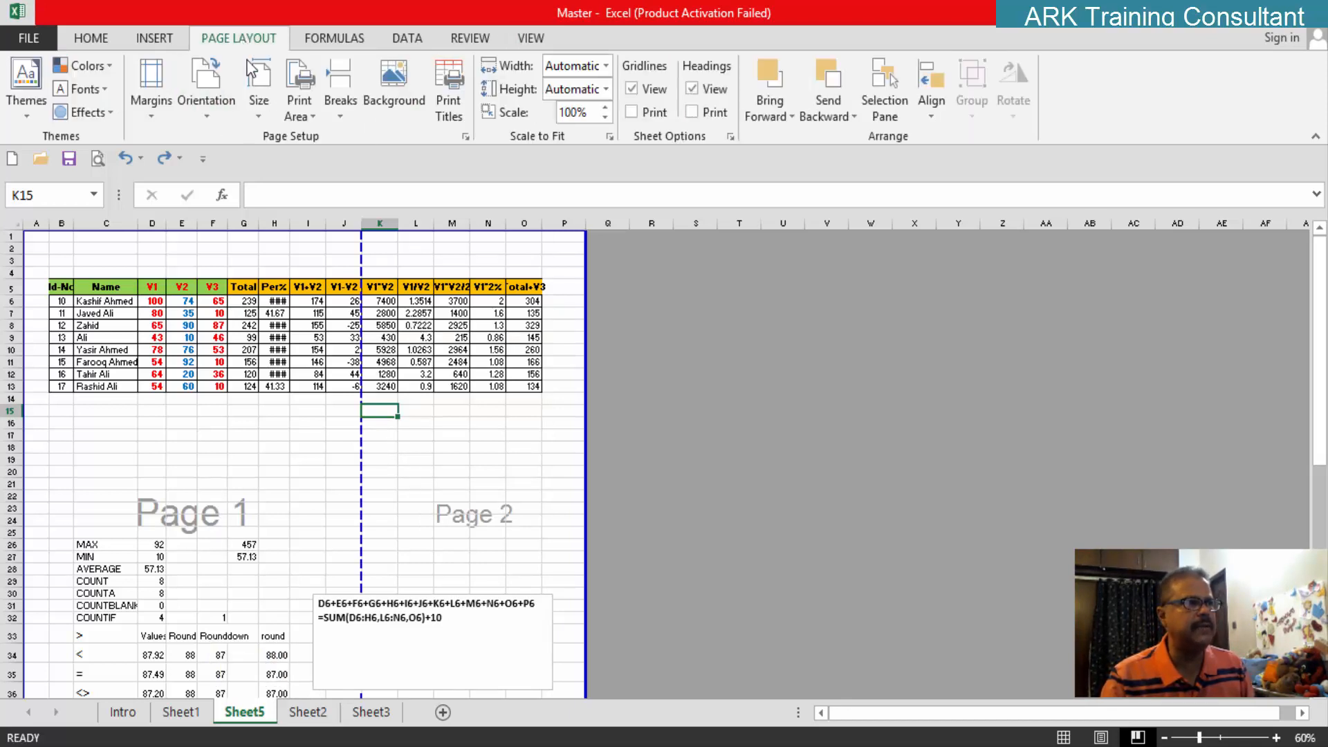
left_click(202, 117)
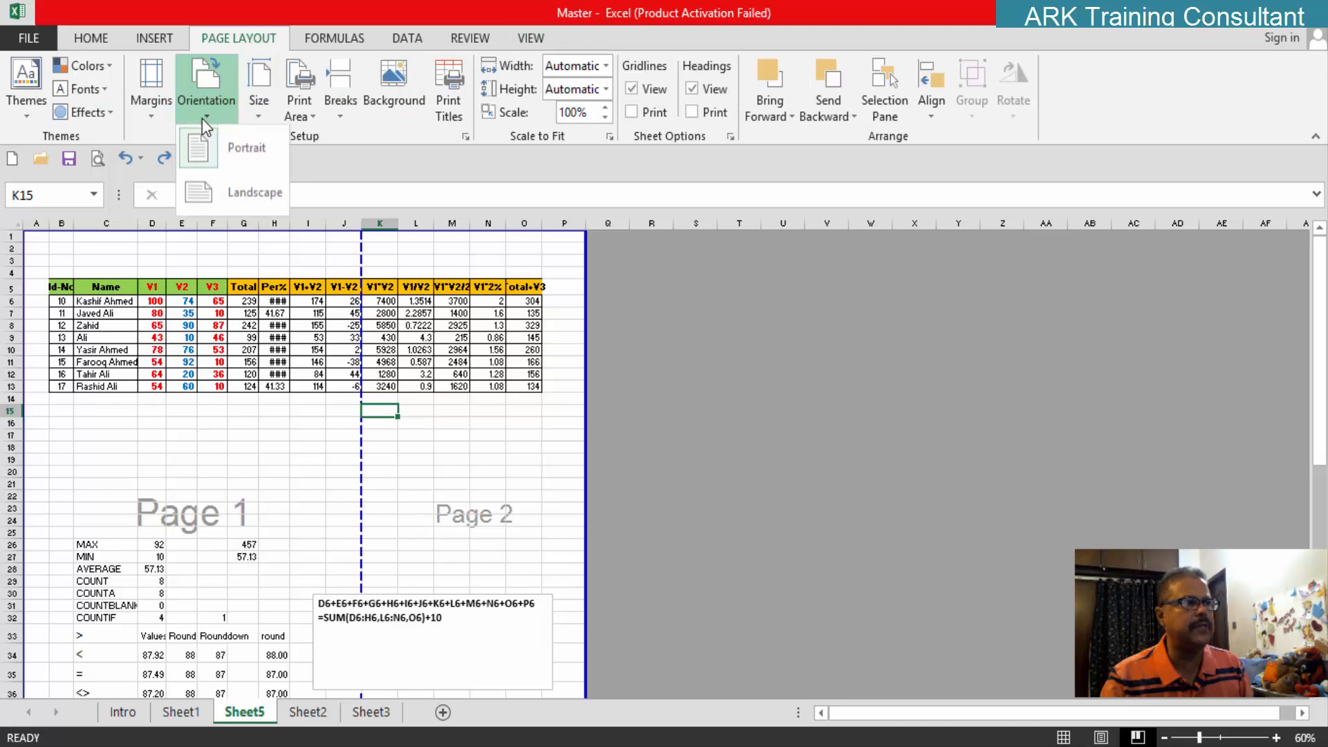
left_click(260, 193)
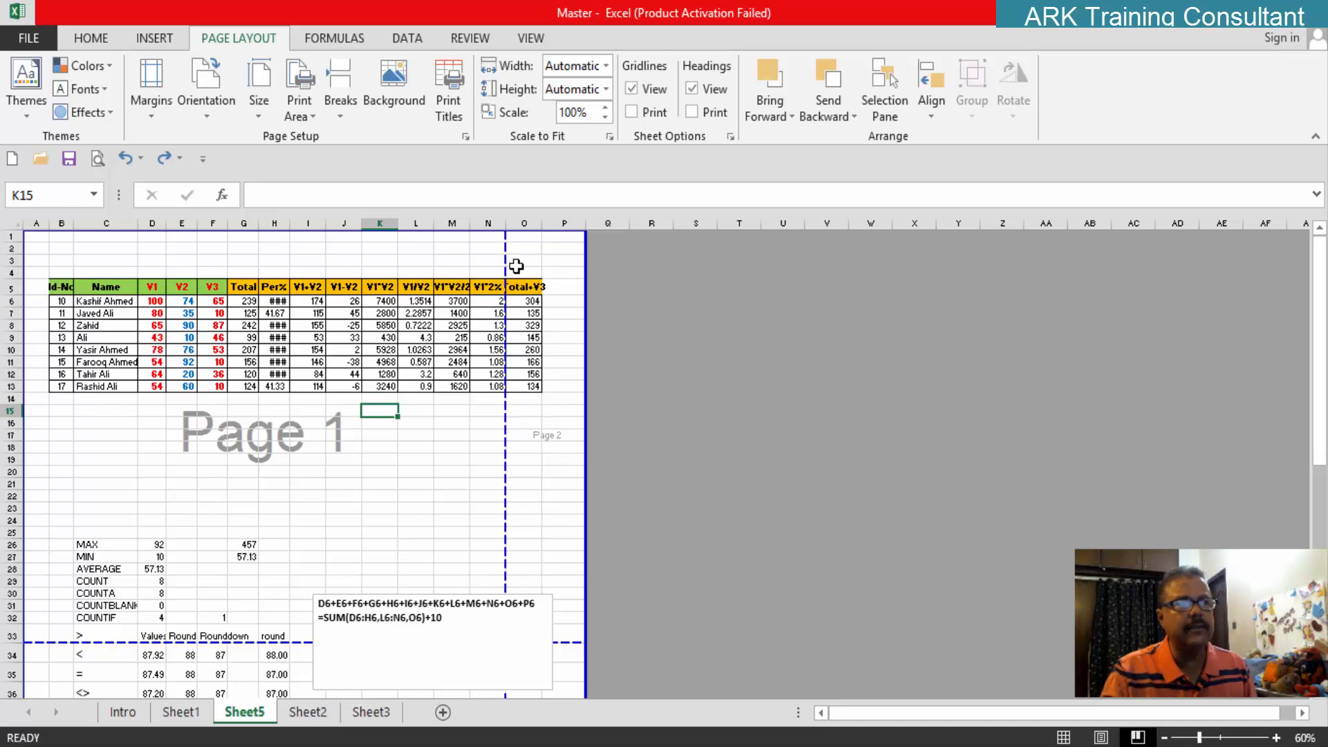
Step: Try moving the vertical page break after column N to the print area's edge after column P and undo the move
left_click_drag(506, 264, 595, 266)
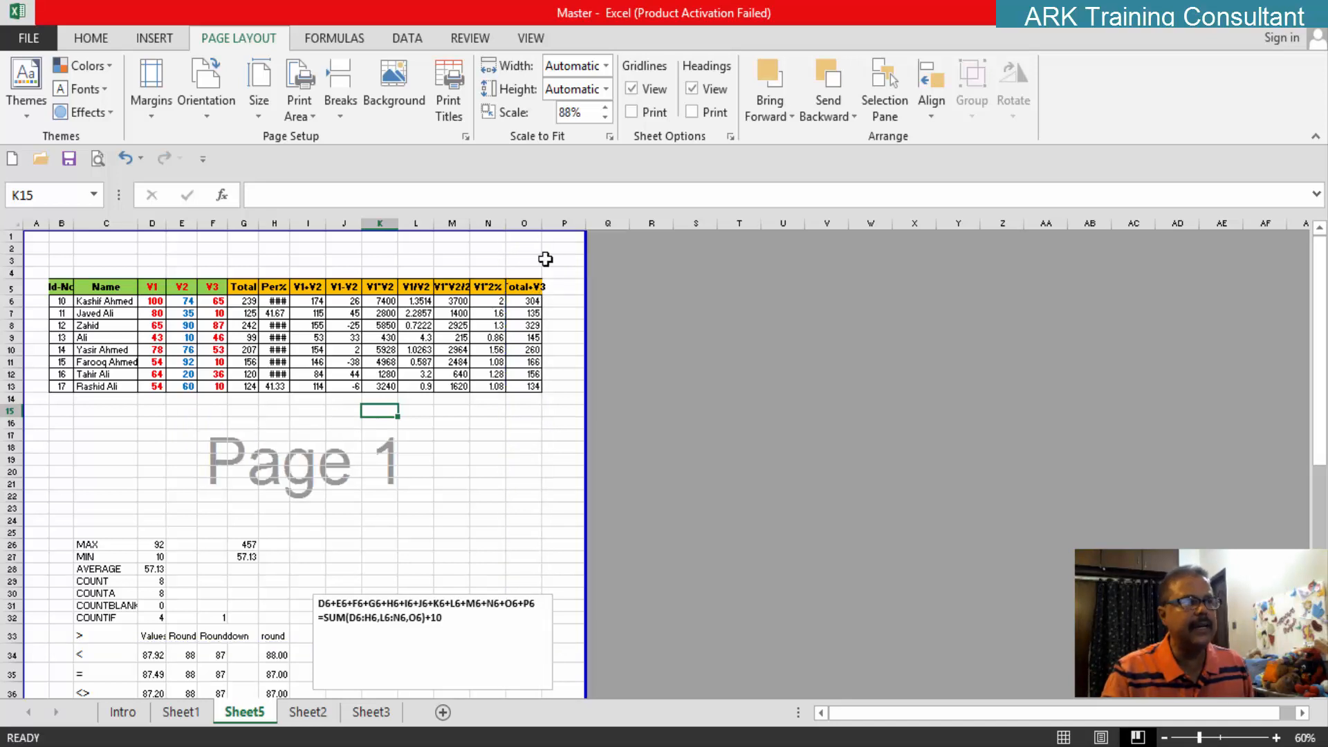
key("ctrl+z")
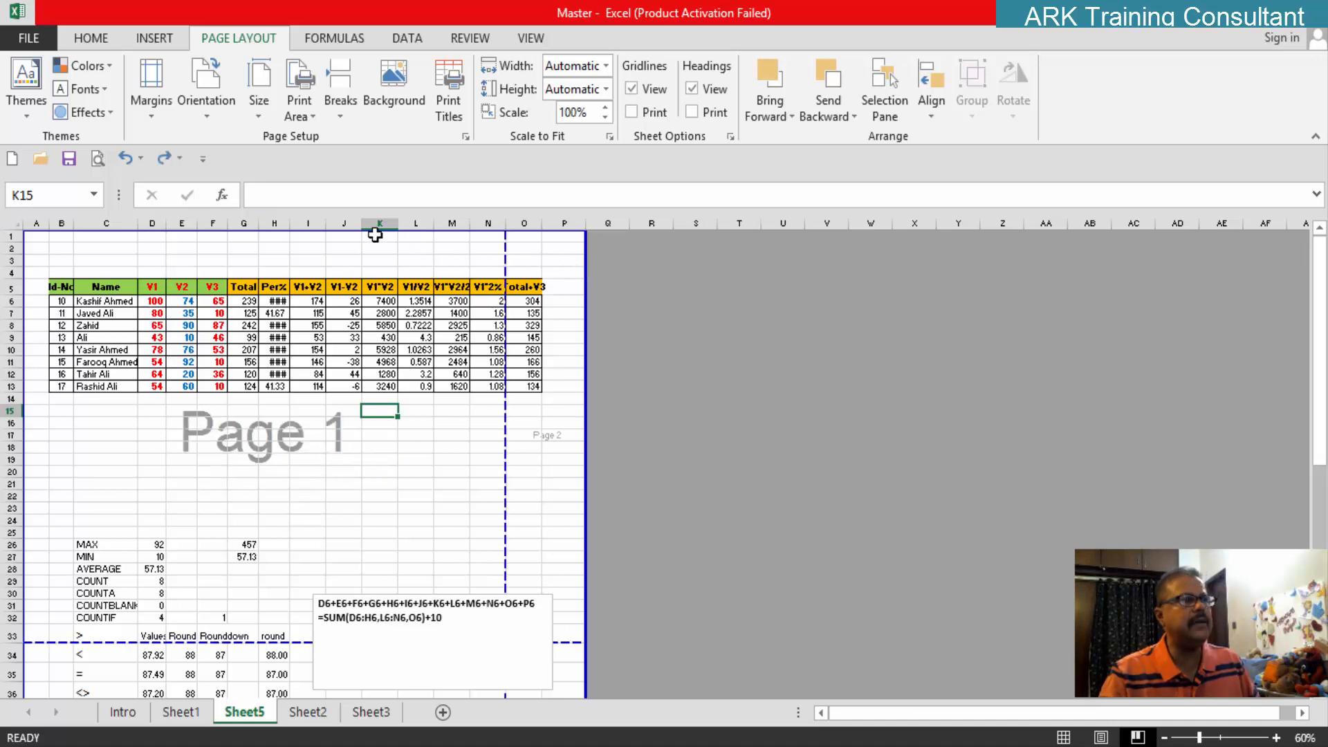
Step: Return the sheet to Normal view and check its landscape print preview
key("alt+v")
key("n")
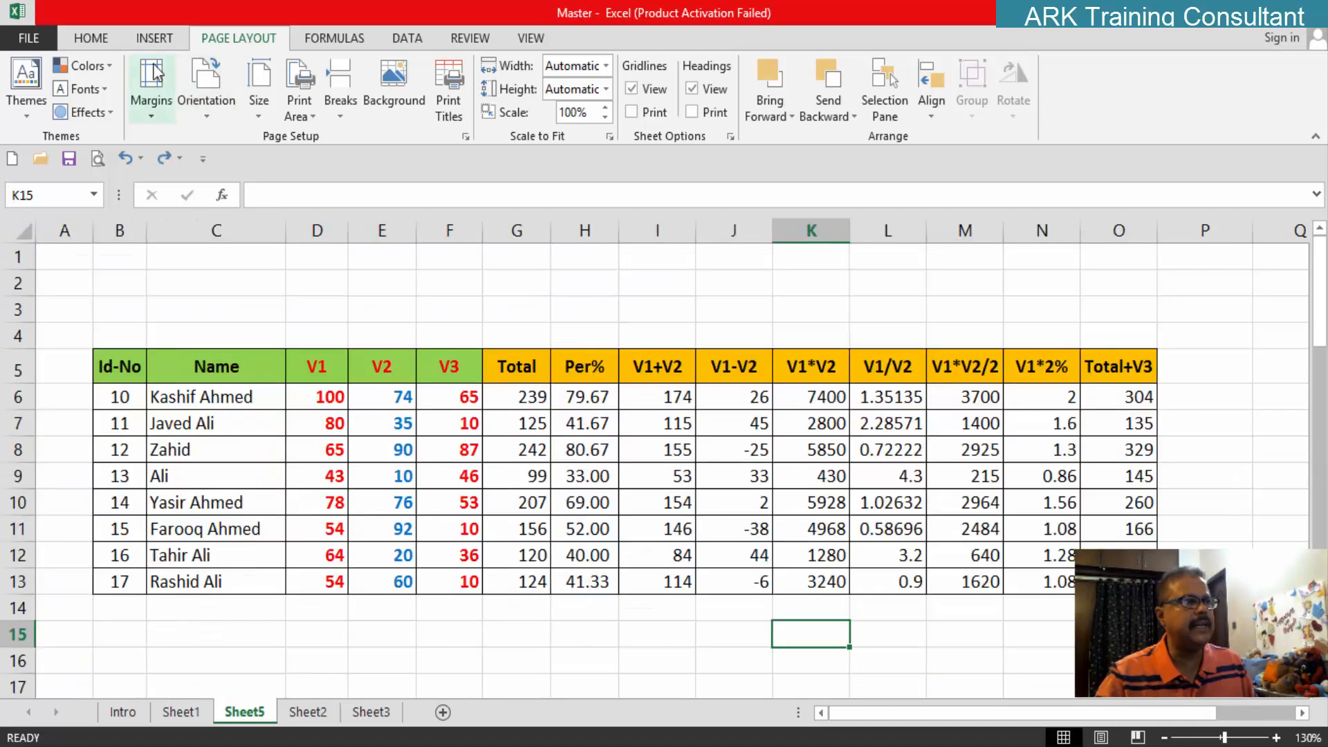
left_click(97, 159)
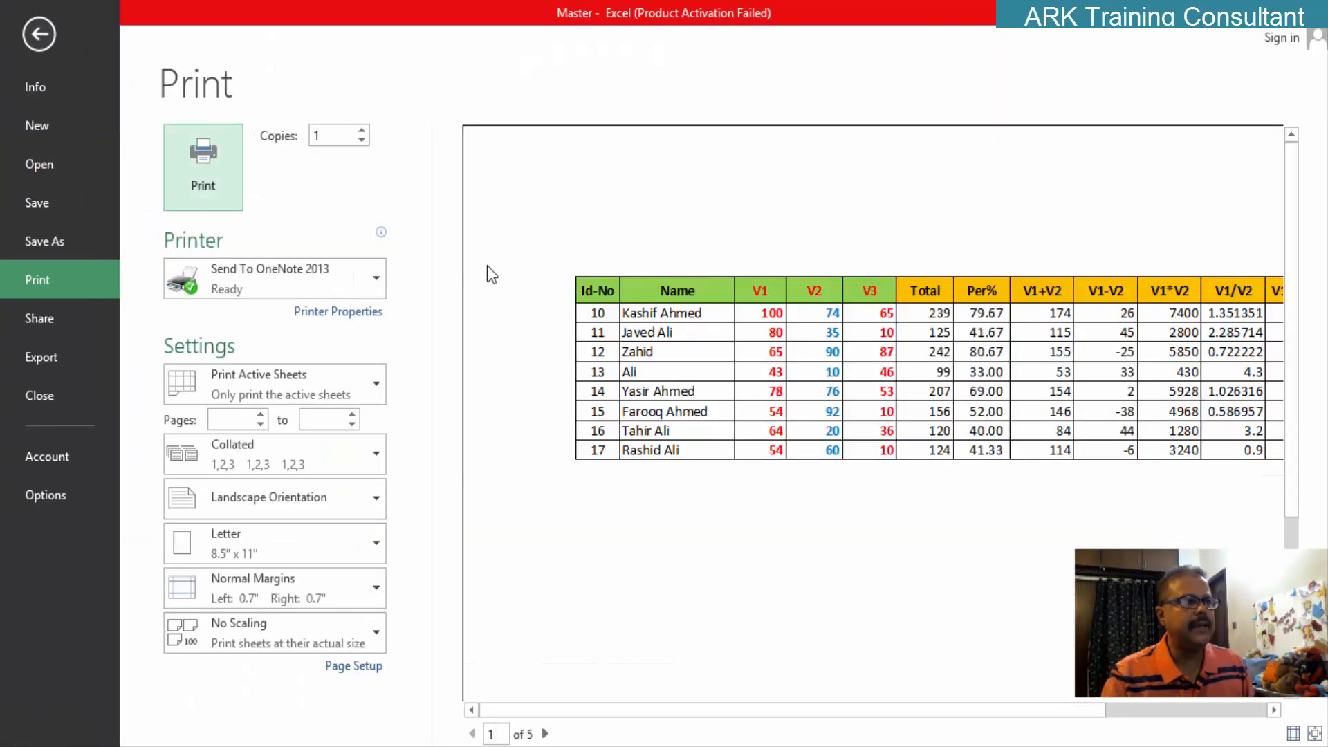
key("Escape")
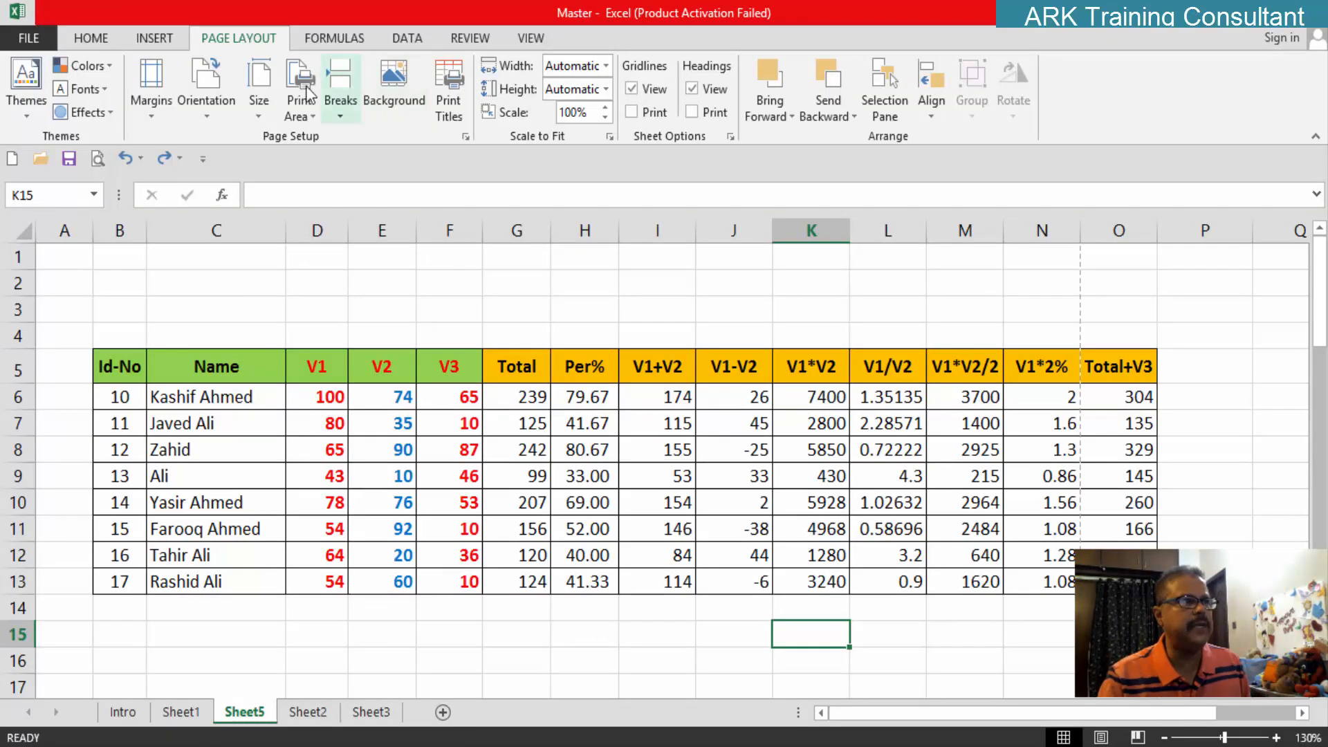
Step: Set the sheet's page orientation to Portrait
left_click(220, 112)
left_click(236, 142)
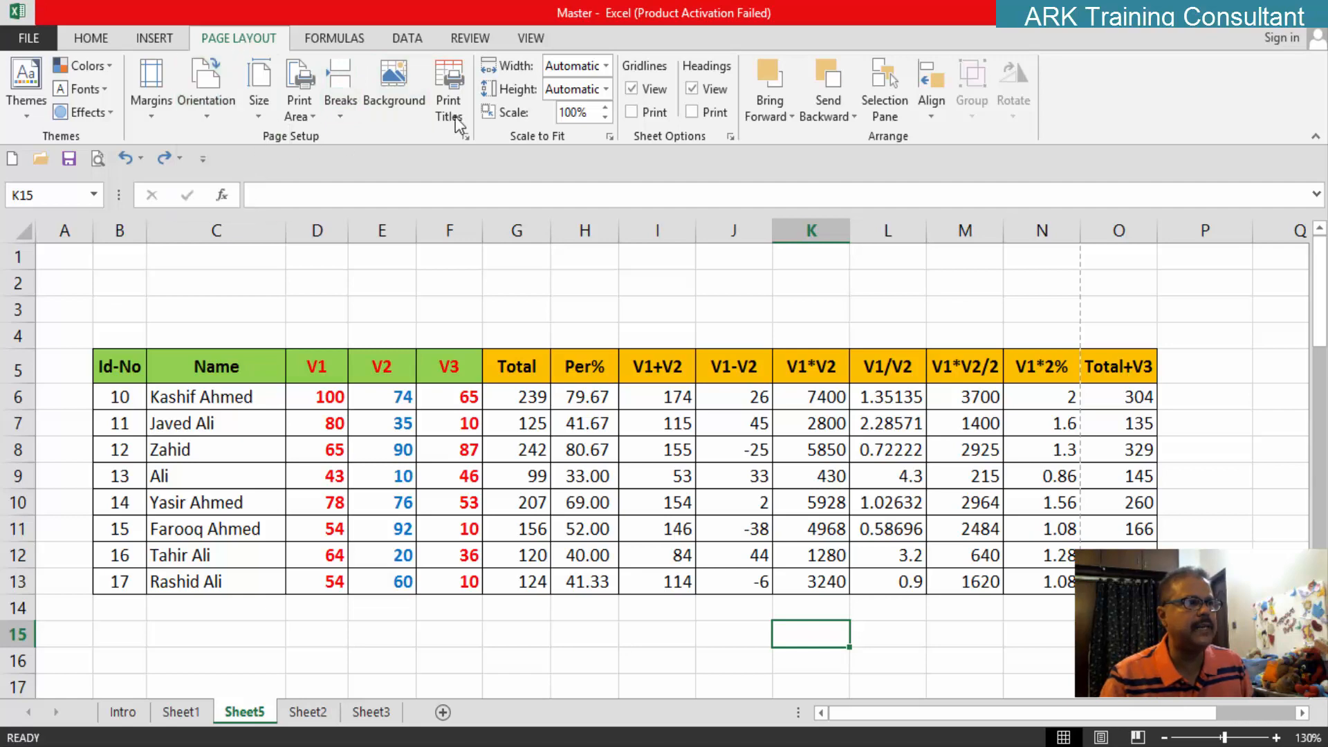
Step: In Page Break Preview, move the vertical page break after column J to the print area's edge after column P
left_click(545, 46)
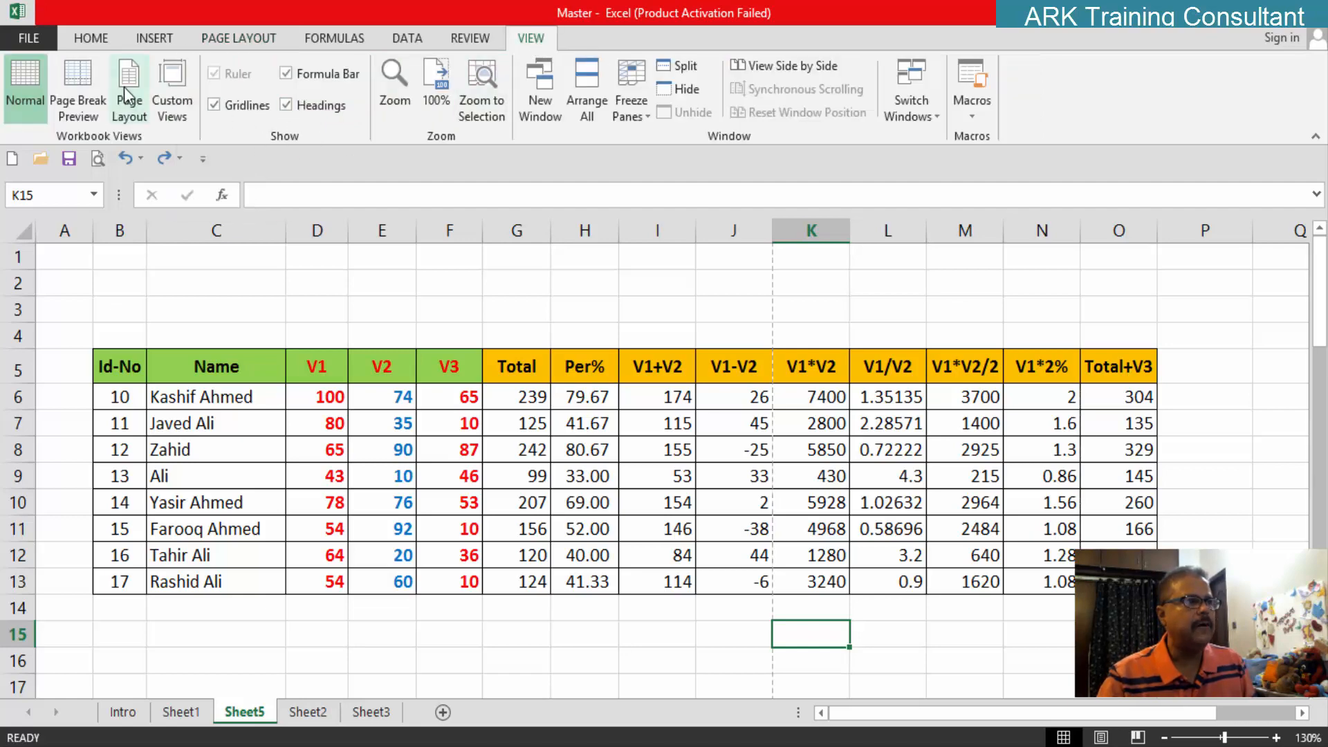
left_click(89, 86)
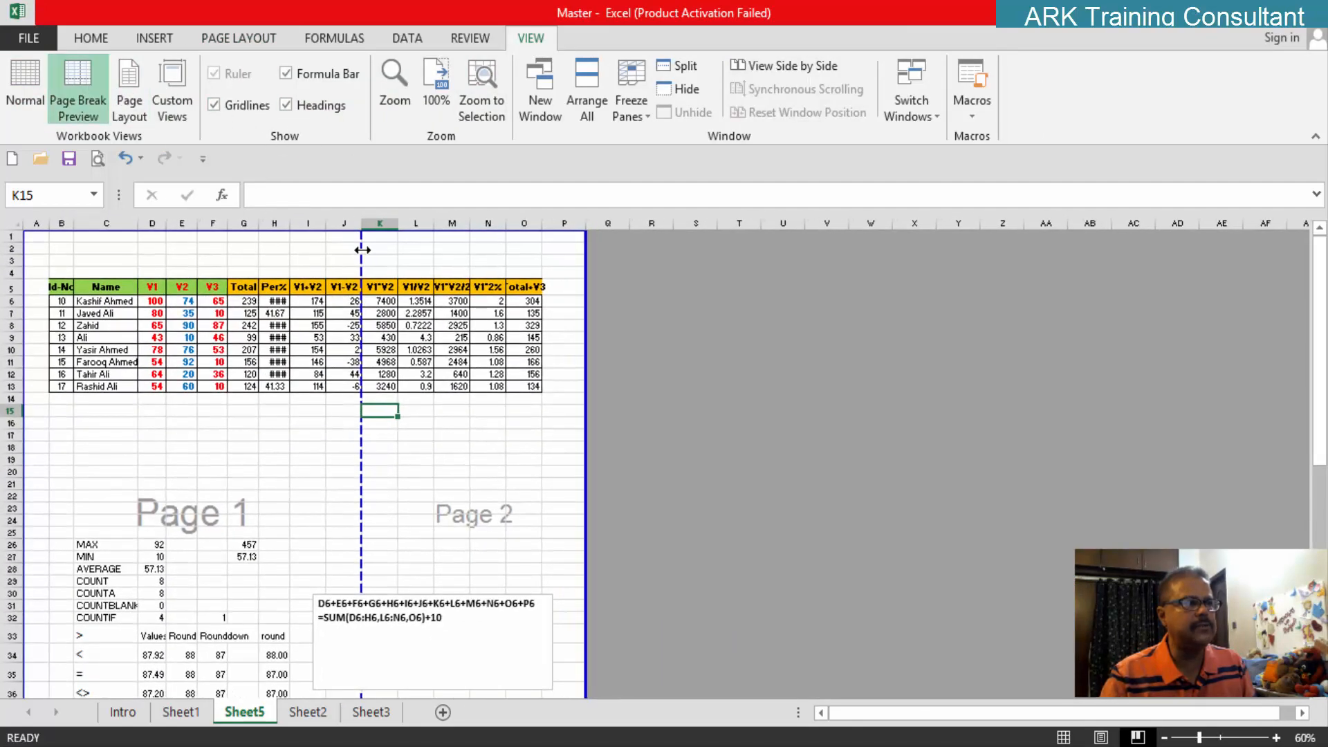
left_click_drag(363, 249, 561, 261)
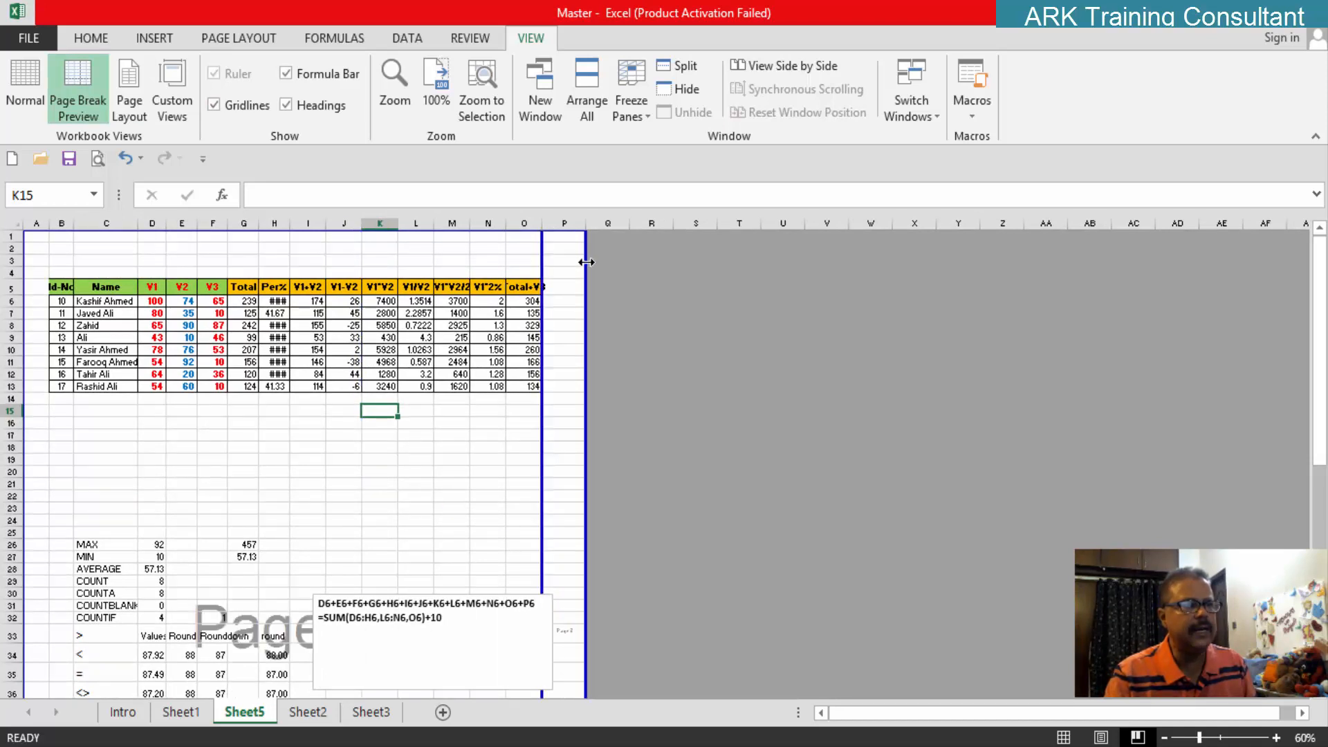
Step: Try raising the print area's lower boundary from below row 68 to below row 42 and examine the excluded rows
scroll(498, 483, "down", 3)
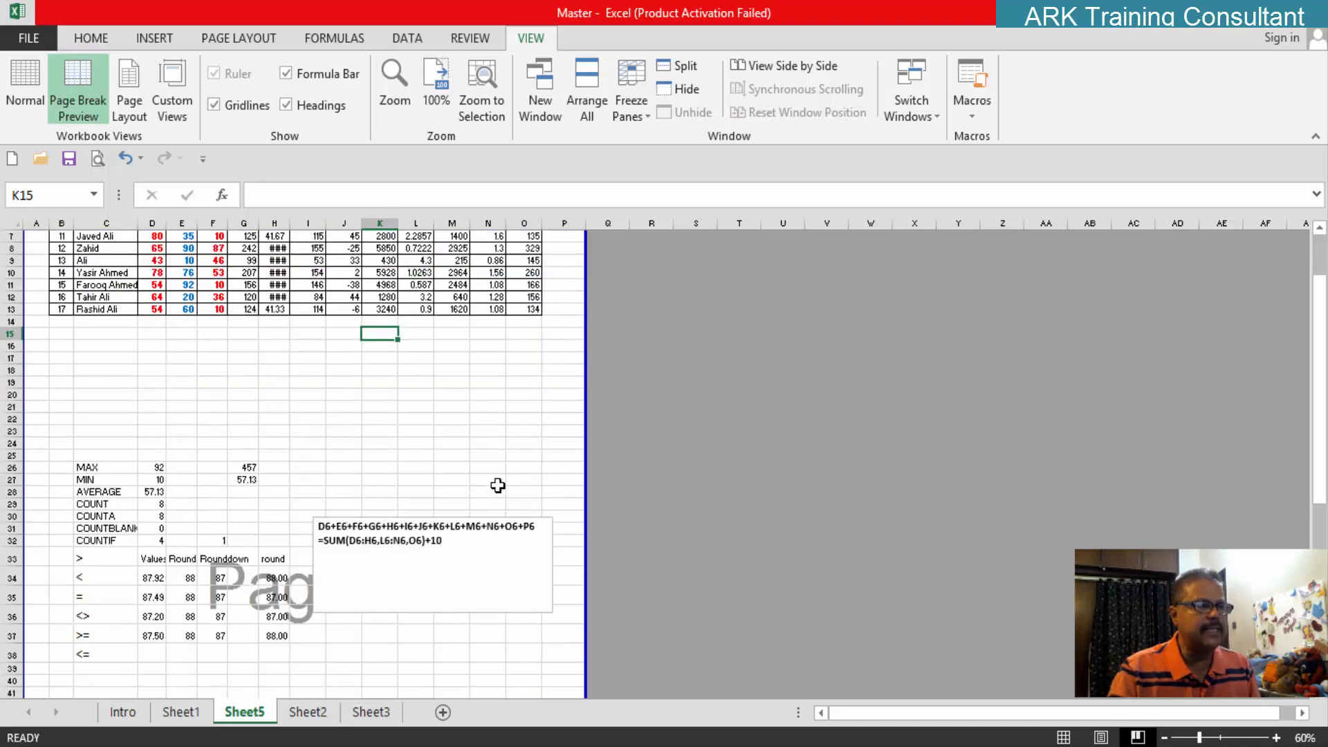
scroll(496, 488, "down", 10)
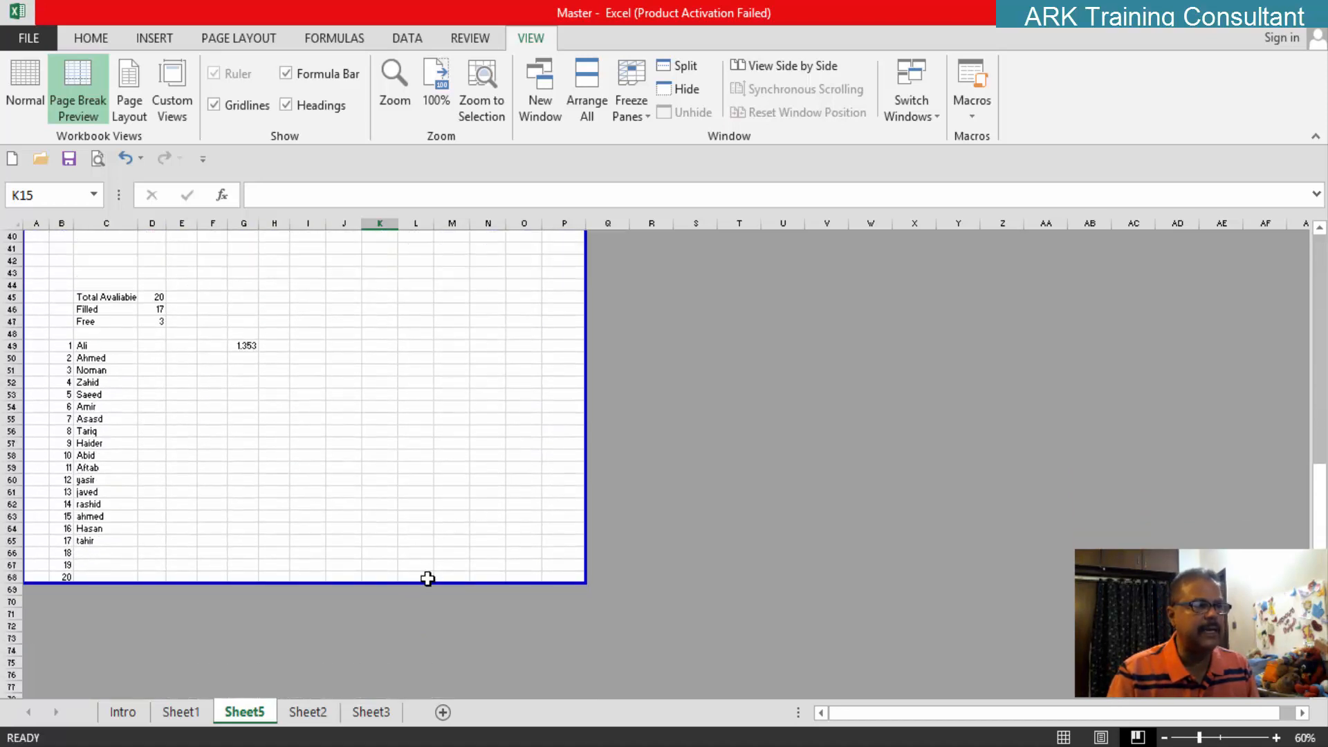
left_click_drag(422, 583, 427, 284)
scroll(427, 311, "up", 13)
scroll(425, 372, "down", 5)
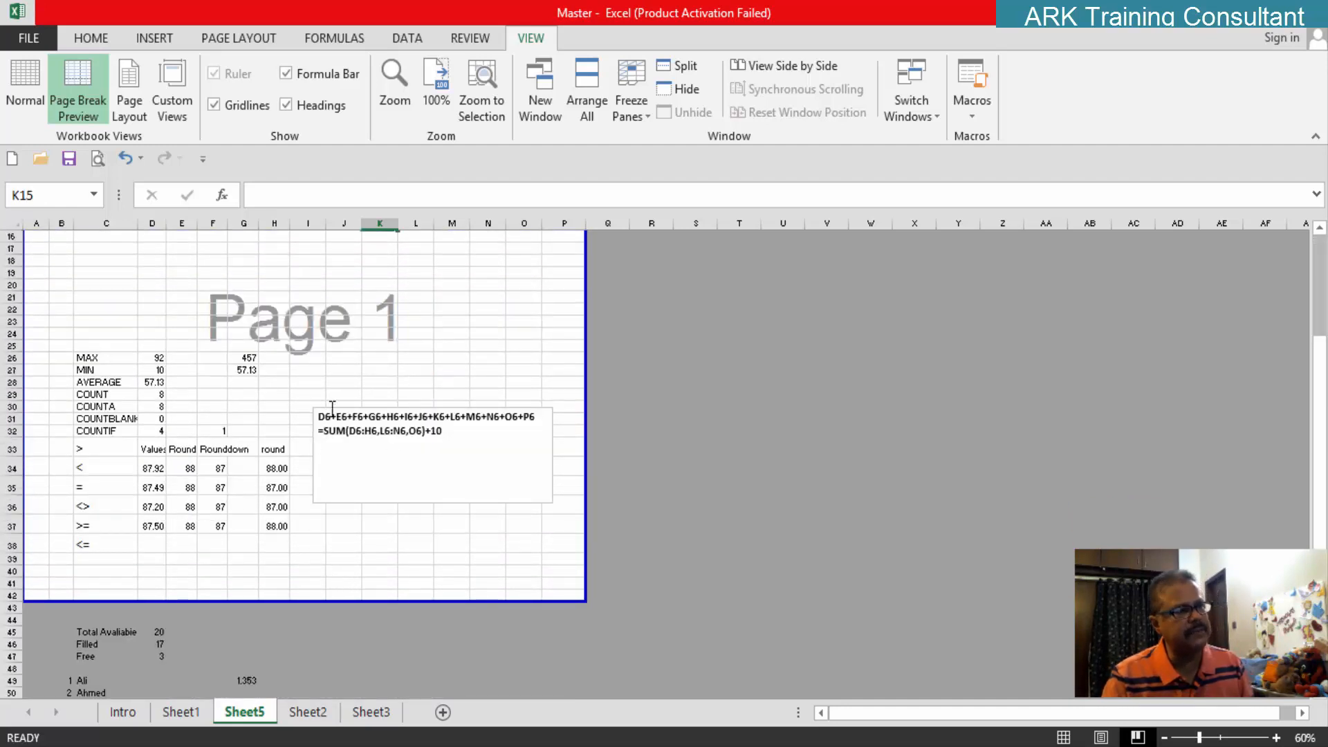
scroll(222, 676, "down", 8)
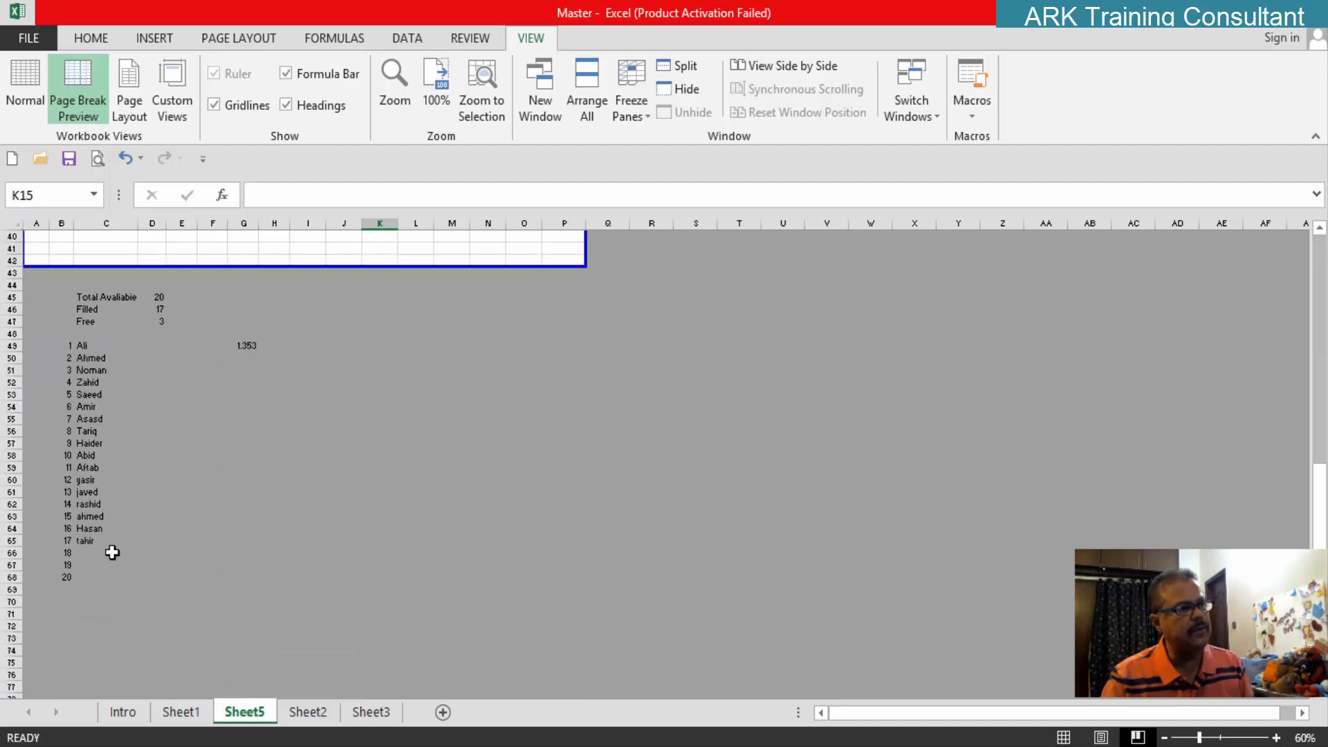
scroll(246, 465, "up", 2)
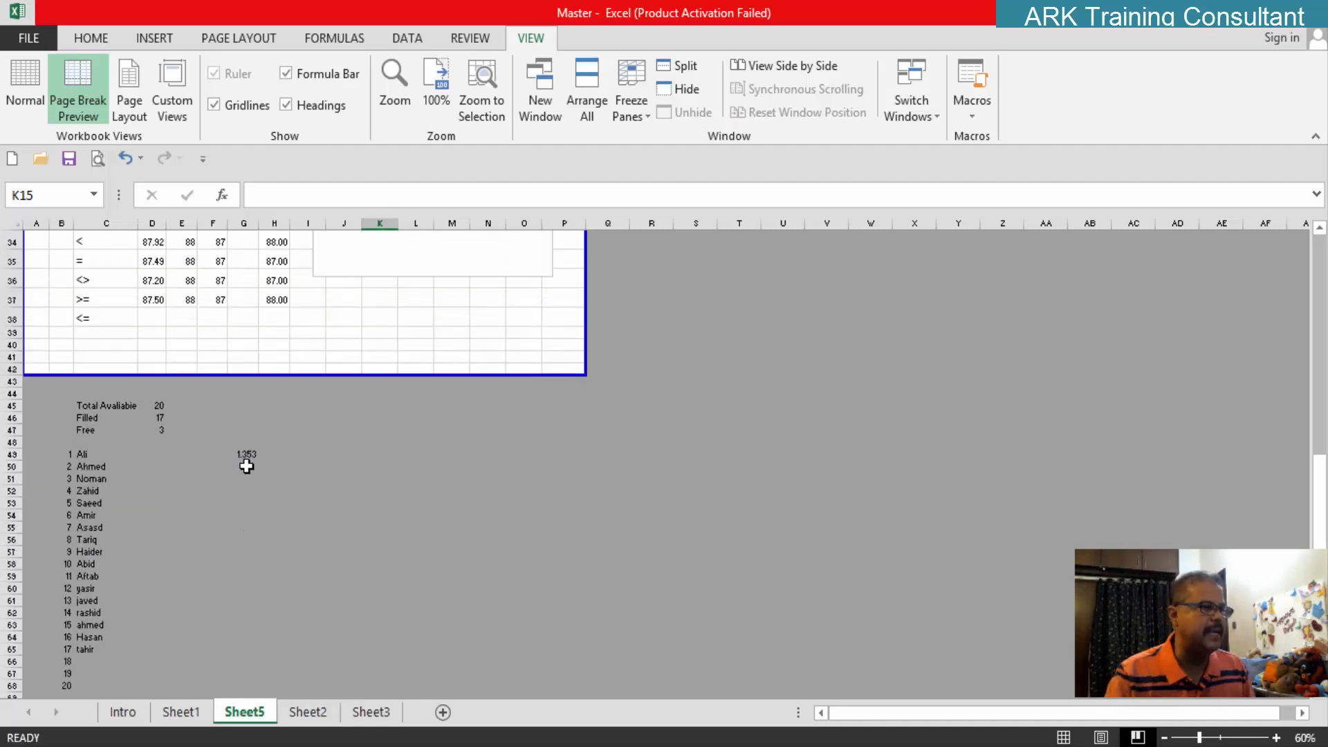
scroll(485, 298, "up", 9)
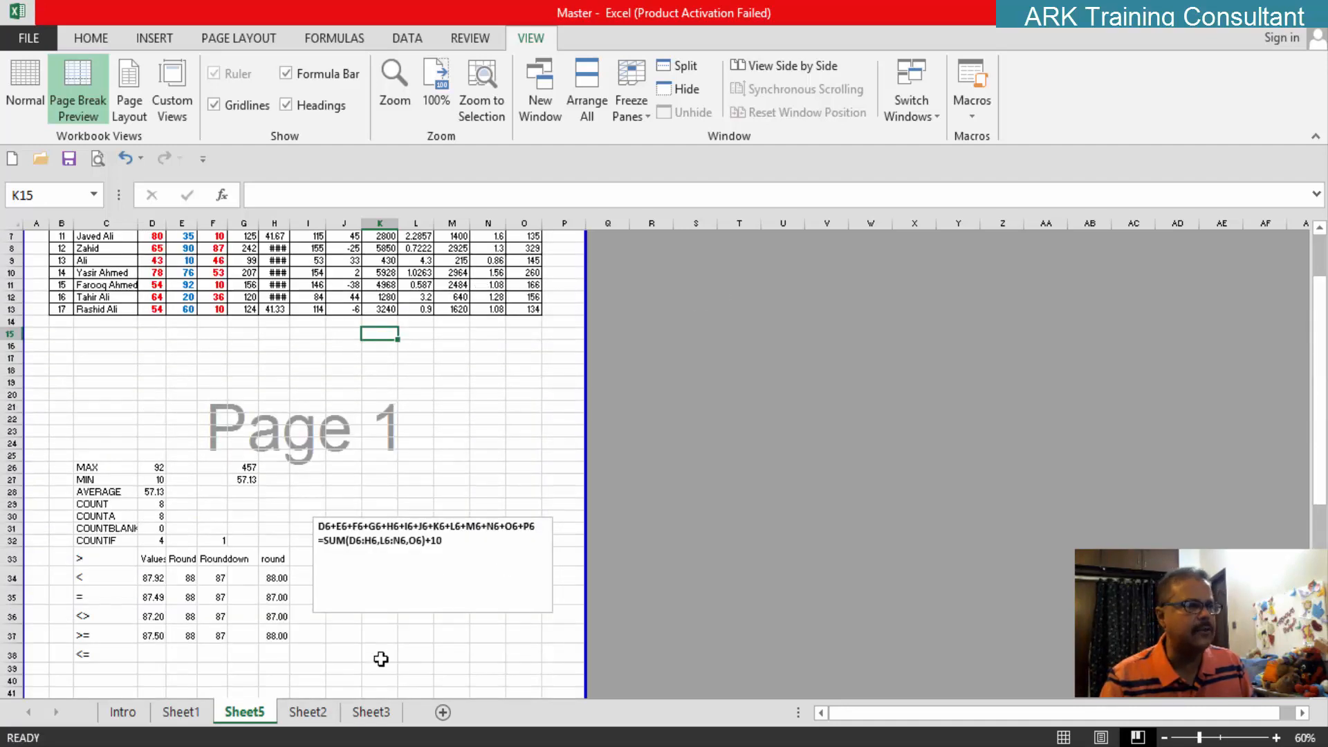
Step: Try raising the print area's lower boundary to below row 20, and undo both boundary changes
scroll(378, 661, "down", 2)
left_click_drag(386, 637, 415, 323)
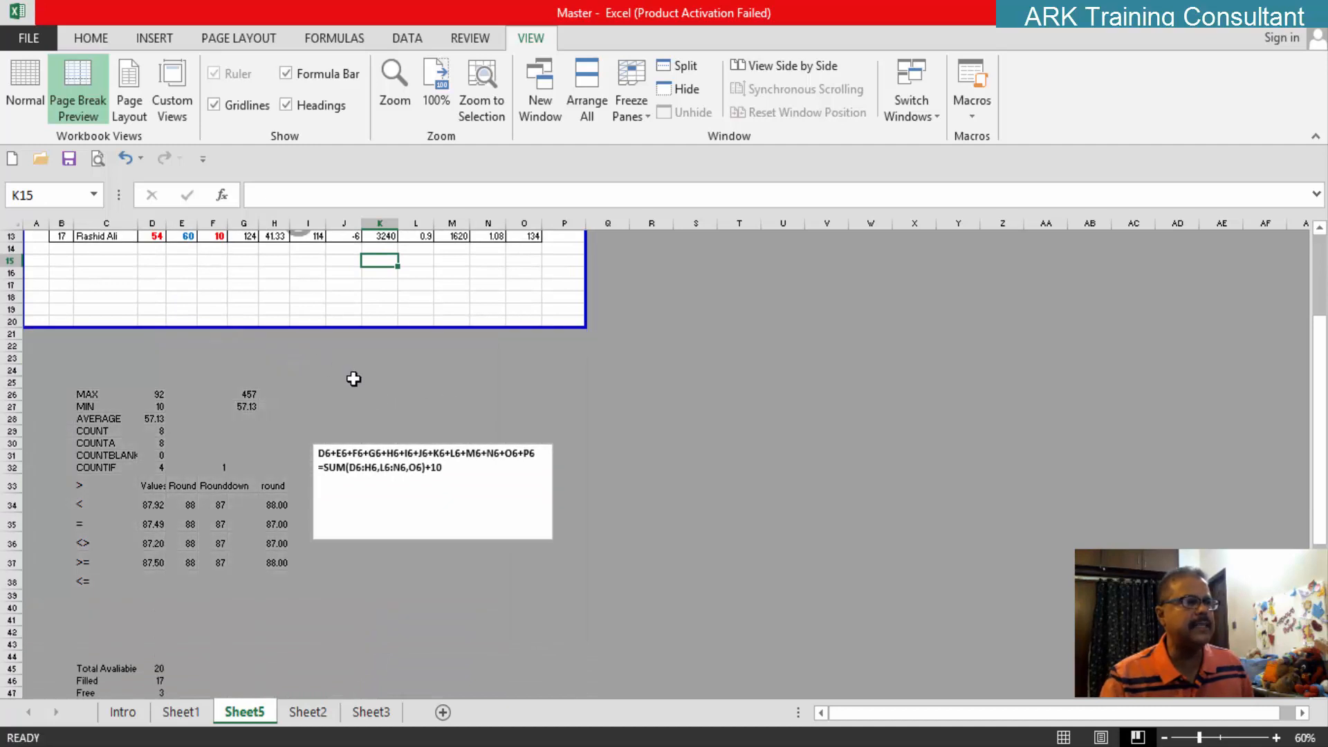
scroll(356, 380, "up", 4)
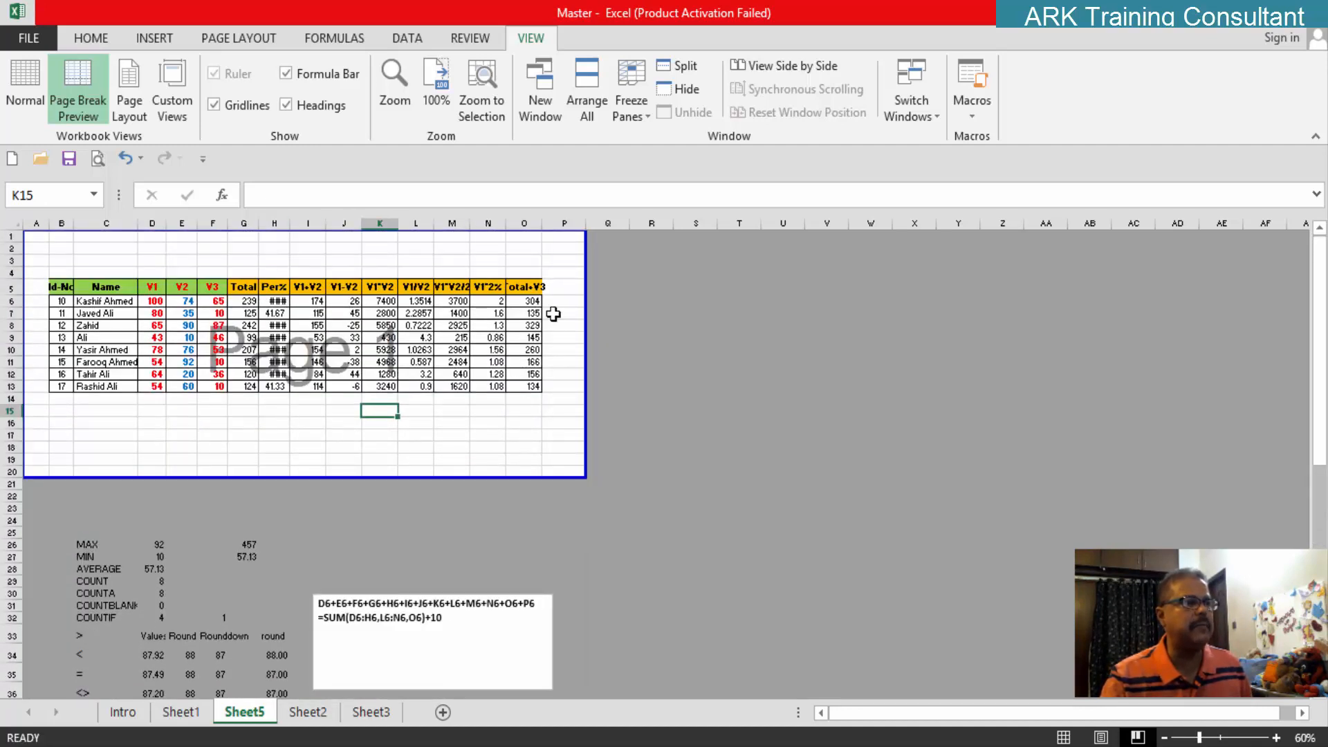
key("ctrl+z")
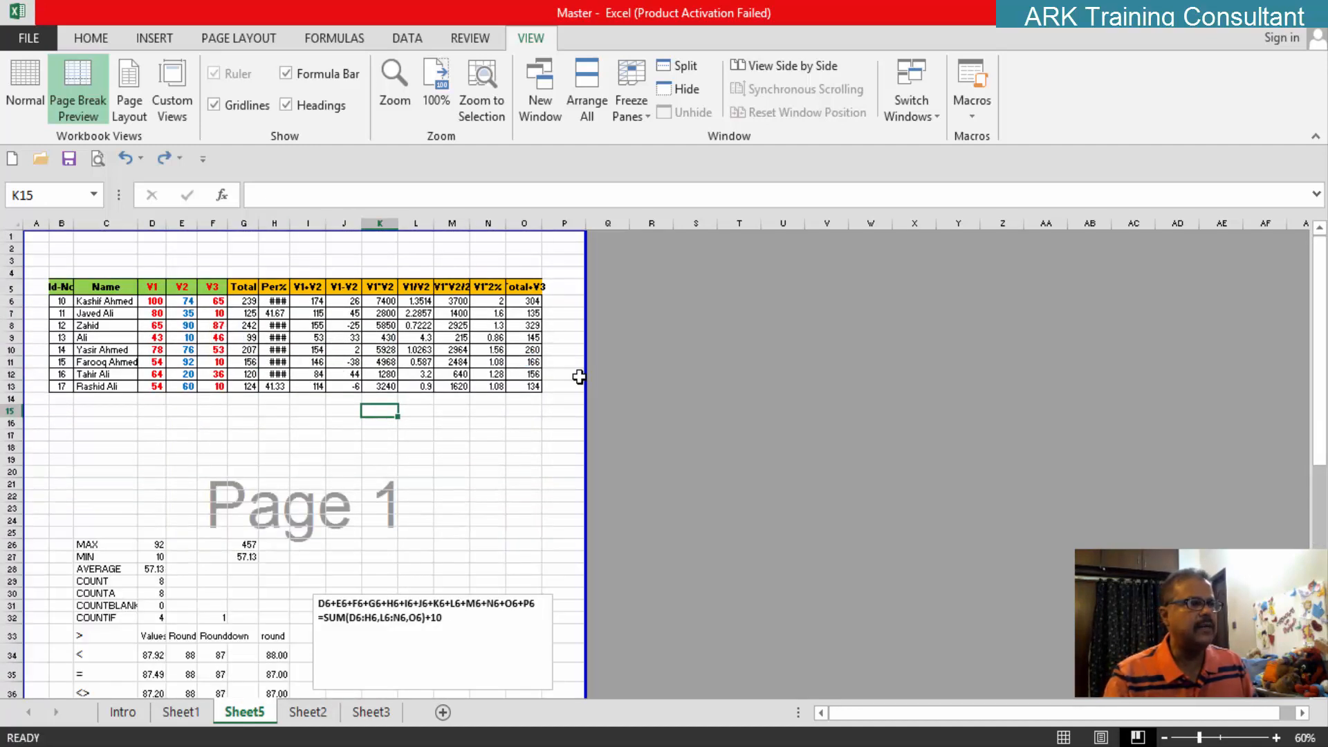
scroll(632, 412, "down", 8)
scroll(634, 417, "up", 8)
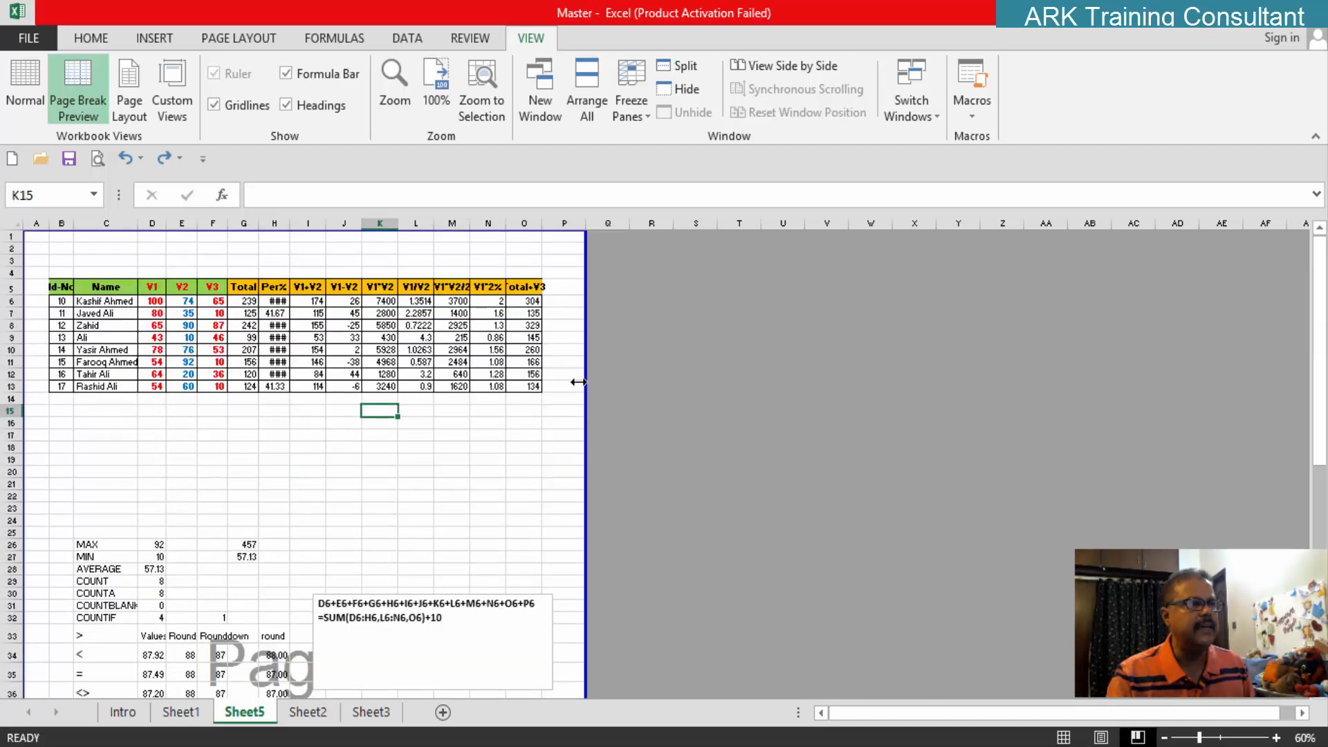
Step: Switch the sheet back to Normal view and open its print preview
left_click(25, 82)
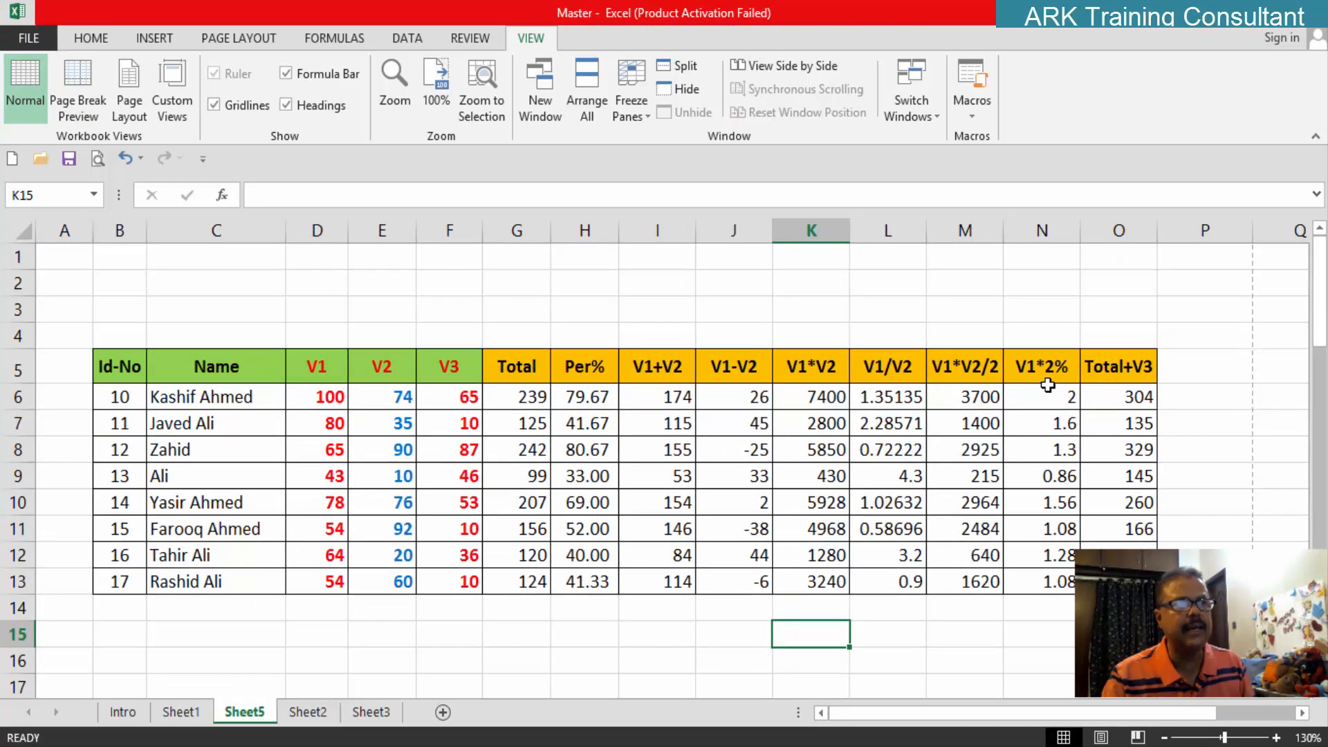
scroll(550, 432, "down", 2)
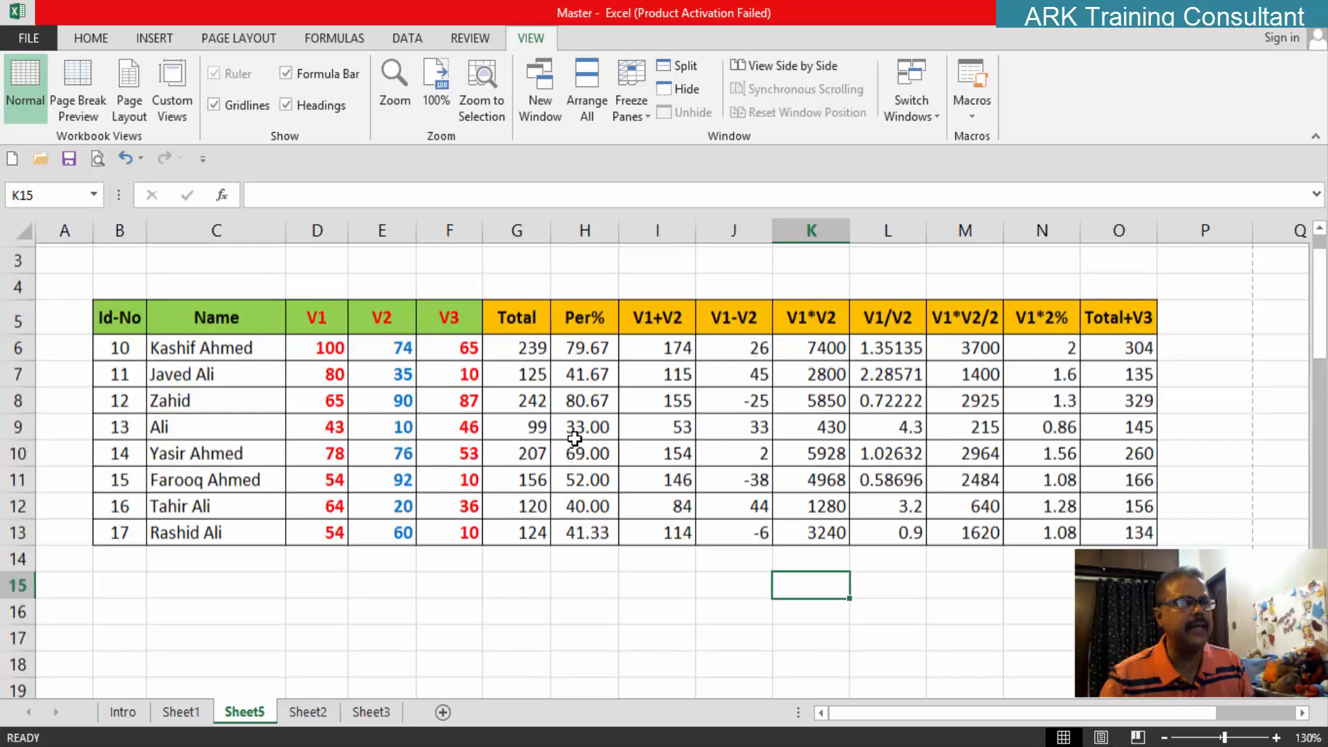
scroll(571, 424, "up", 2)
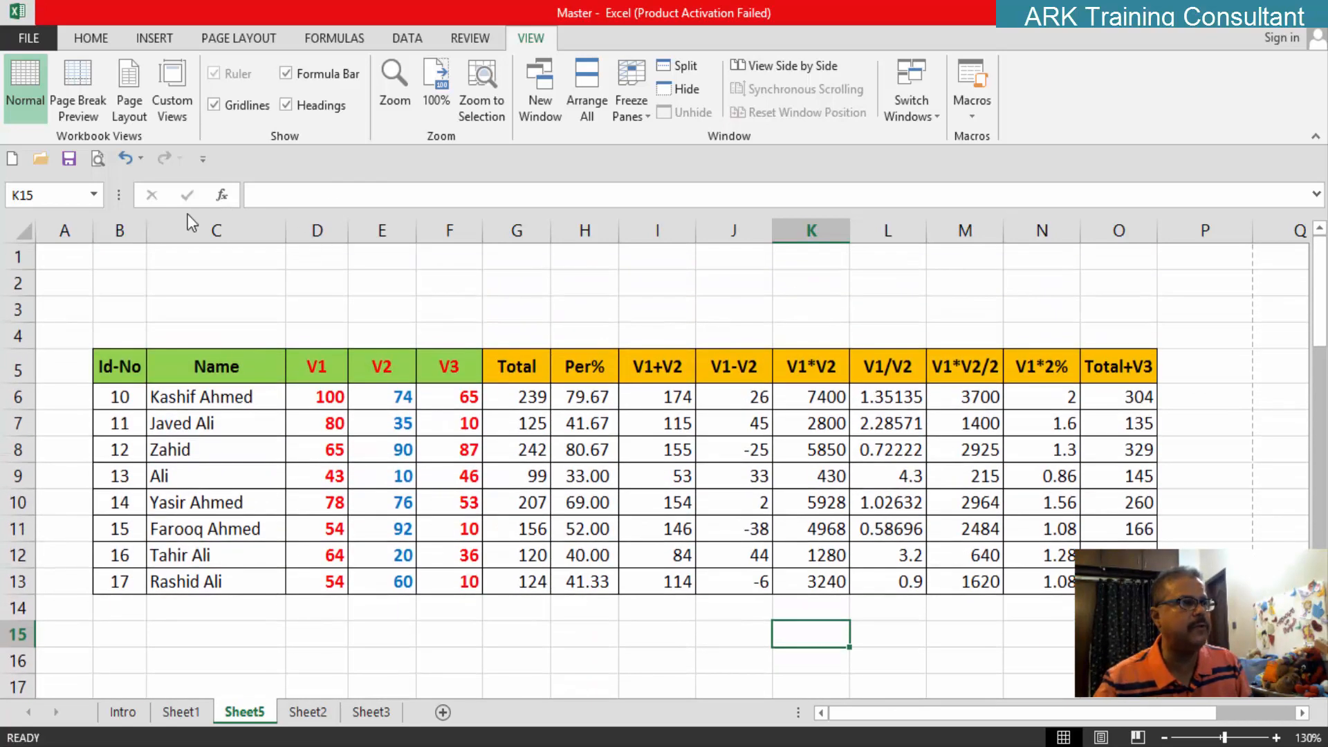
left_click(97, 158)
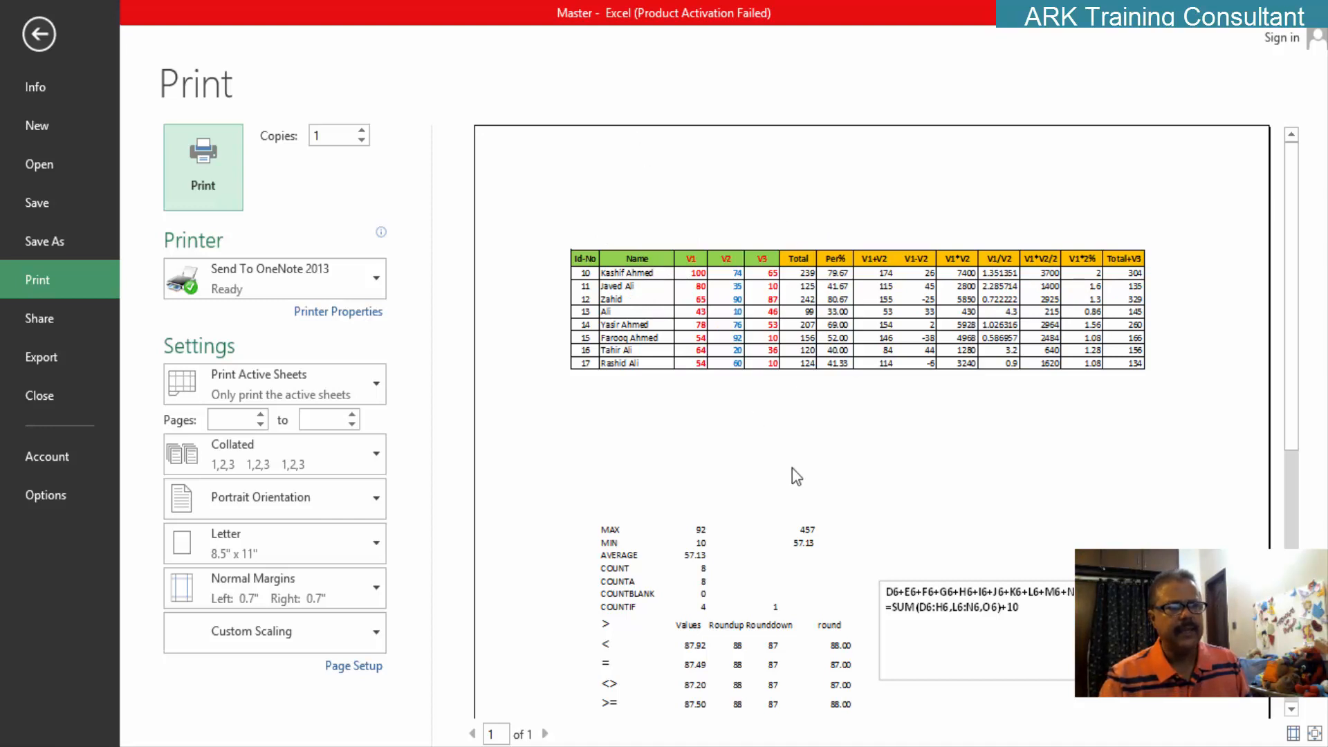
Step: Show the margin guides in the print preview, set the right margin to 0.69", nudge the top margin upward, and hide the guides
mouse_move(1113, 636)
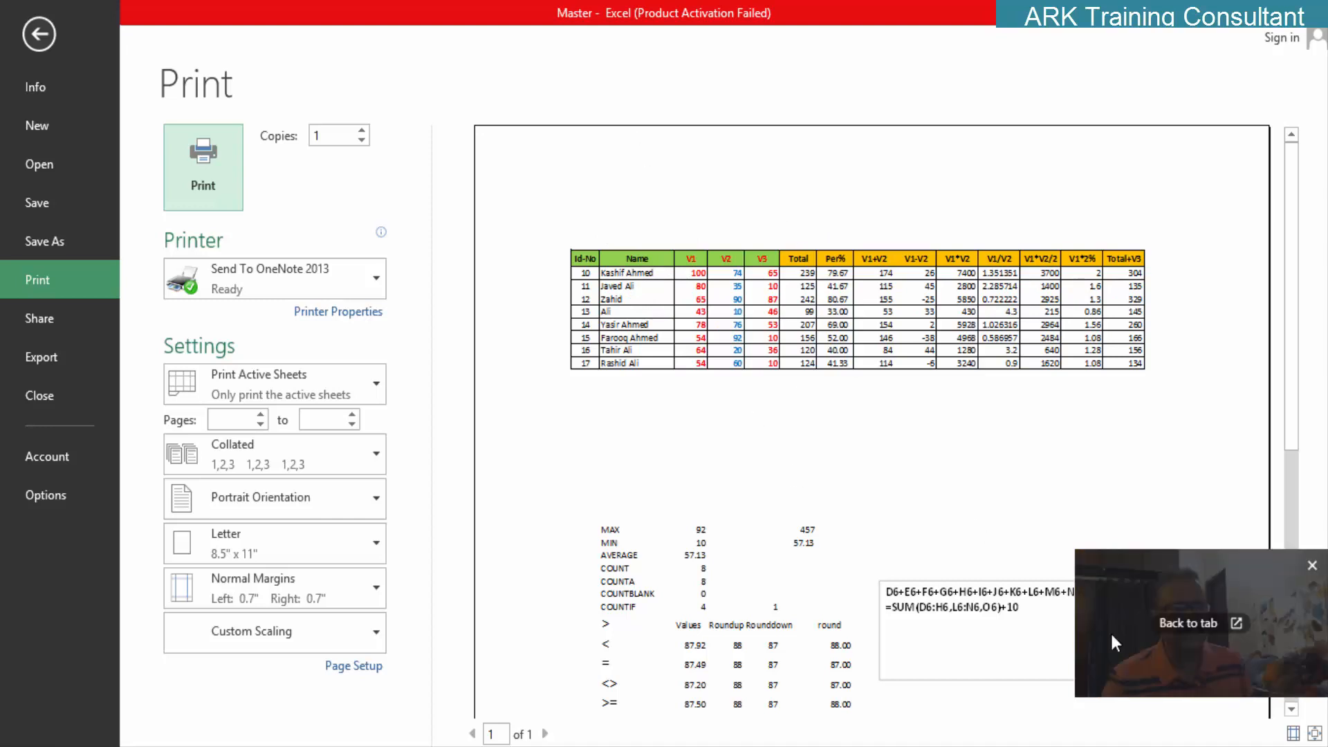
left_click(1294, 734)
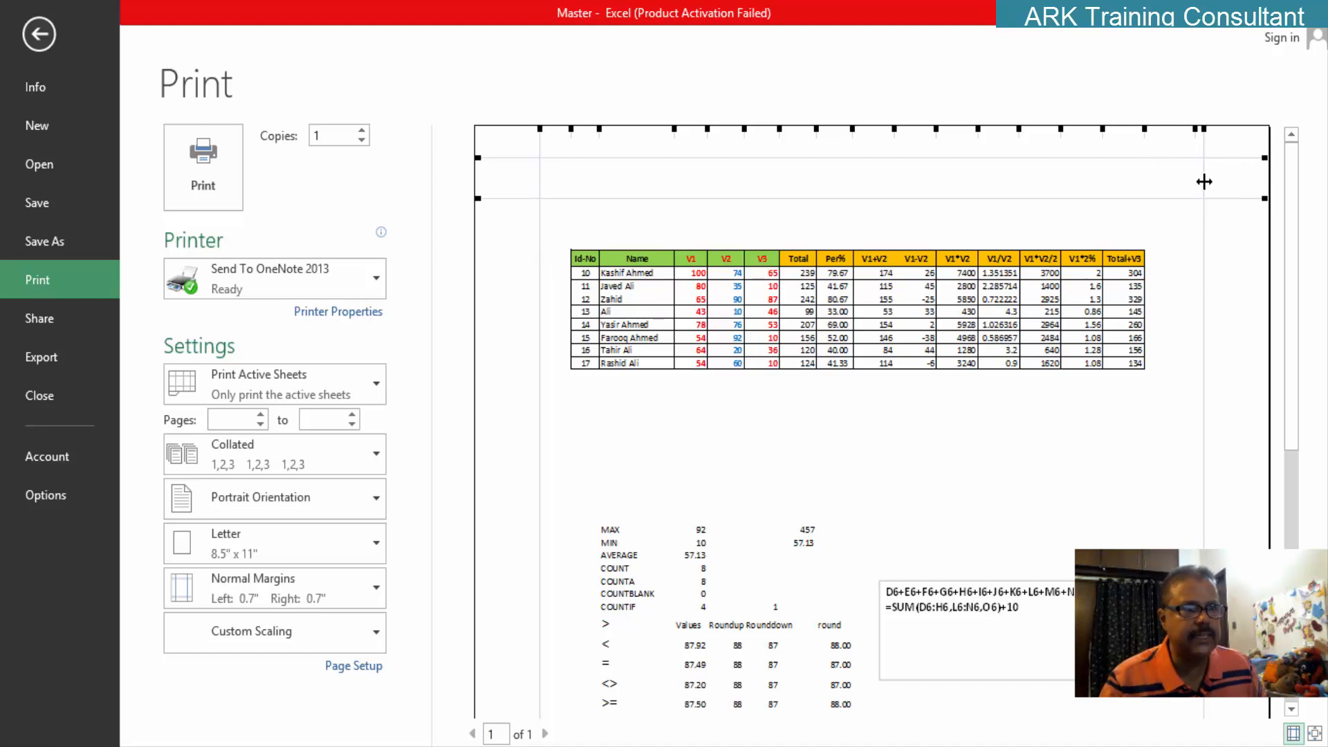
mouse_move(1205, 181)
left_mouse_down()
mouse_move(1229, 180)
mouse_move(1205, 181)
left_mouse_up()
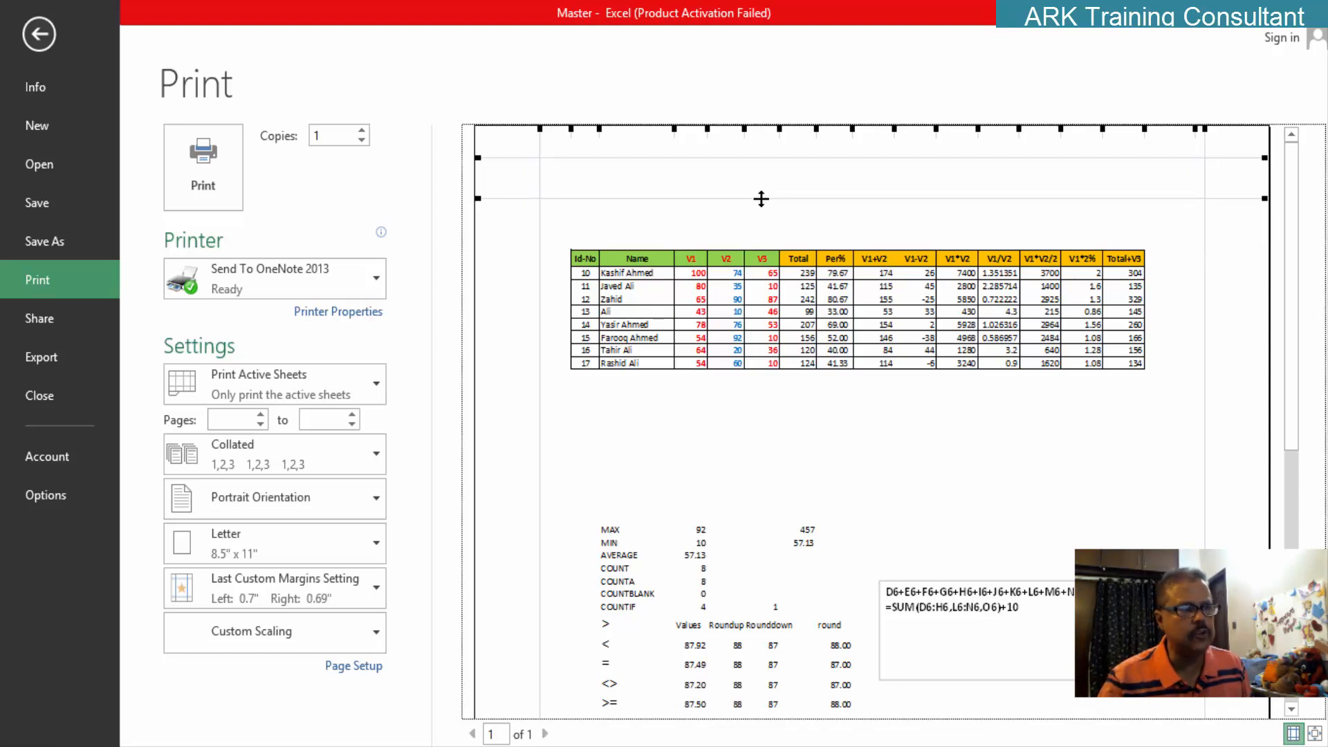
mouse_move(761, 199)
left_mouse_down()
mouse_move(762, 184)
mouse_move(762, 197)
left_mouse_up()
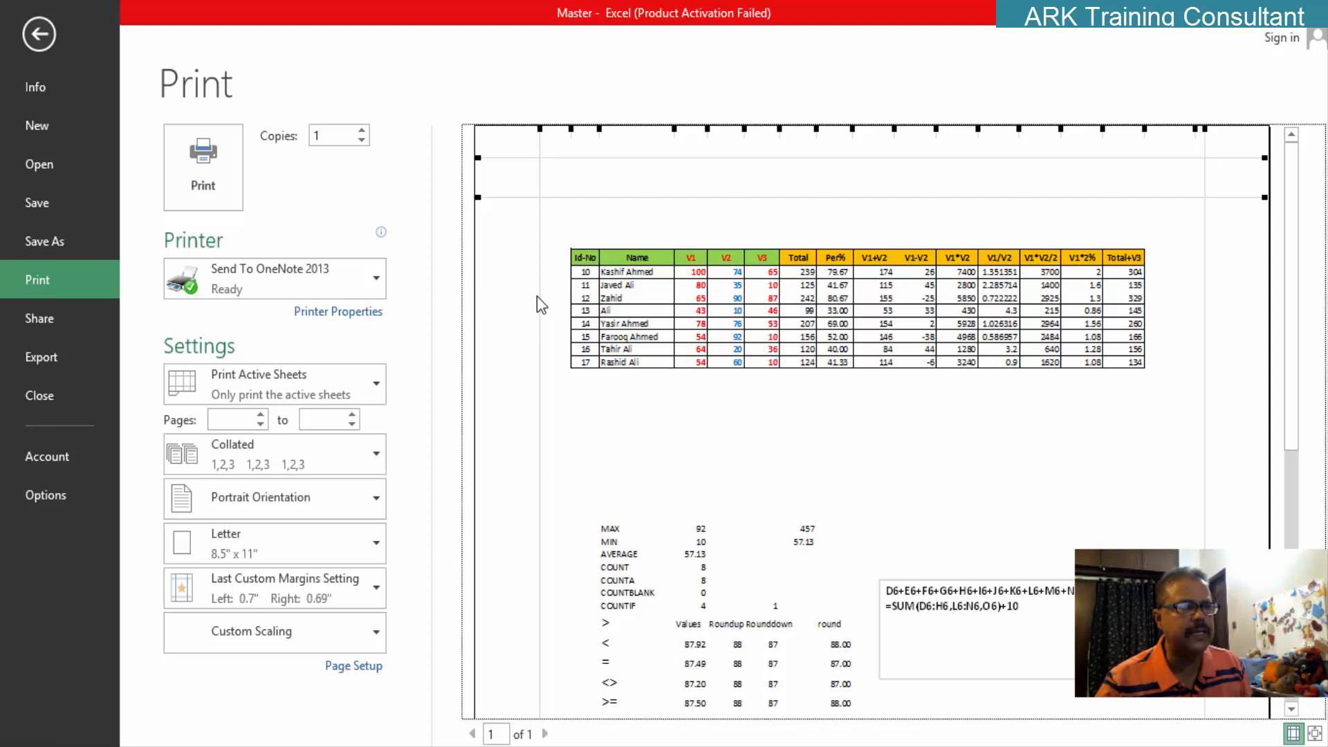
mouse_move(539, 296)
left_mouse_down()
mouse_move(519, 295)
mouse_move(537, 295)
left_mouse_up()
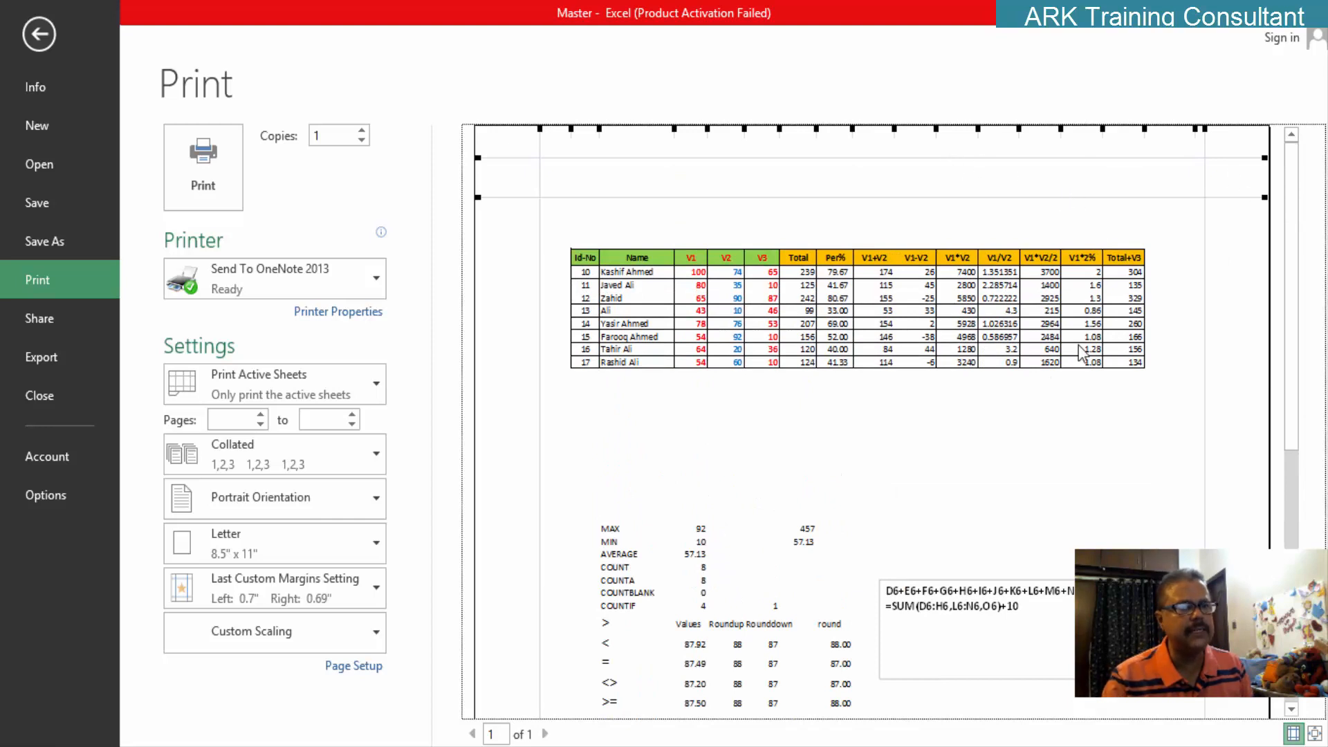
left_click(1293, 734)
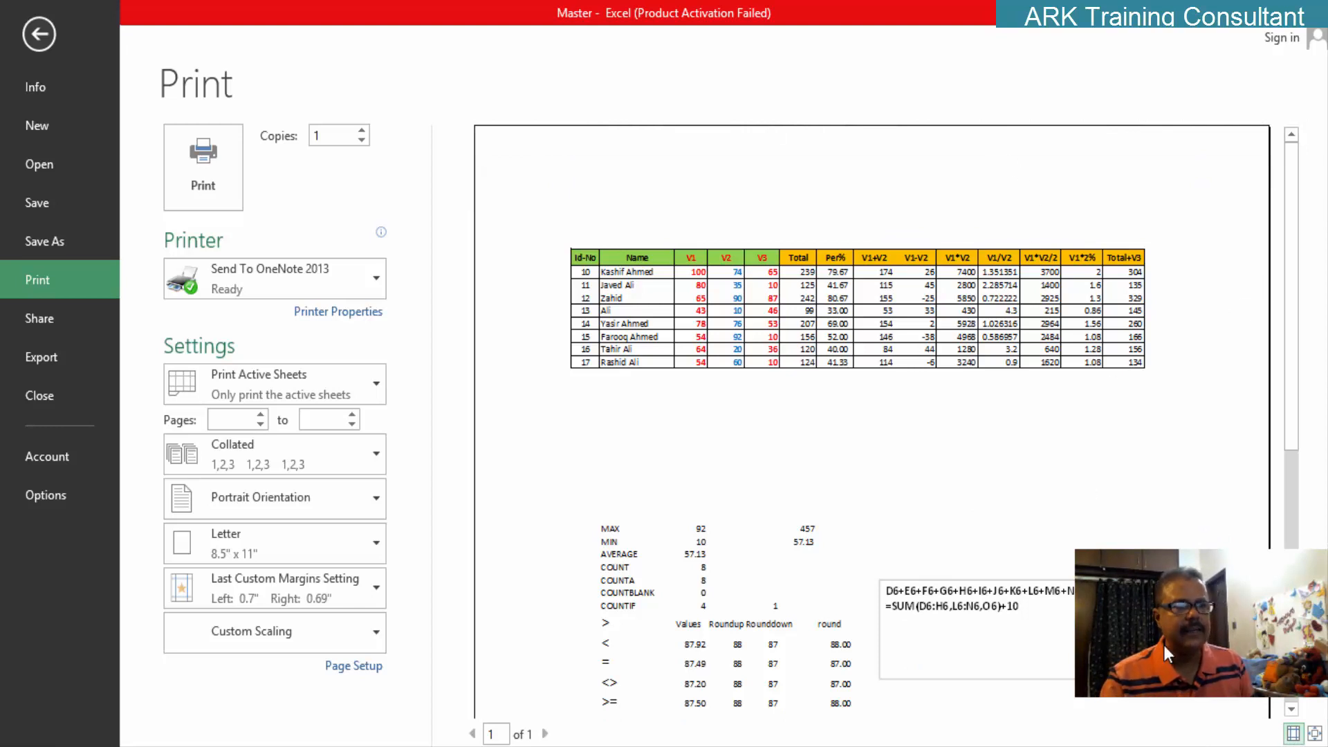
Step: Show the margin guides again, adjust the right margin to 0.68", hide the guides and leave the print preview
left_click(1292, 733)
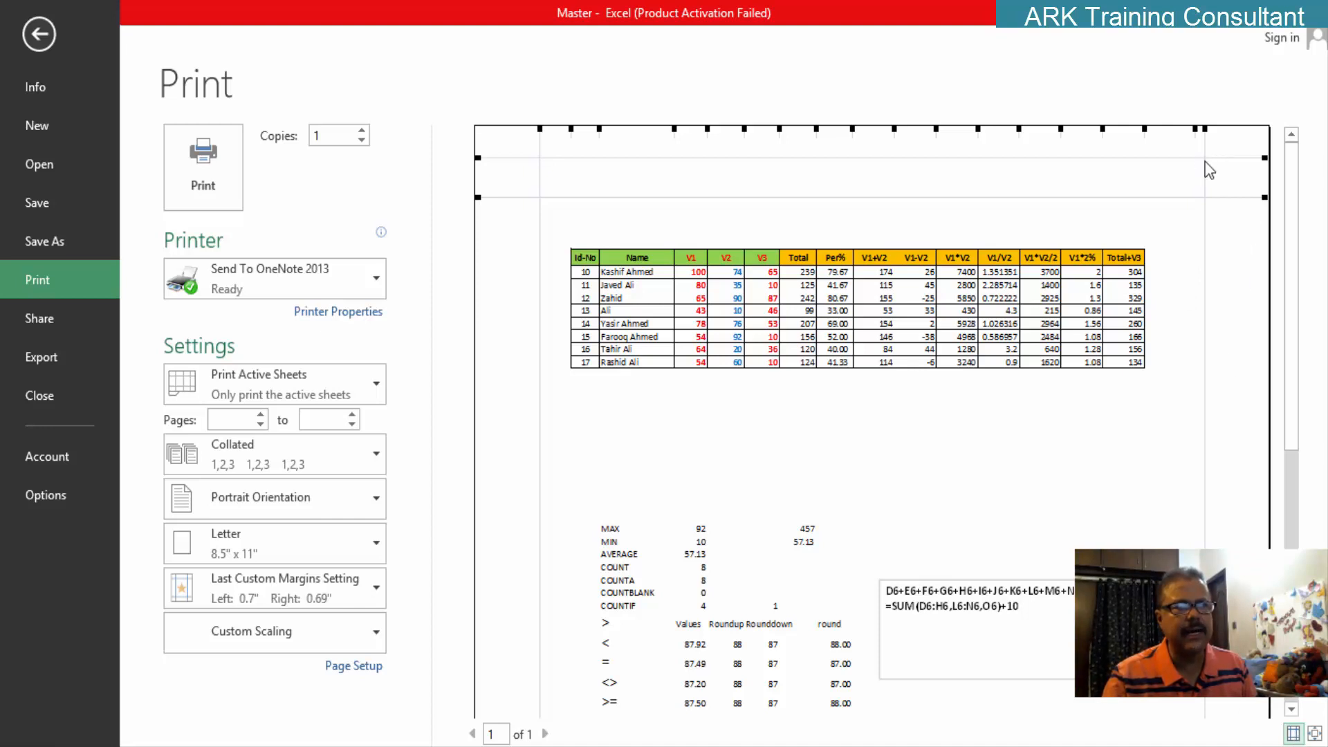
left_click_drag(1204, 169, 1236, 165)
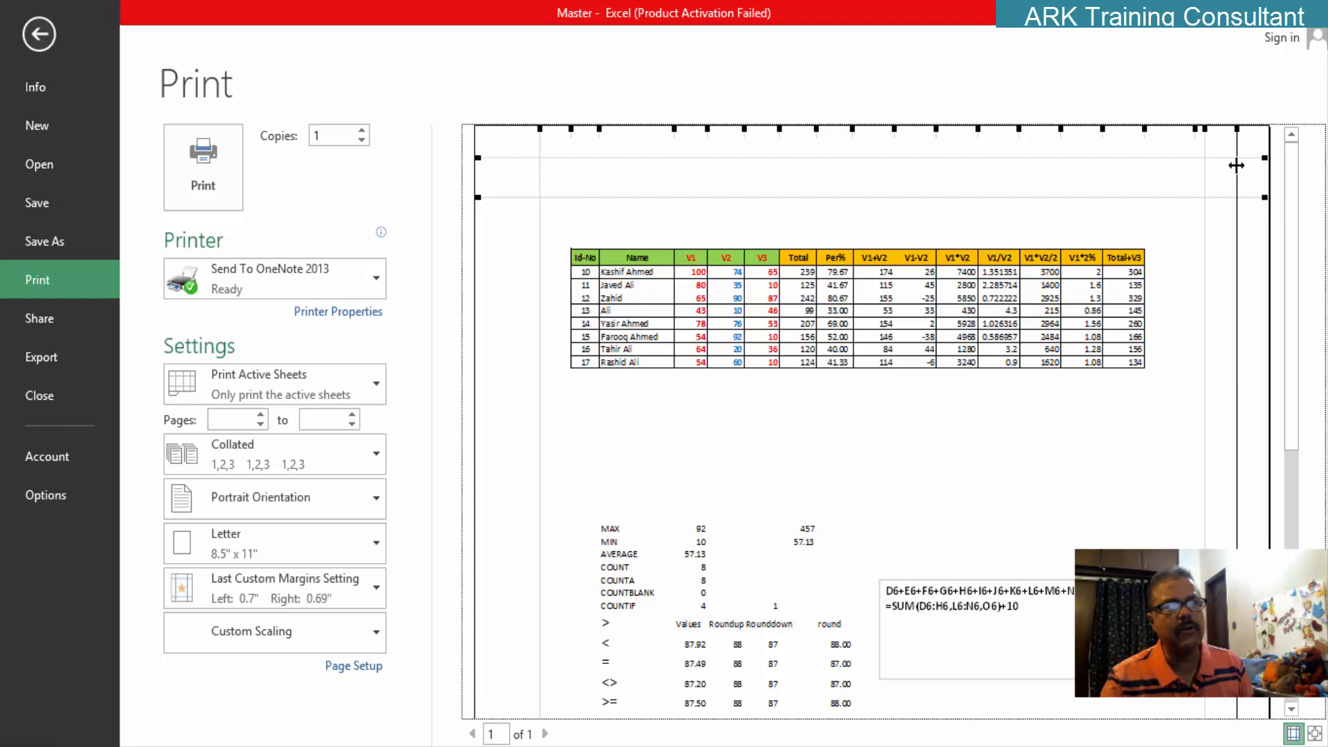
left_click_drag(1237, 165, 1206, 172)
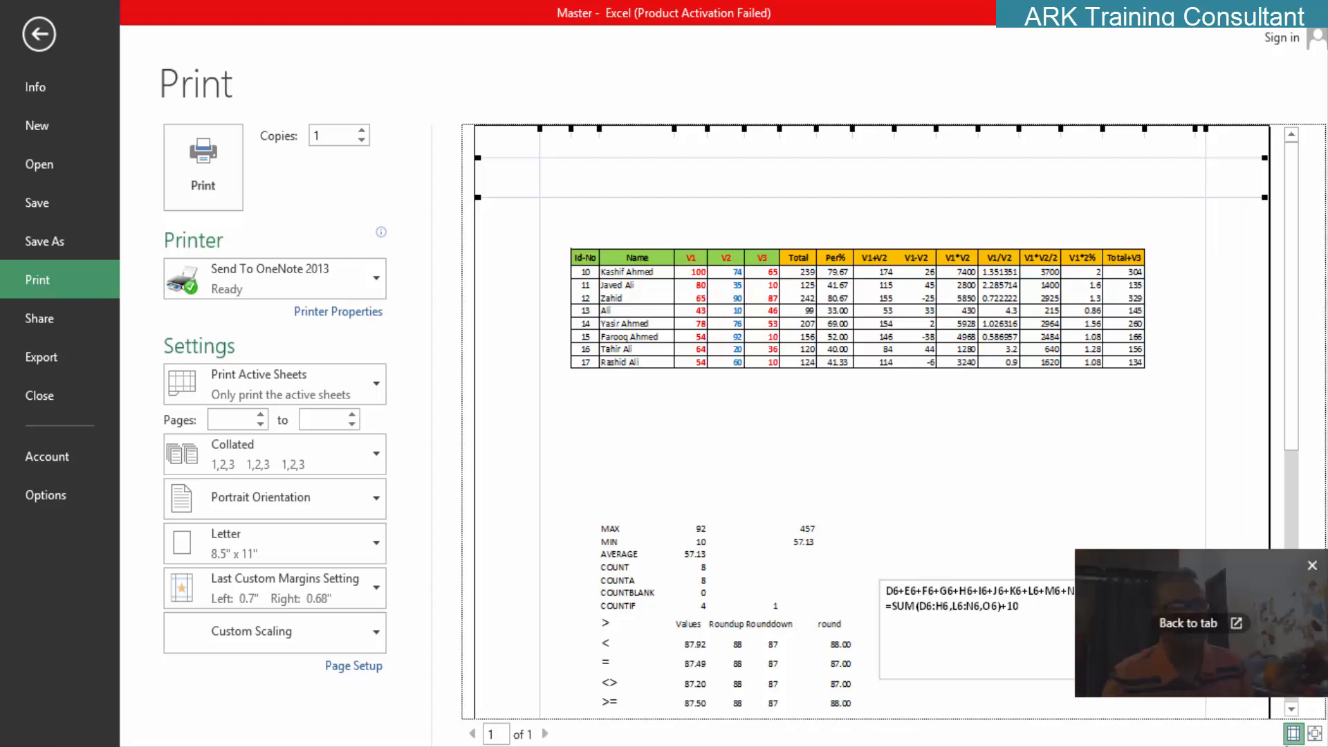
left_click(1291, 739)
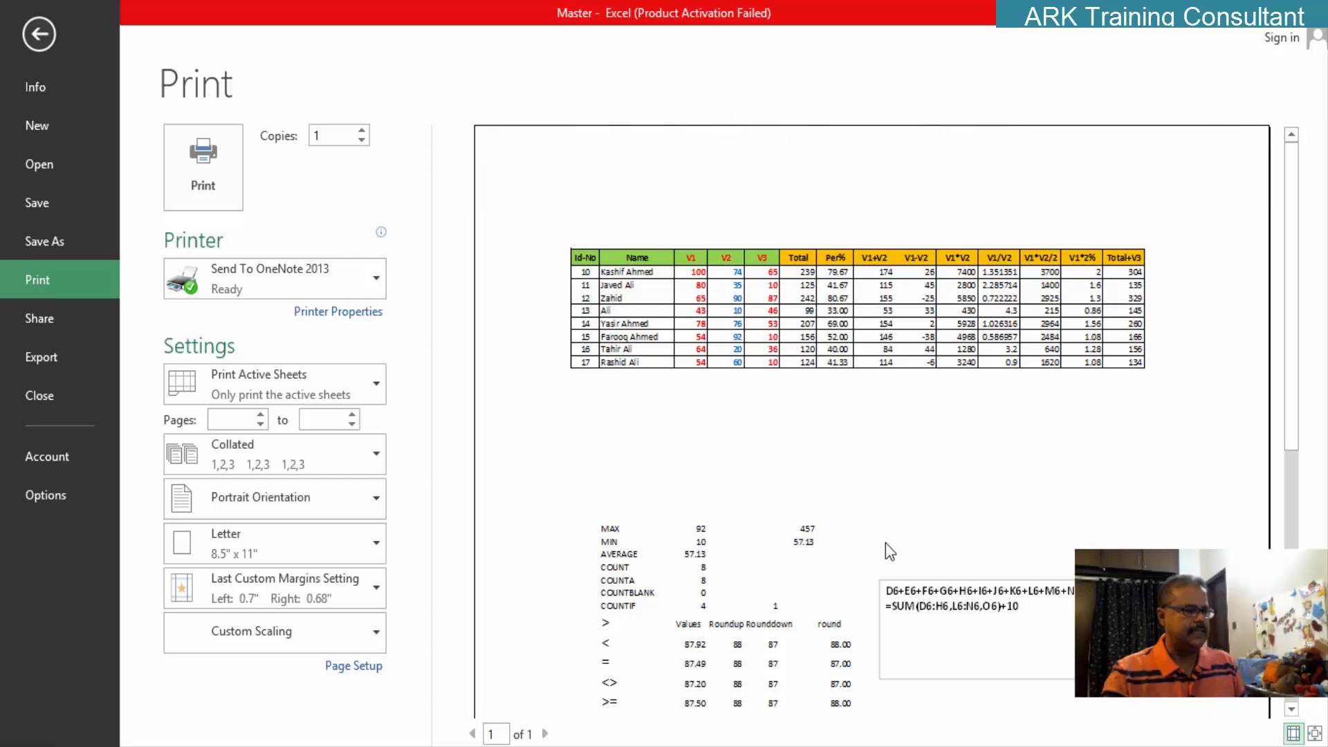
key("Escape")
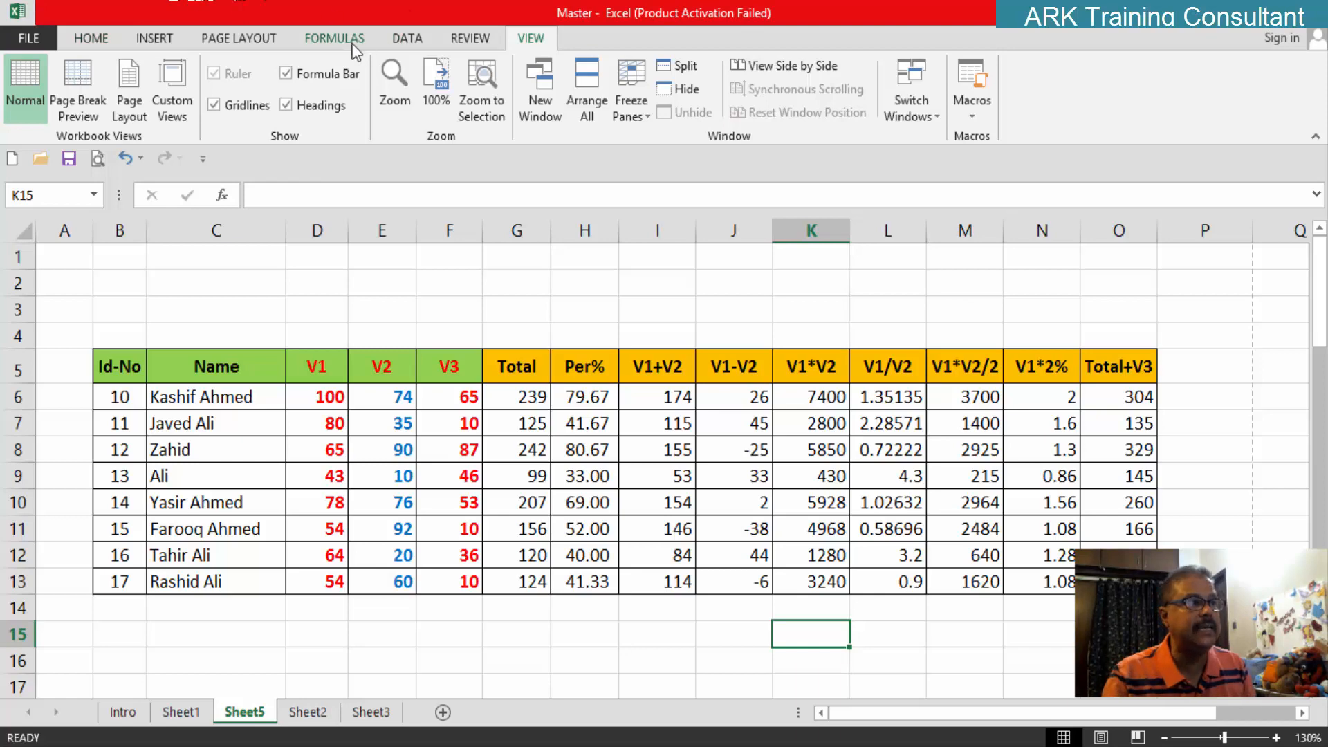
Step: Examine the print area, print titles and page order options in Page Setup without altering any of them
left_click(251, 42)
left_click(448, 92)
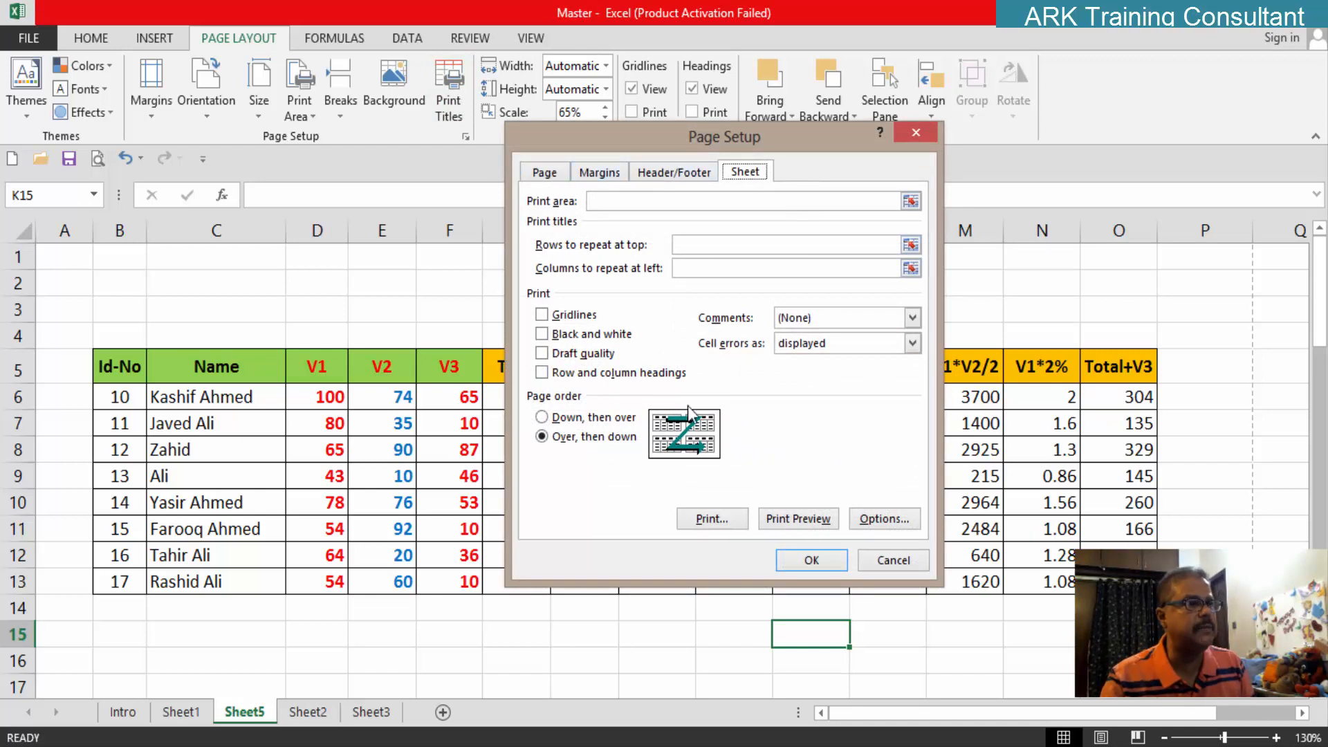
left_click(899, 559)
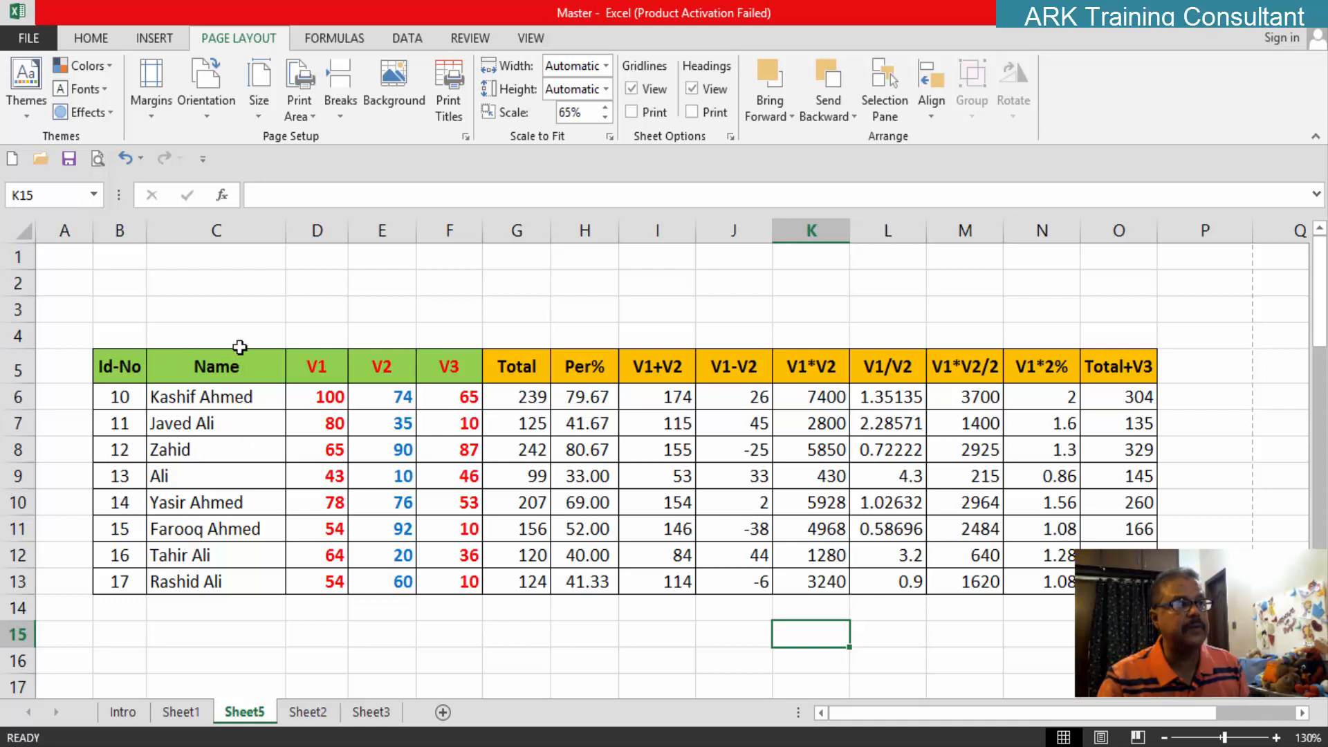
left_click(458, 110)
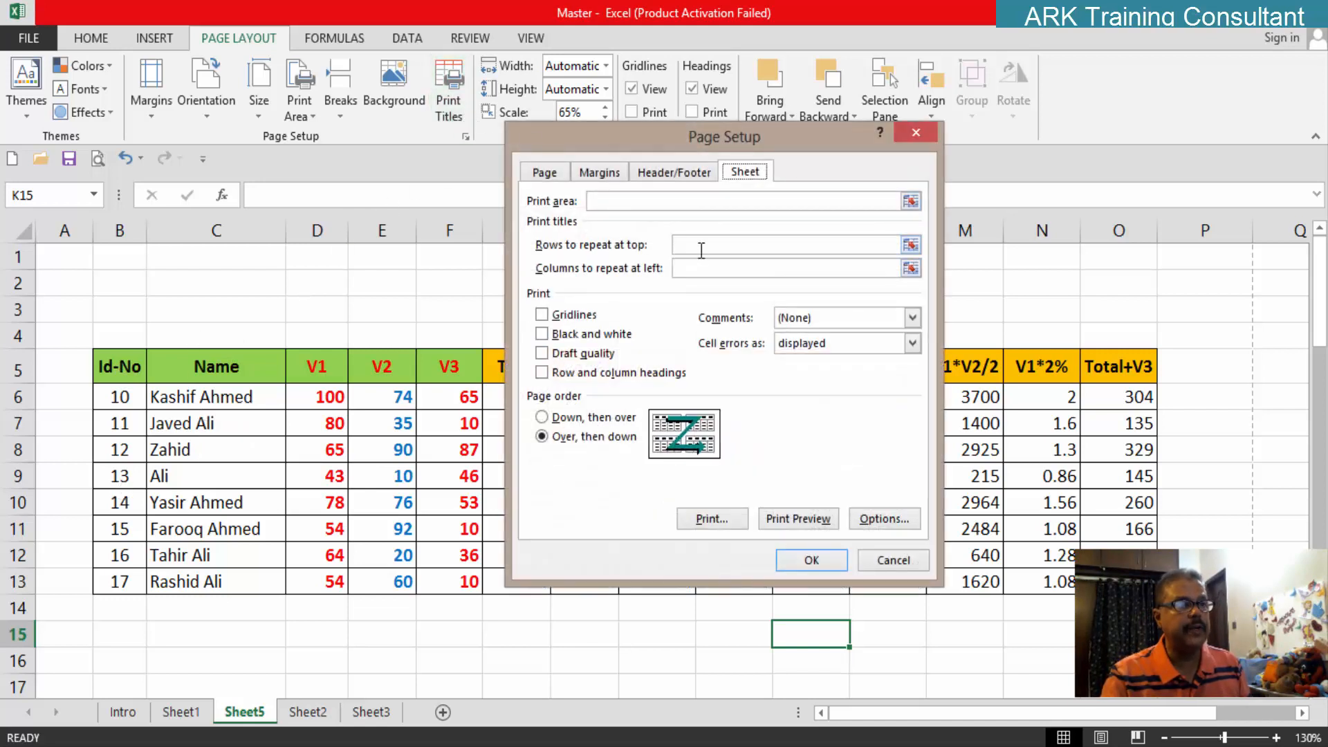
left_click(817, 562)
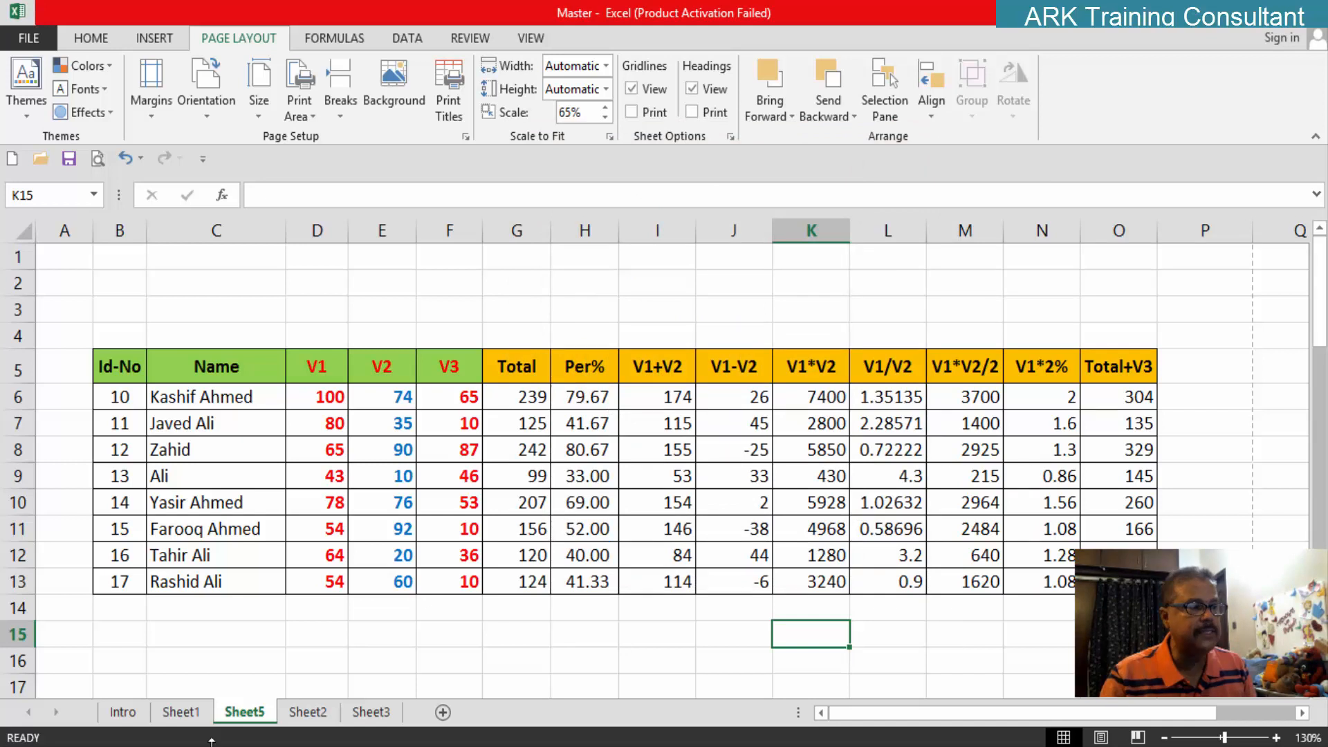
Step: Rename Sheet5 as Calculation, dismissing the dictionary windows that interrupt the renaming
double_click(245, 715)
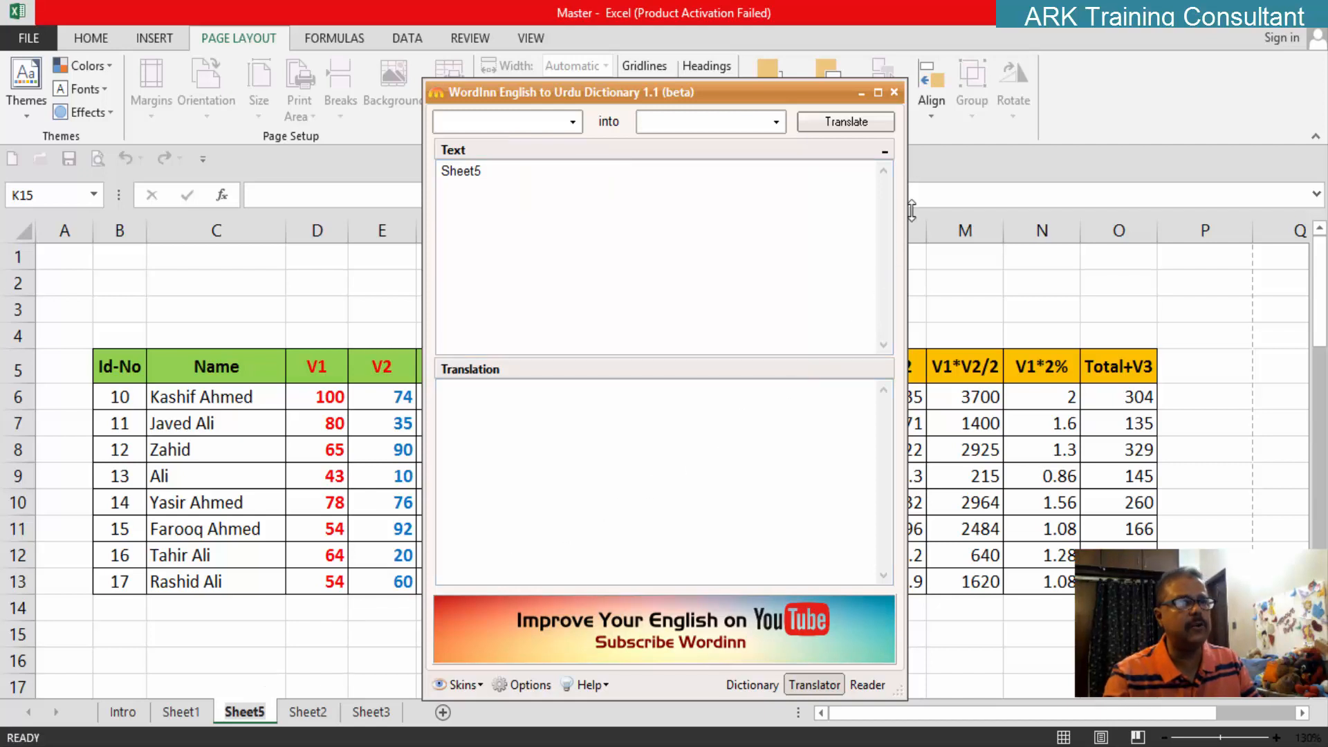
left_click(894, 92)
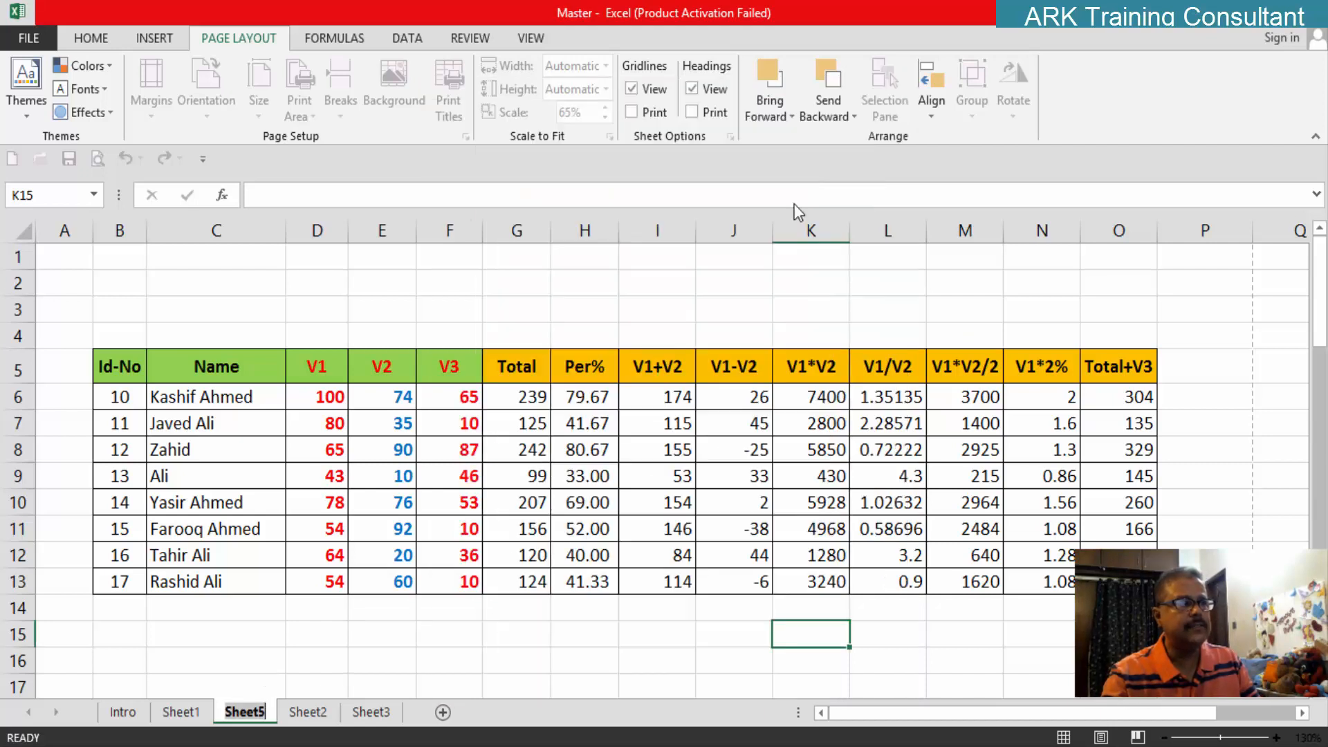
double_click(265, 712)
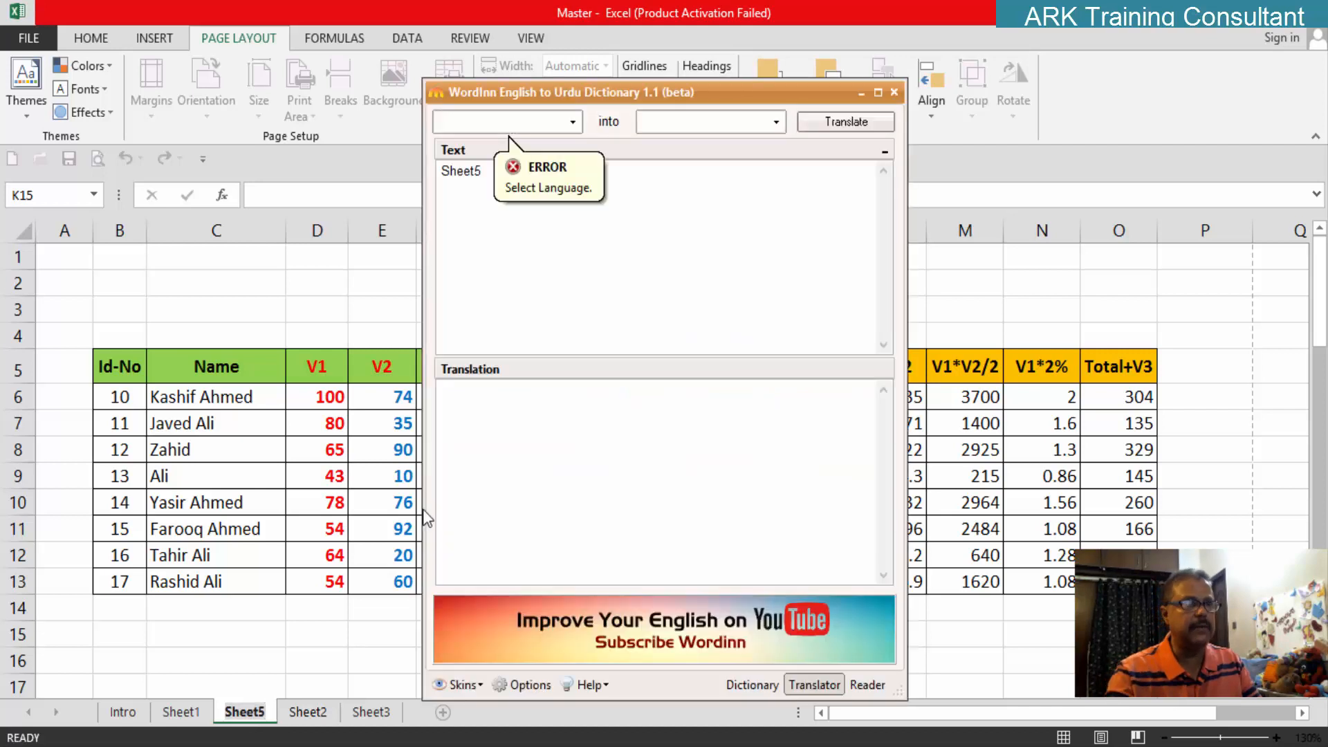
left_click(895, 92)
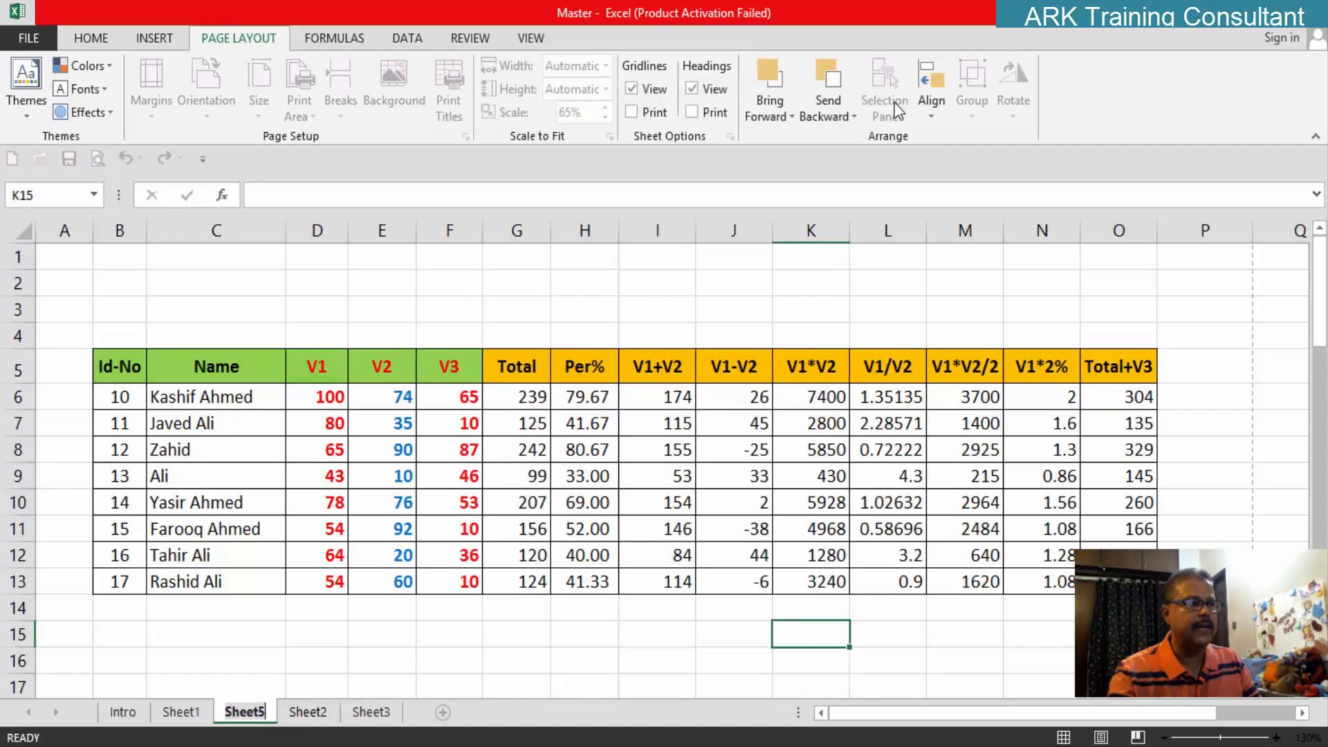
key("BackSpace")
key("BackSpace")
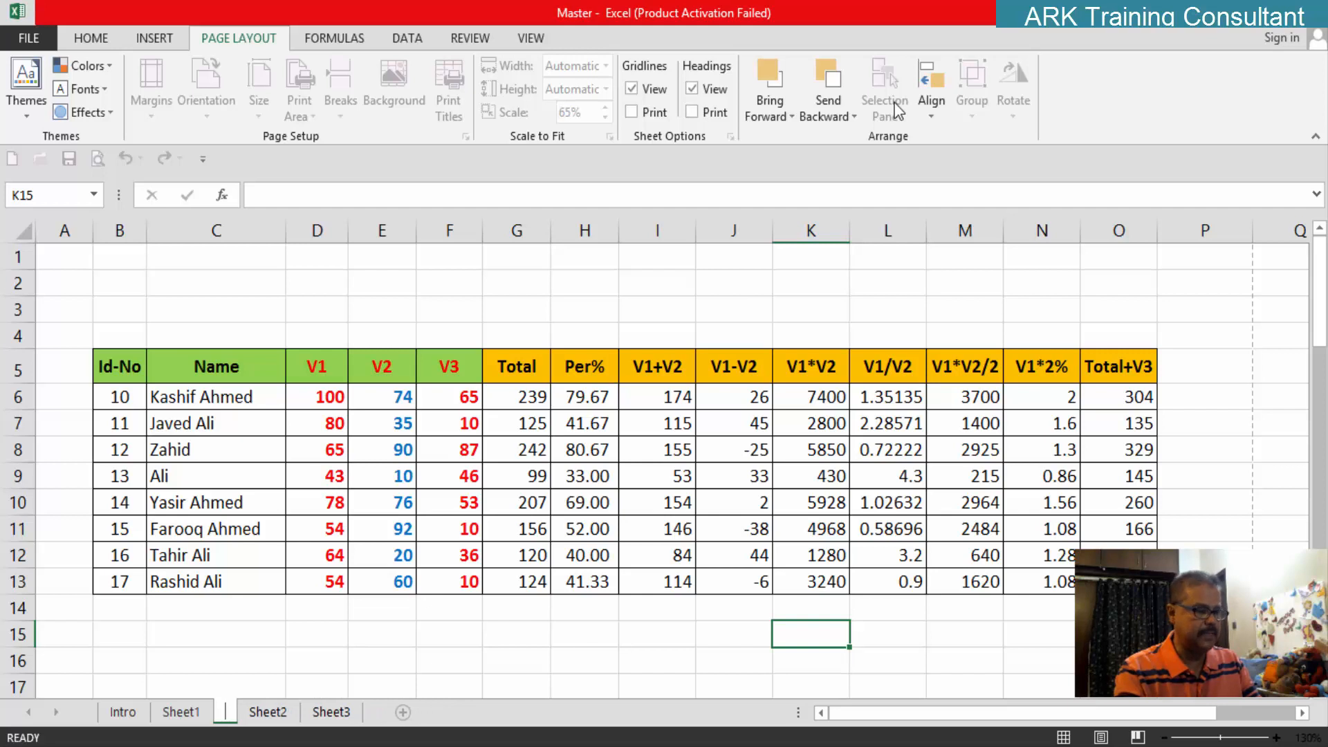
type("Cac")
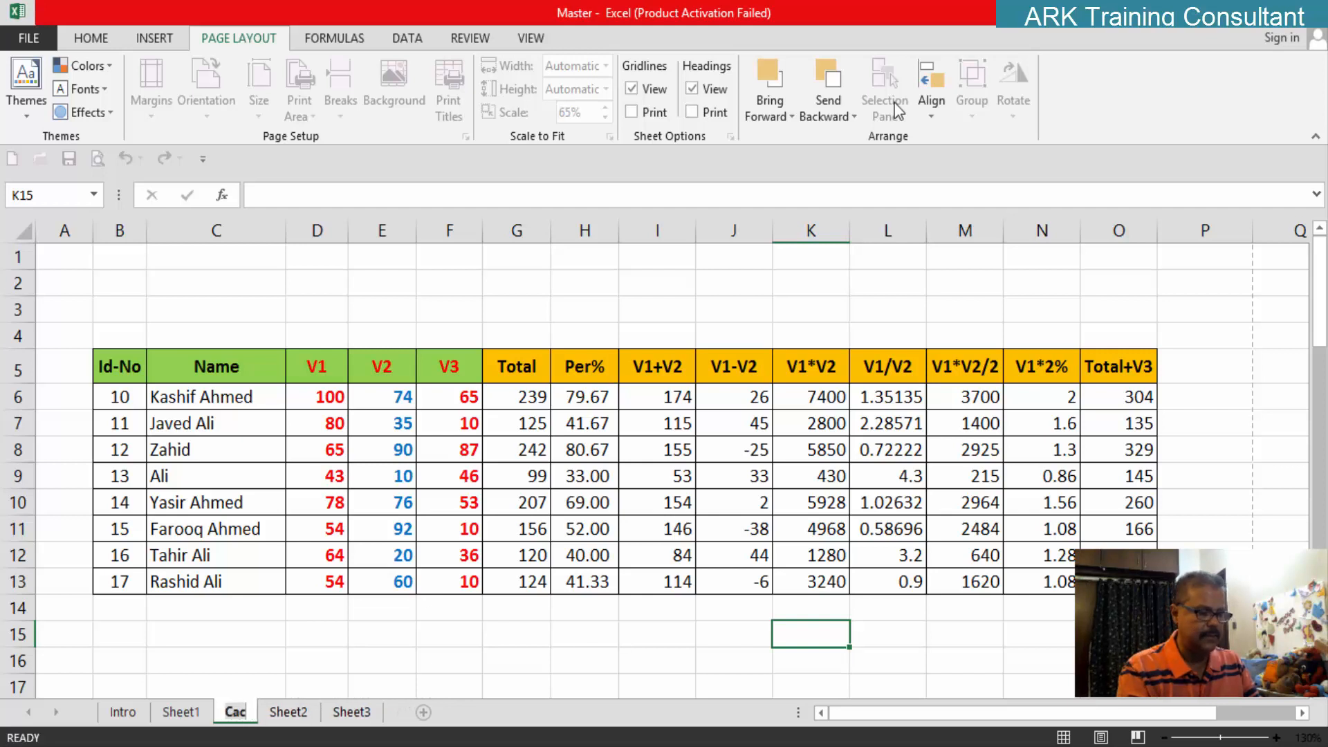
type("ulation")
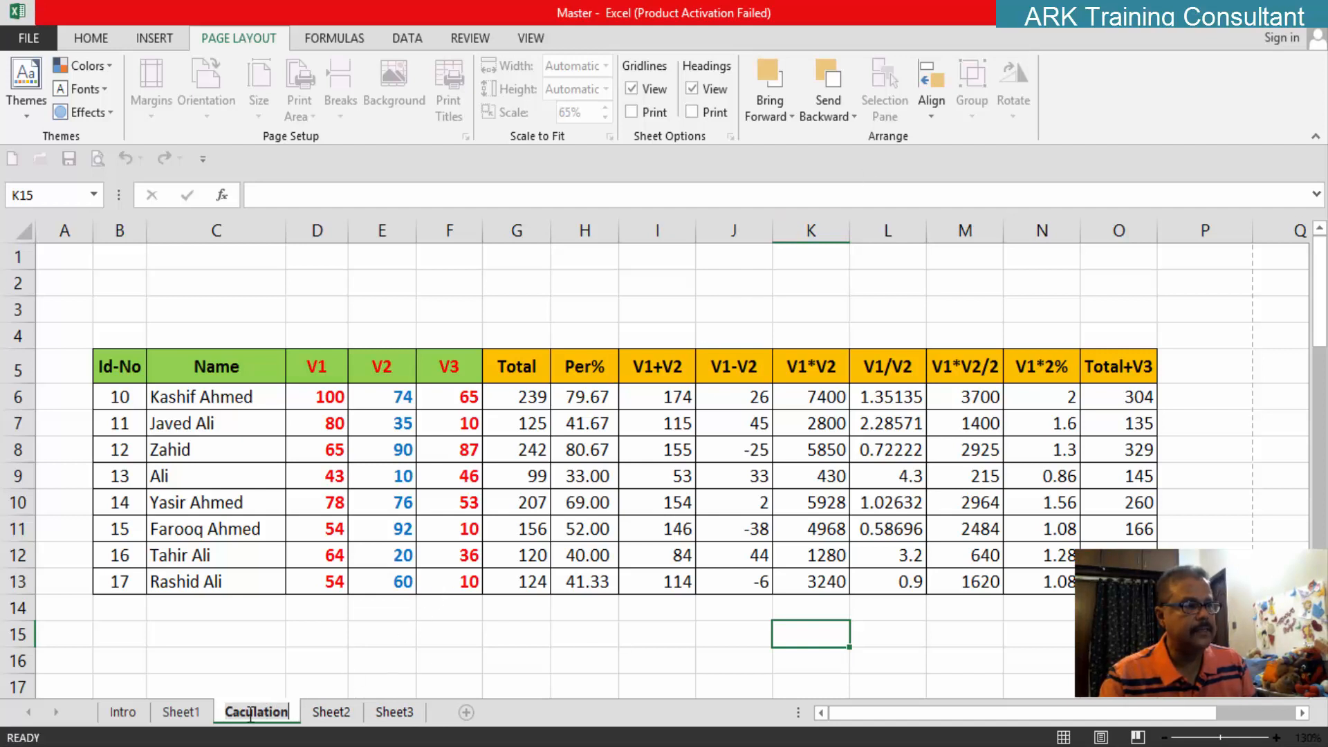
key("BackSpace")
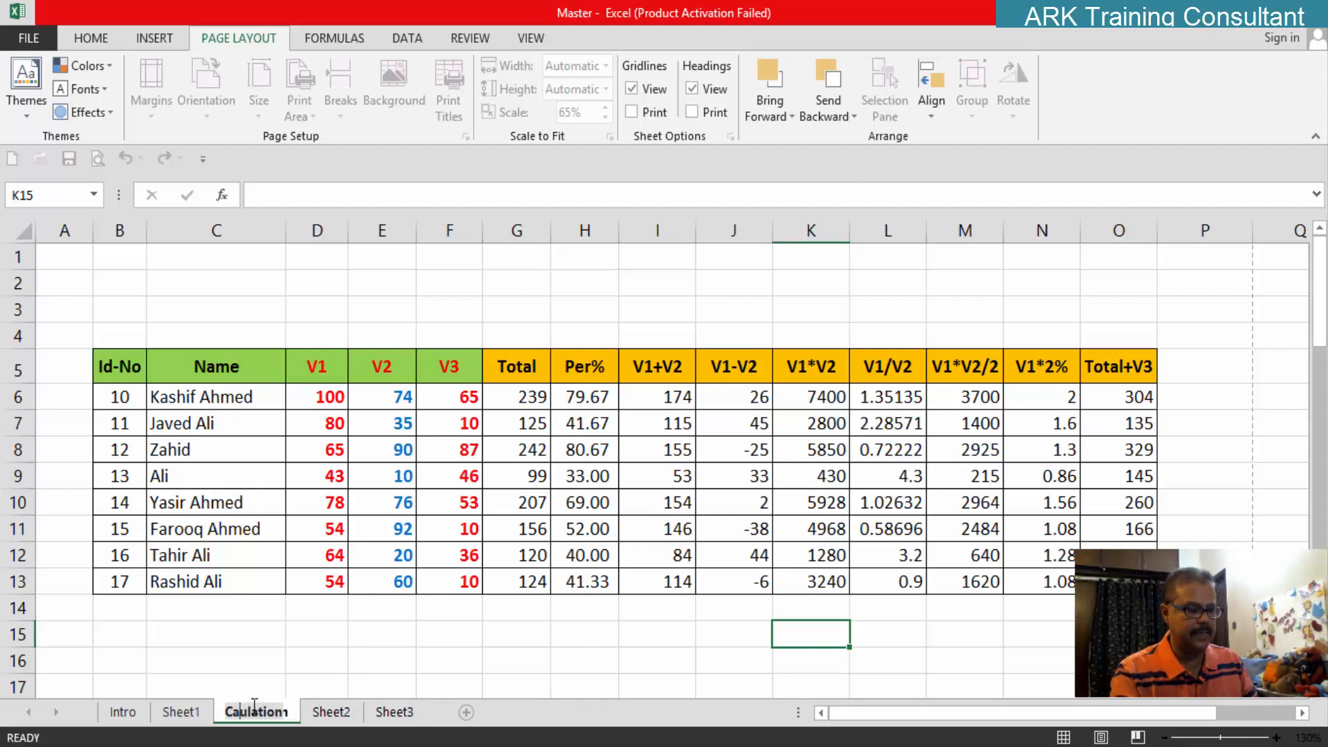
type("lc")
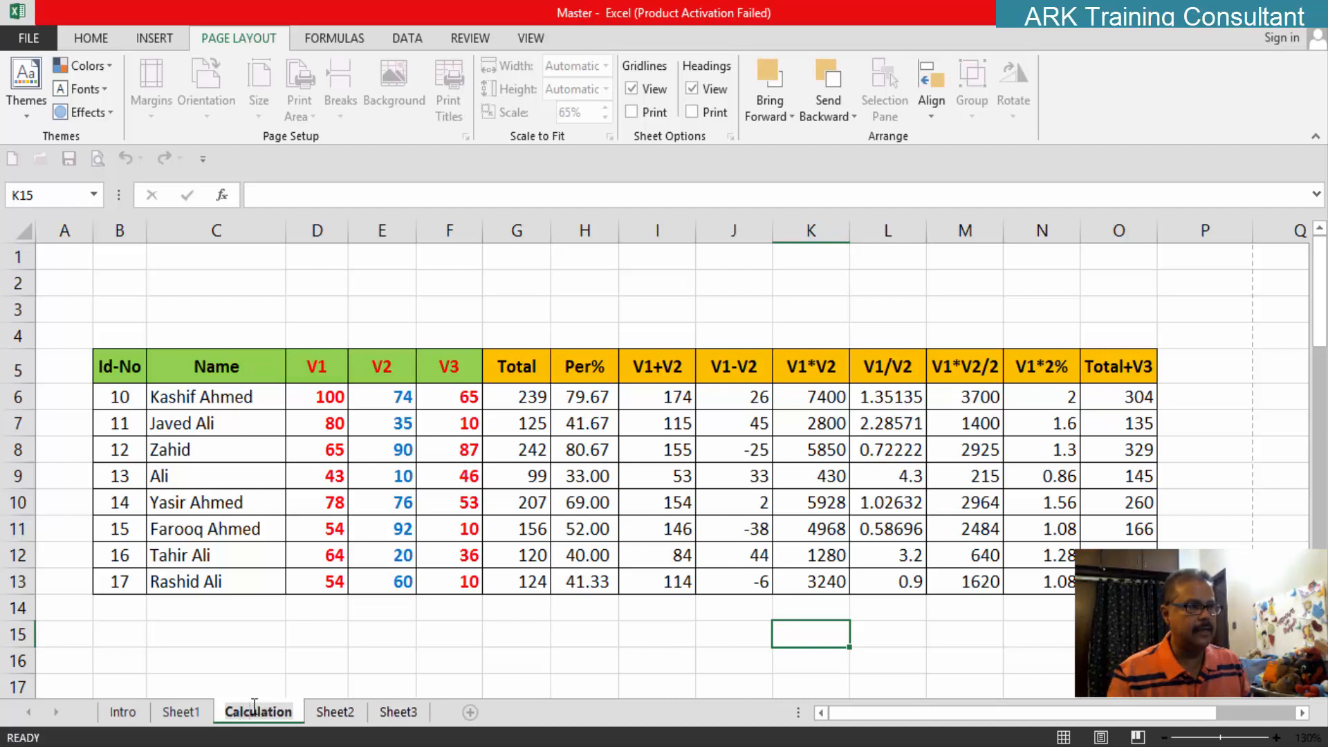
left_click(447, 664)
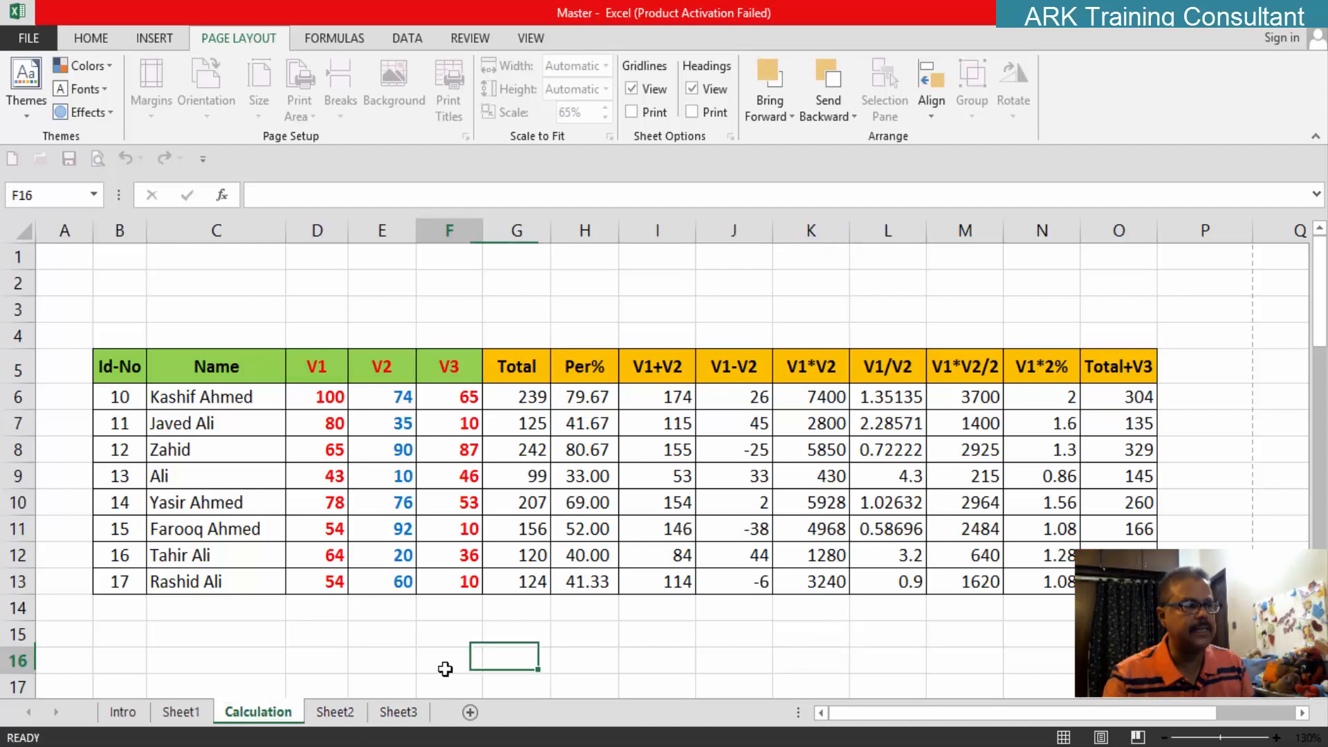
Step: View the Intro sheet and return to the Calculation sheet
left_click(182, 717)
left_click(131, 715)
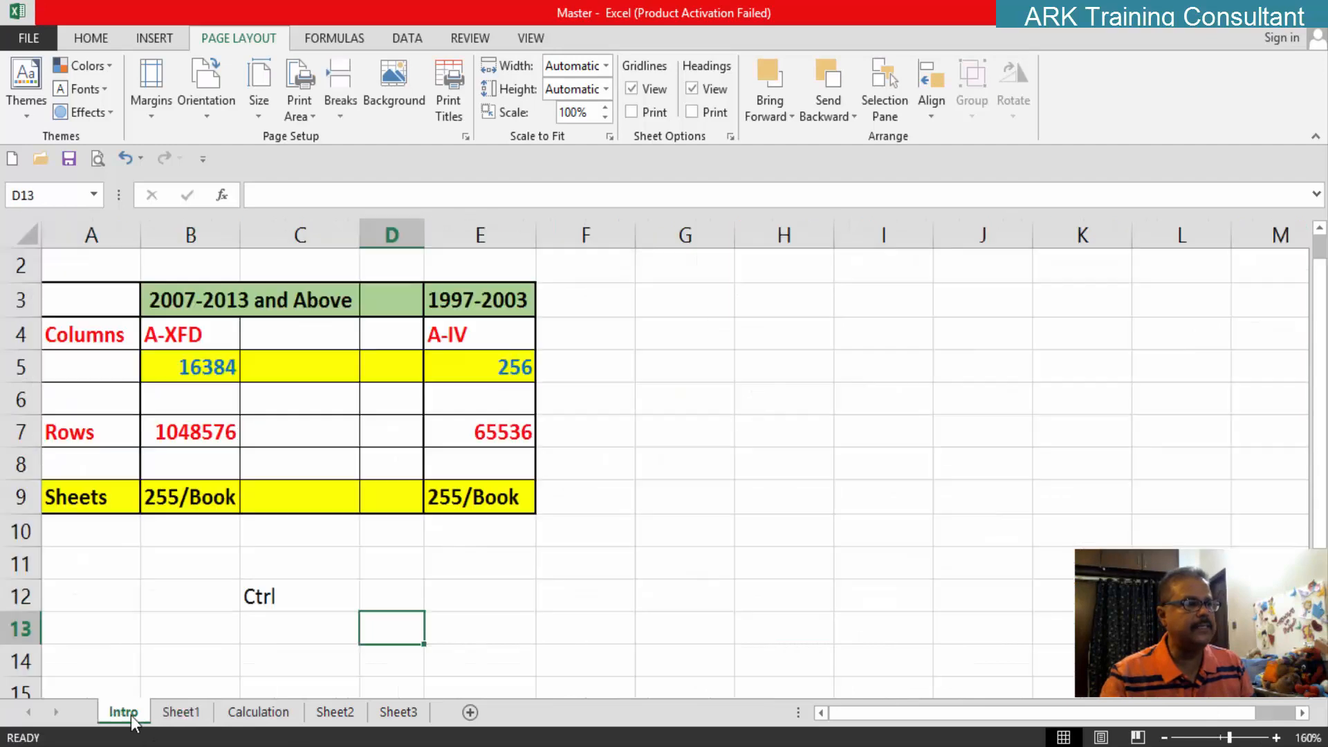
left_click(265, 717)
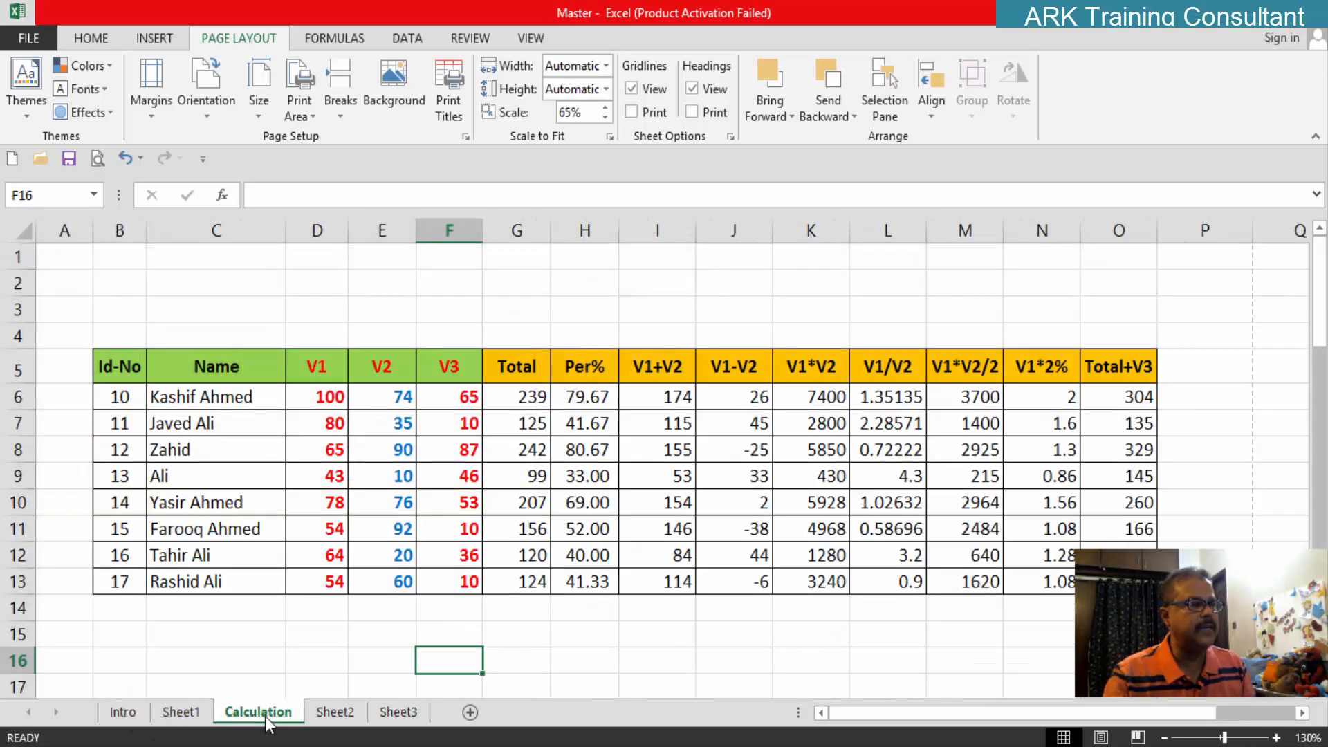
Step: Delete the blank Sheet1 from the workbook
left_click(180, 716)
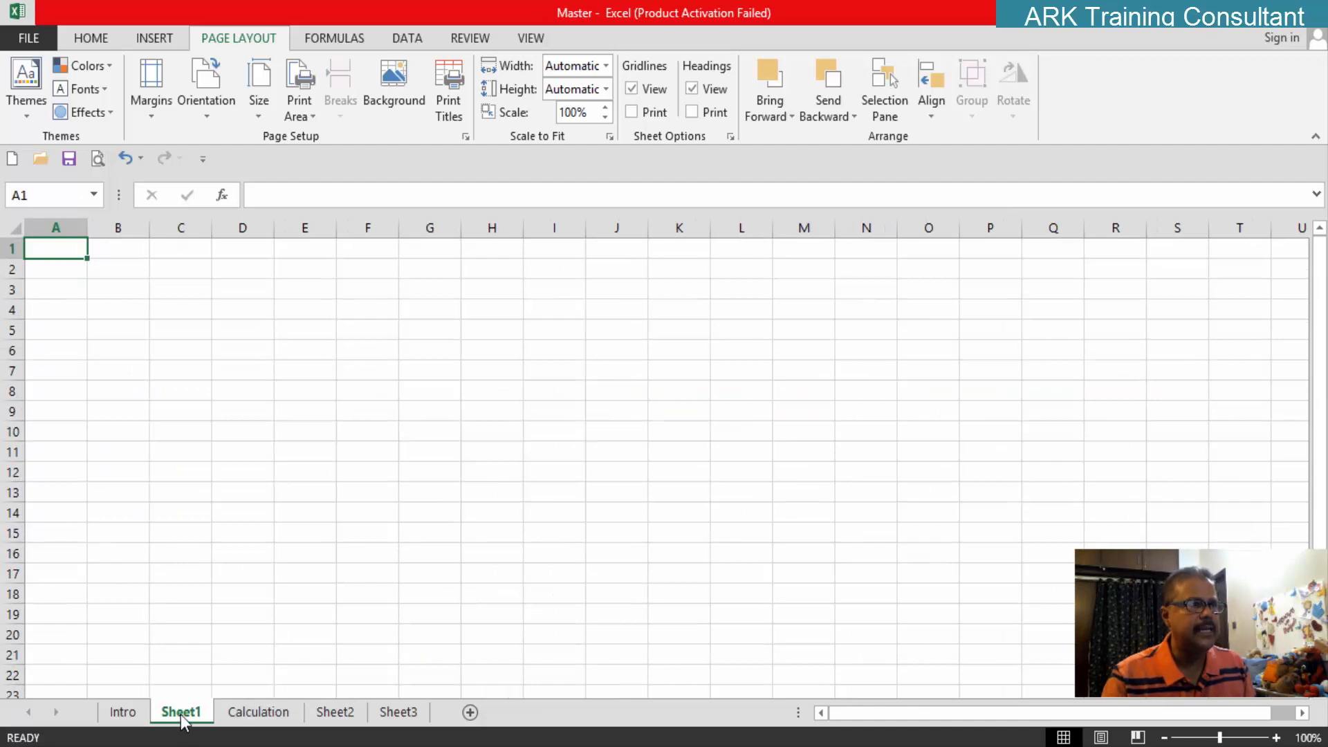
right_click(186, 711)
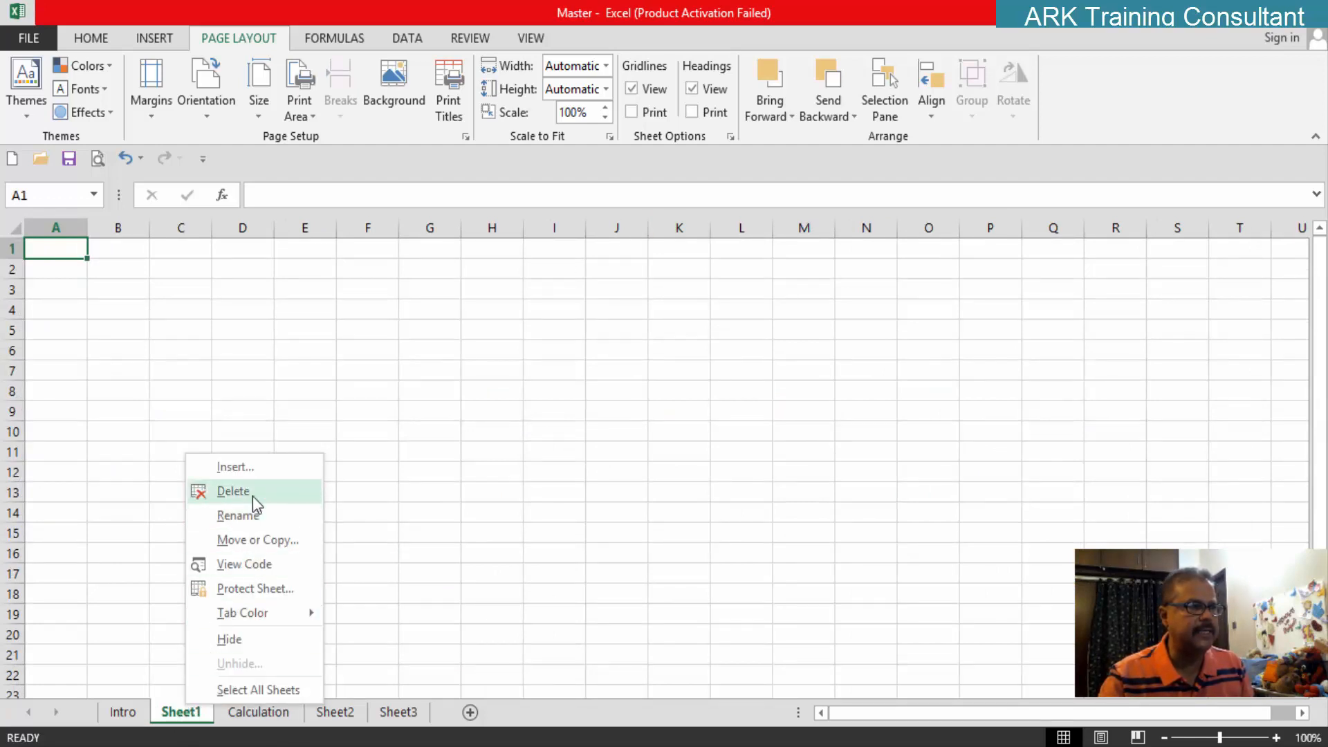
left_click(85, 43)
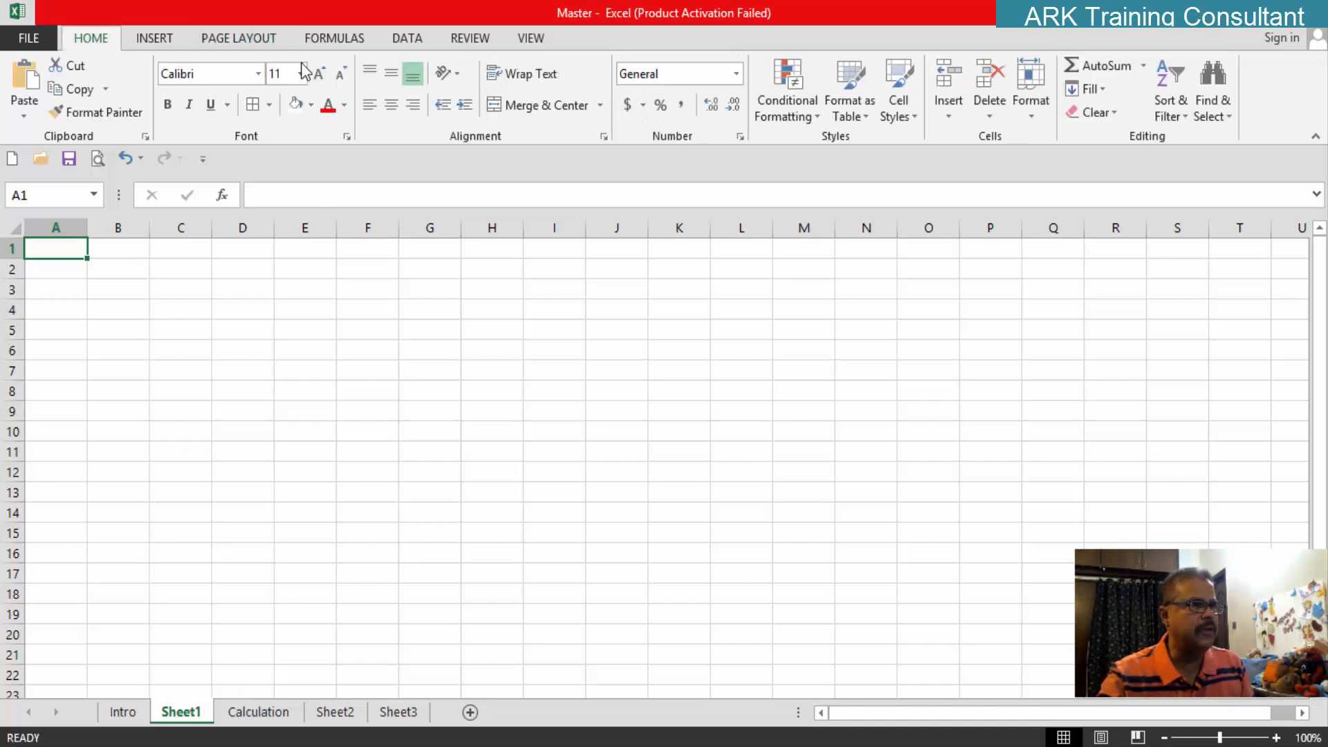
left_click(996, 126)
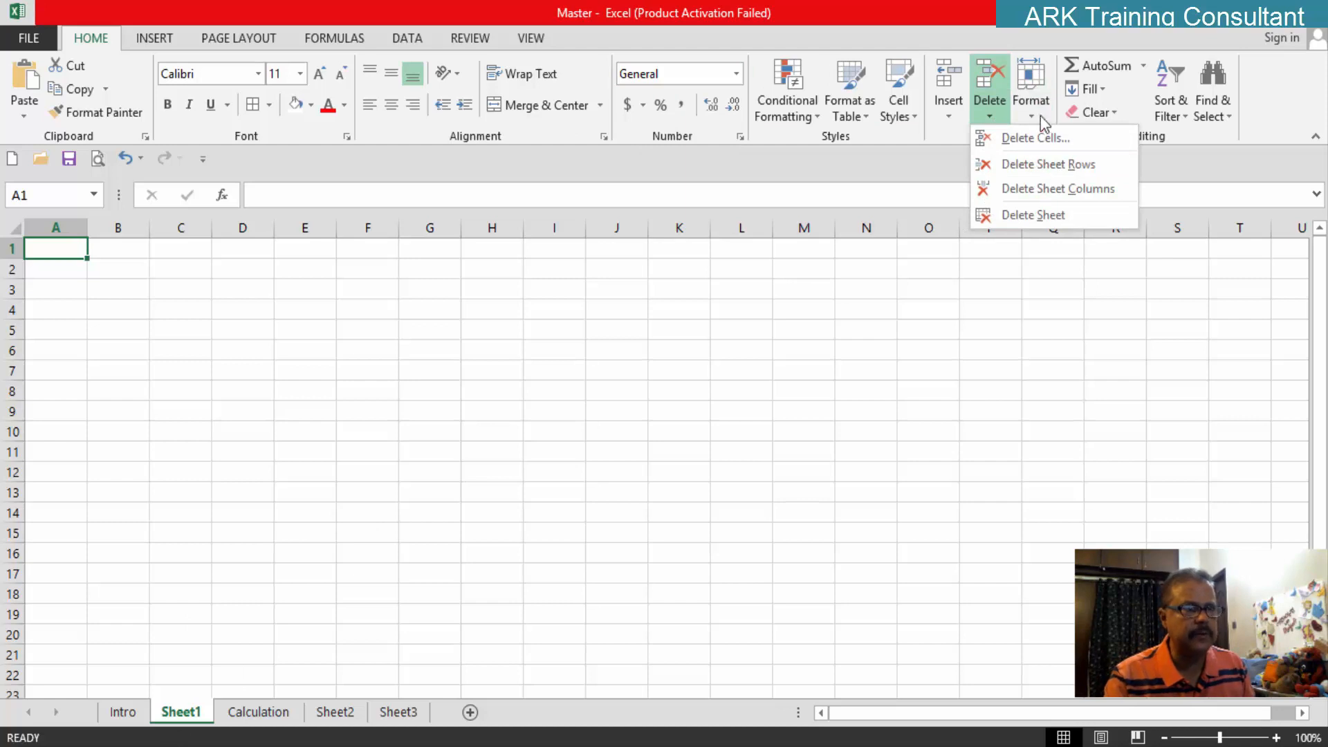
left_click(1031, 216)
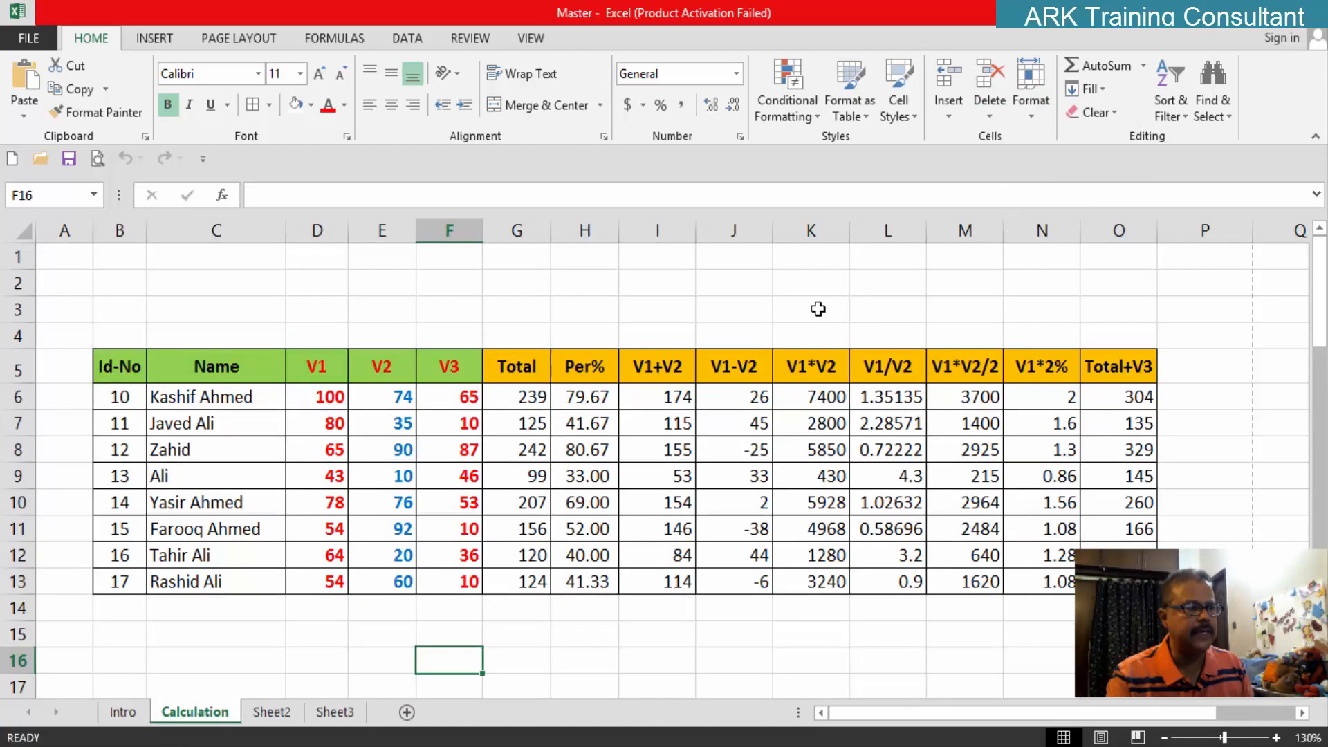
Step: Select cell J2 on the Calculation sheet, check the Intro sheet and switch back to Calculation
left_click(735, 276)
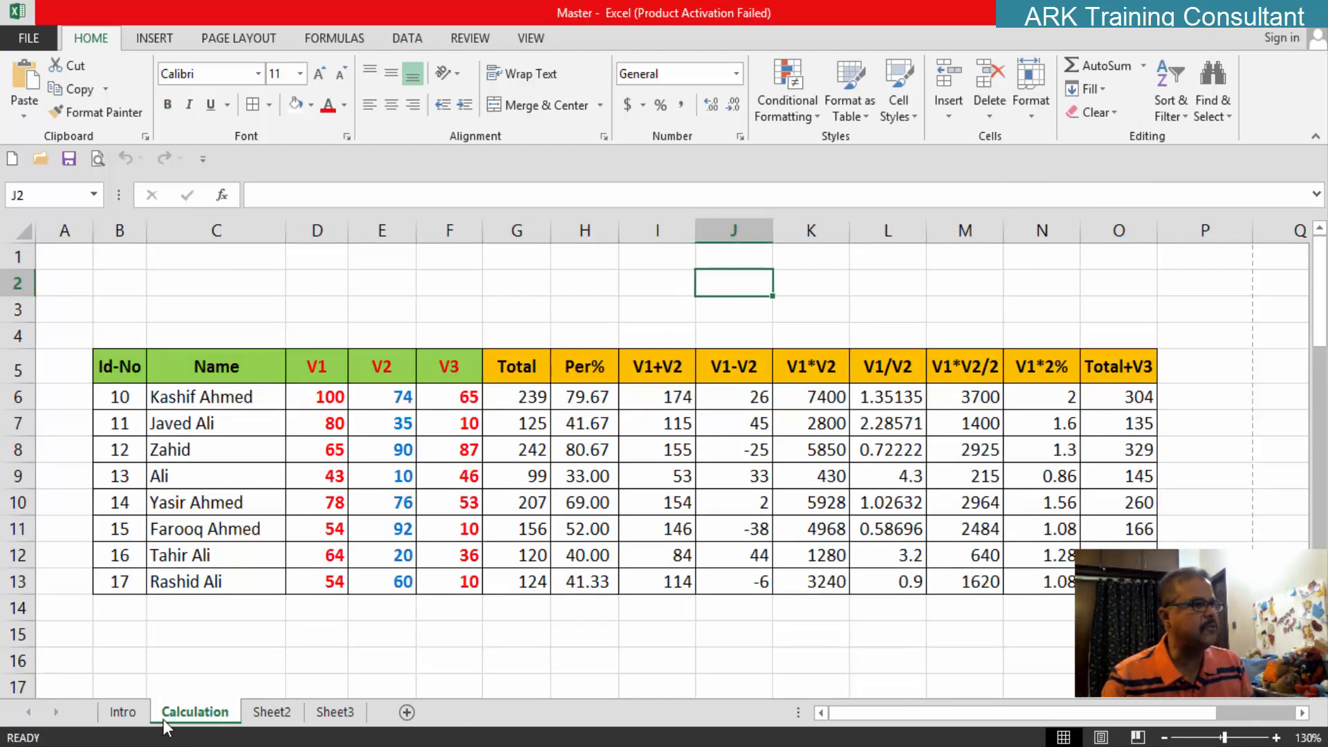
left_click(120, 716)
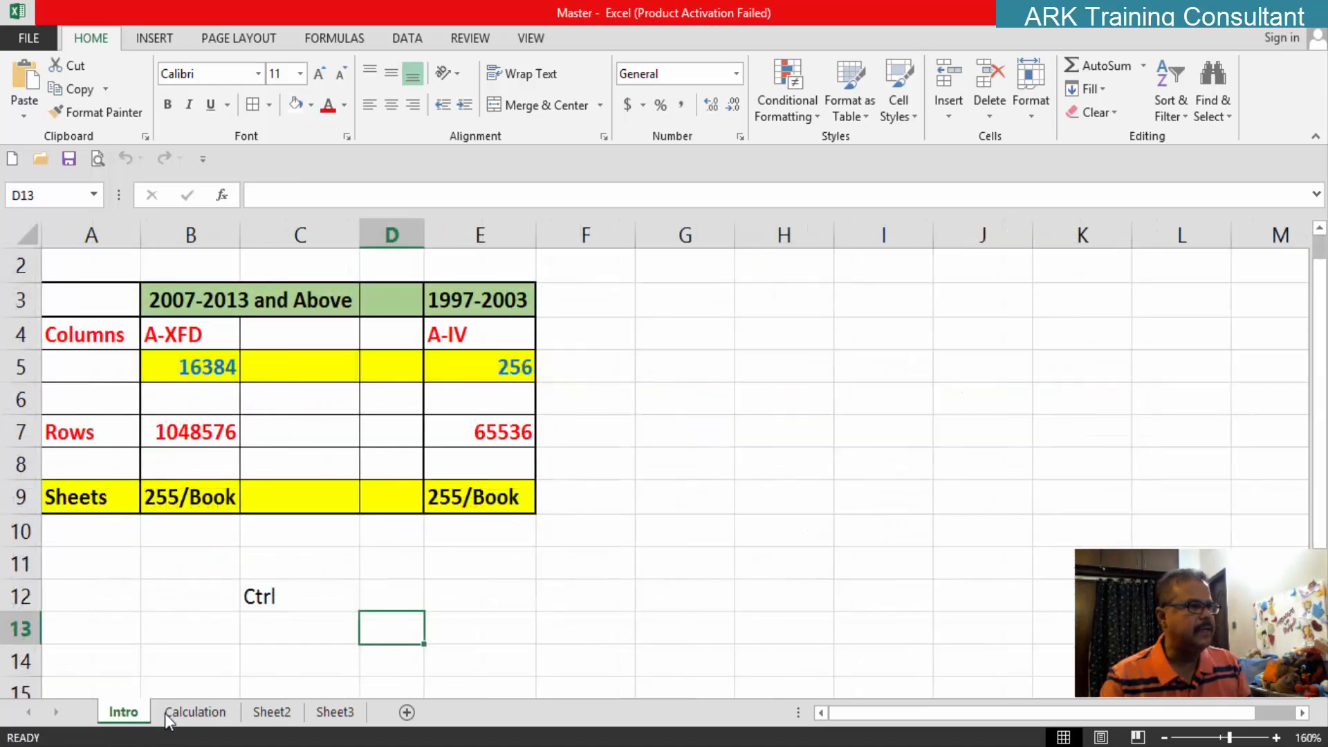
left_click(190, 711)
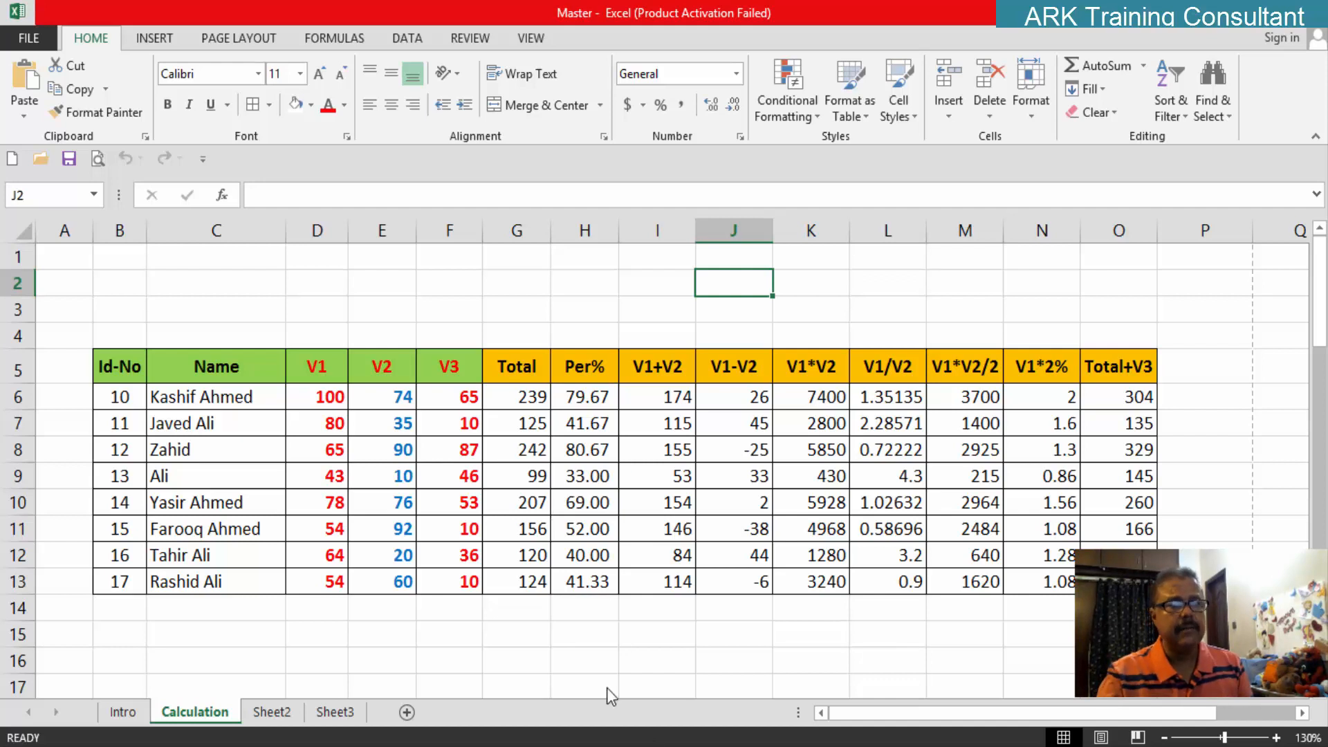
left_click_drag(1077, 551, 664, 239)
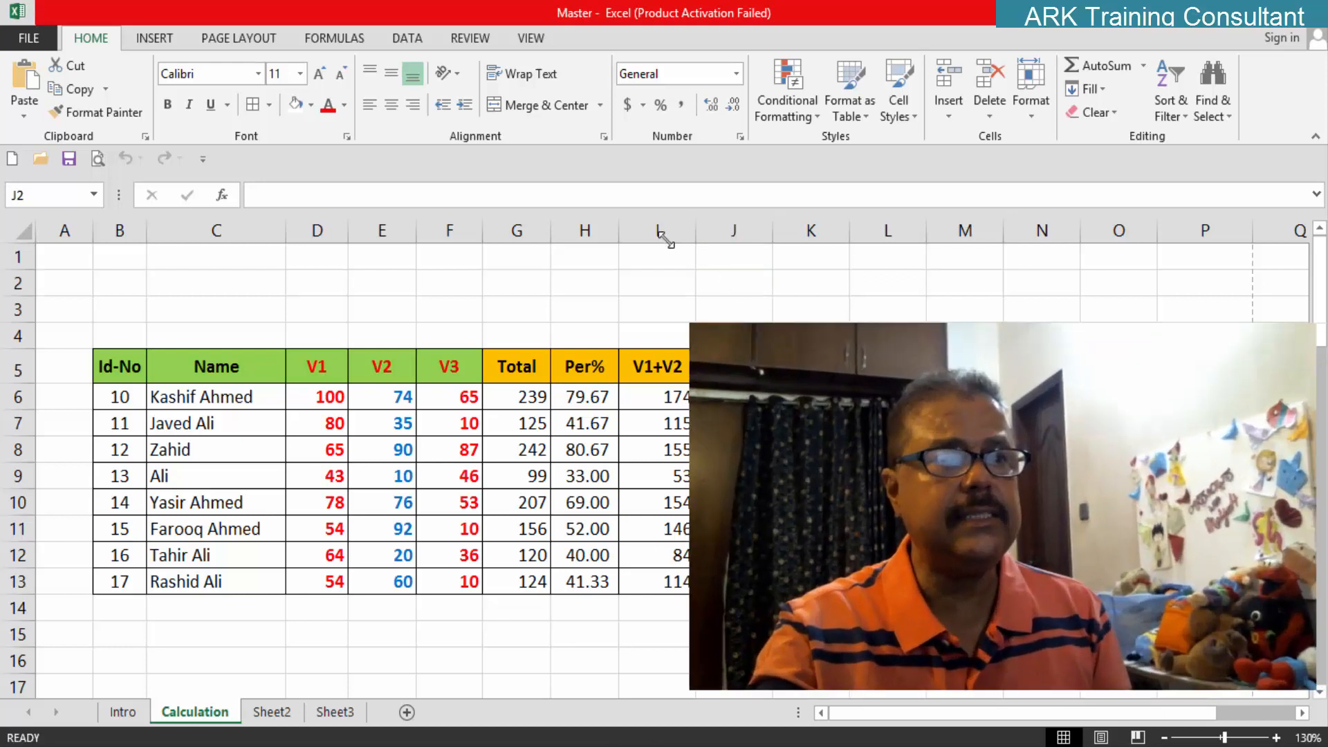